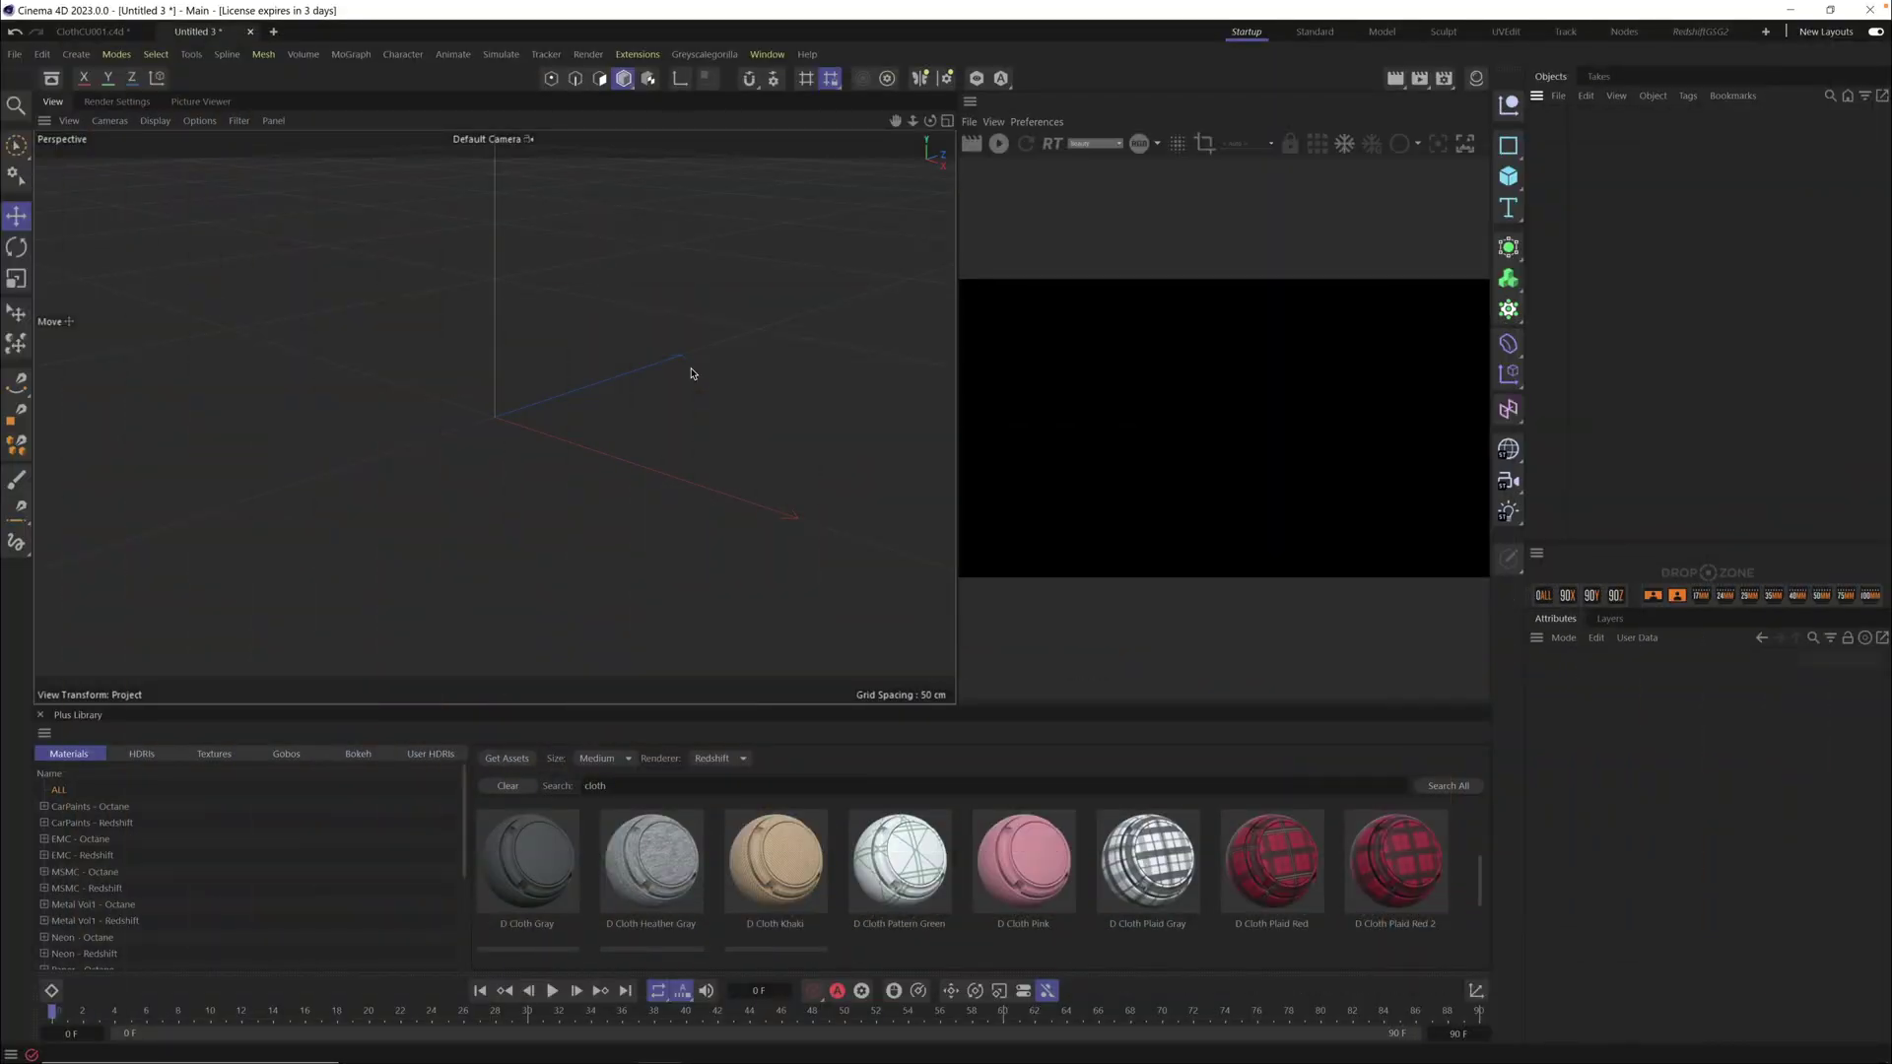
# Add a plane and set both its width segments and height segments to 200
pyautogui.click(1511, 180)
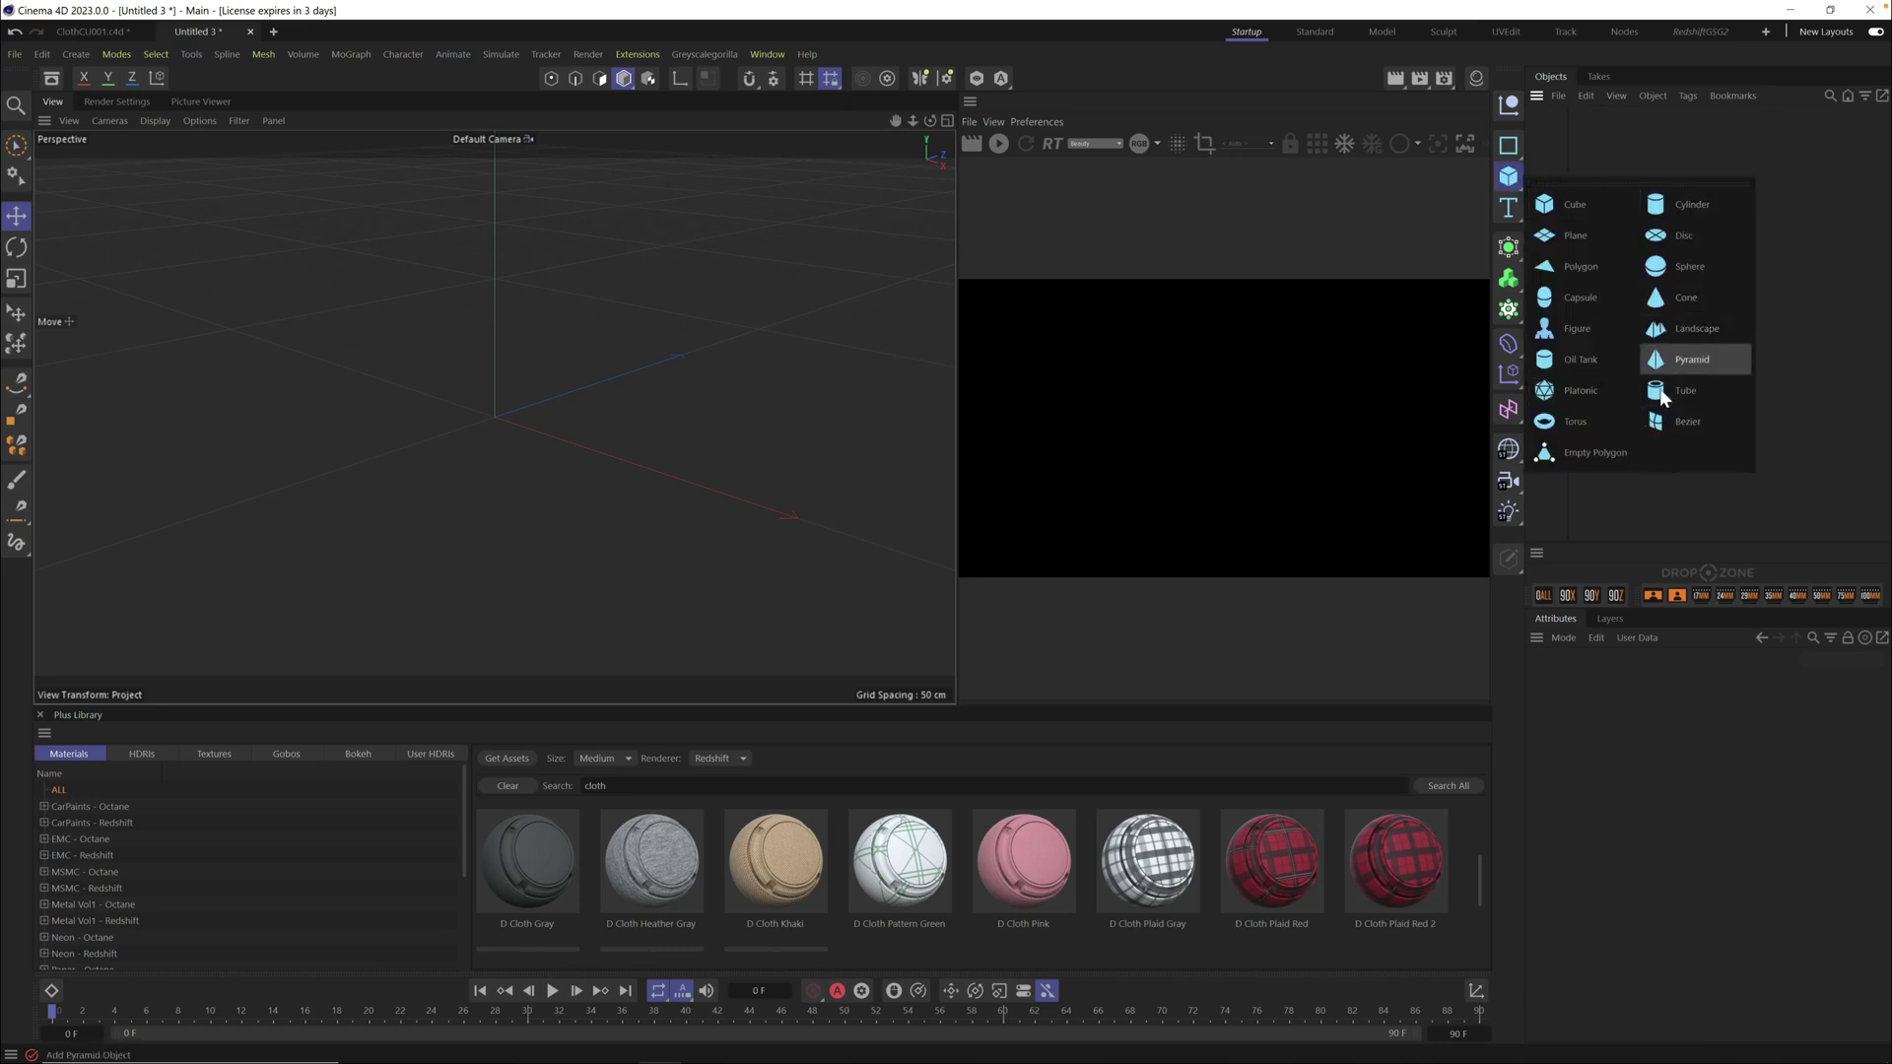
pyautogui.click(1583, 234)
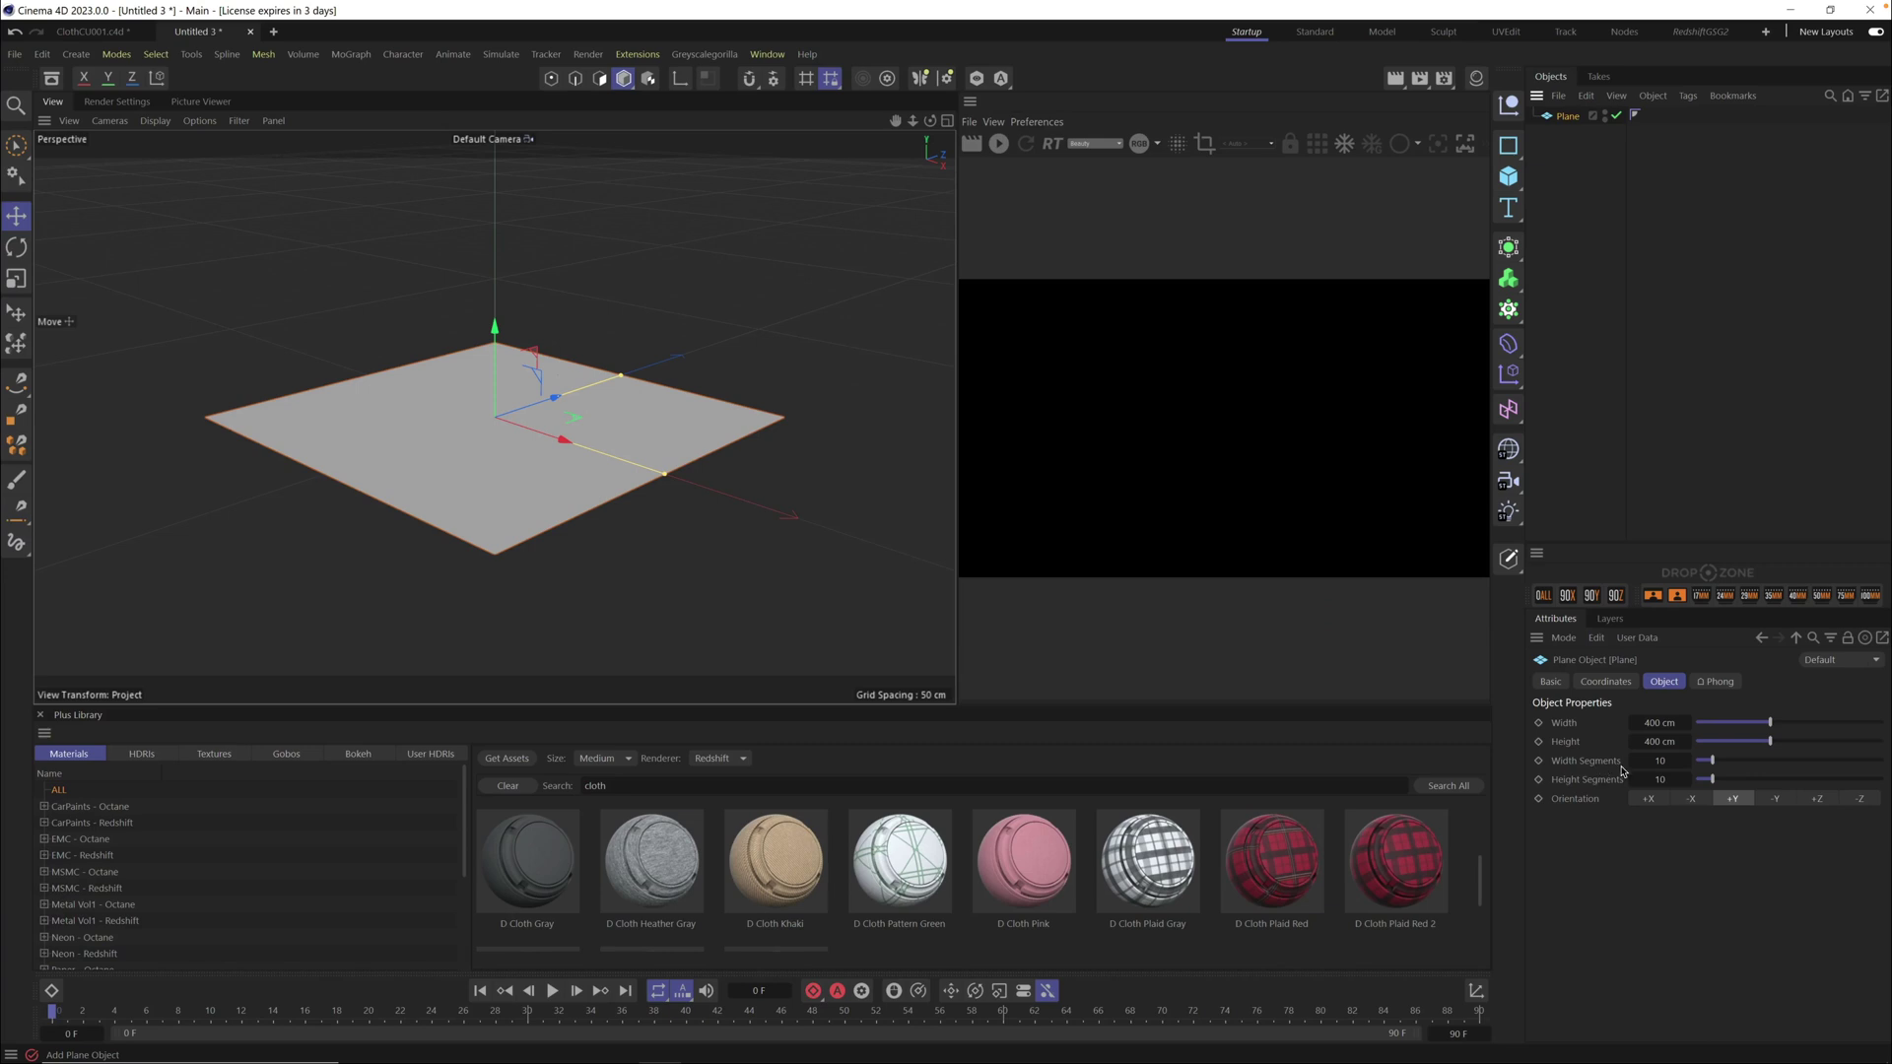
pyautogui.doubleClick(1664, 762)
pyautogui.write('200')
pyautogui.press('Tab')
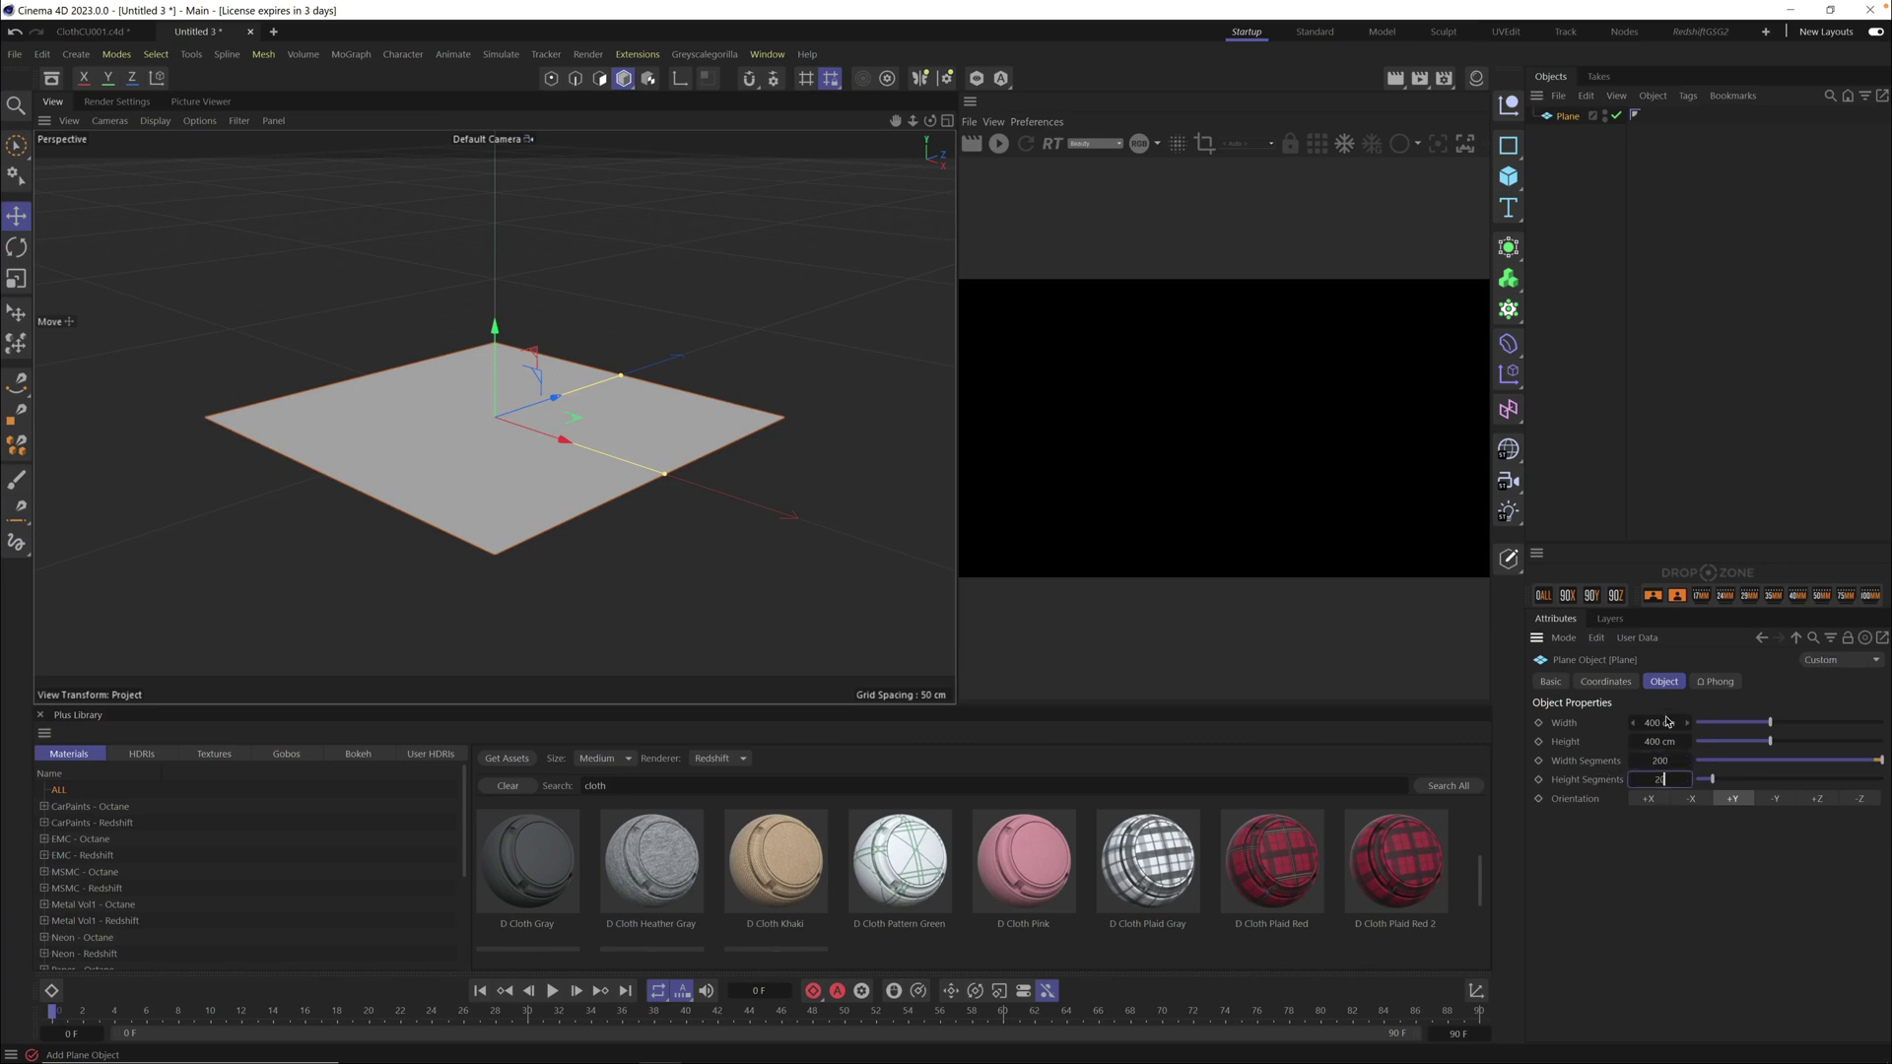
pyautogui.press('Return')
# Apply a Cloth simulation tag to the plane
pyautogui.click(1574, 145)
pyautogui.click(1566, 116)
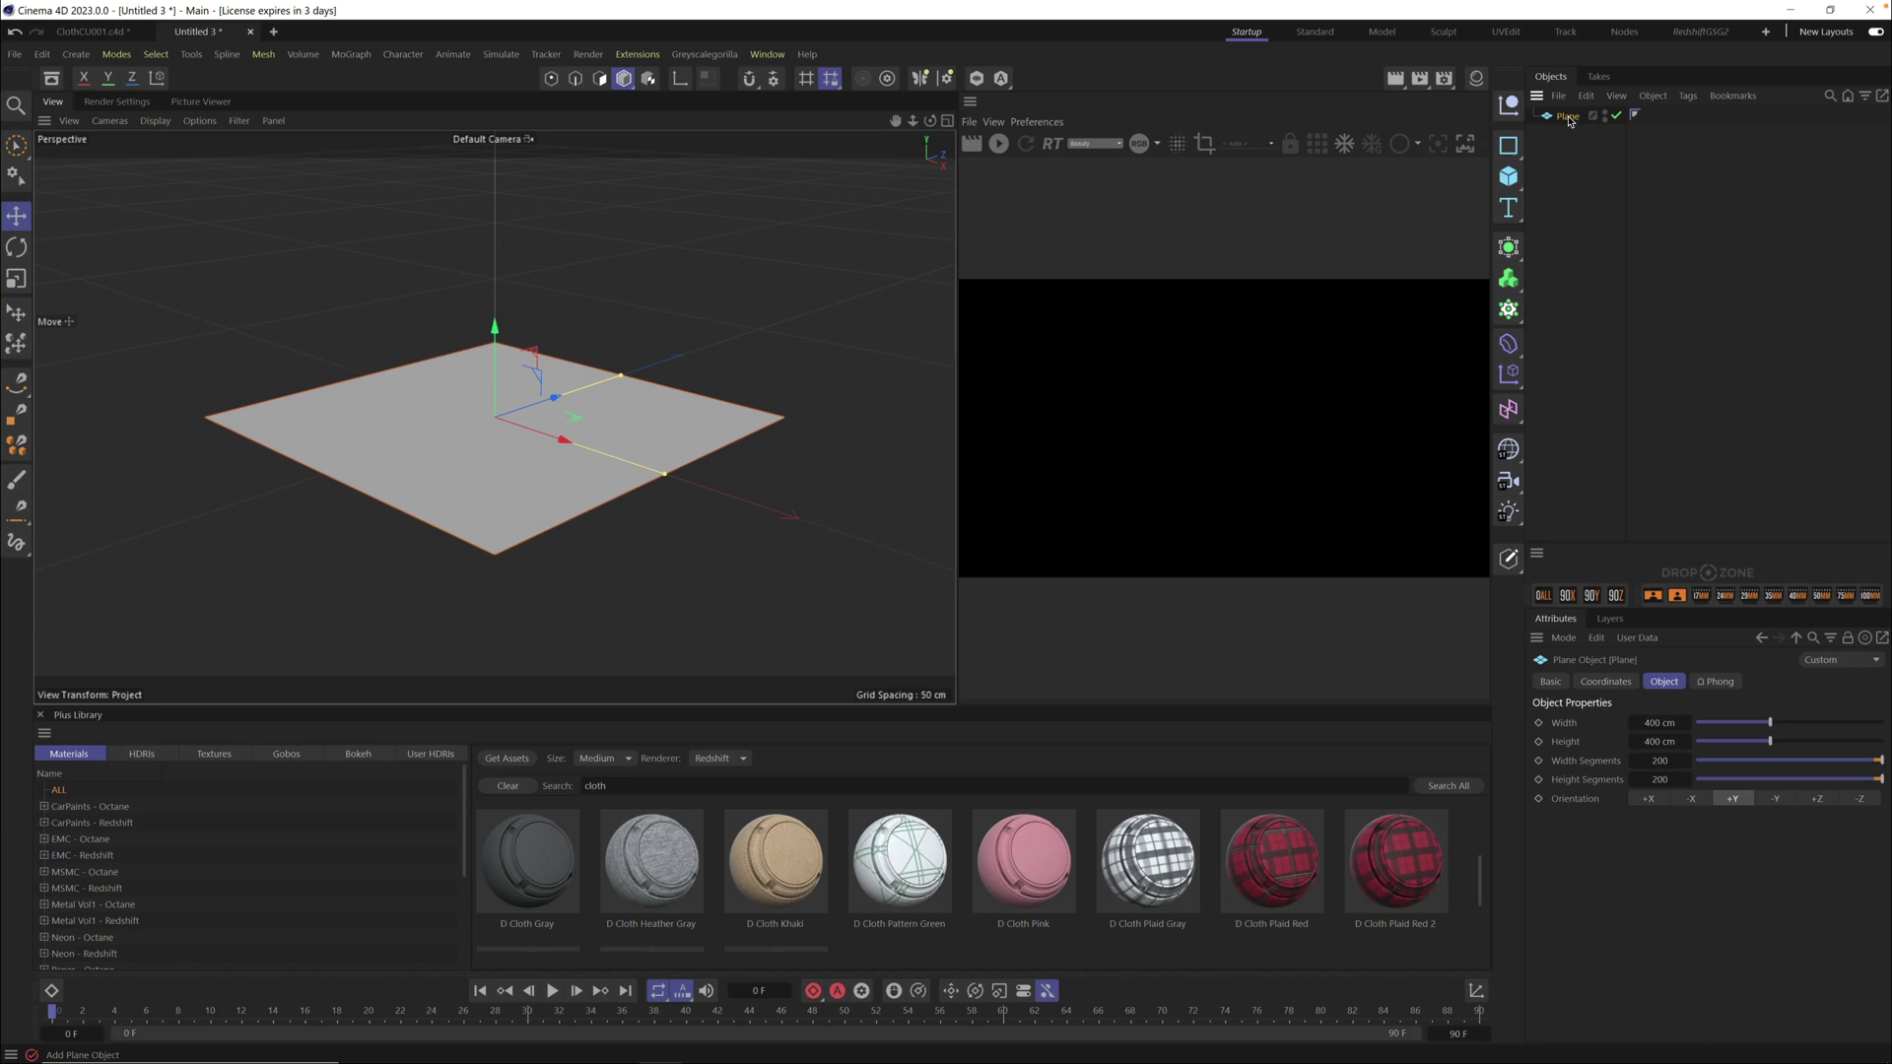
pyautogui.click(1688, 96)
pyautogui.moveTo(1747, 355)
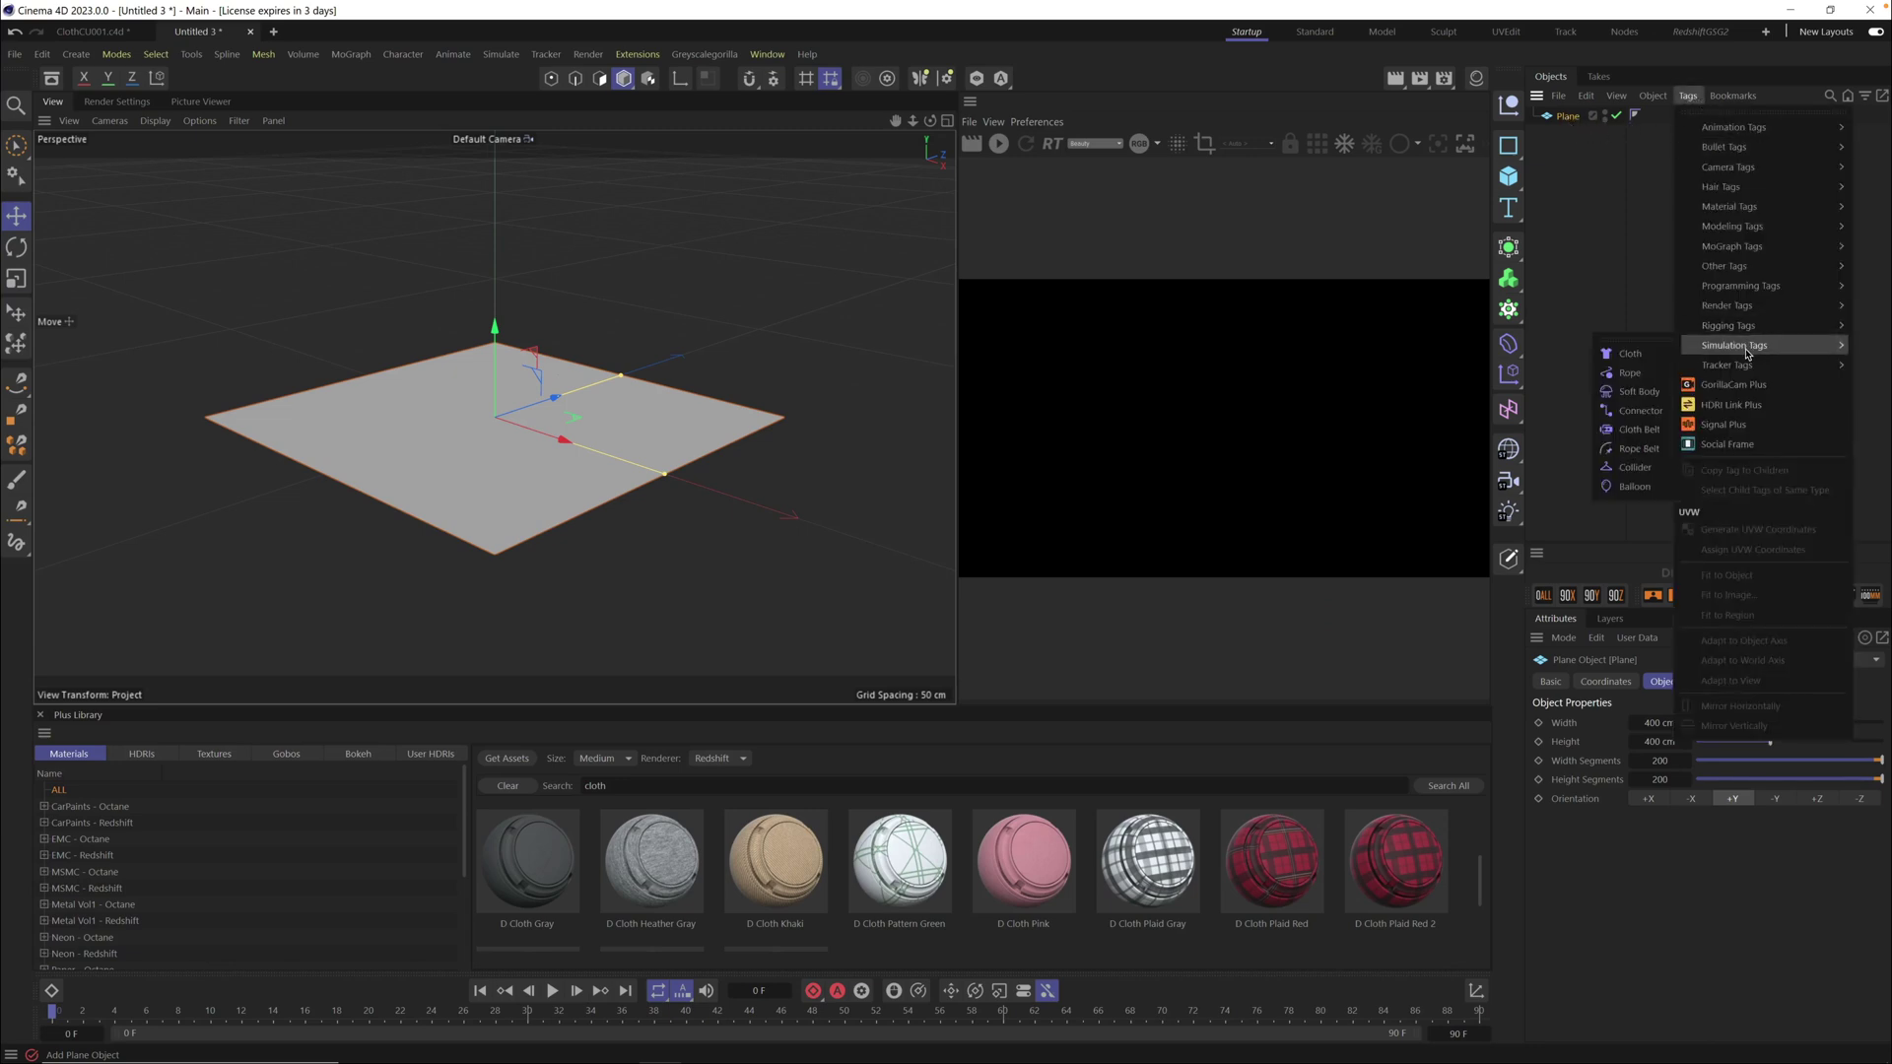
pyautogui.click(1640, 353)
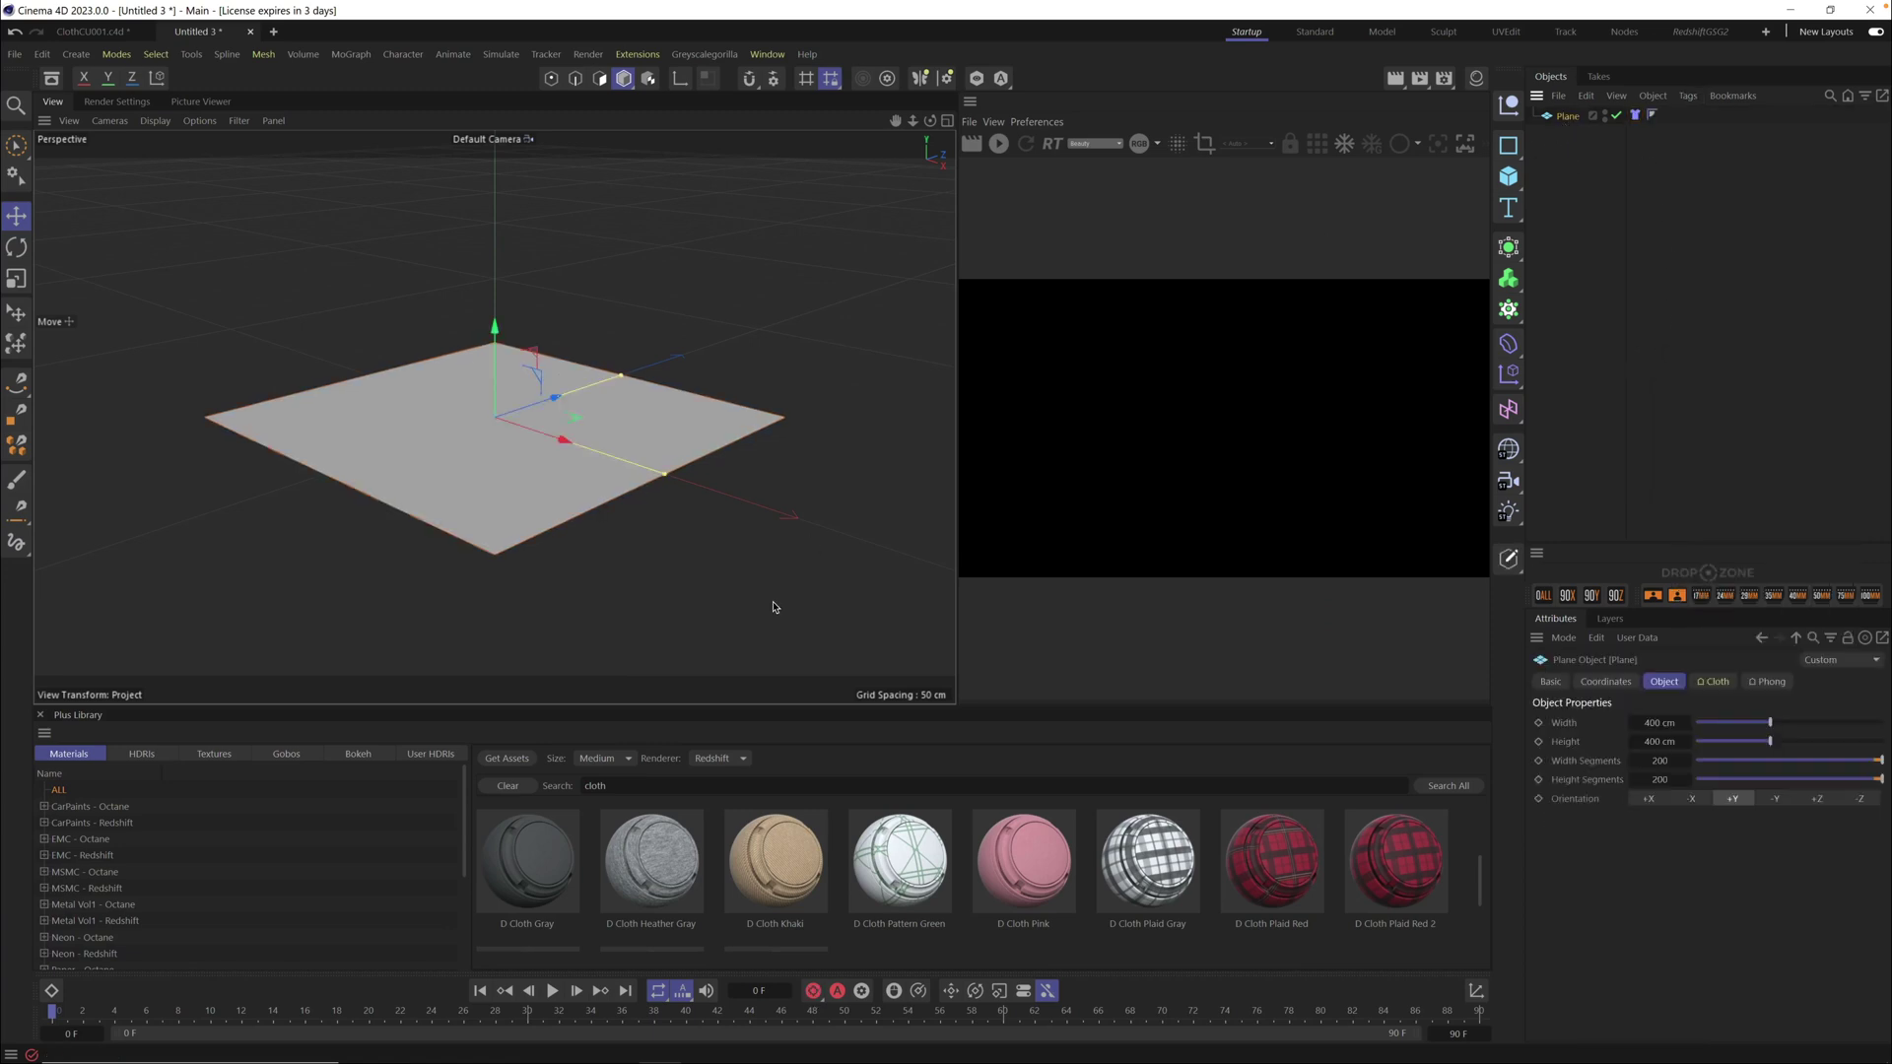
# Play the cloth simulation under default gravity, stop it and return to the first frame
pyautogui.click(551, 992)
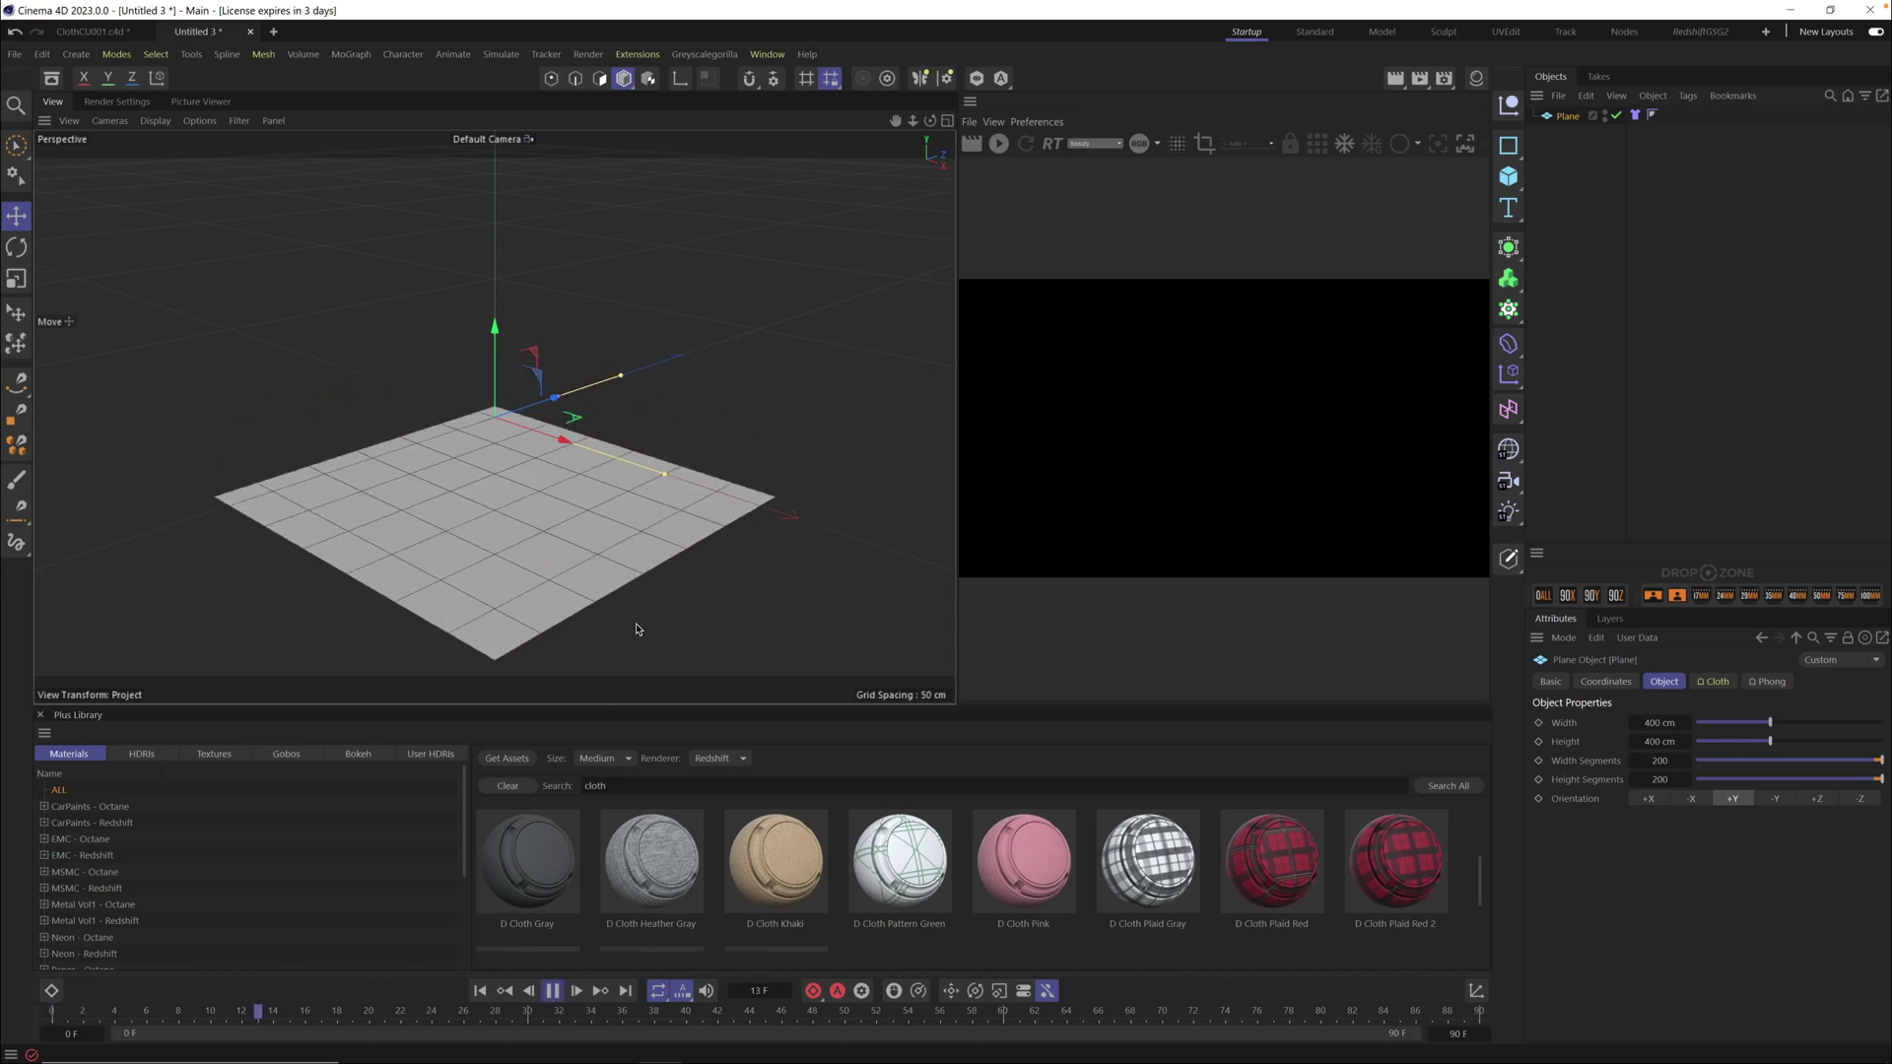
pyautogui.click(553, 991)
pyautogui.click(480, 992)
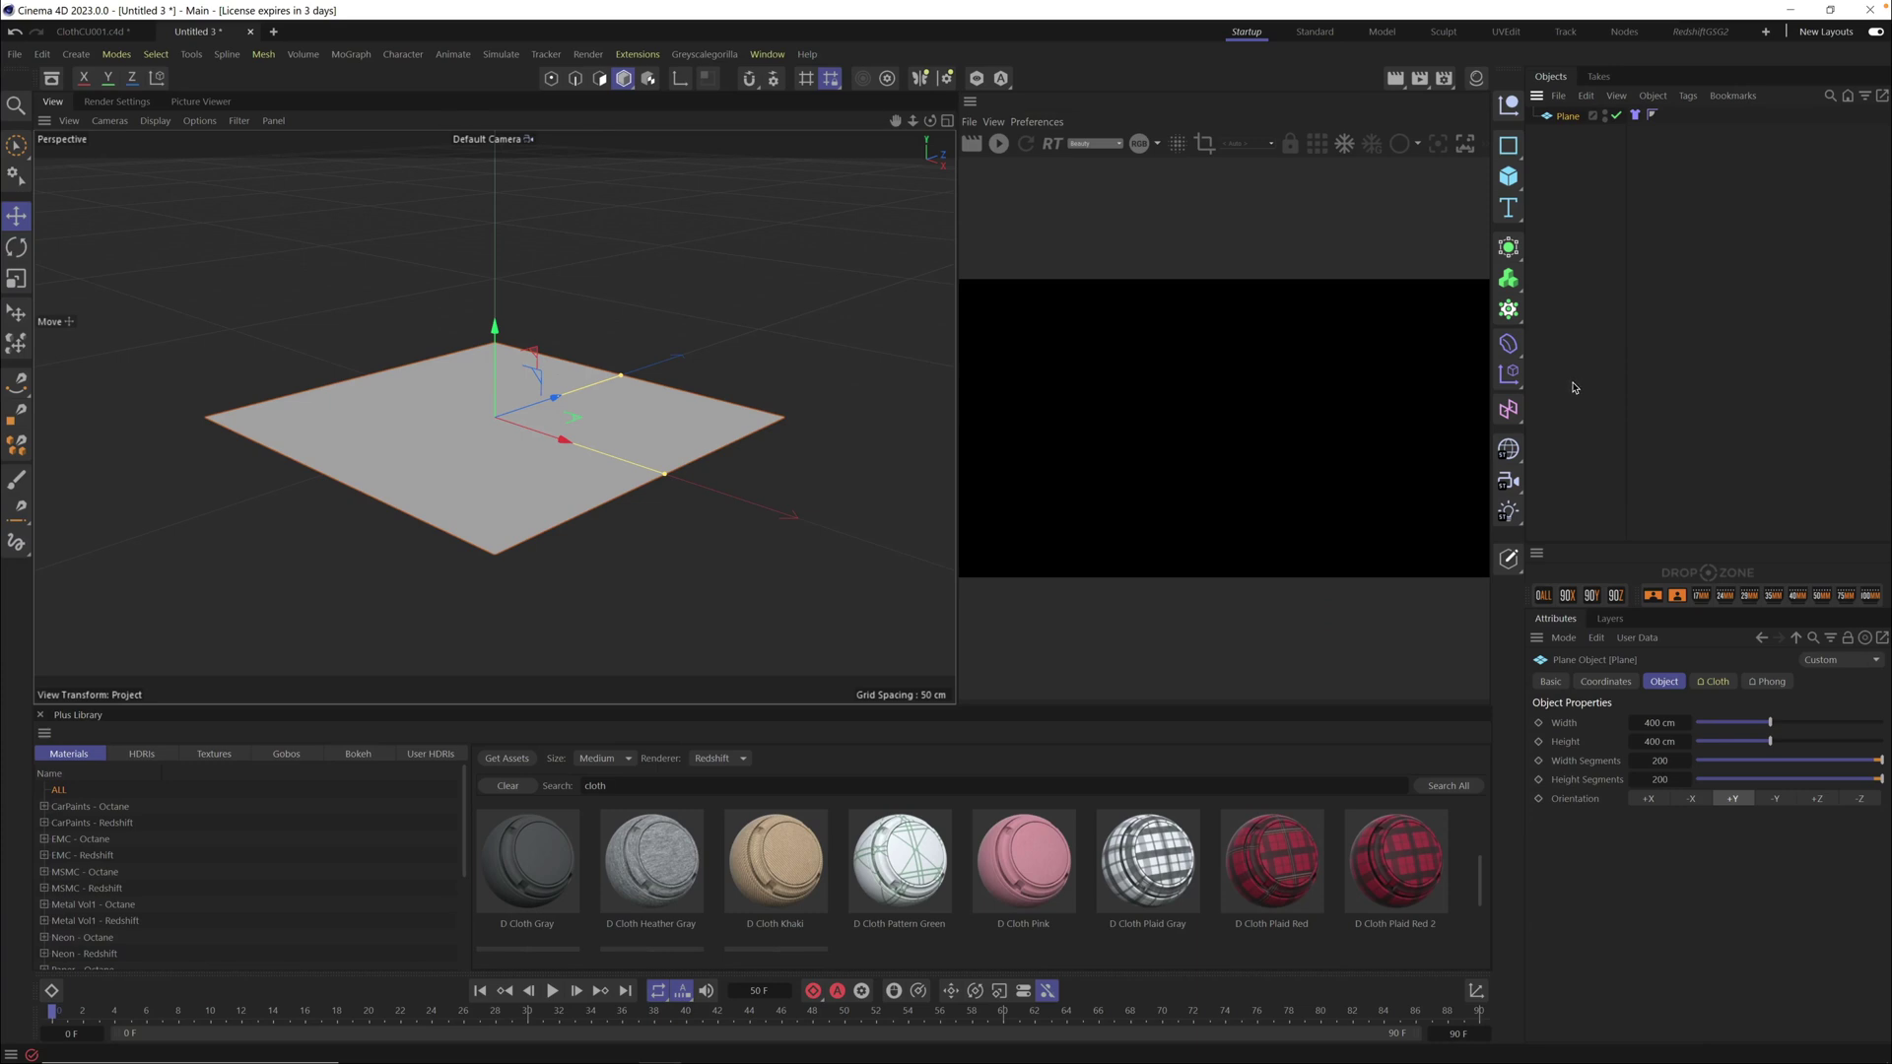
# Set the project's simulation gravity to 0 cm and play the timeline to check the plane's motion
pyautogui.hotkey('ctrl', 'd')
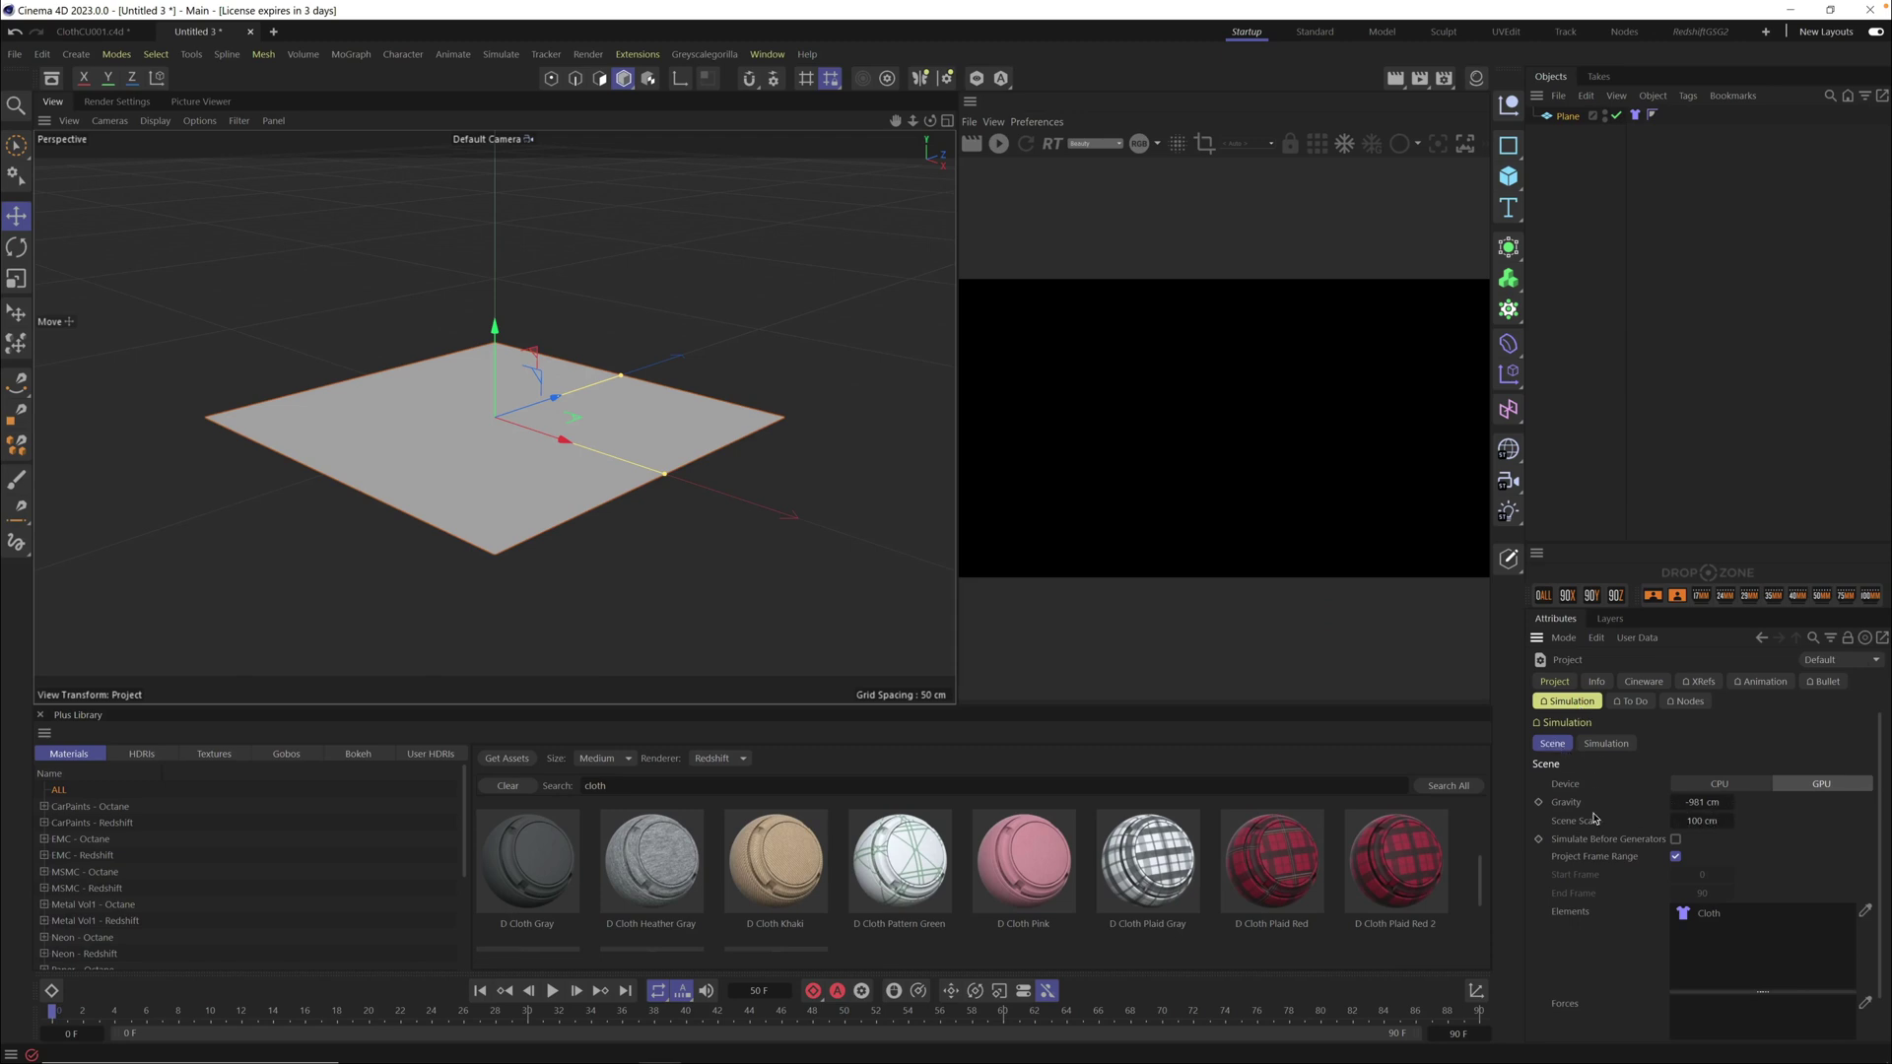
pyautogui.click(1708, 806)
pyautogui.click(1712, 802)
pyautogui.click(1566, 206)
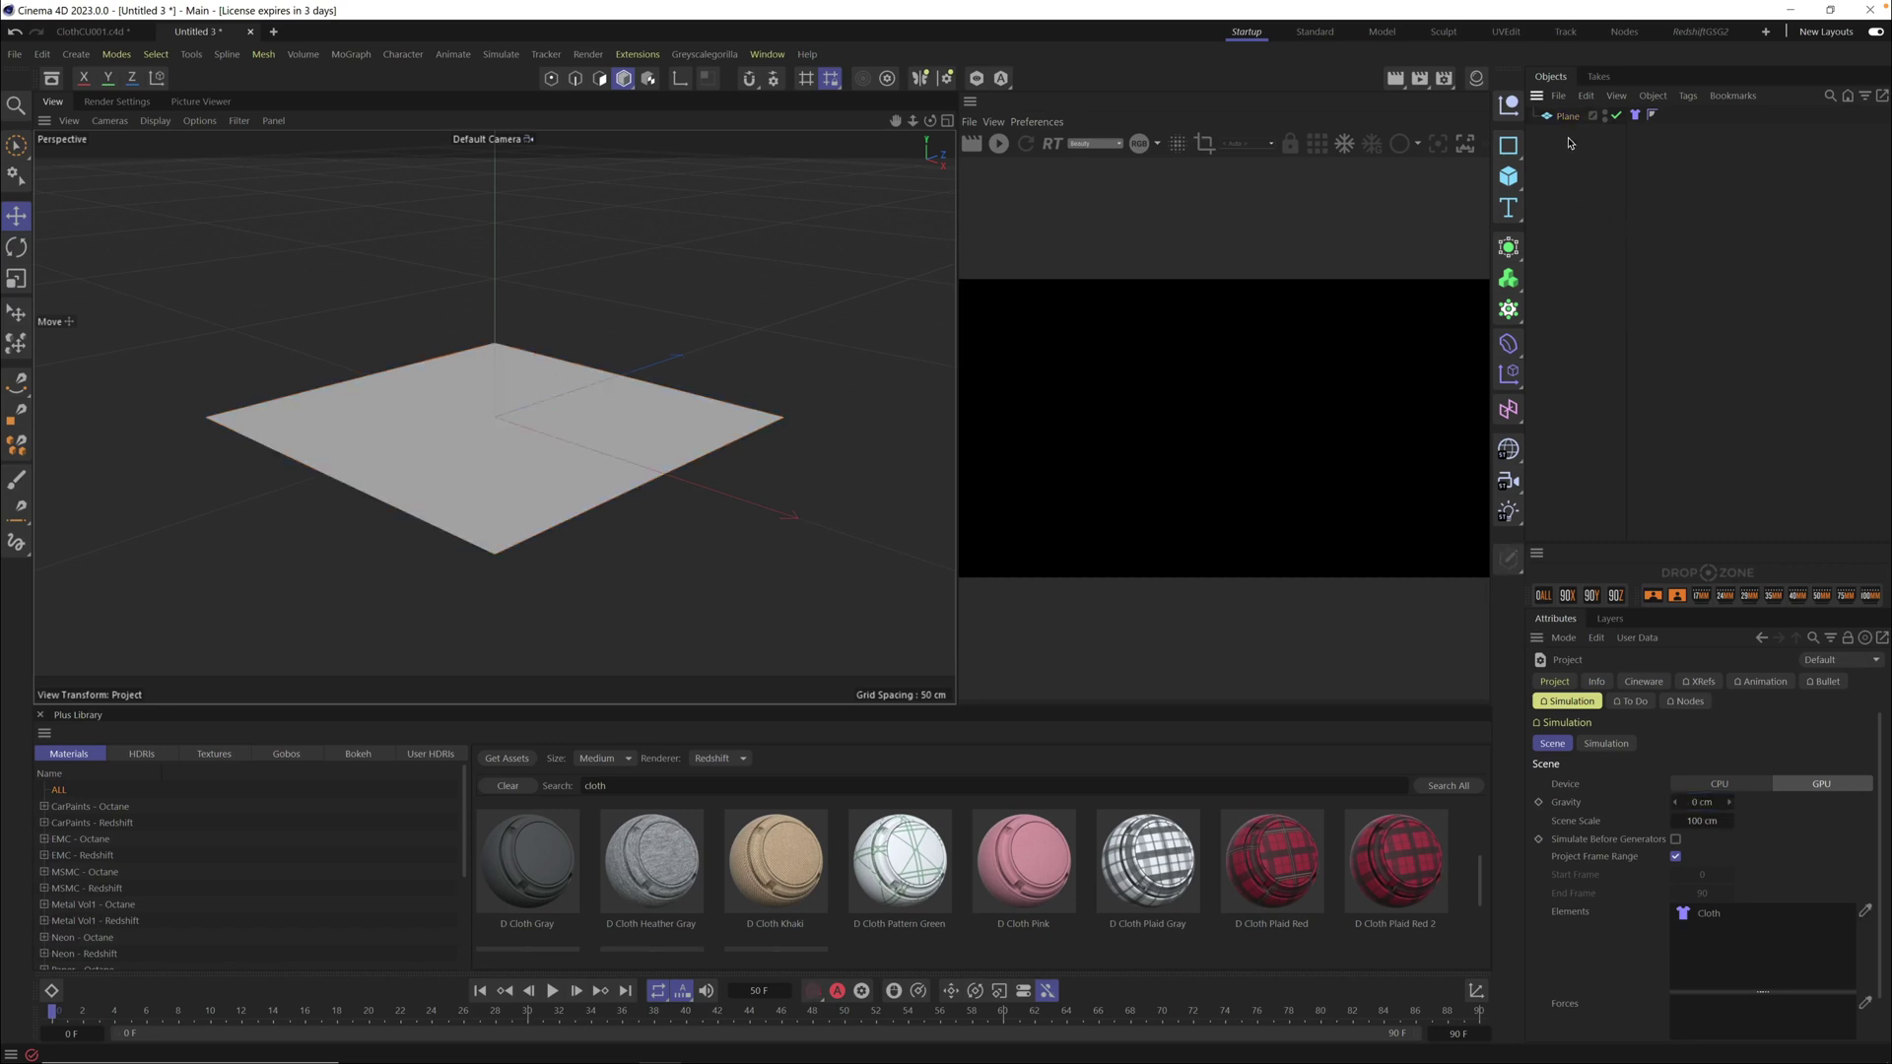
pyautogui.click(551, 995)
pyautogui.click(552, 991)
# Add a Turbulence force with a strength of about 28.1 cm and a scale of 100%
pyautogui.hotkey('shift', 'c')
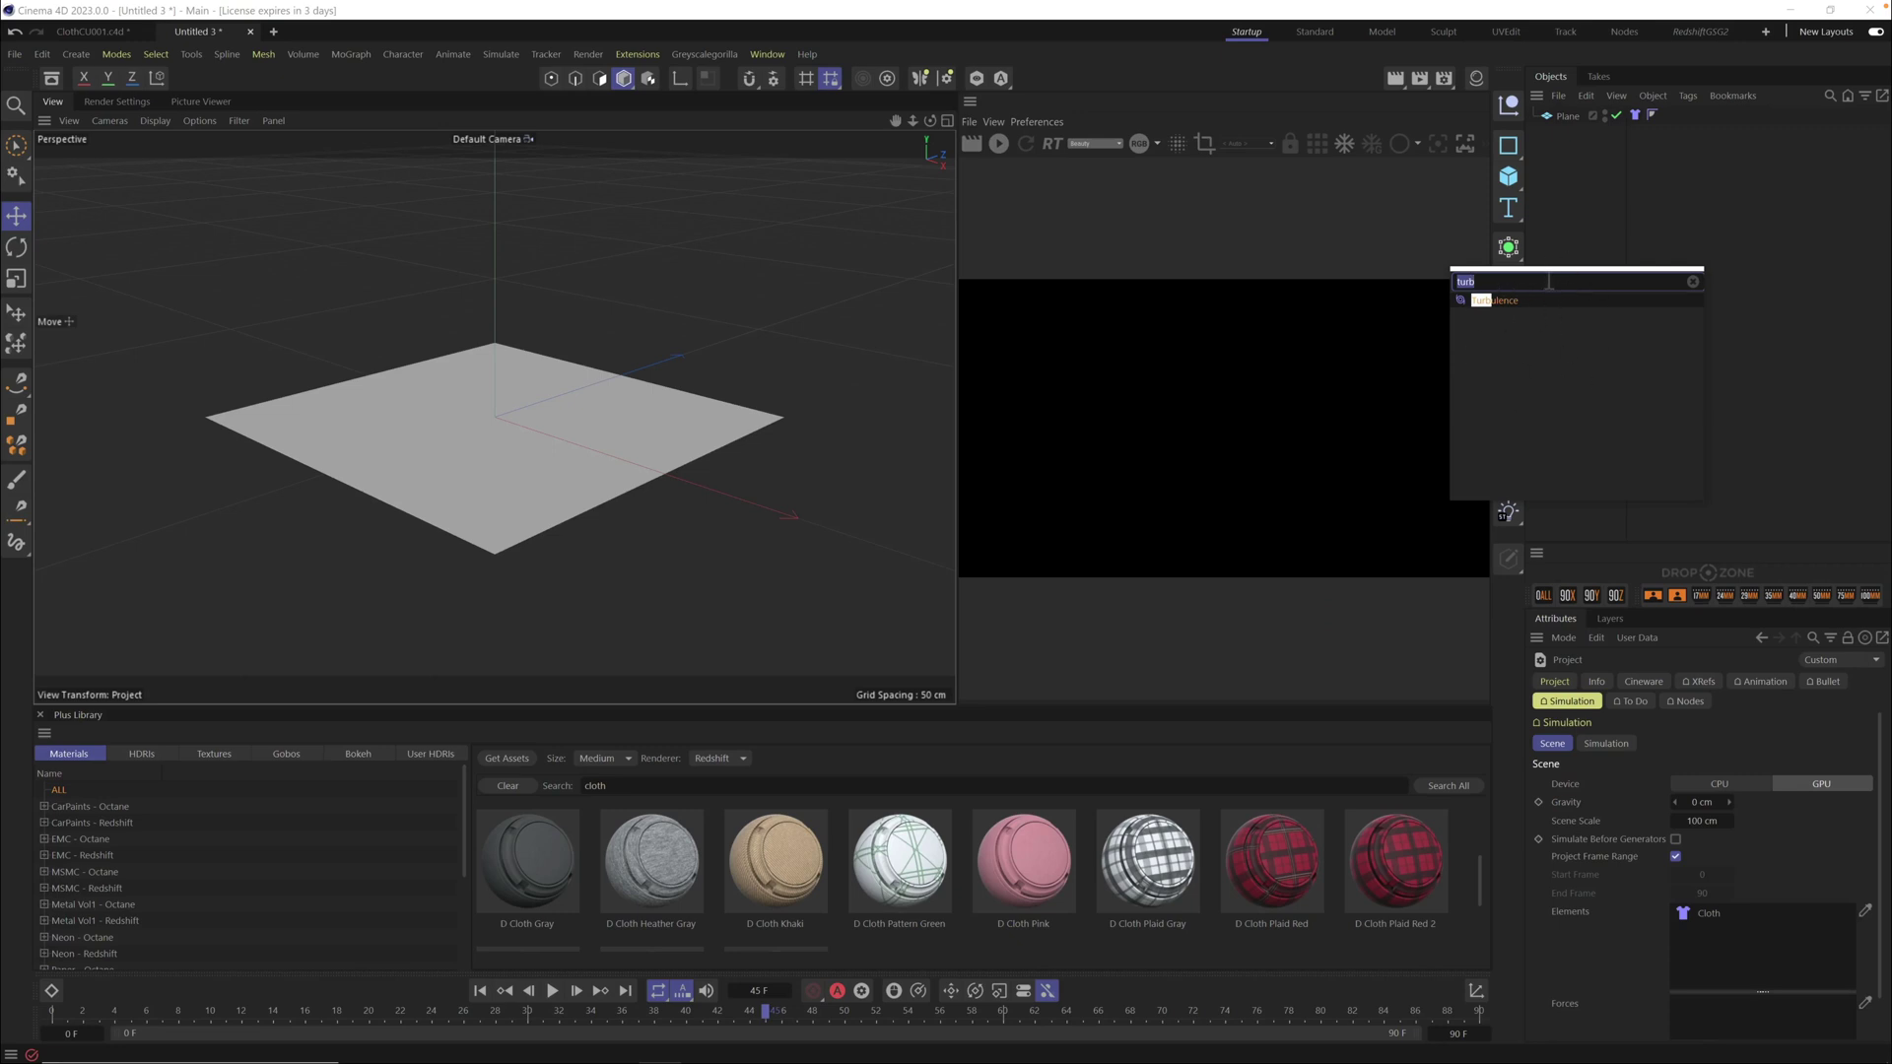
pyautogui.write('turb')
pyautogui.click(1505, 303)
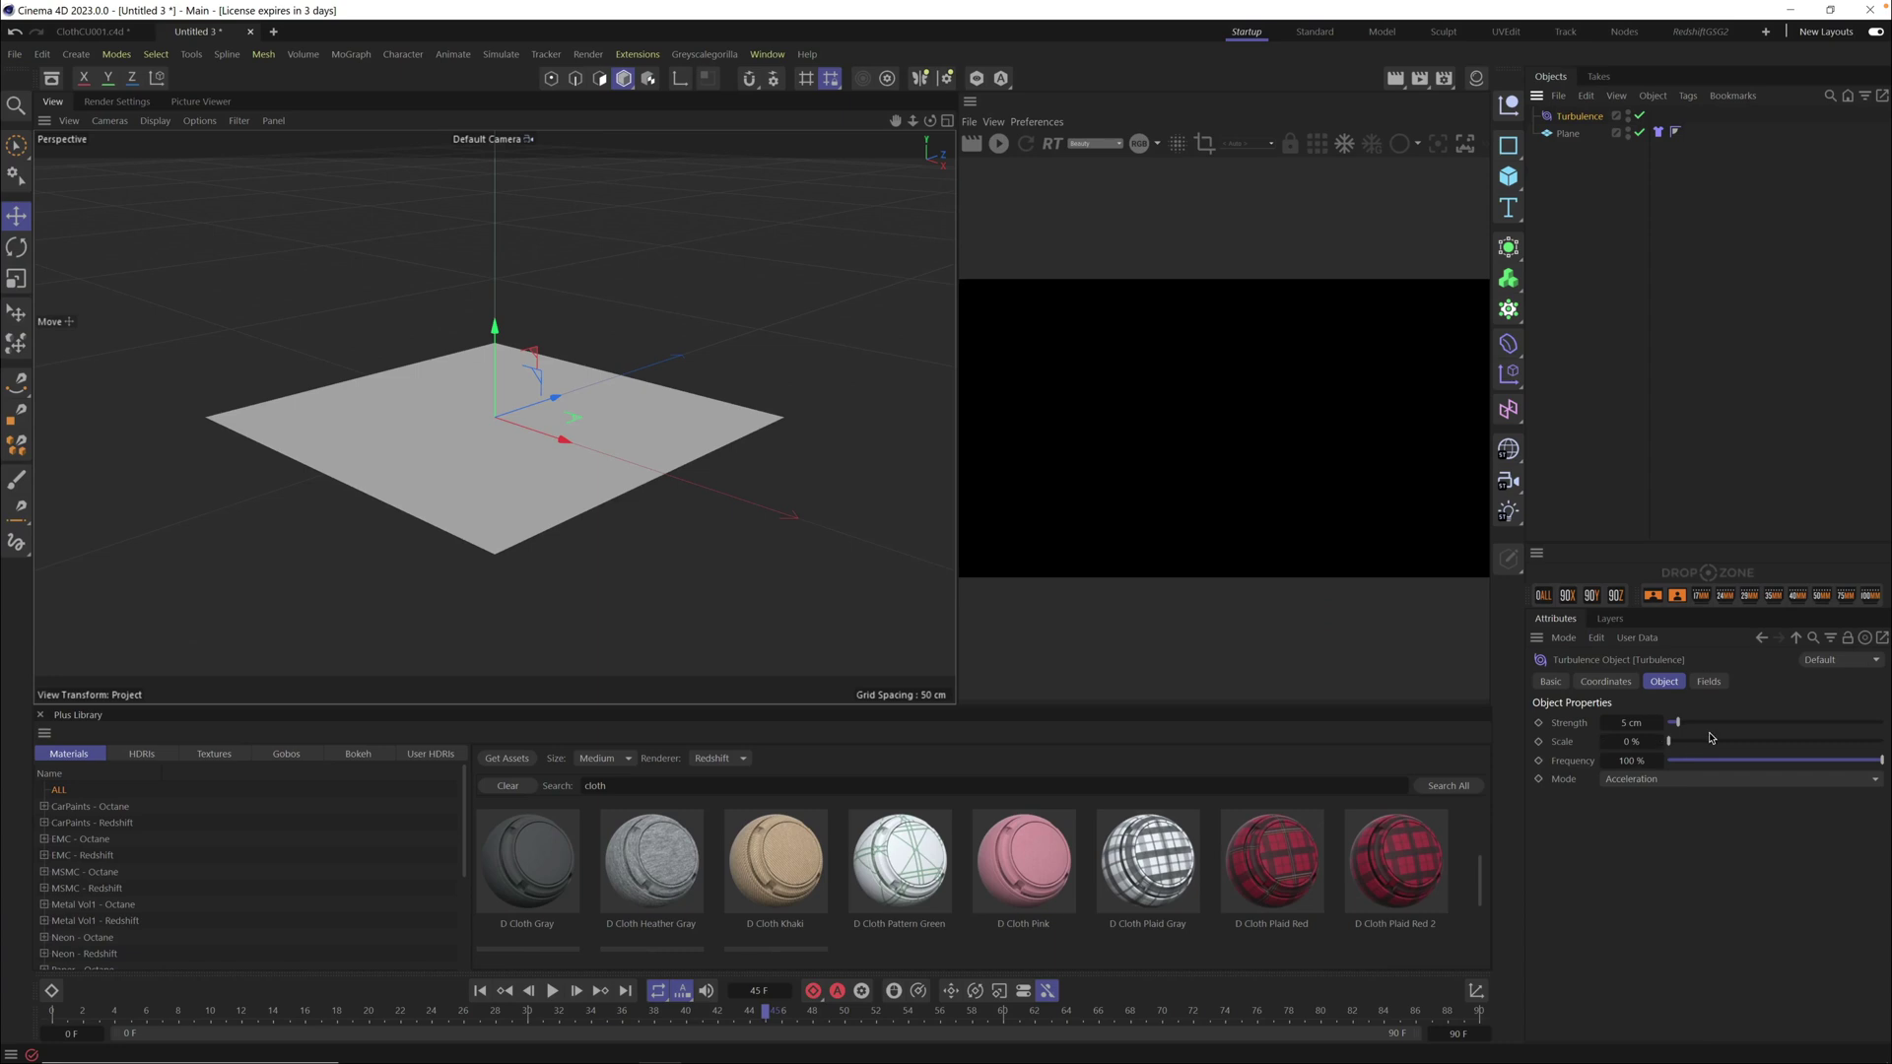
pyautogui.moveTo(1710, 724); pyautogui.dragTo(1858, 759)
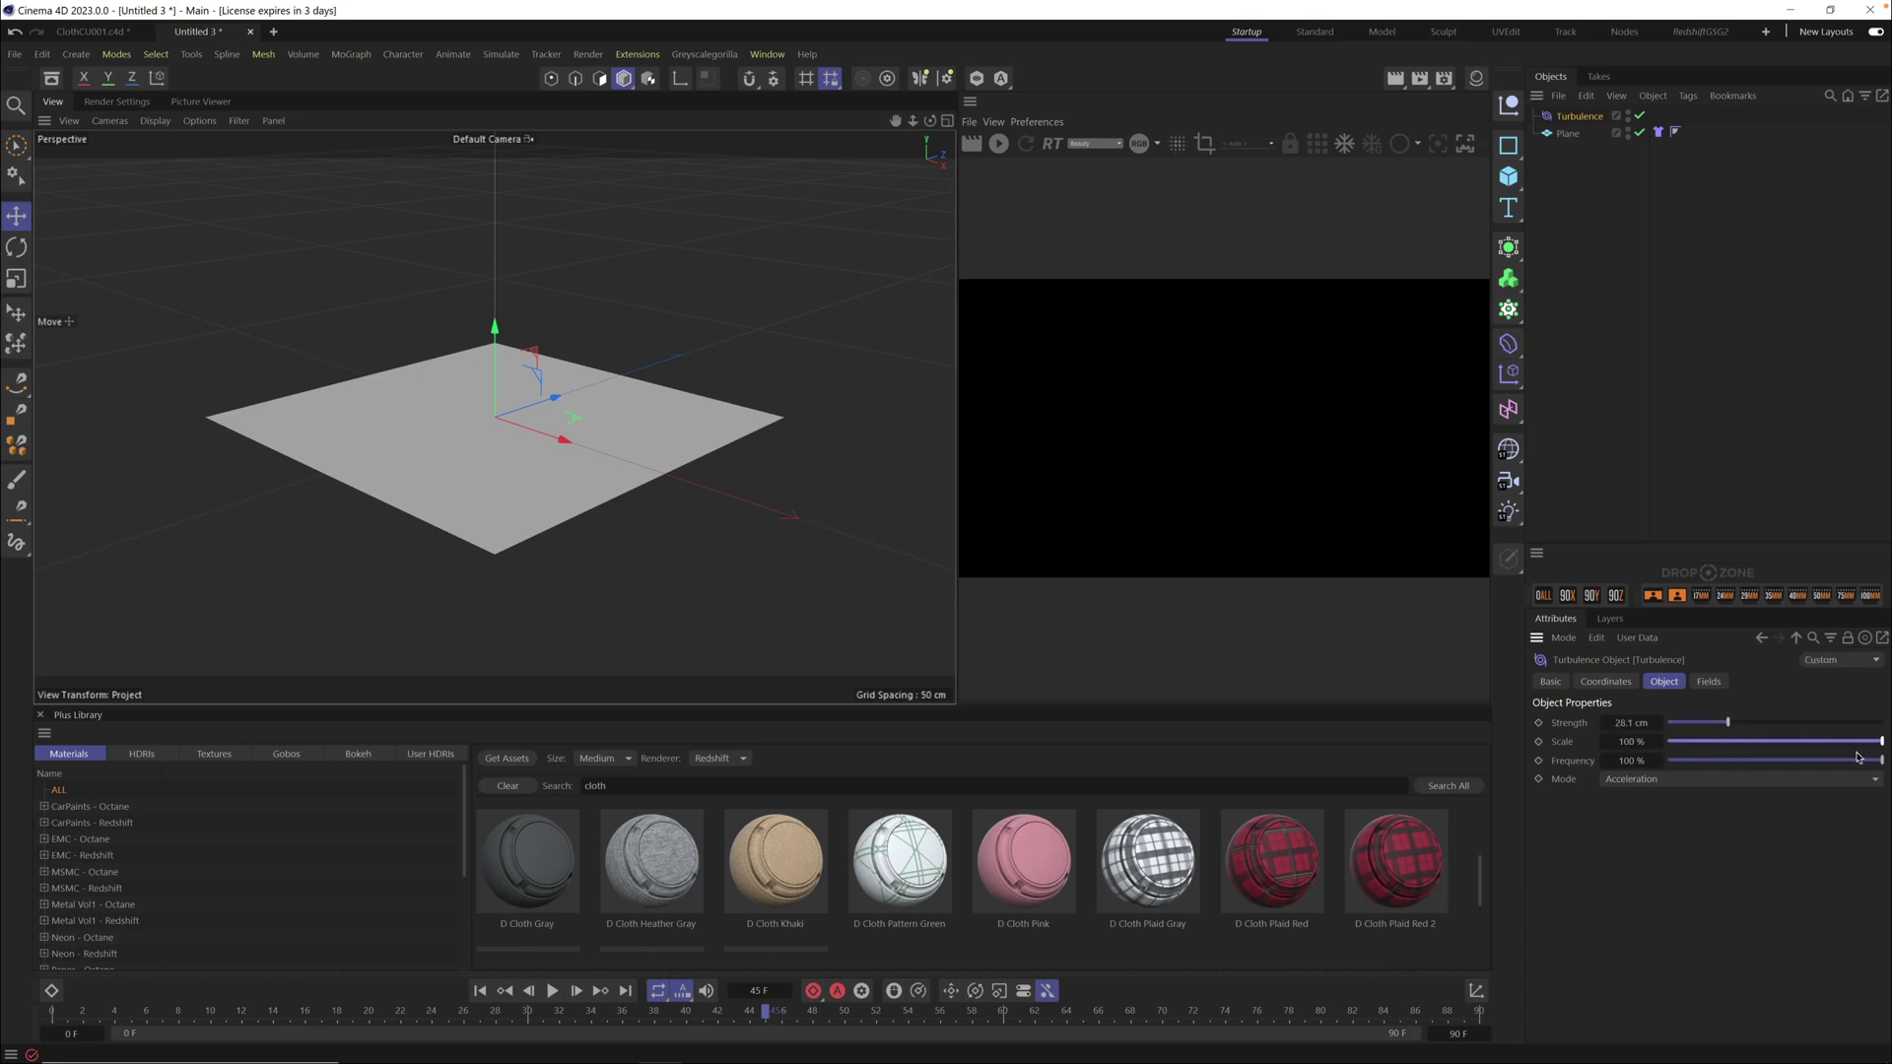
# Play the turbulence-driven cloth simulation, examine the folds, and rewind to the first frame
pyautogui.click(552, 991)
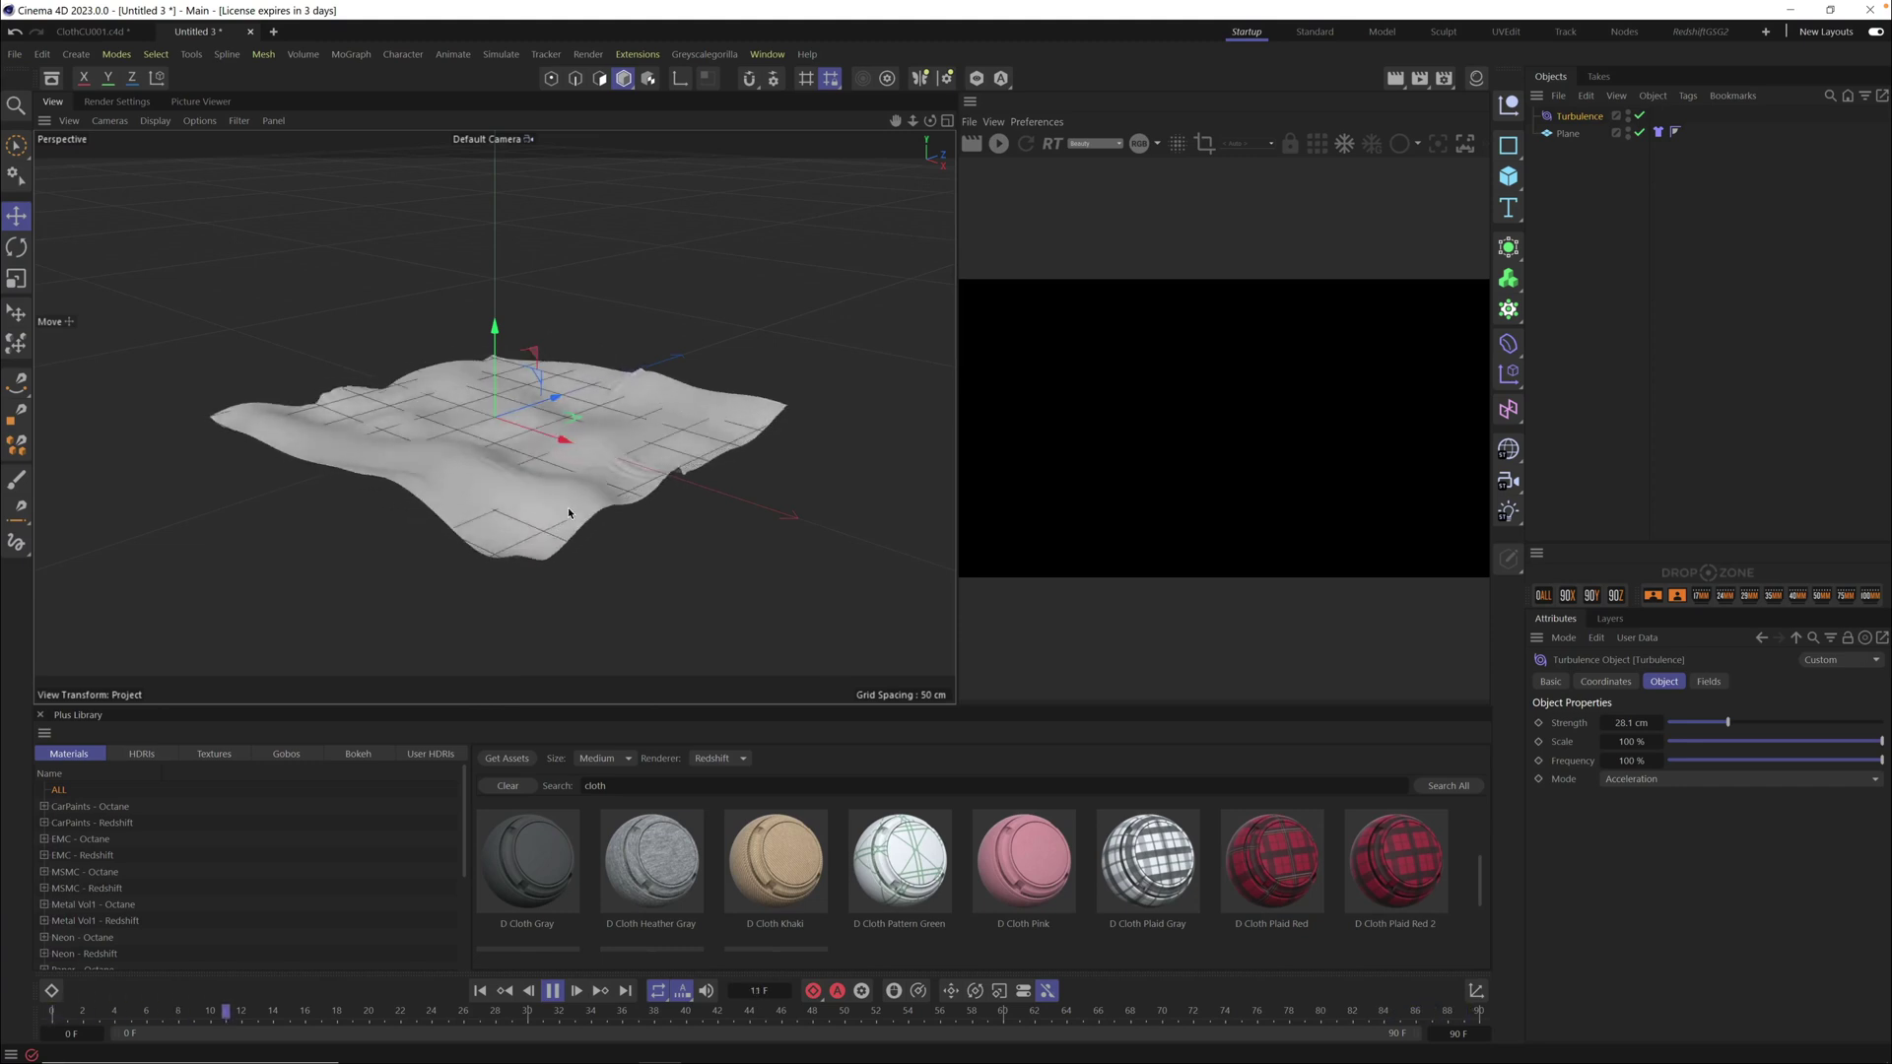
pyautogui.moveTo(521, 461)
pyautogui.keyDown('alt'); pyautogui.mouseDown()
pyautogui.moveTo(612, 483)
pyautogui.moveTo(766, 464)
pyautogui.moveTo(423, 471)
pyautogui.moveTo(552, 473)
pyautogui.moveTo(689, 410)
pyautogui.mouseUp(); pyautogui.keyUp('alt')
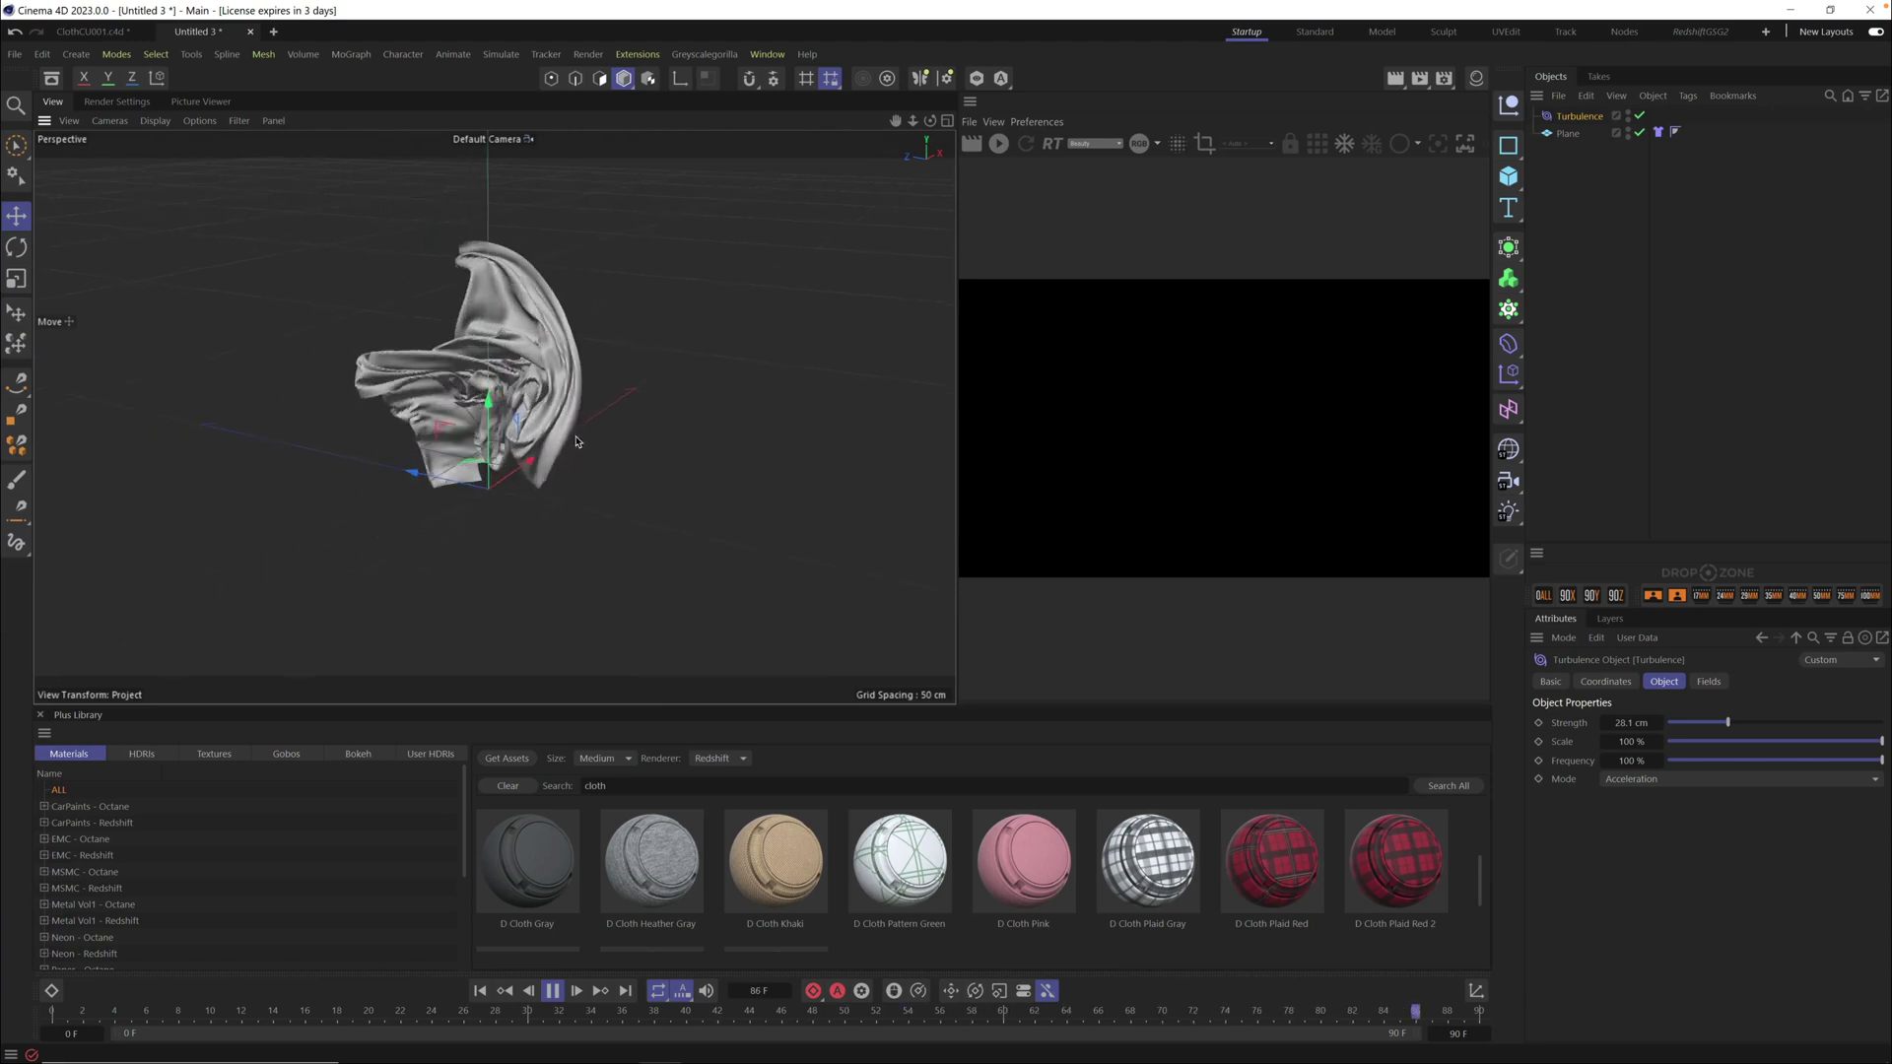
pyautogui.click(553, 991)
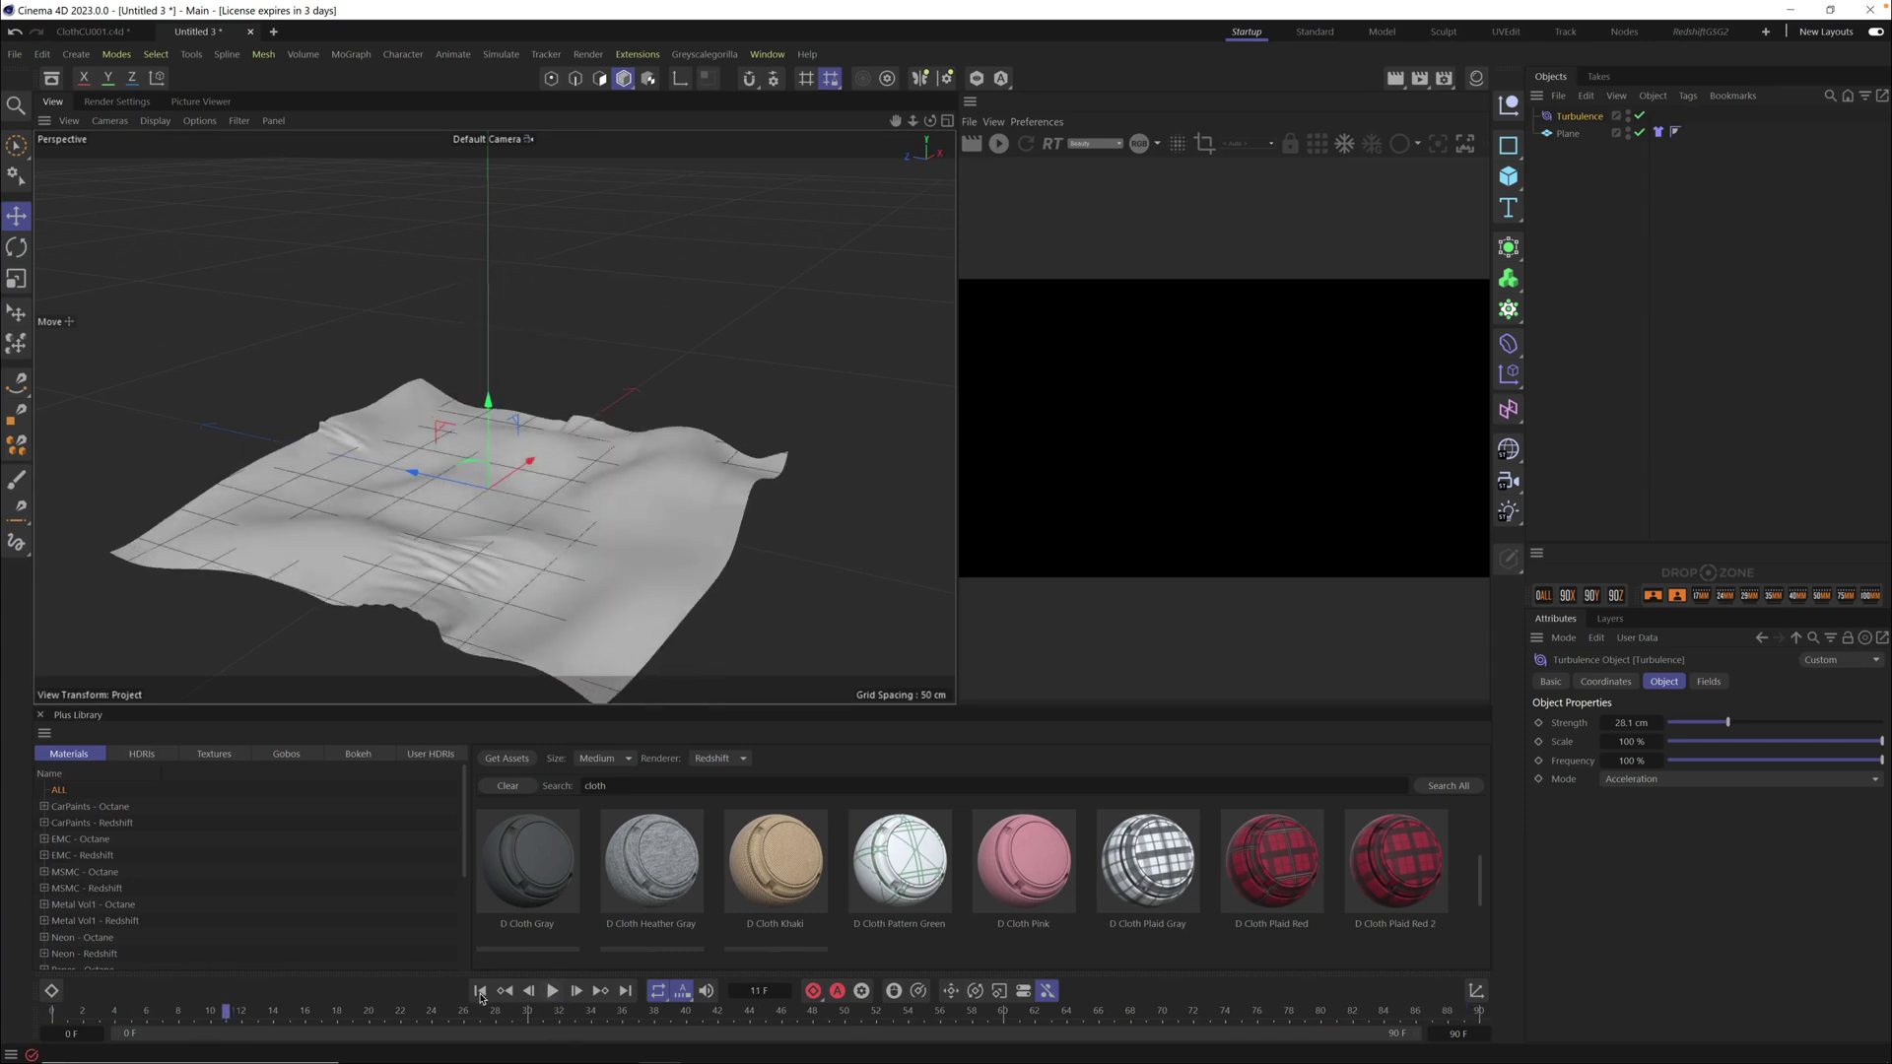
pyautogui.click(479, 990)
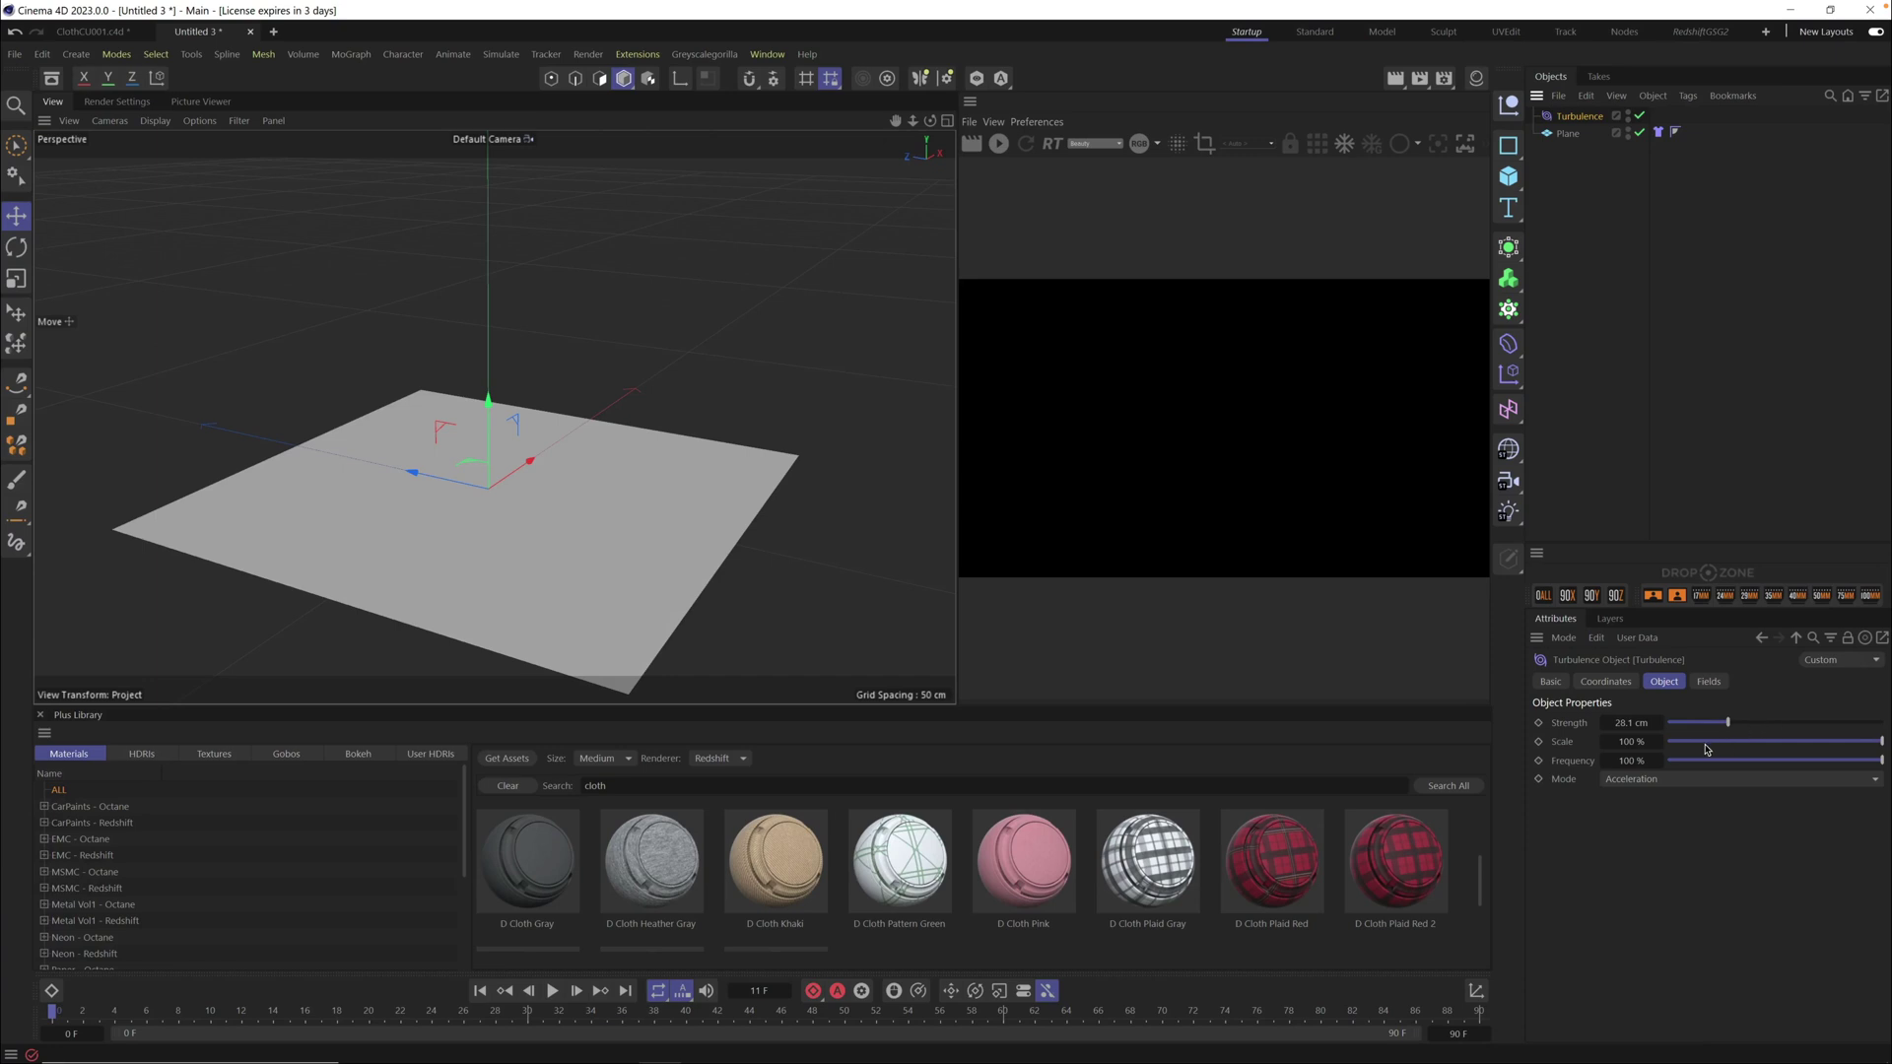
# Test the simulation with the turbulence scale at about 16.93%, and restore the scale to 100%
pyautogui.click(1704, 744)
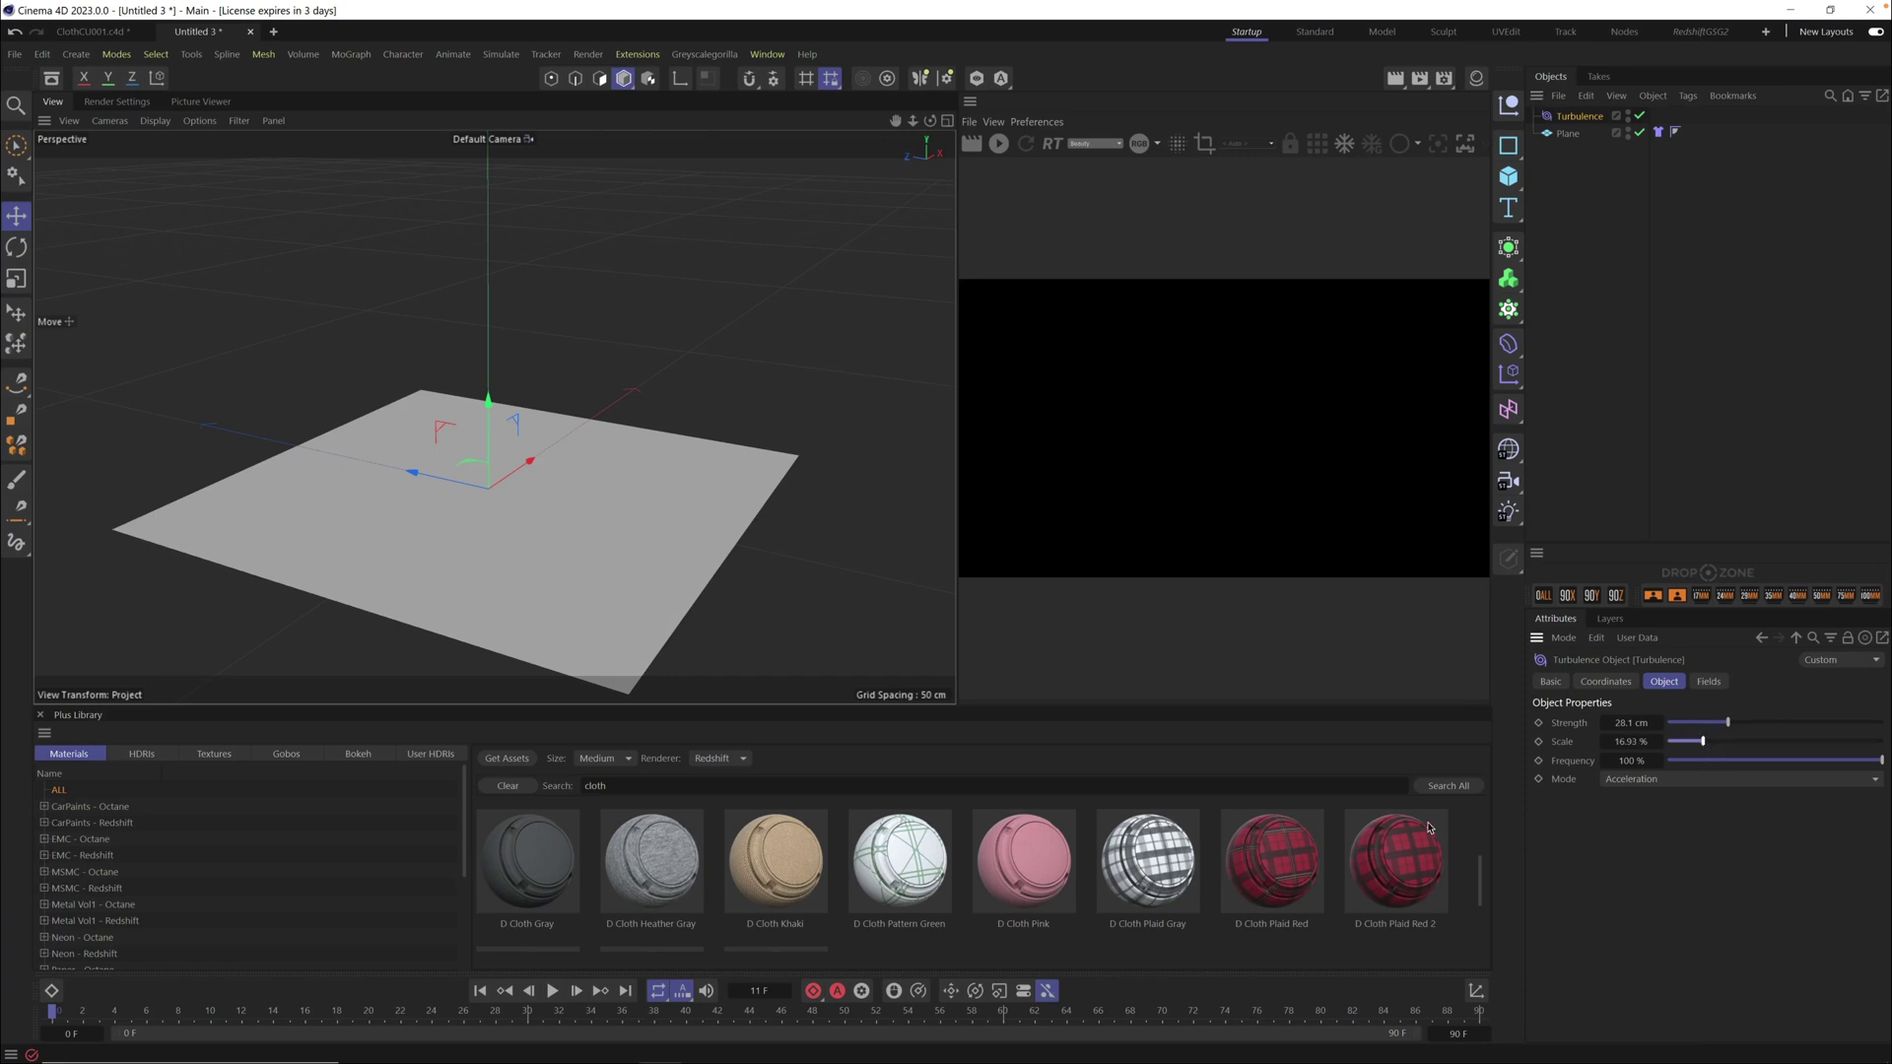
pyautogui.click(554, 991)
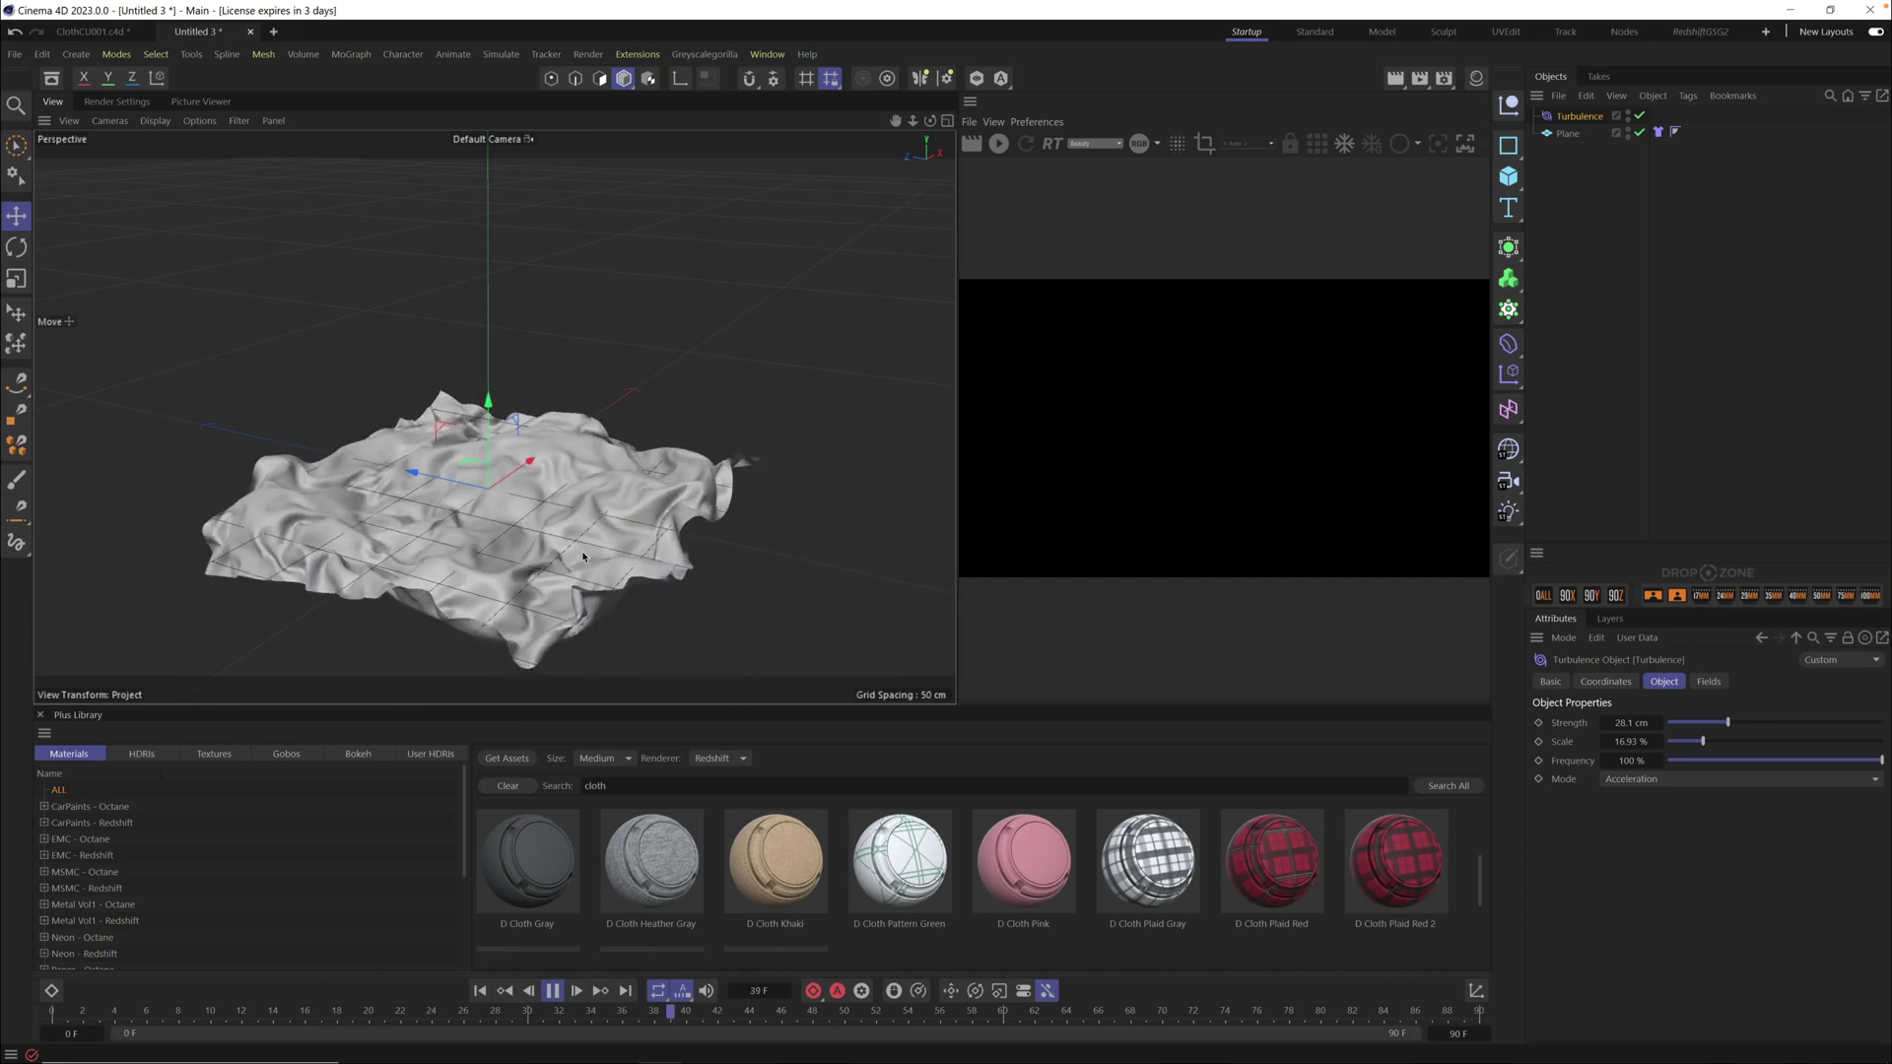
pyautogui.moveTo(1771, 746); pyautogui.dragTo(1882, 744)
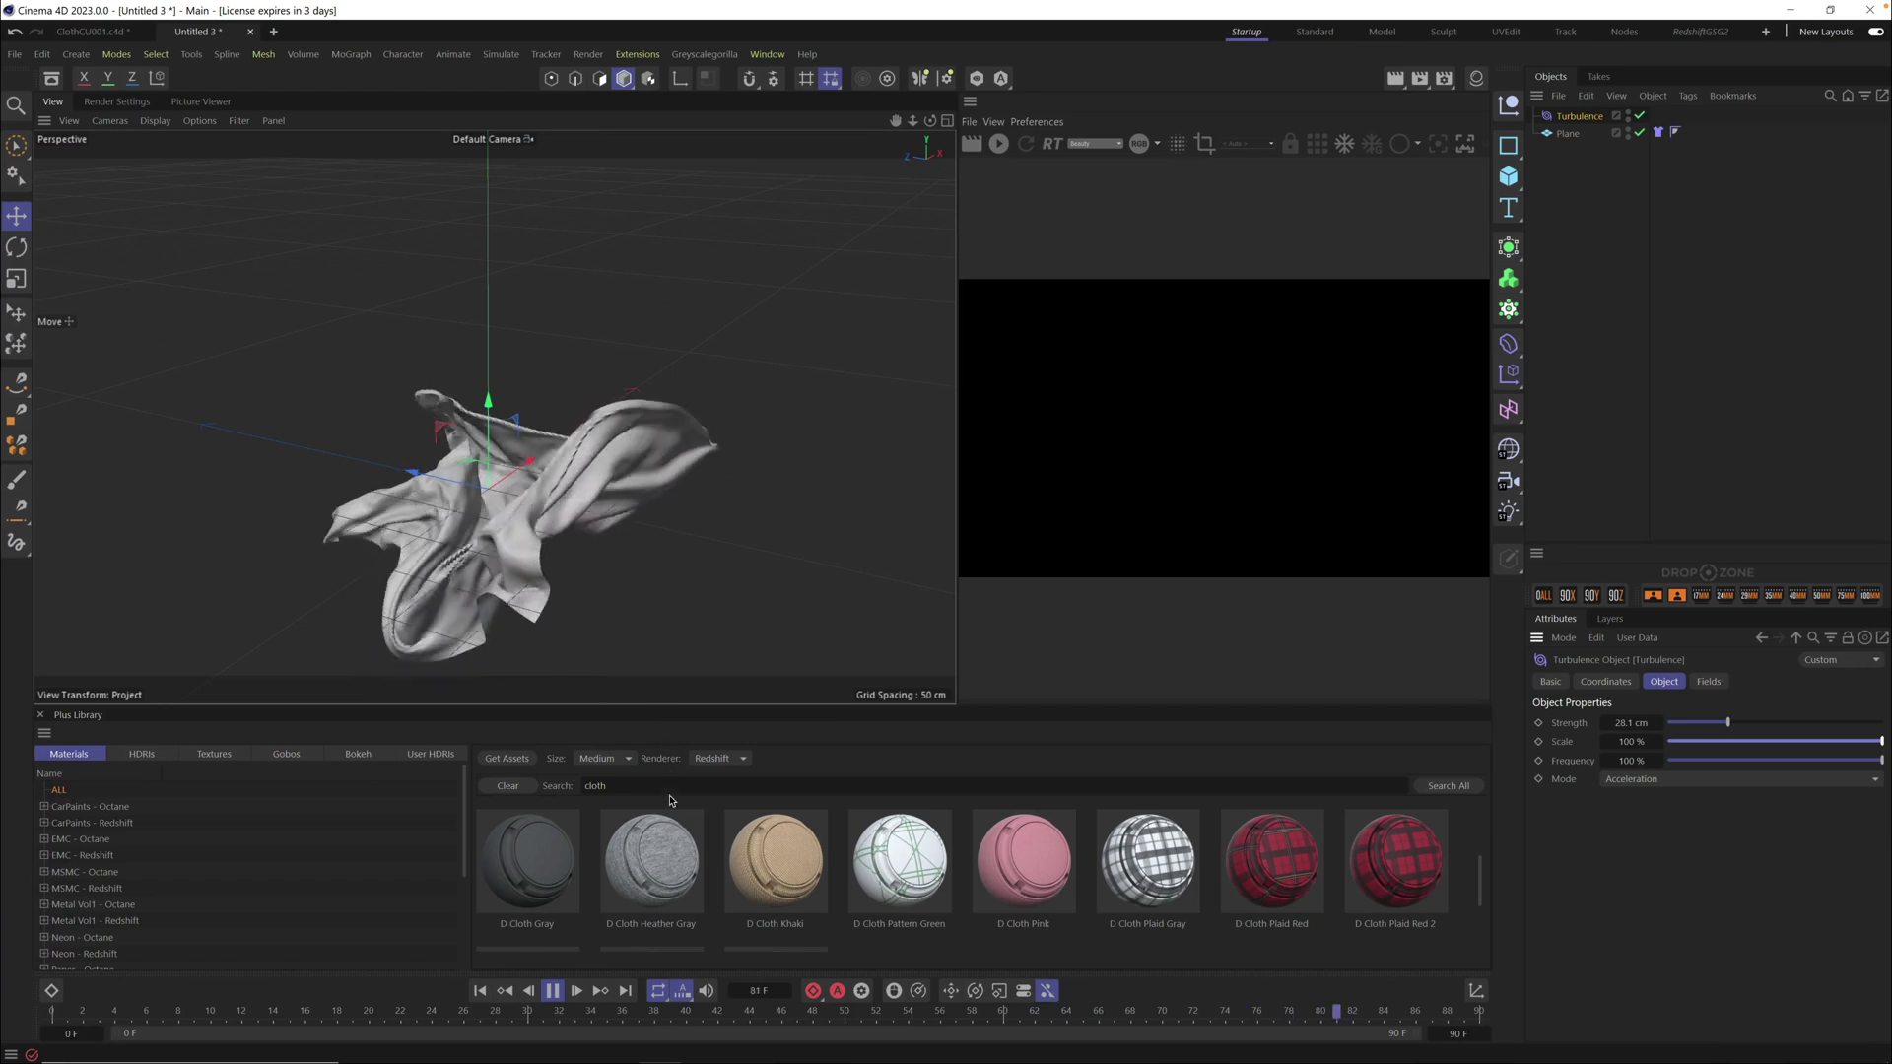
pyautogui.click(552, 991)
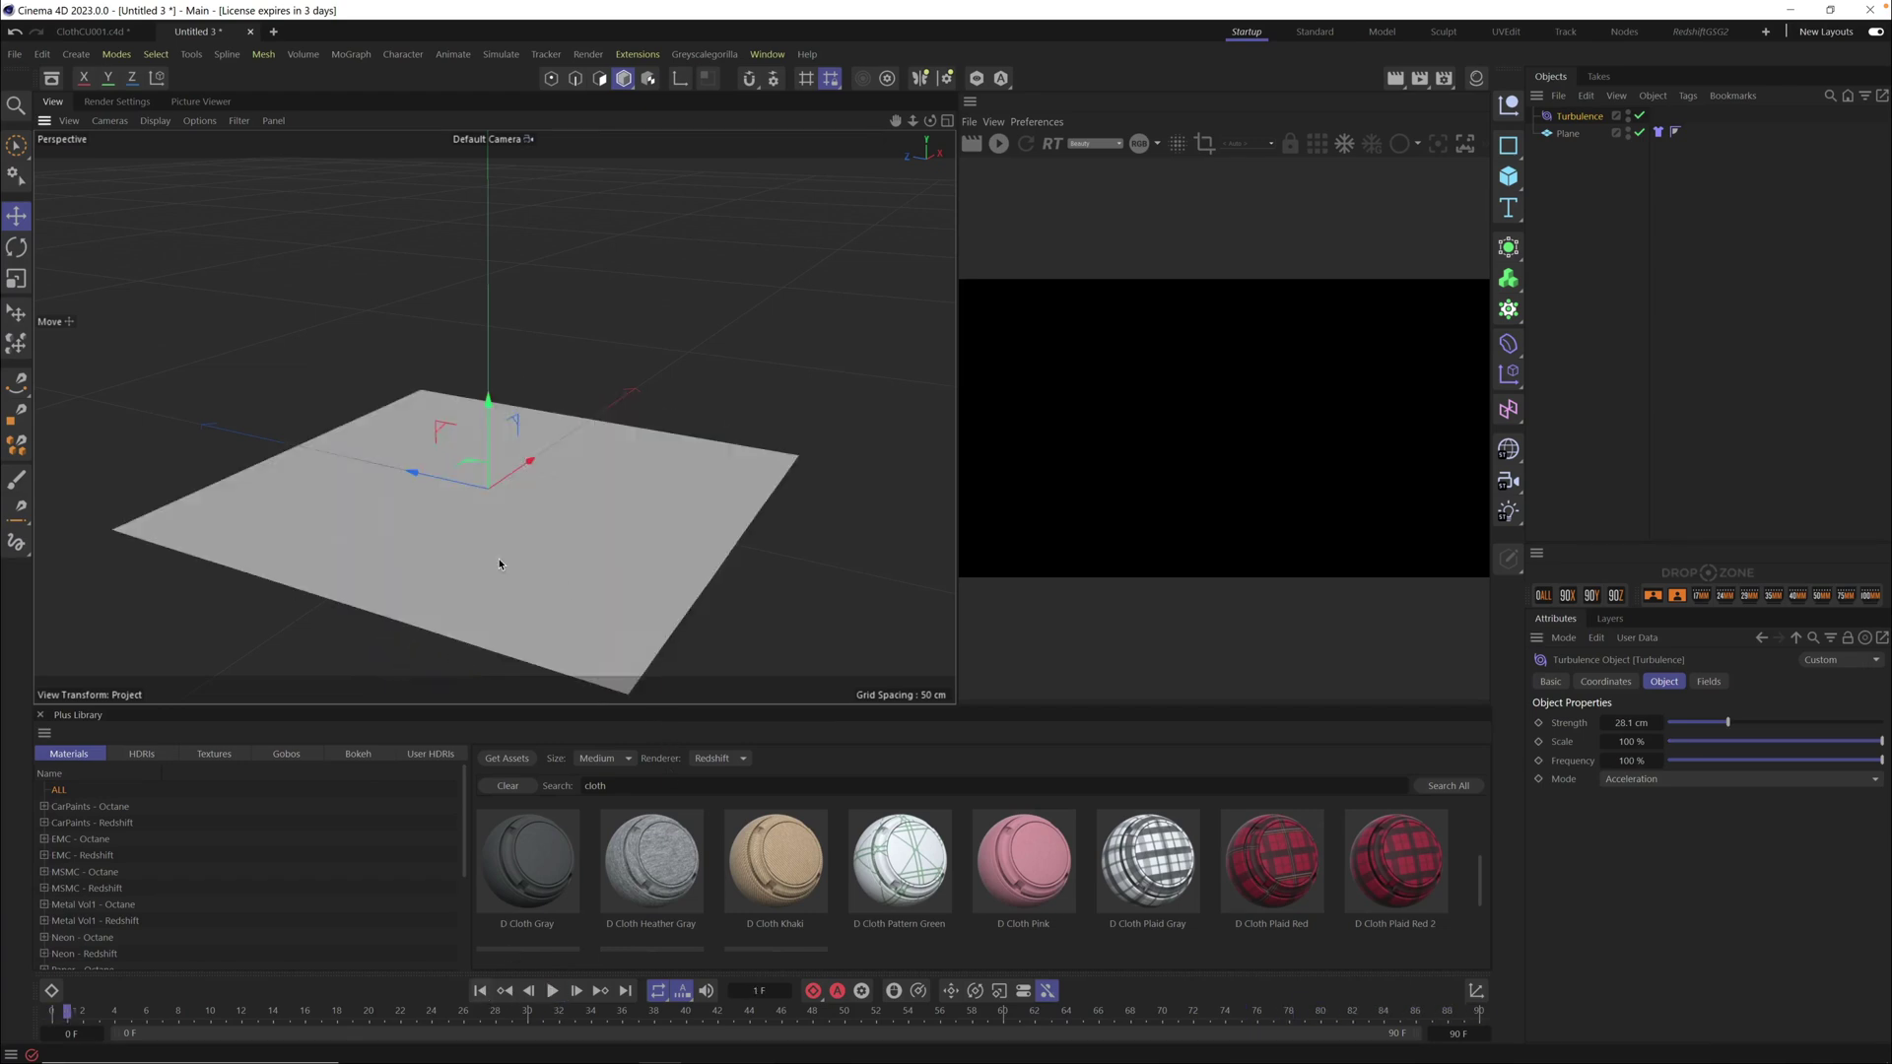
# Switch the scene's renderer from Standard to Redshift and return to the perspective view
pyautogui.keyDown('alt'); pyautogui.moveTo(499, 561); pyautogui.dragTo(926, 292); pyautogui.keyUp('alt')
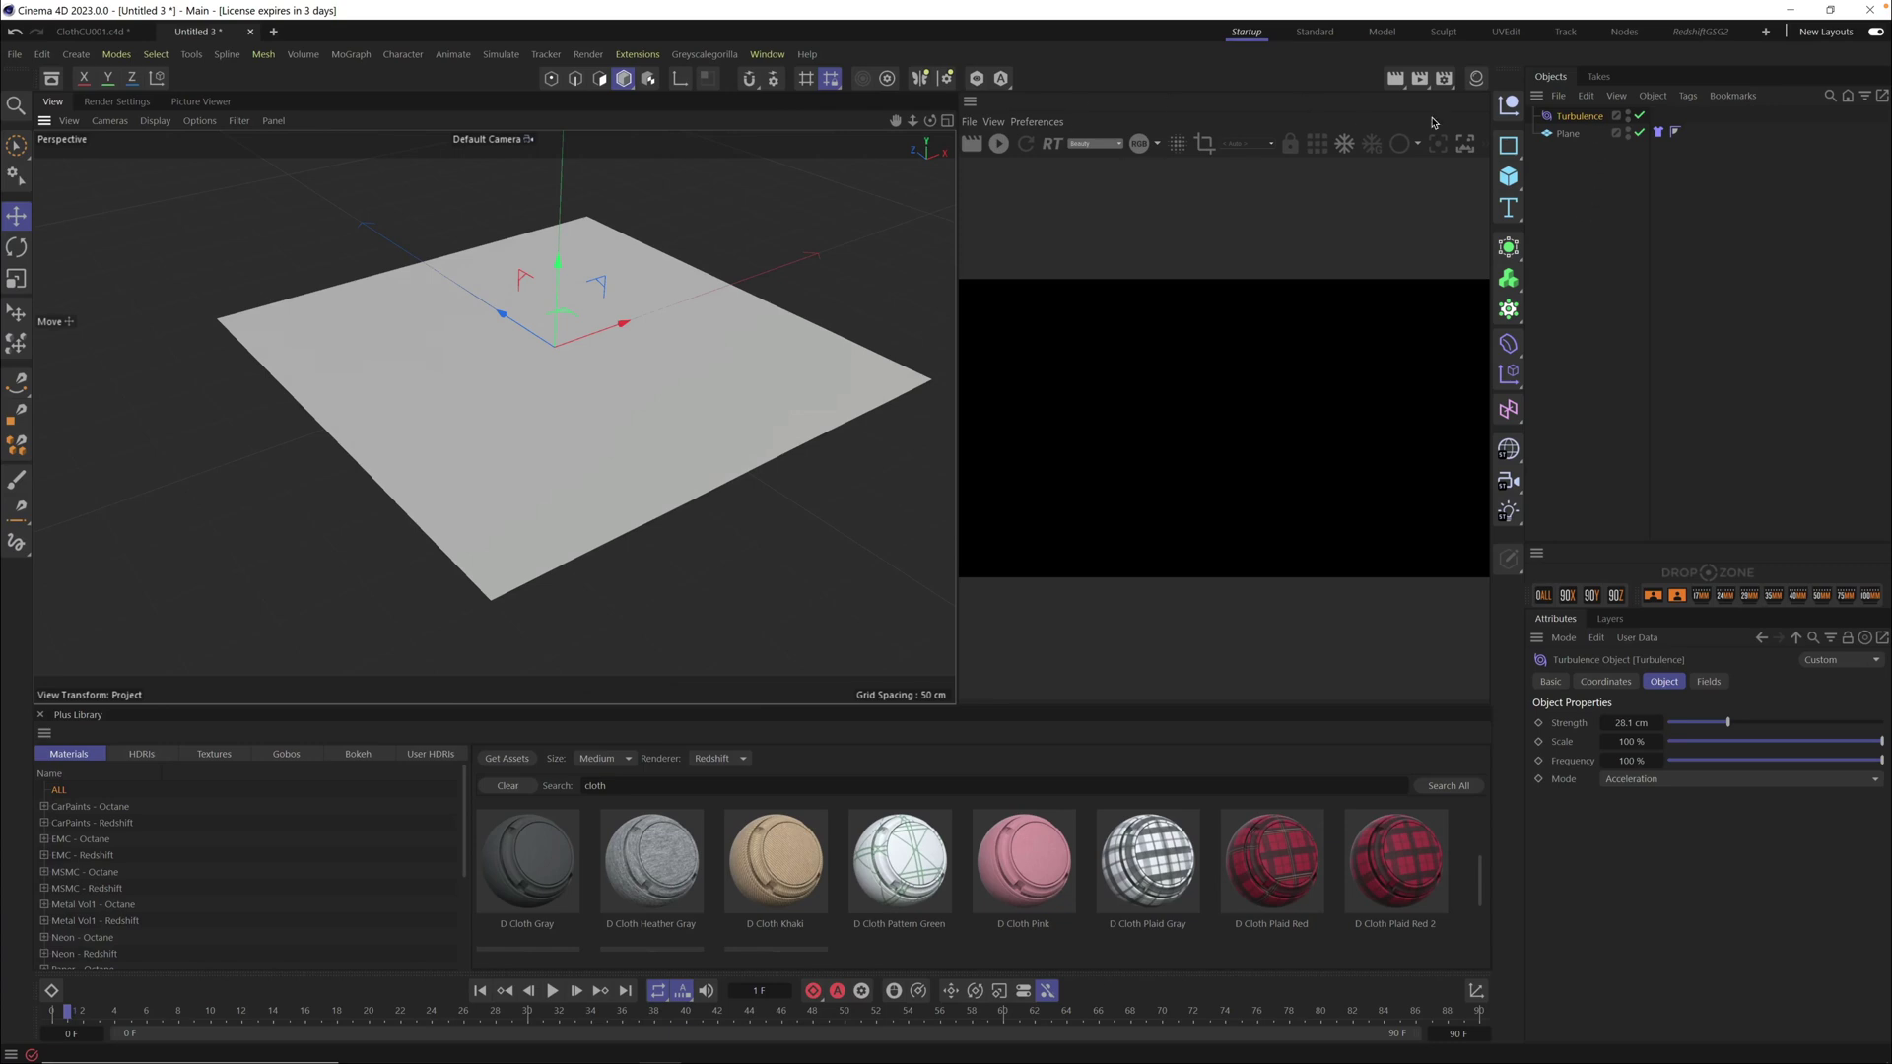
pyautogui.click(117, 102)
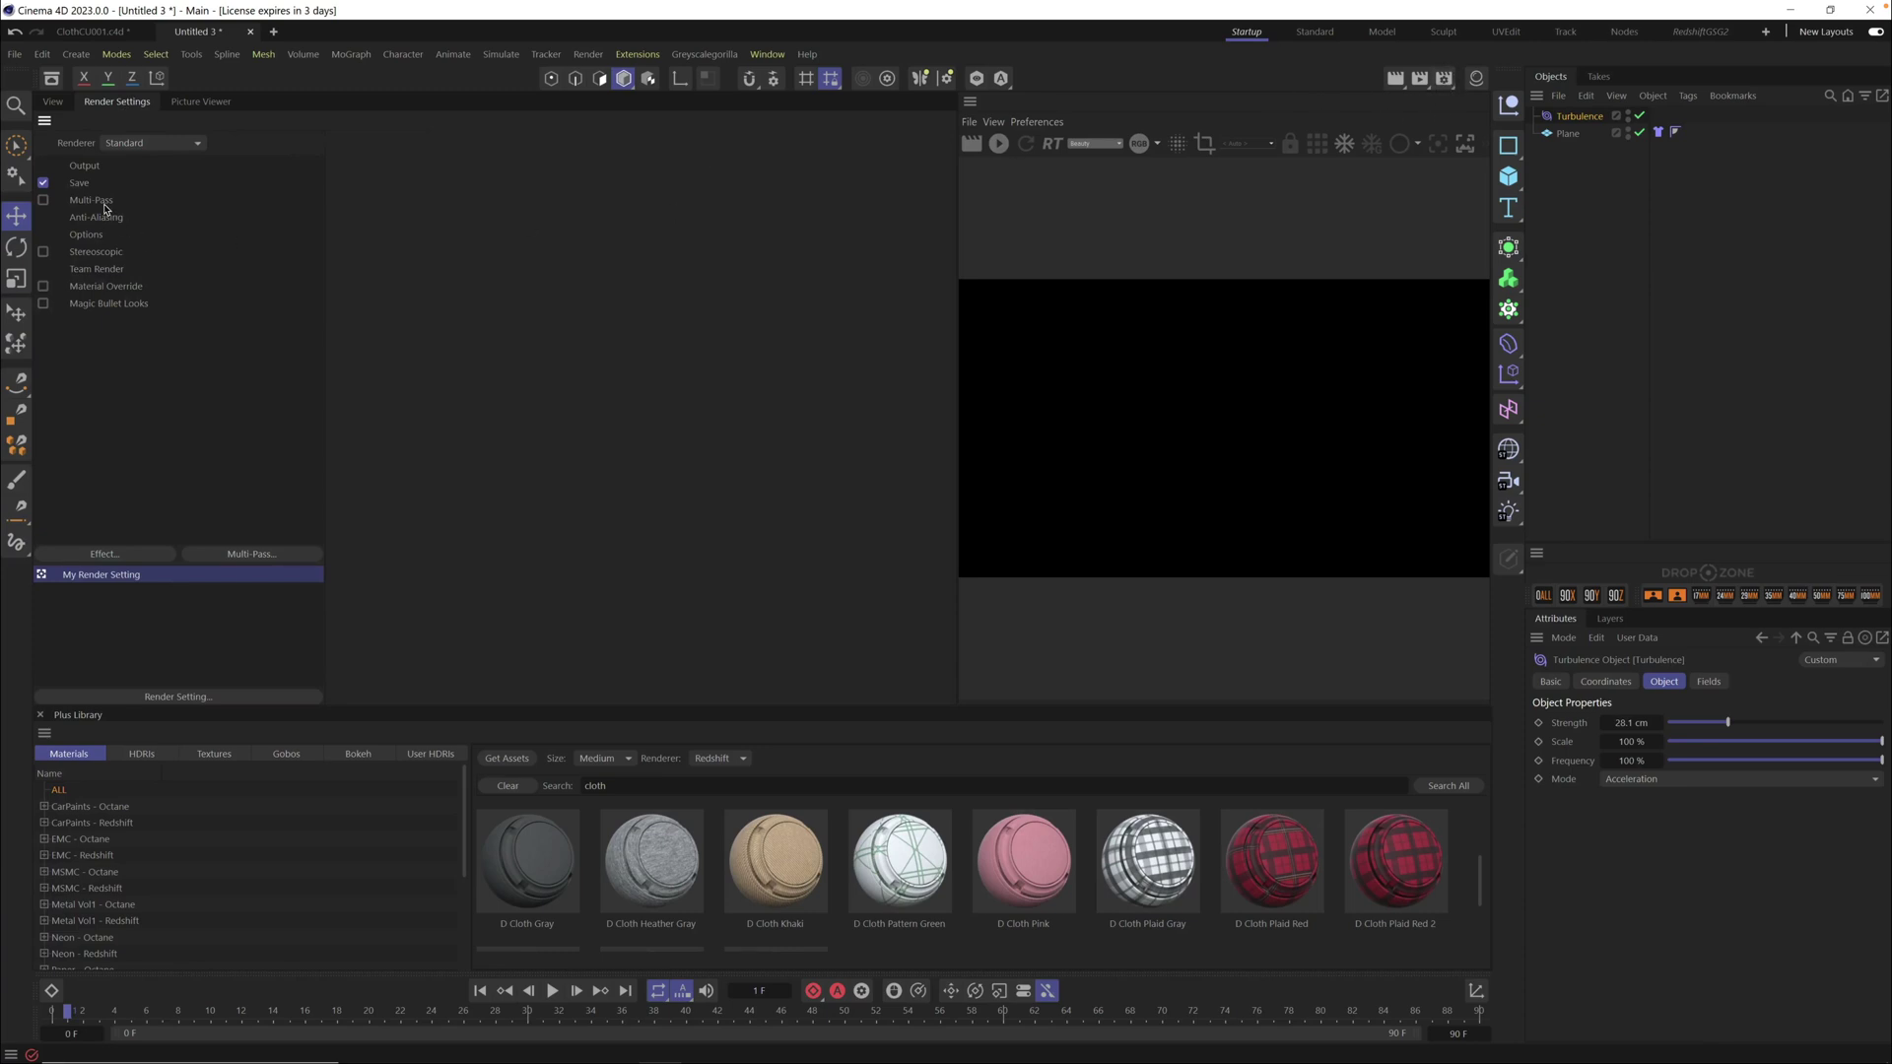
pyautogui.click(155, 145)
pyautogui.click(162, 176)
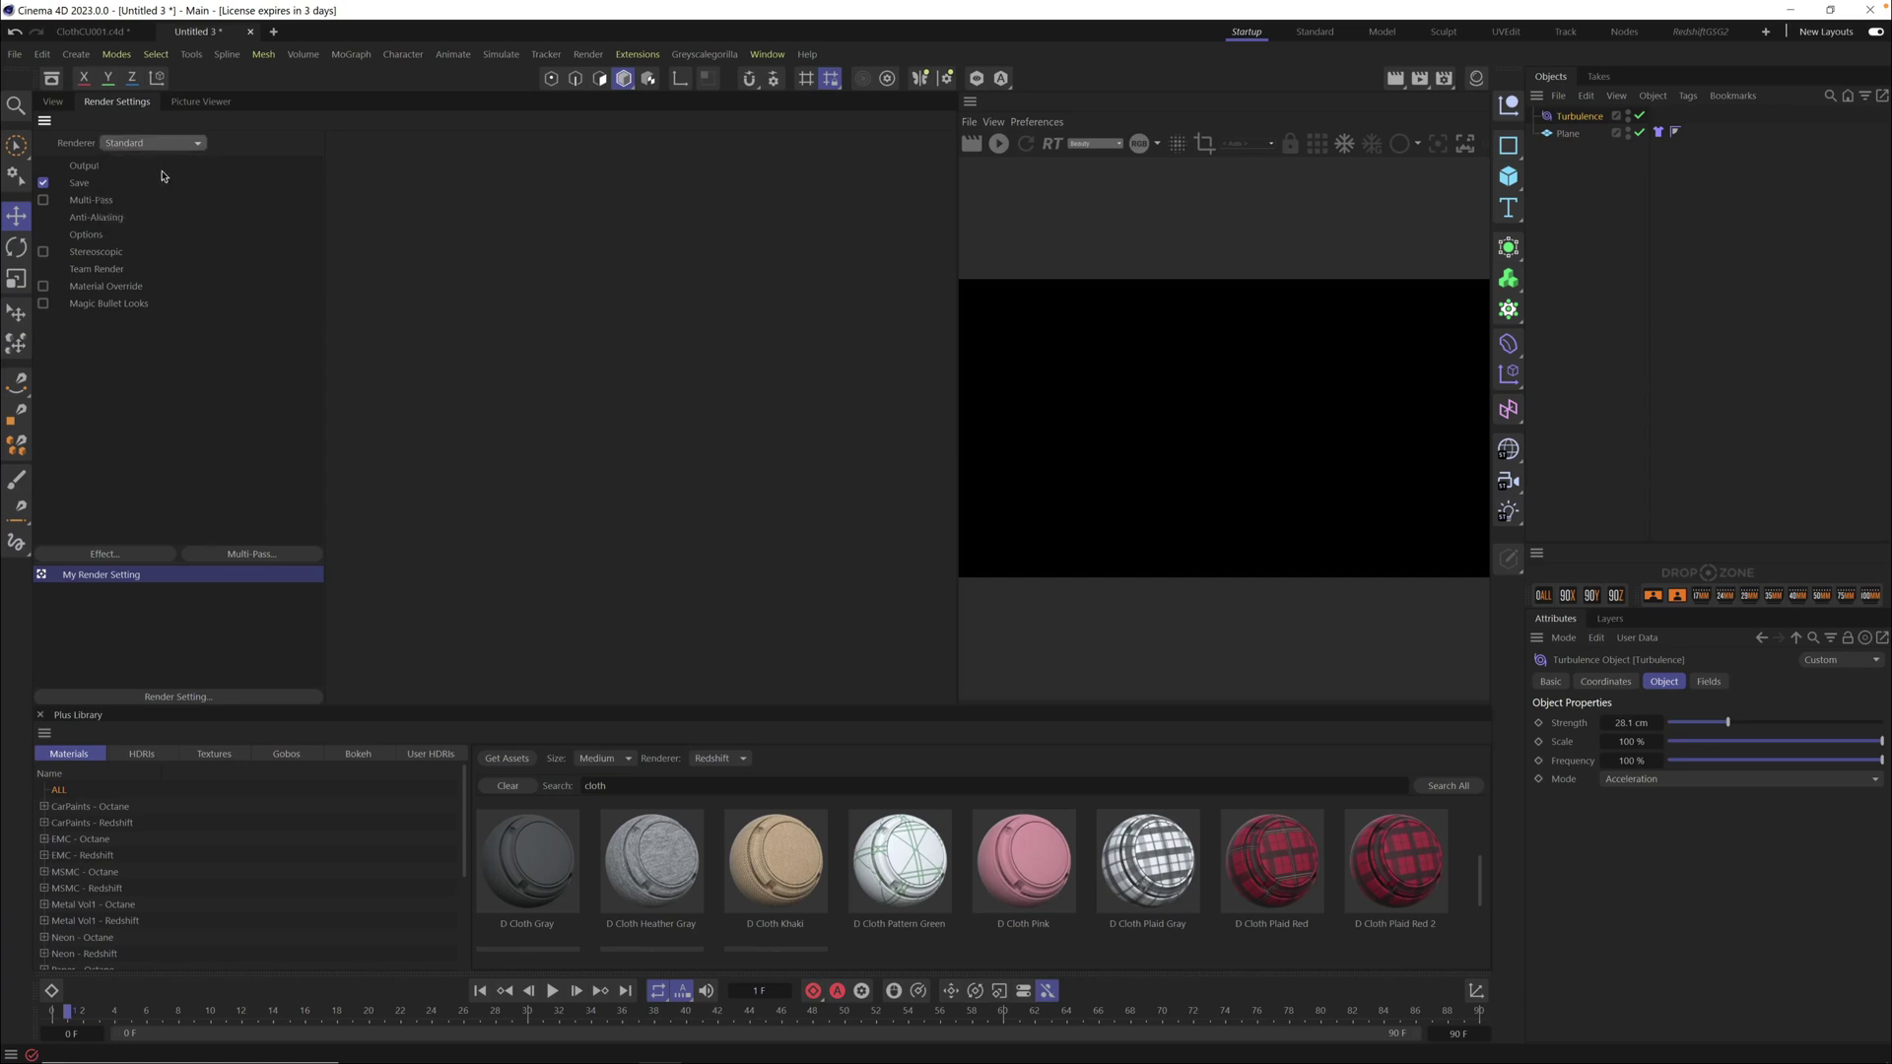
pyautogui.click(53, 103)
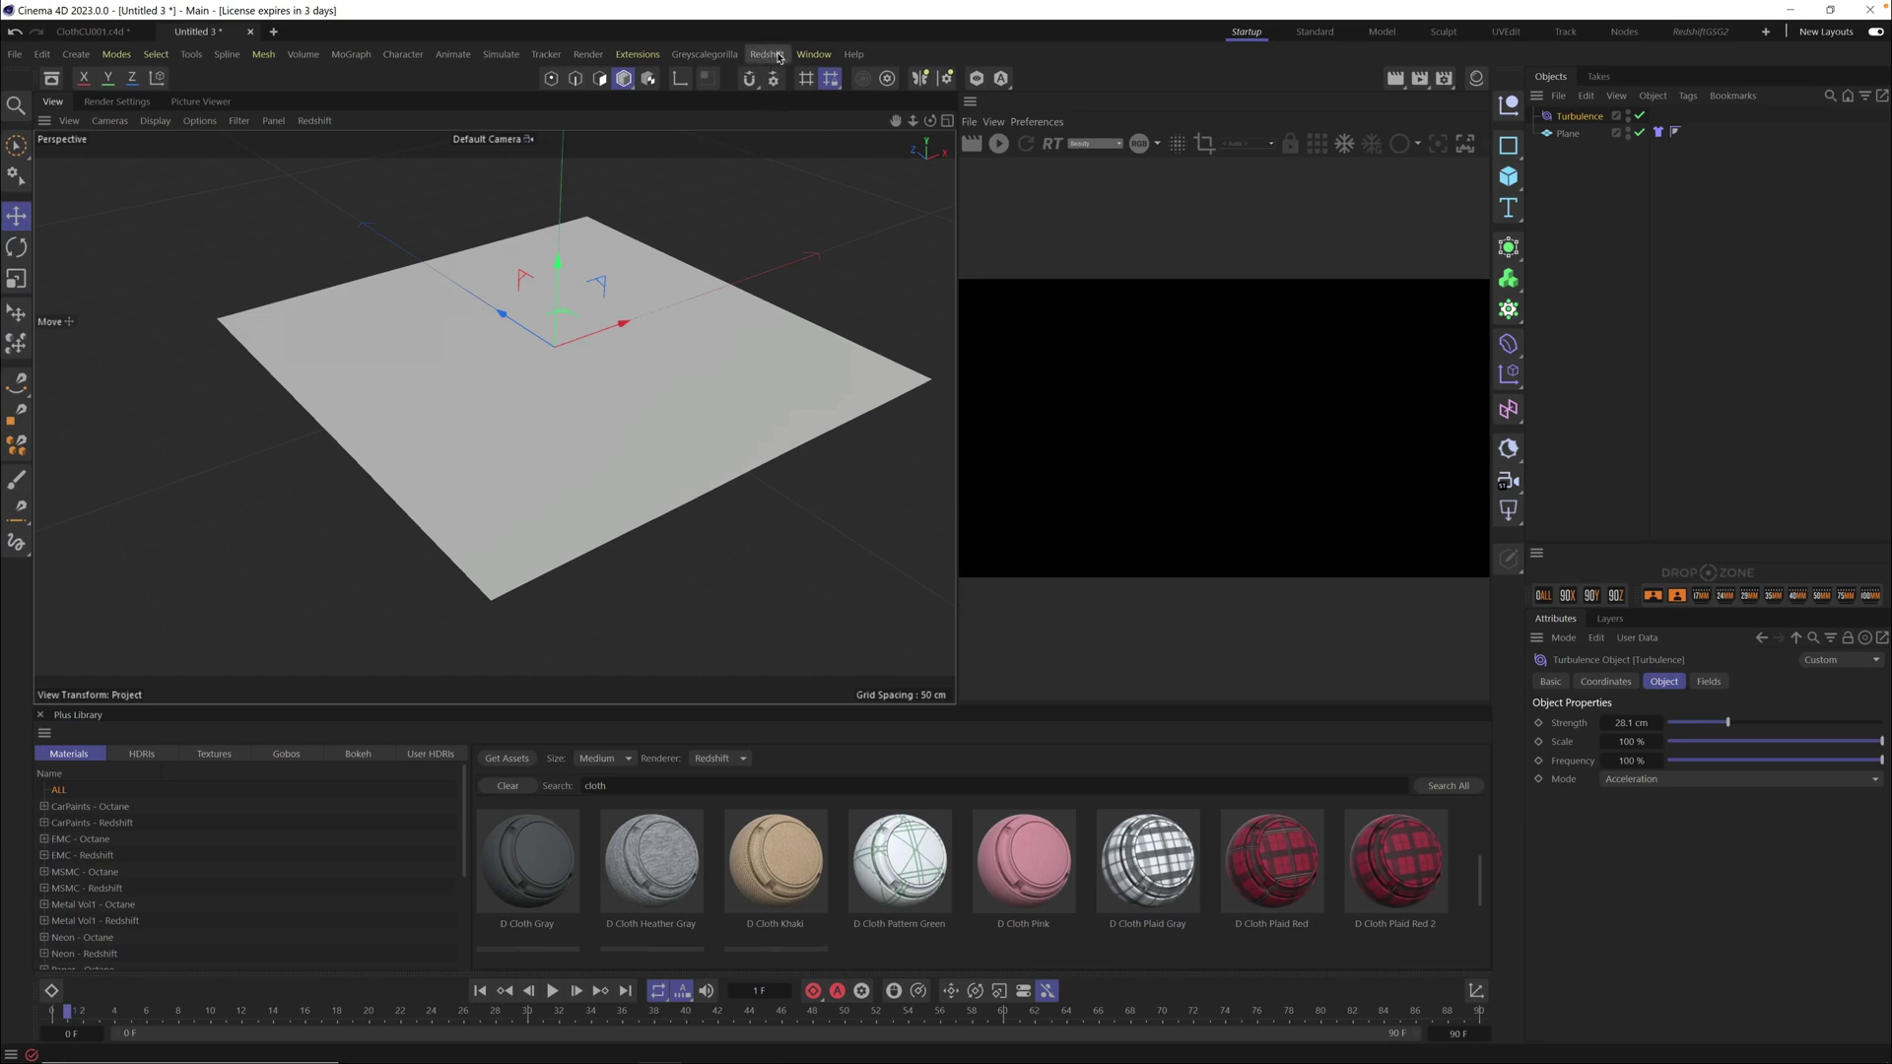
# Check the Redshift renderer preferences, including the Redshift Main Menu option, and close them
pyautogui.click(43, 56)
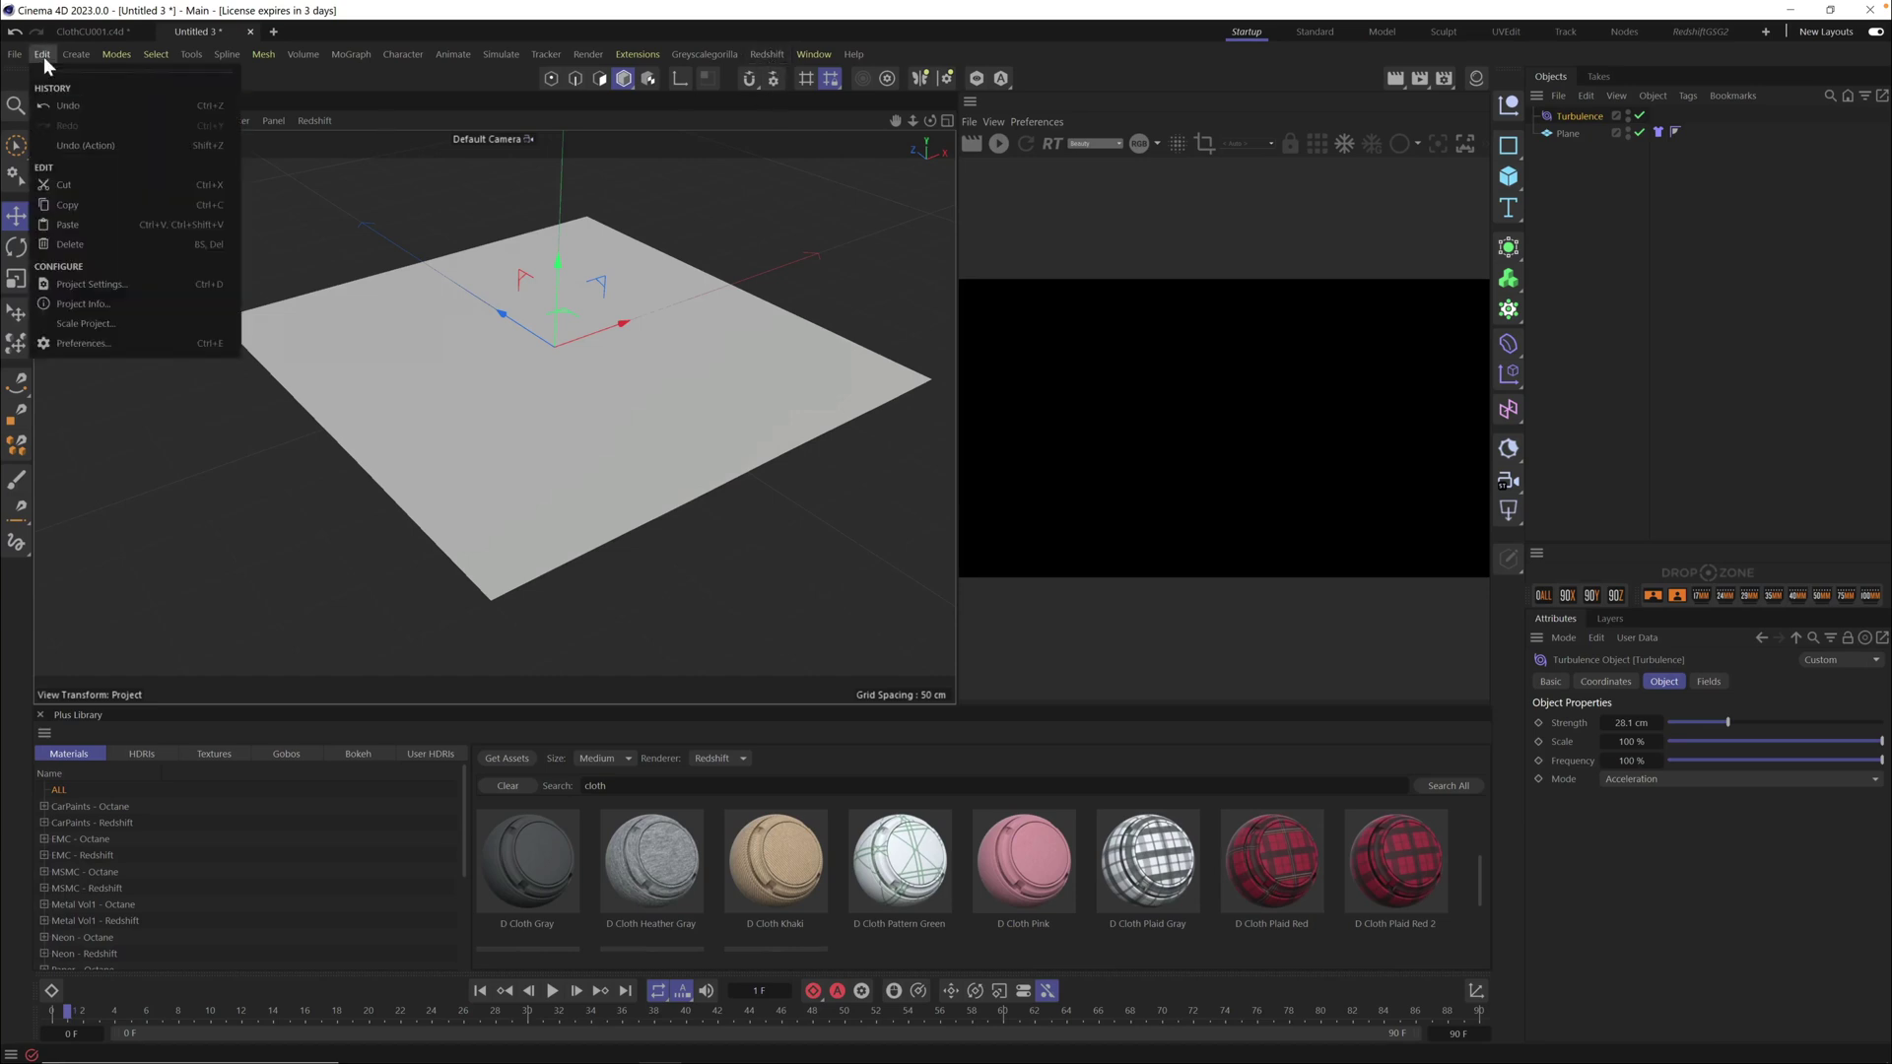
pyautogui.click(104, 344)
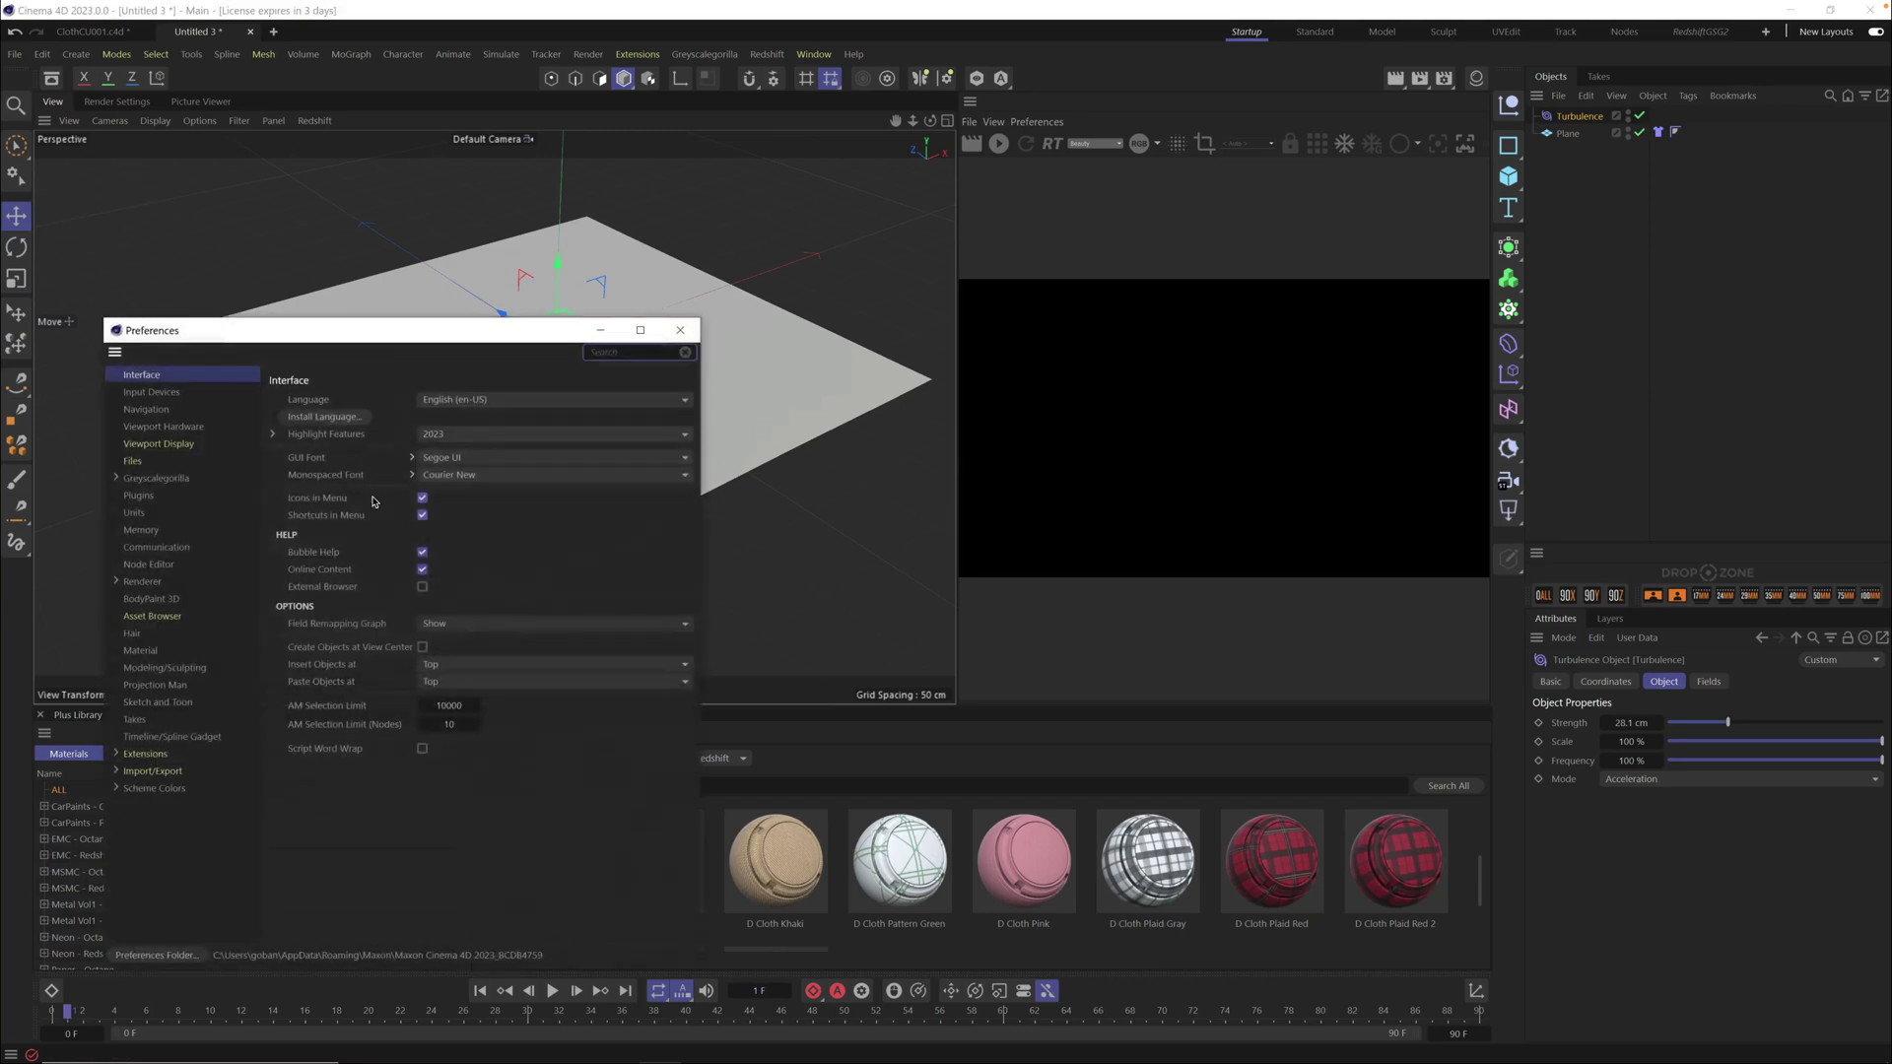
pyautogui.click(117, 581)
pyautogui.click(154, 598)
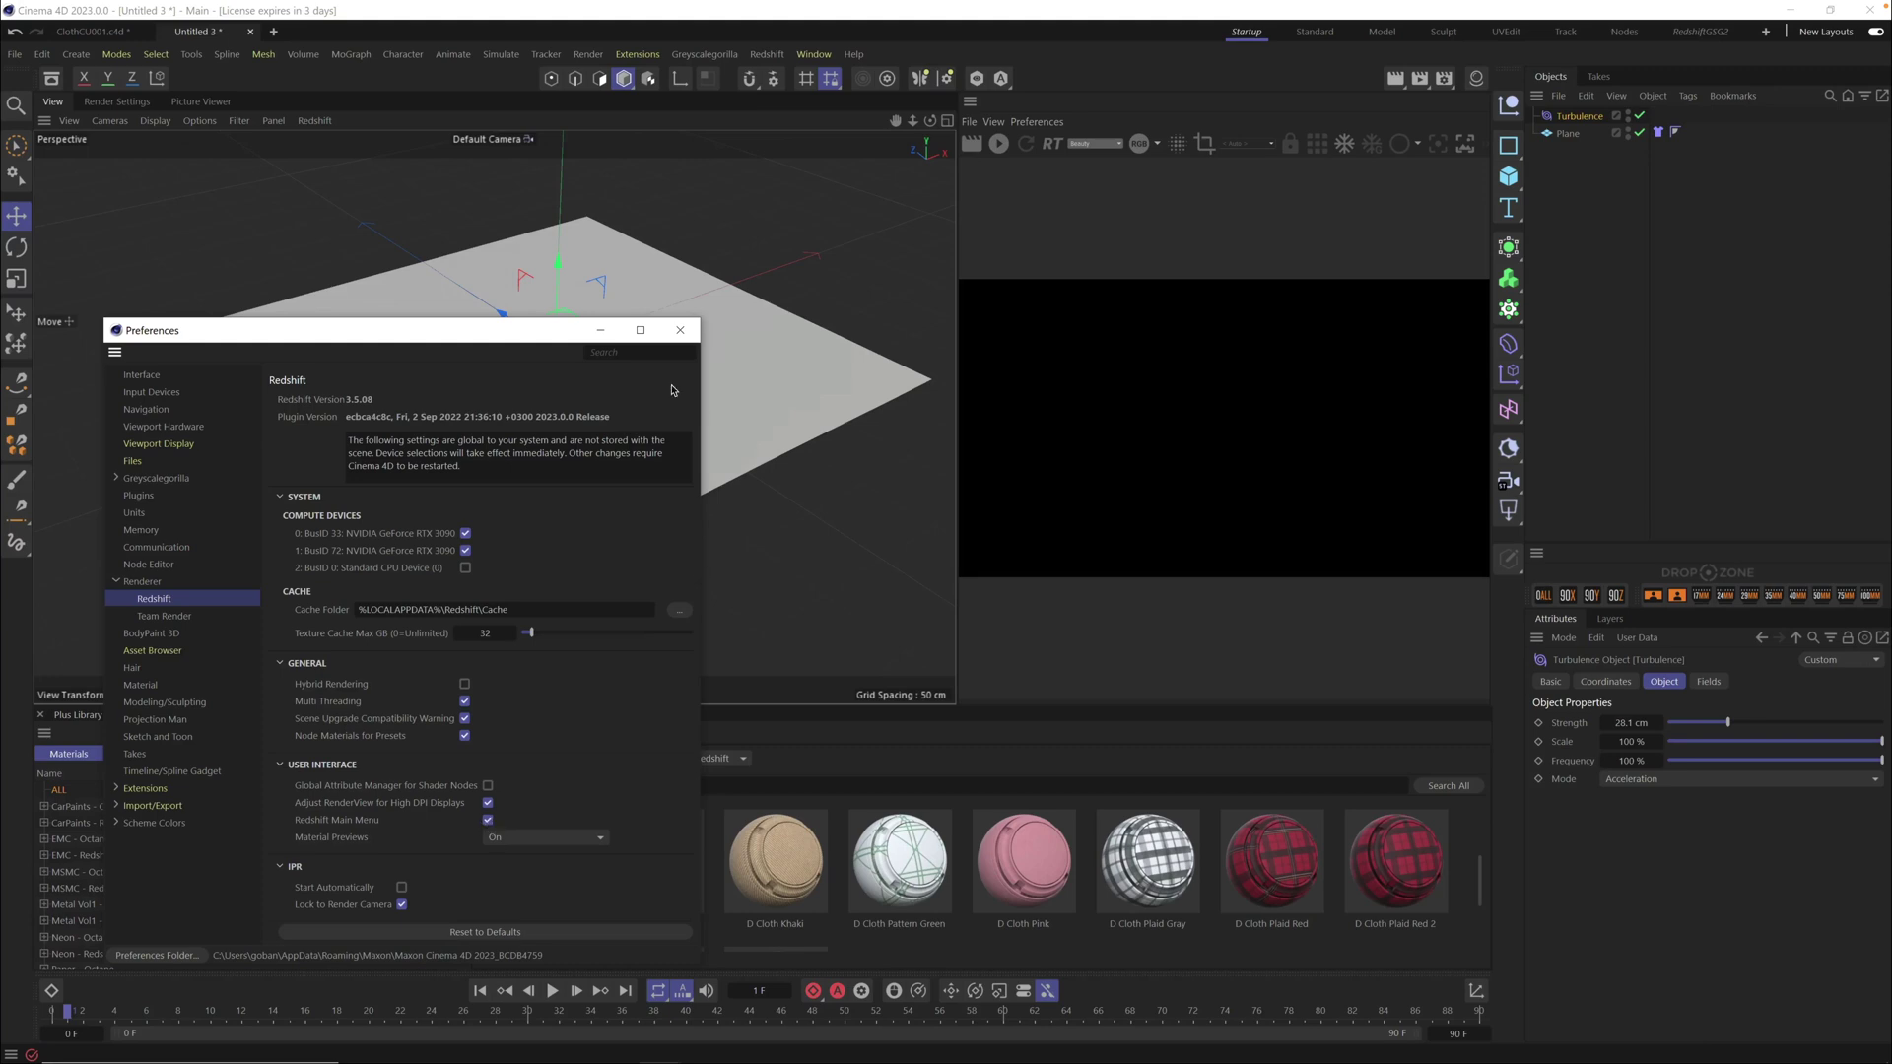
pyautogui.click(680, 330)
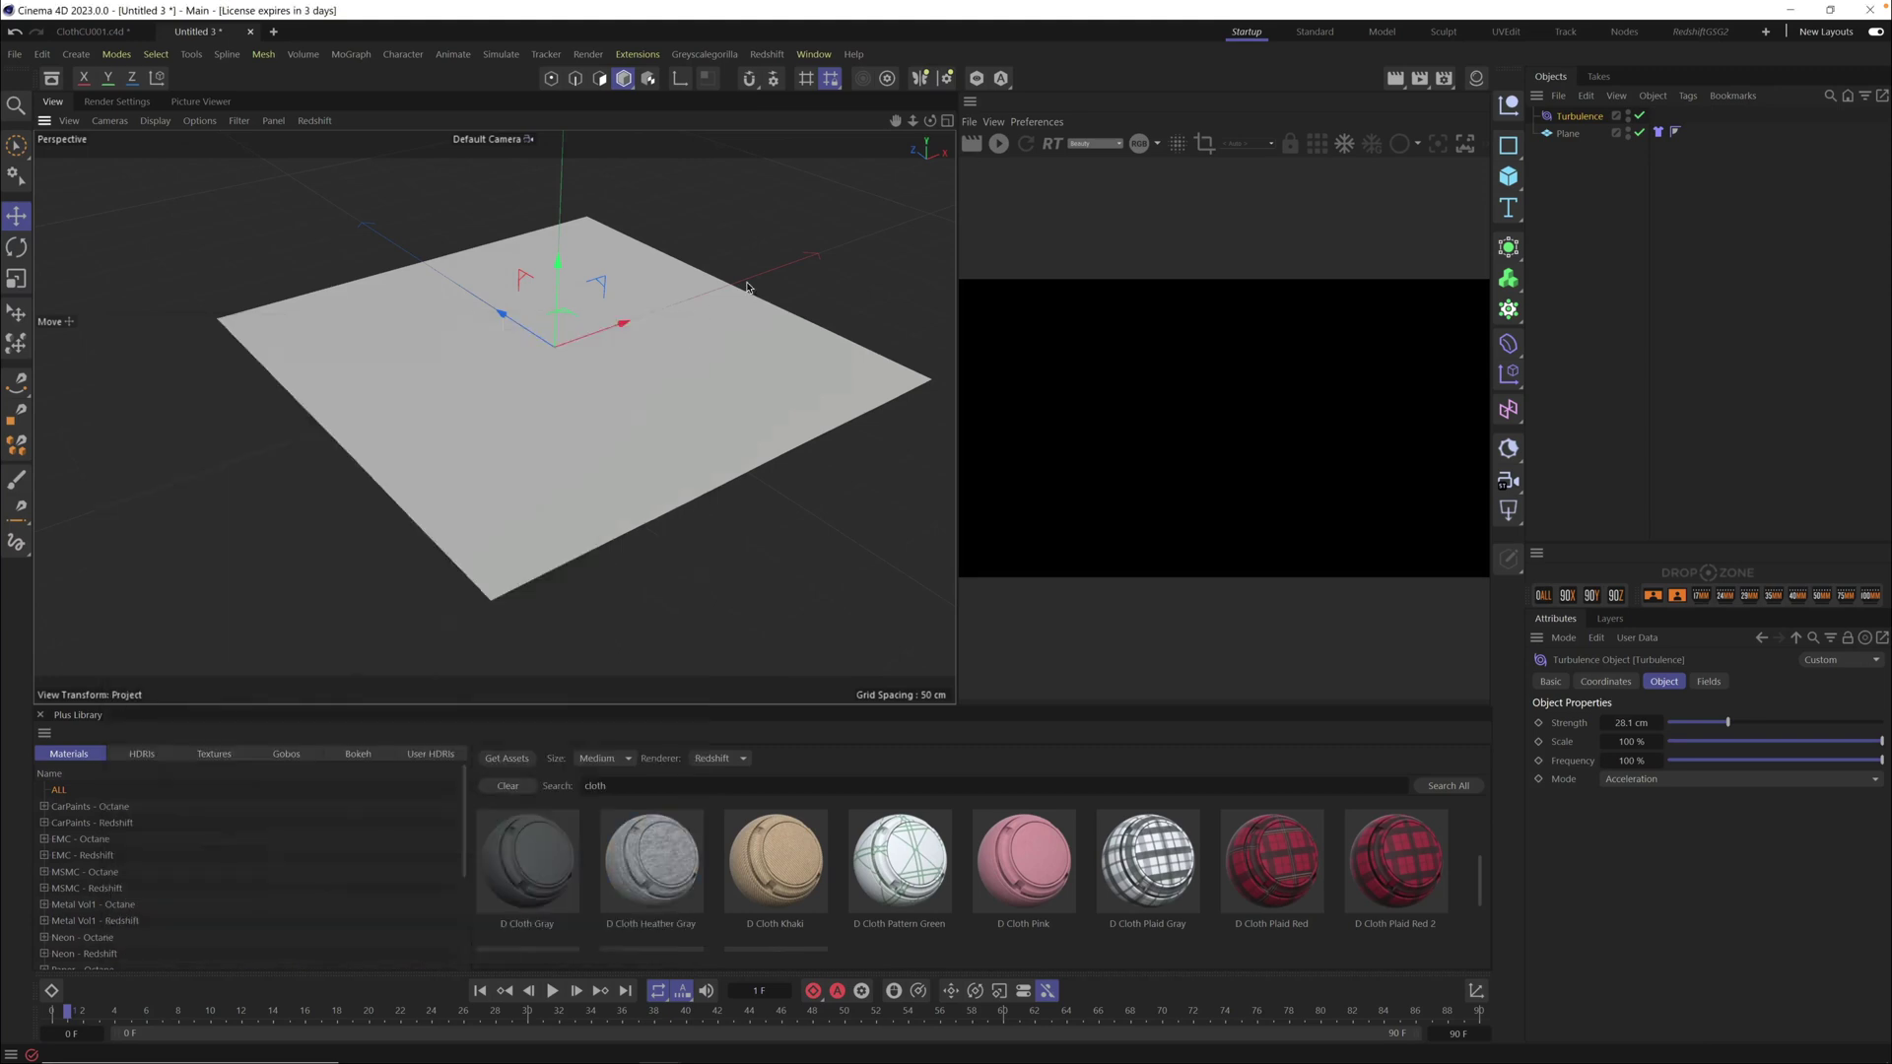
# Add a standard Redshift camera and make it the active camera for the viewport
pyautogui.click(767, 54)
pyautogui.moveTo(798, 86)
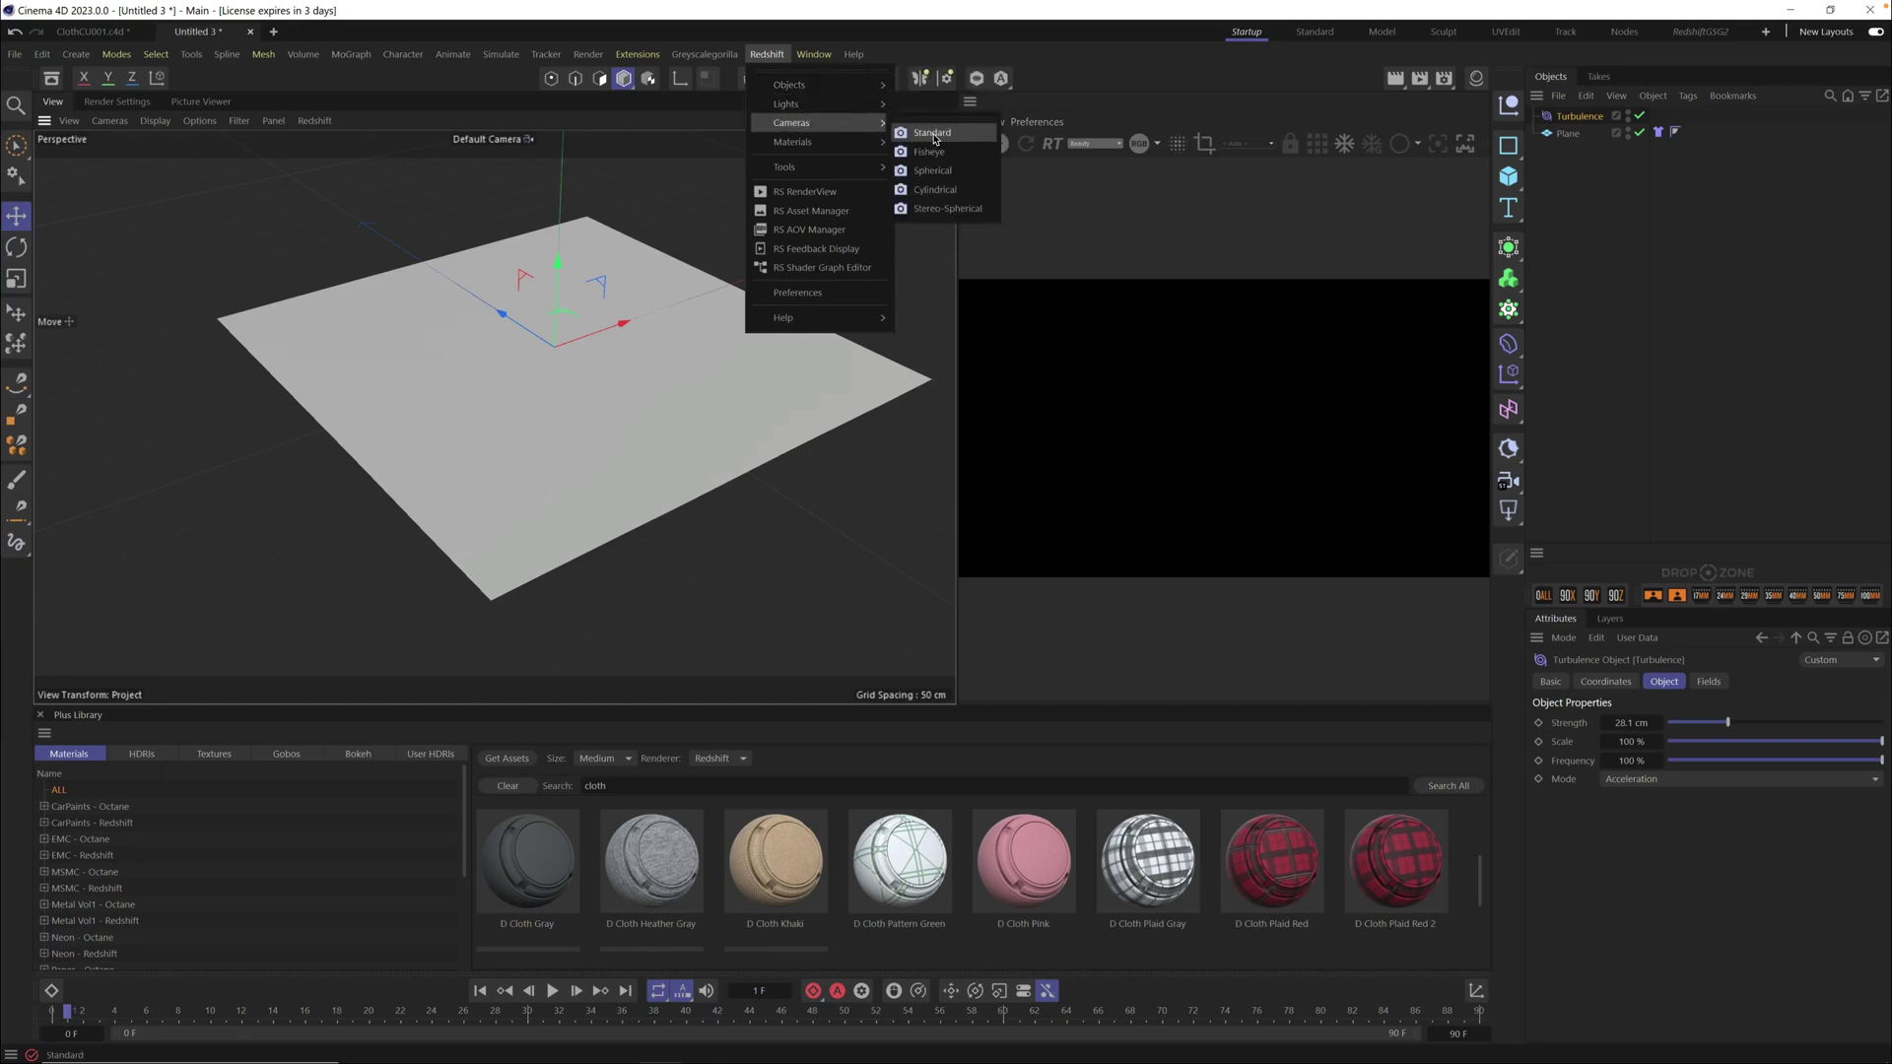
pyautogui.click(934, 134)
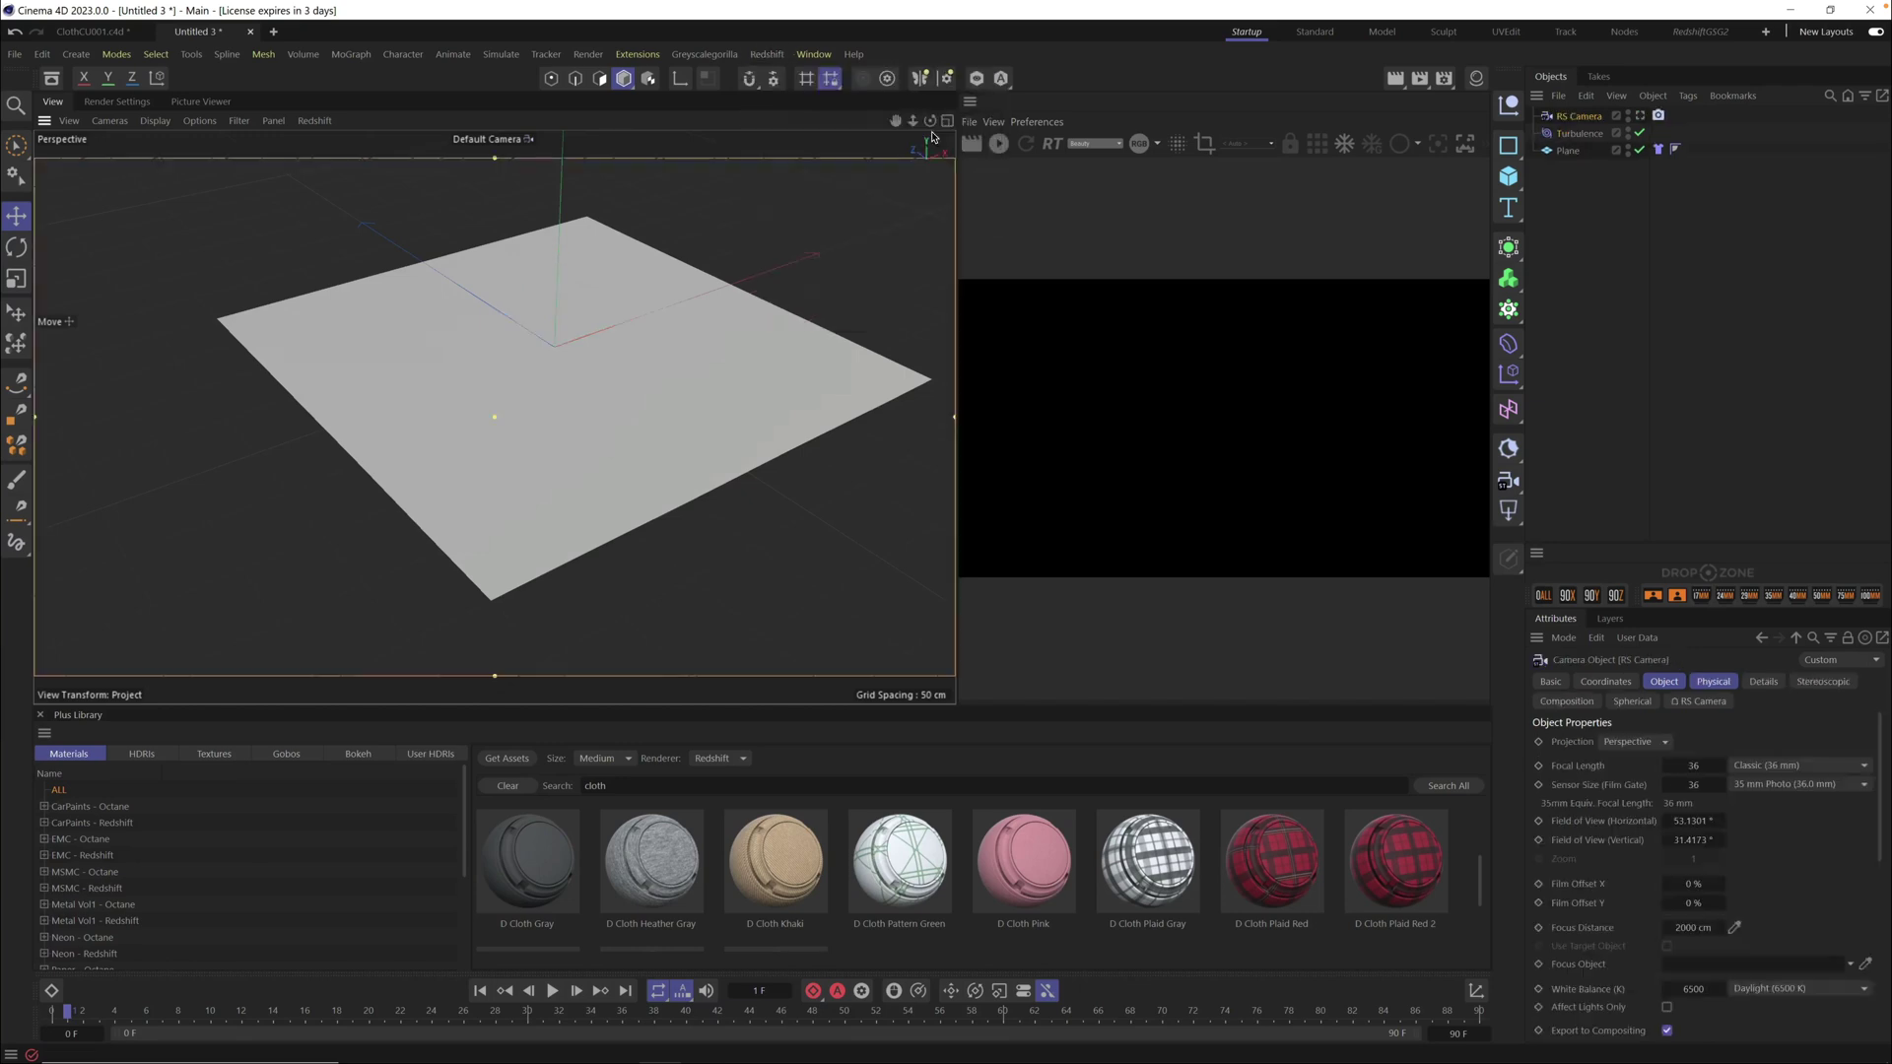
pyautogui.click(1641, 115)
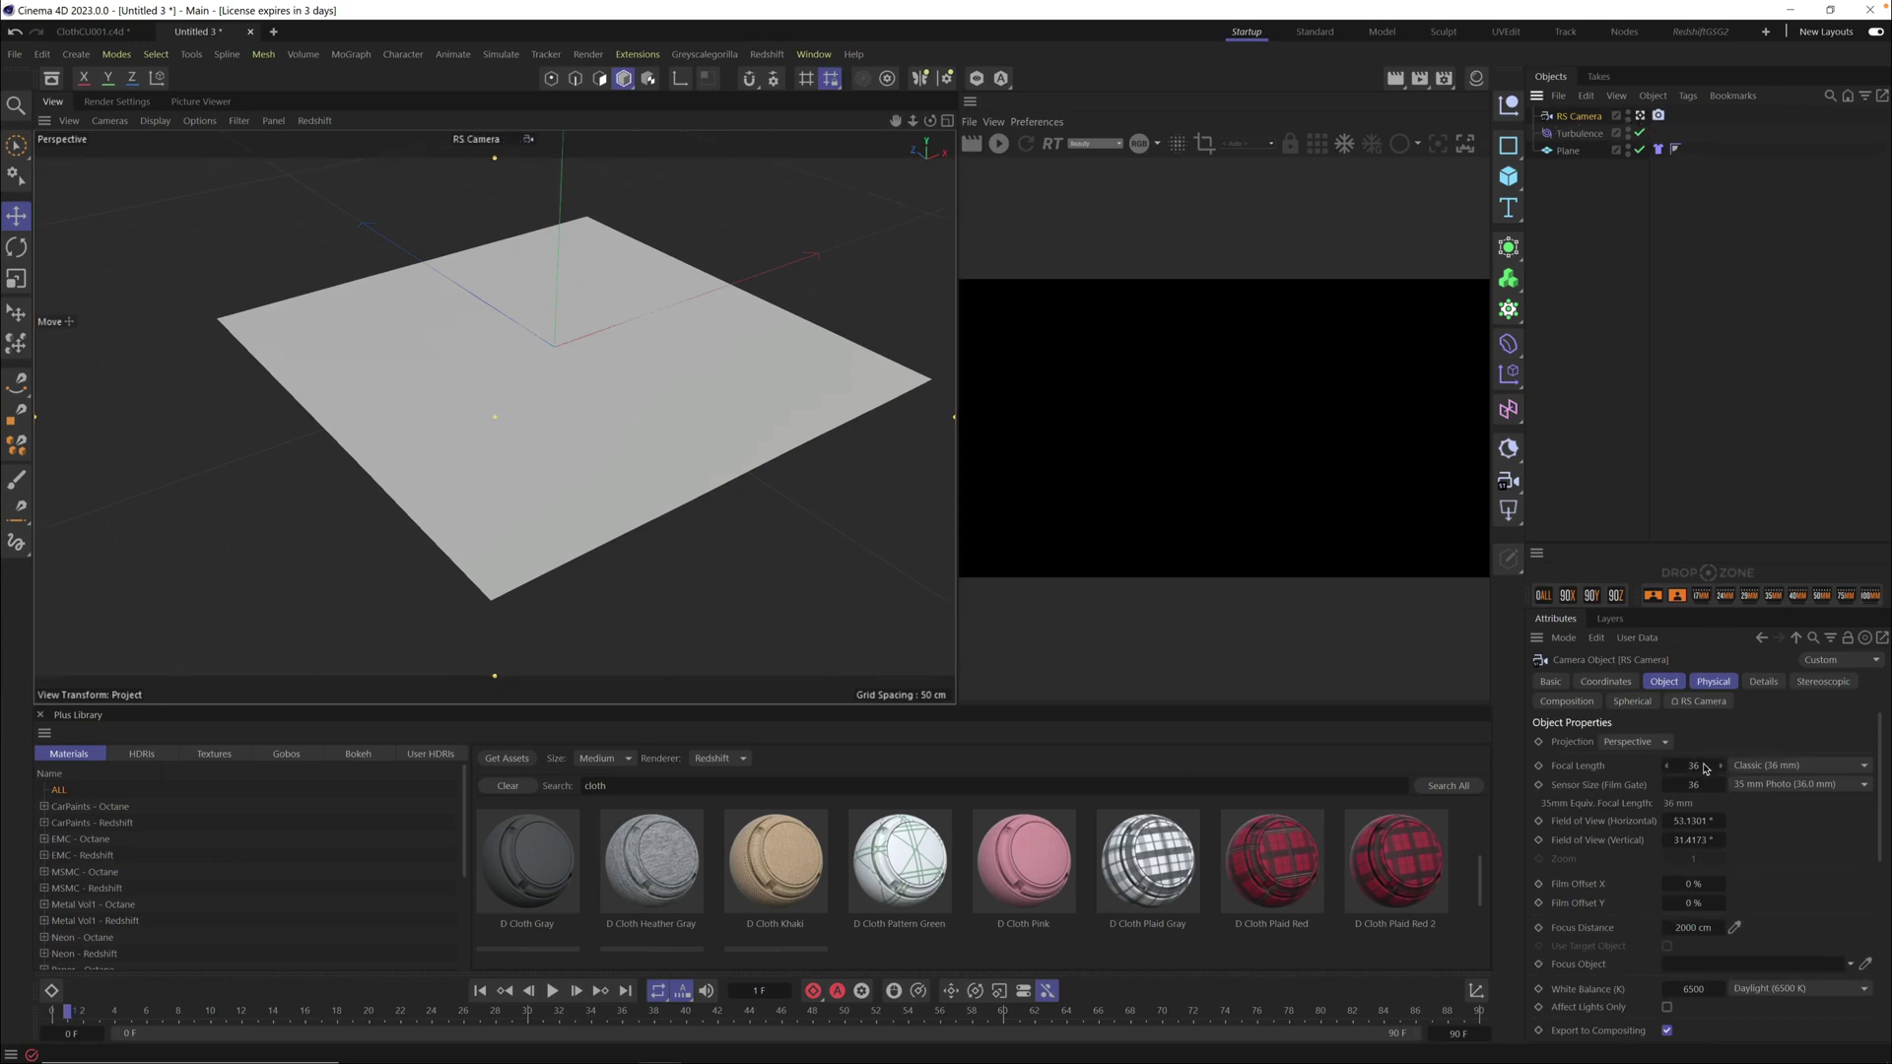
# Set the Redshift camera's focal length to 100 mm and frame the plane close up
pyautogui.moveTo(1695, 768); pyautogui.dragTo(1883, 585)
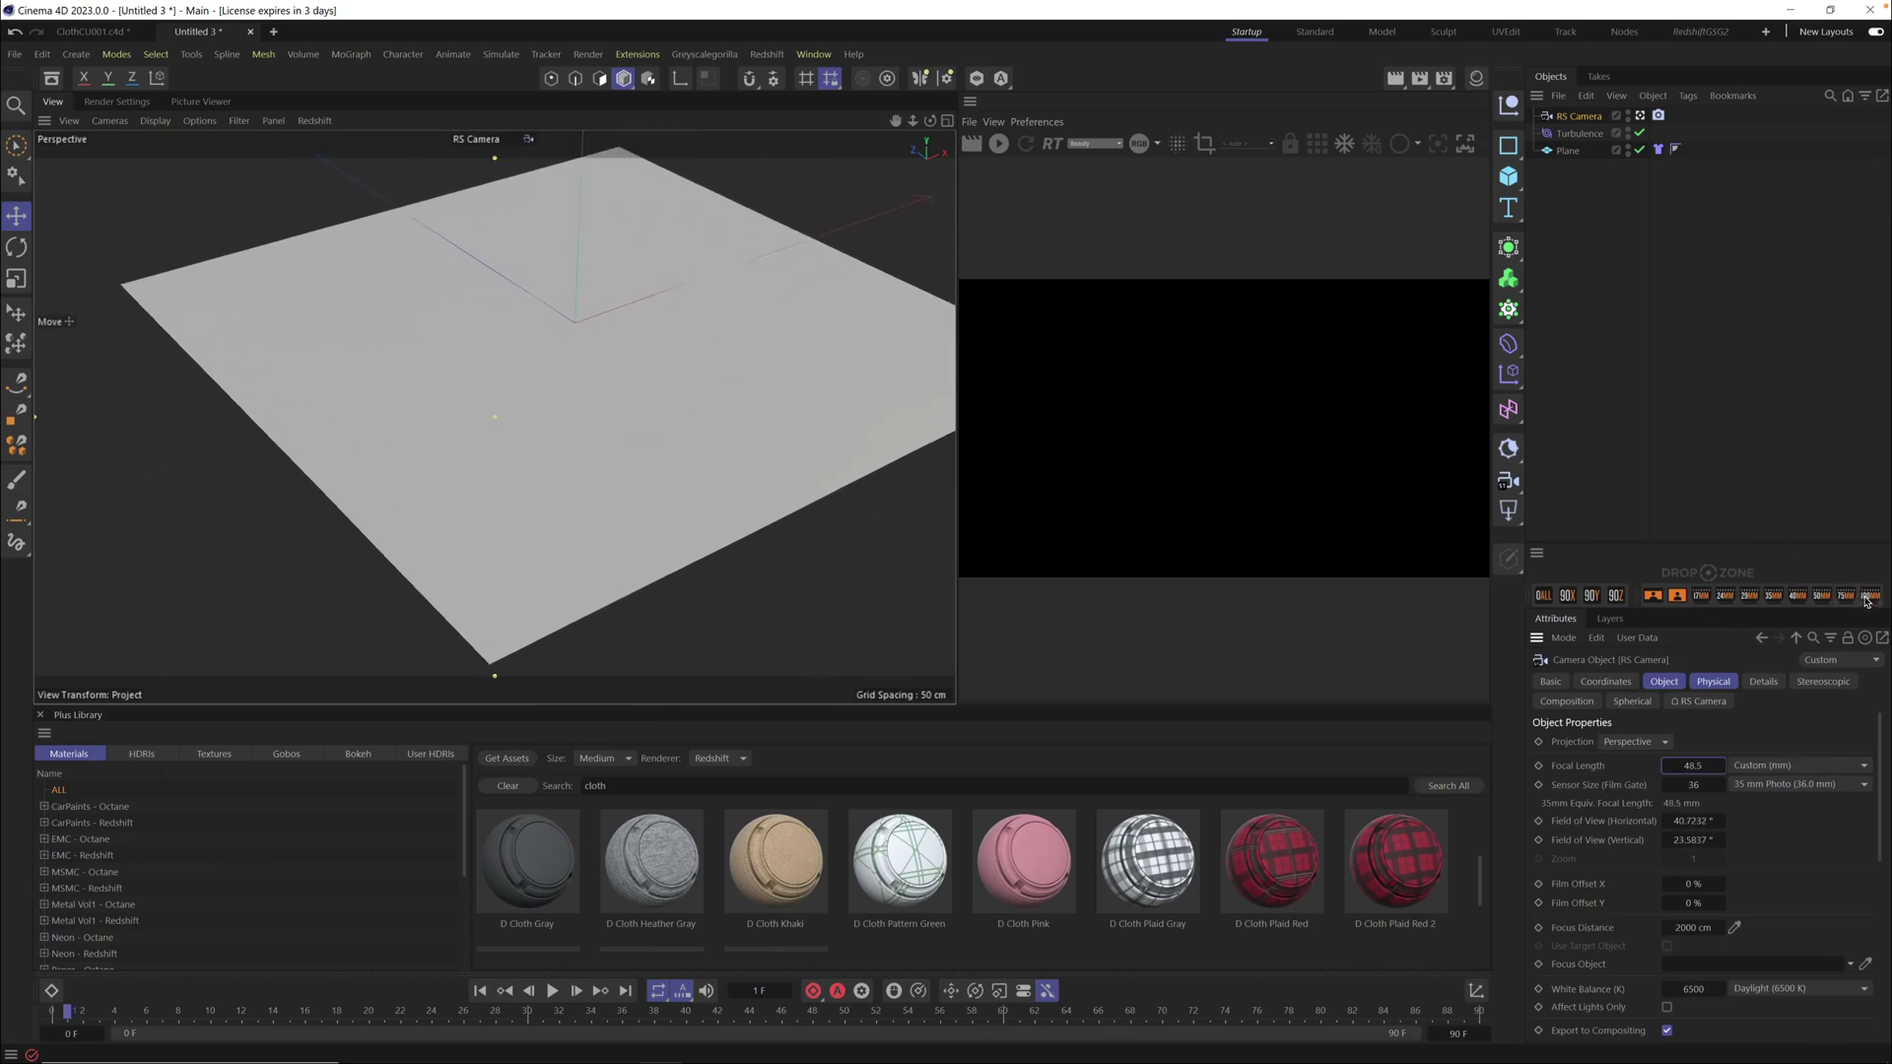
pyautogui.click(1870, 596)
pyautogui.moveTo(649, 372)
pyautogui.keyDown('alt'); pyautogui.mouseDown()
pyautogui.moveTo(507, 481)
pyautogui.moveTo(570, 473)
pyautogui.moveTo(650, 384)
pyautogui.mouseUp(); pyautogui.keyUp('alt')
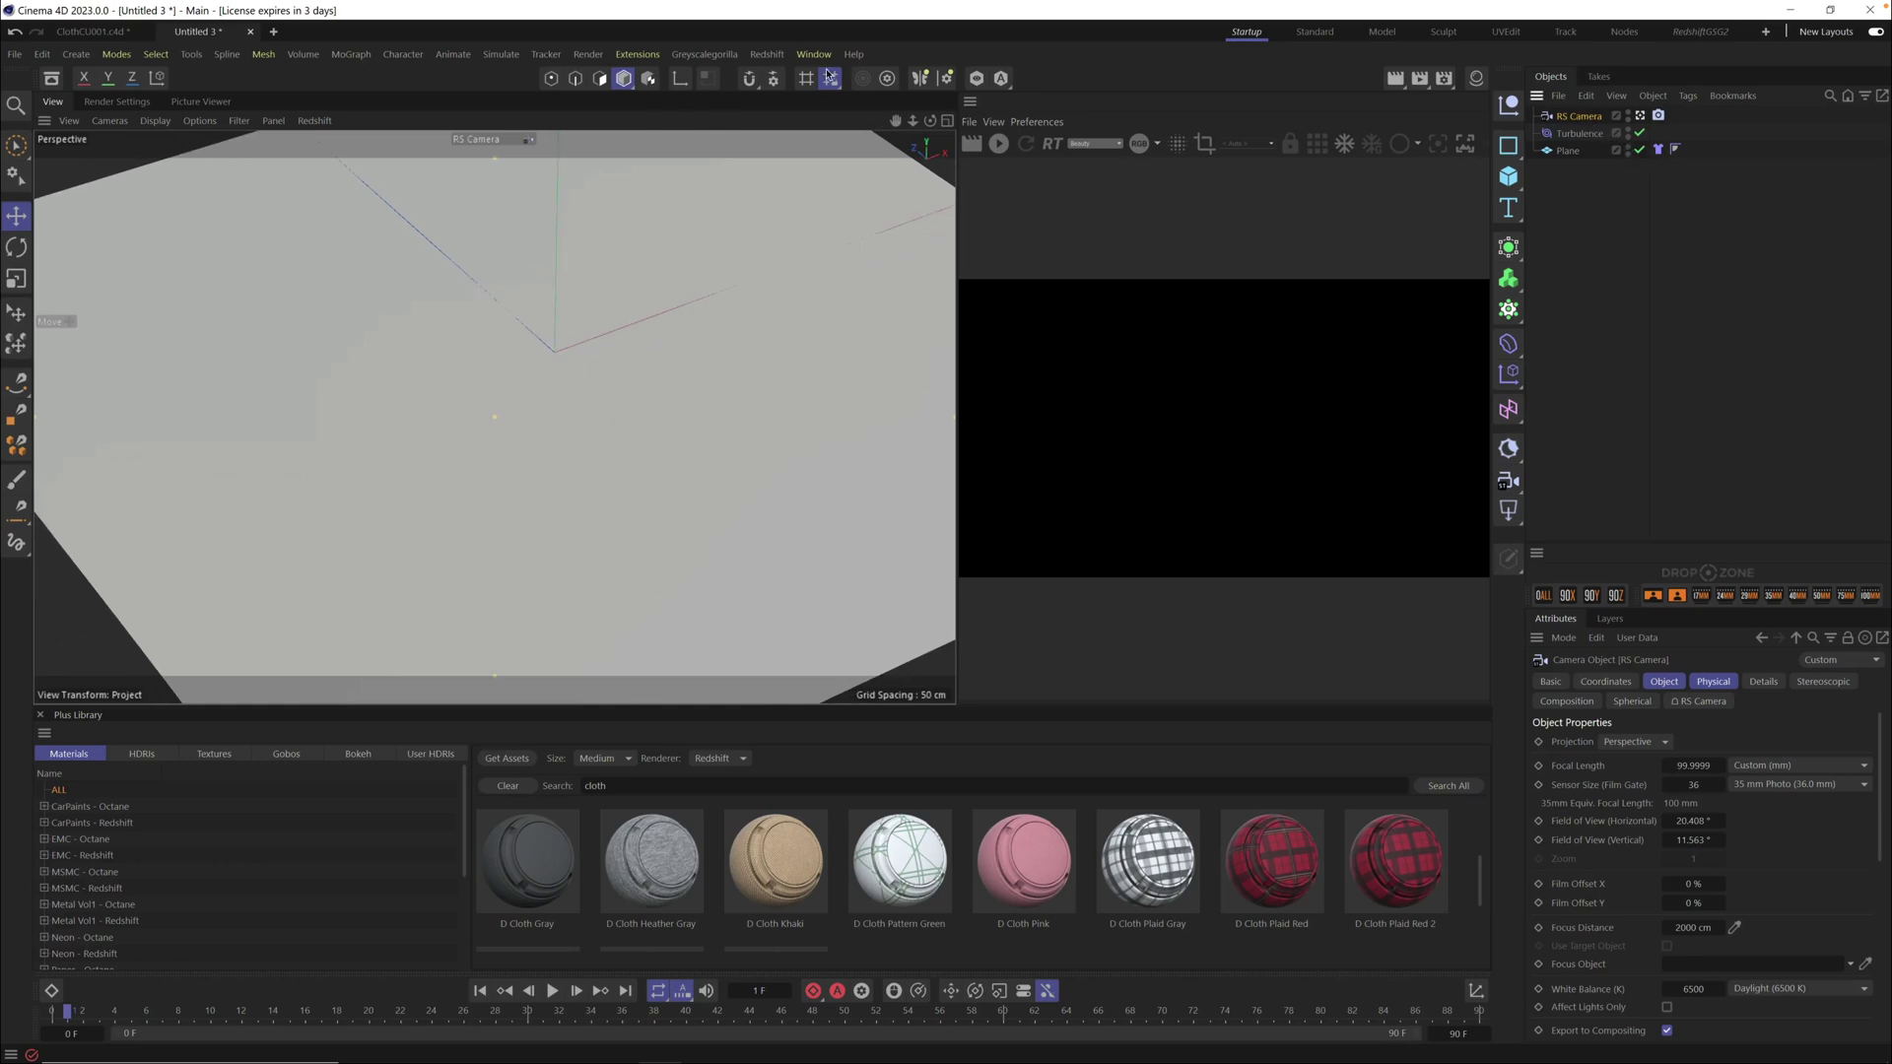
# Add a Redshift area light to the scene and frame the whole plane in the camera
pyautogui.click(771, 56)
pyautogui.moveTo(792, 106)
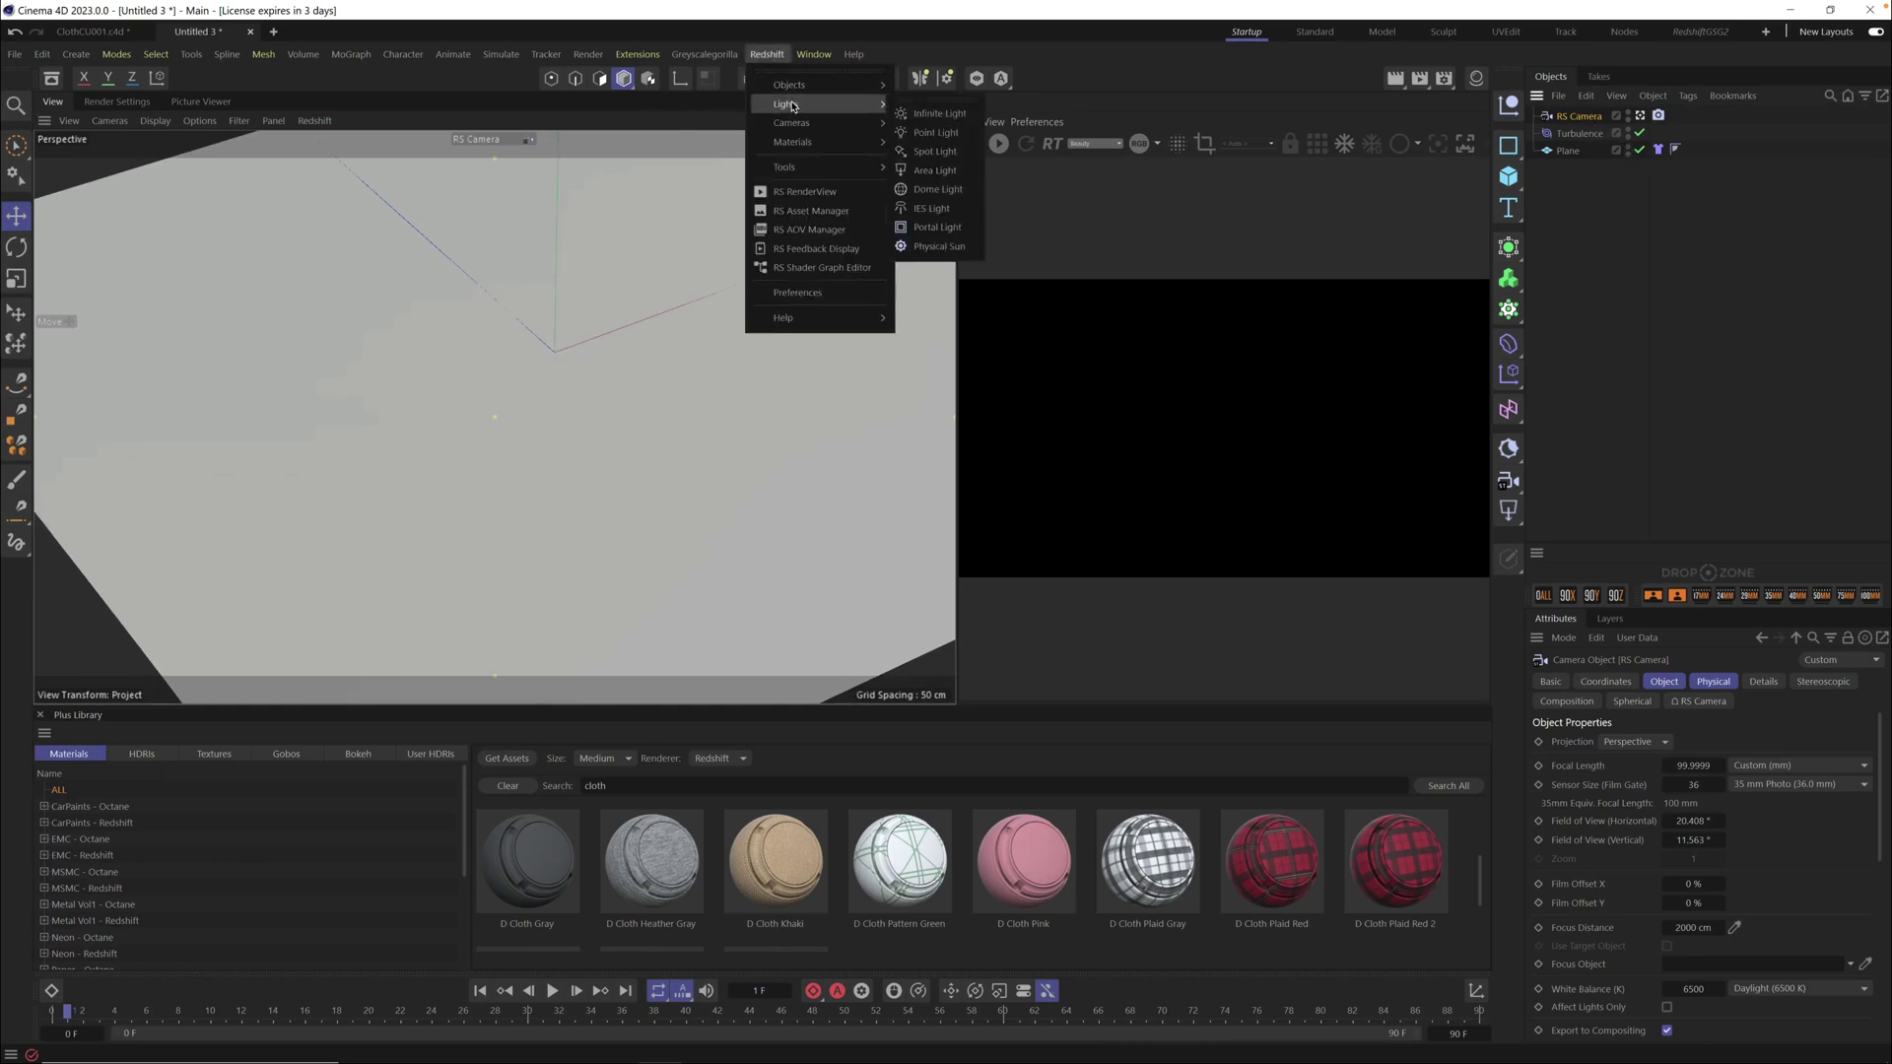
pyautogui.click(945, 170)
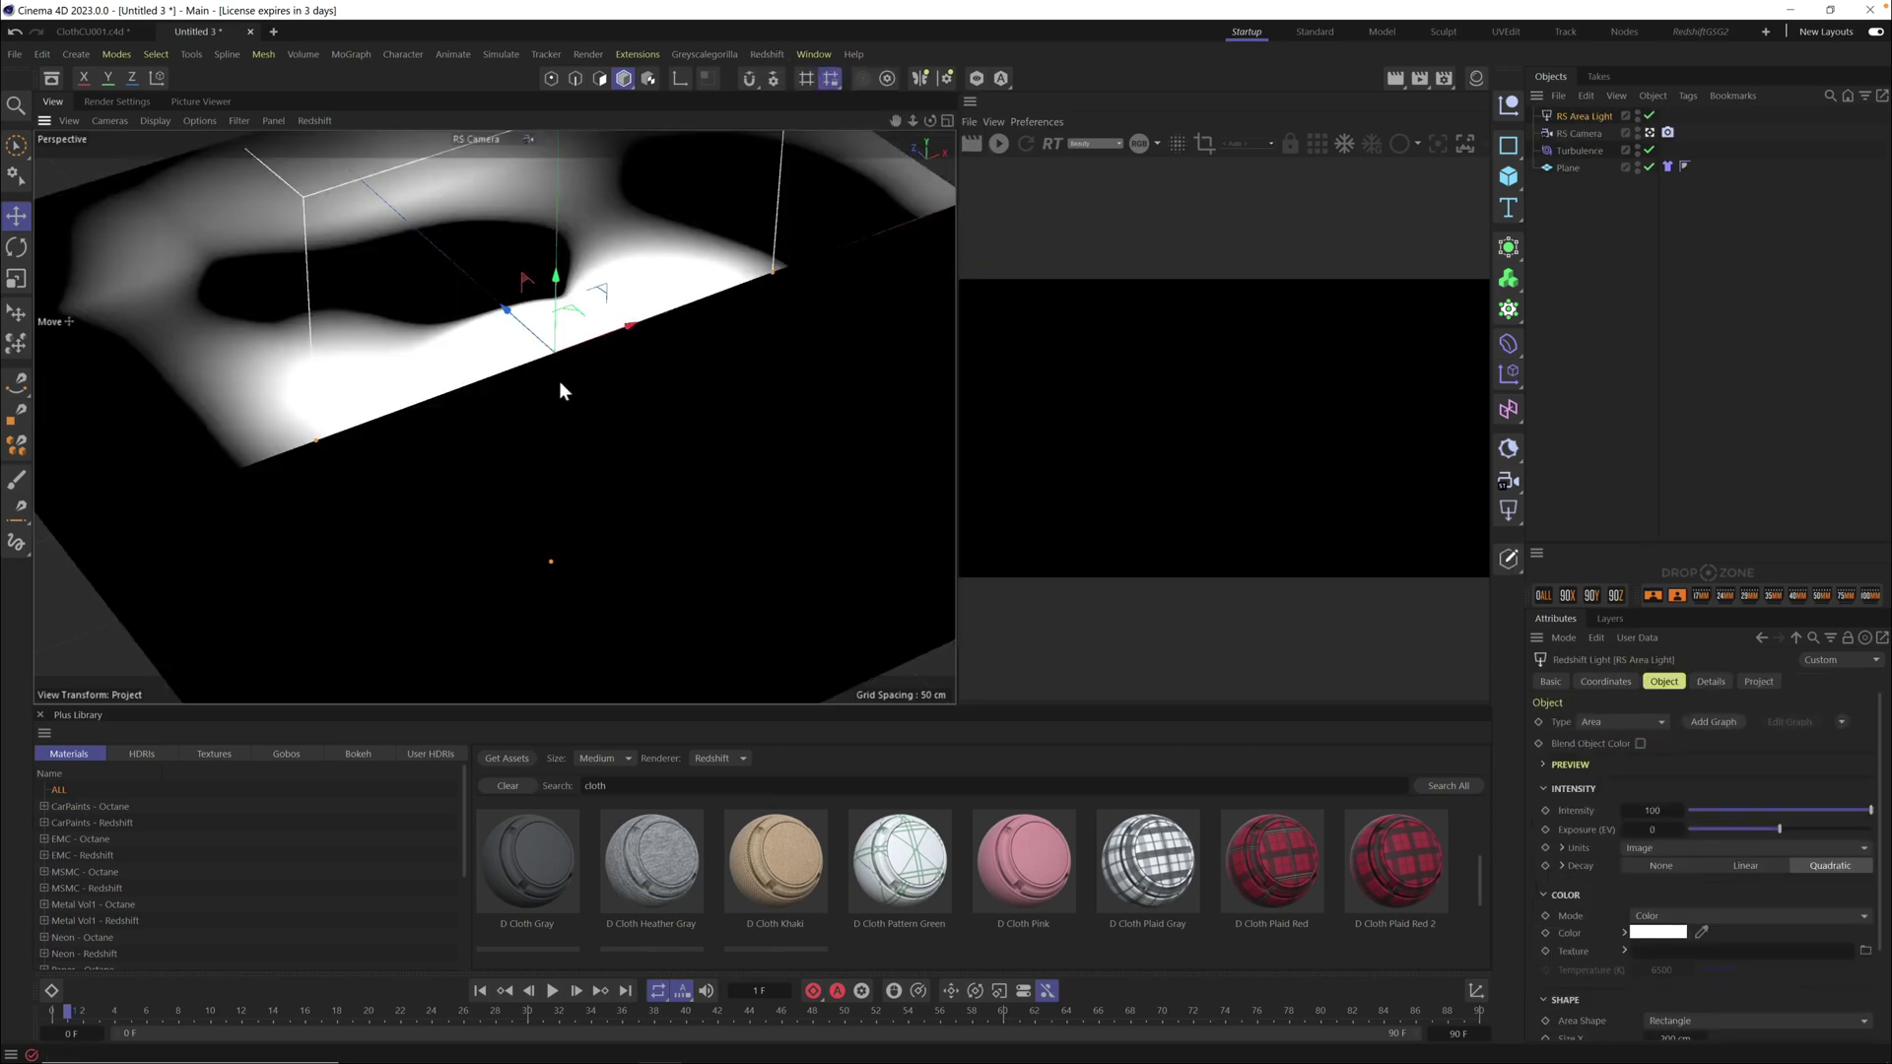
pyautogui.keyDown('alt'); pyautogui.moveTo(562, 388); pyautogui.dragTo(410, 470); pyautogui.keyUp('alt')
pyautogui.scroll(-3, 410, 469)
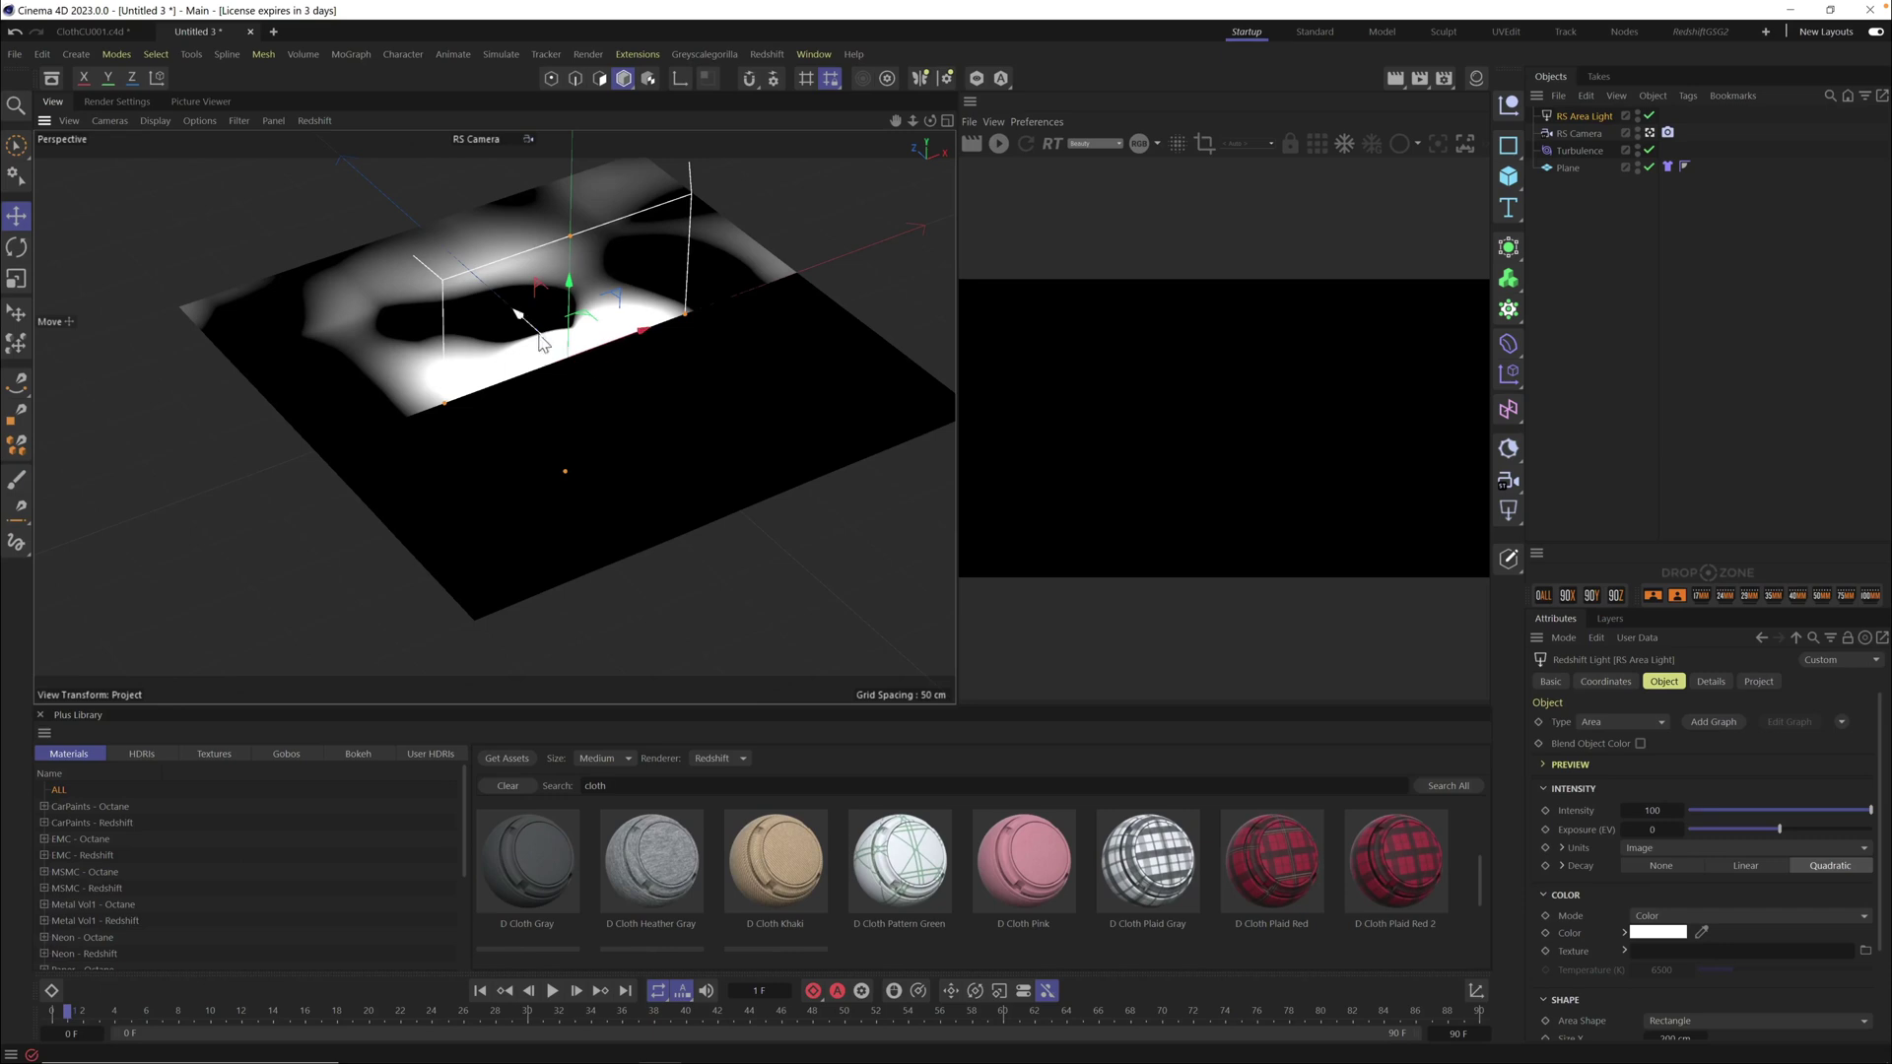
pyautogui.hotkey('ctrl', 'z')
pyautogui.click(17, 248)
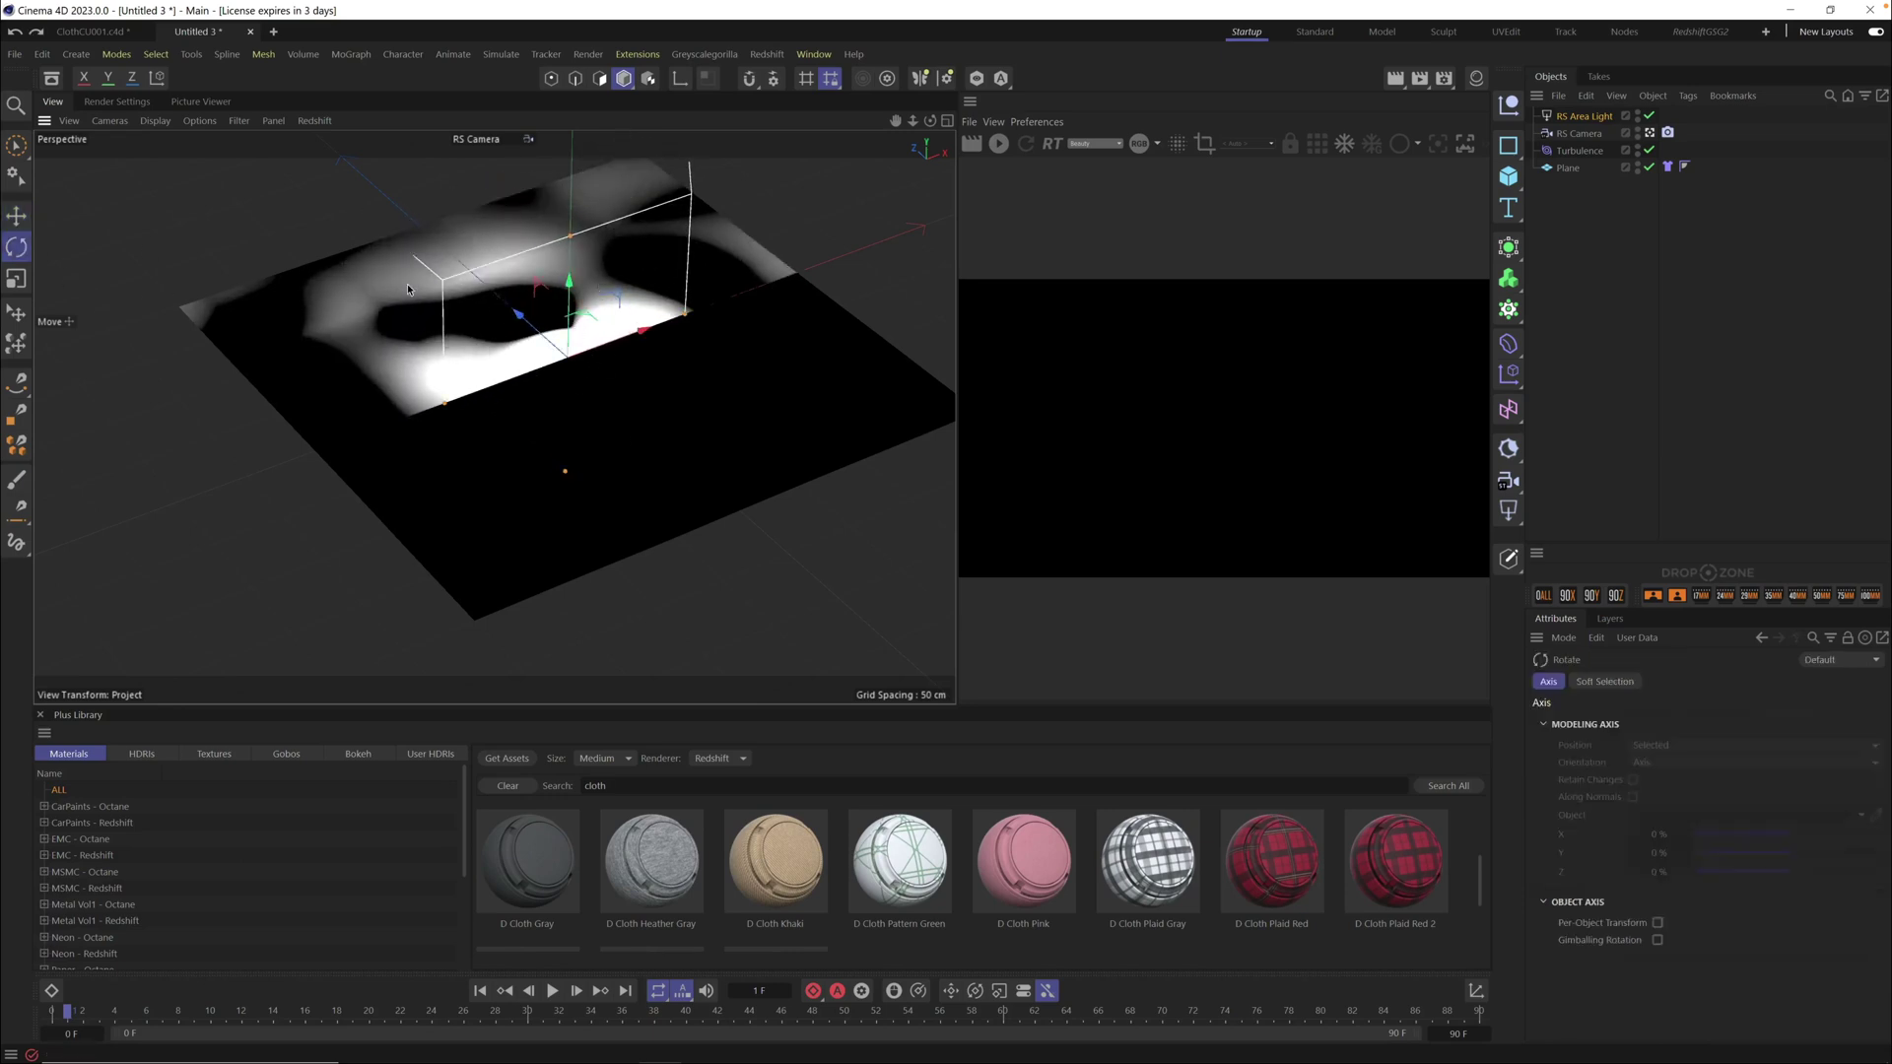
pyautogui.moveTo(538, 390); pyautogui.dragTo(680, 365)
pyautogui.hotkey('ctrl', 'z')
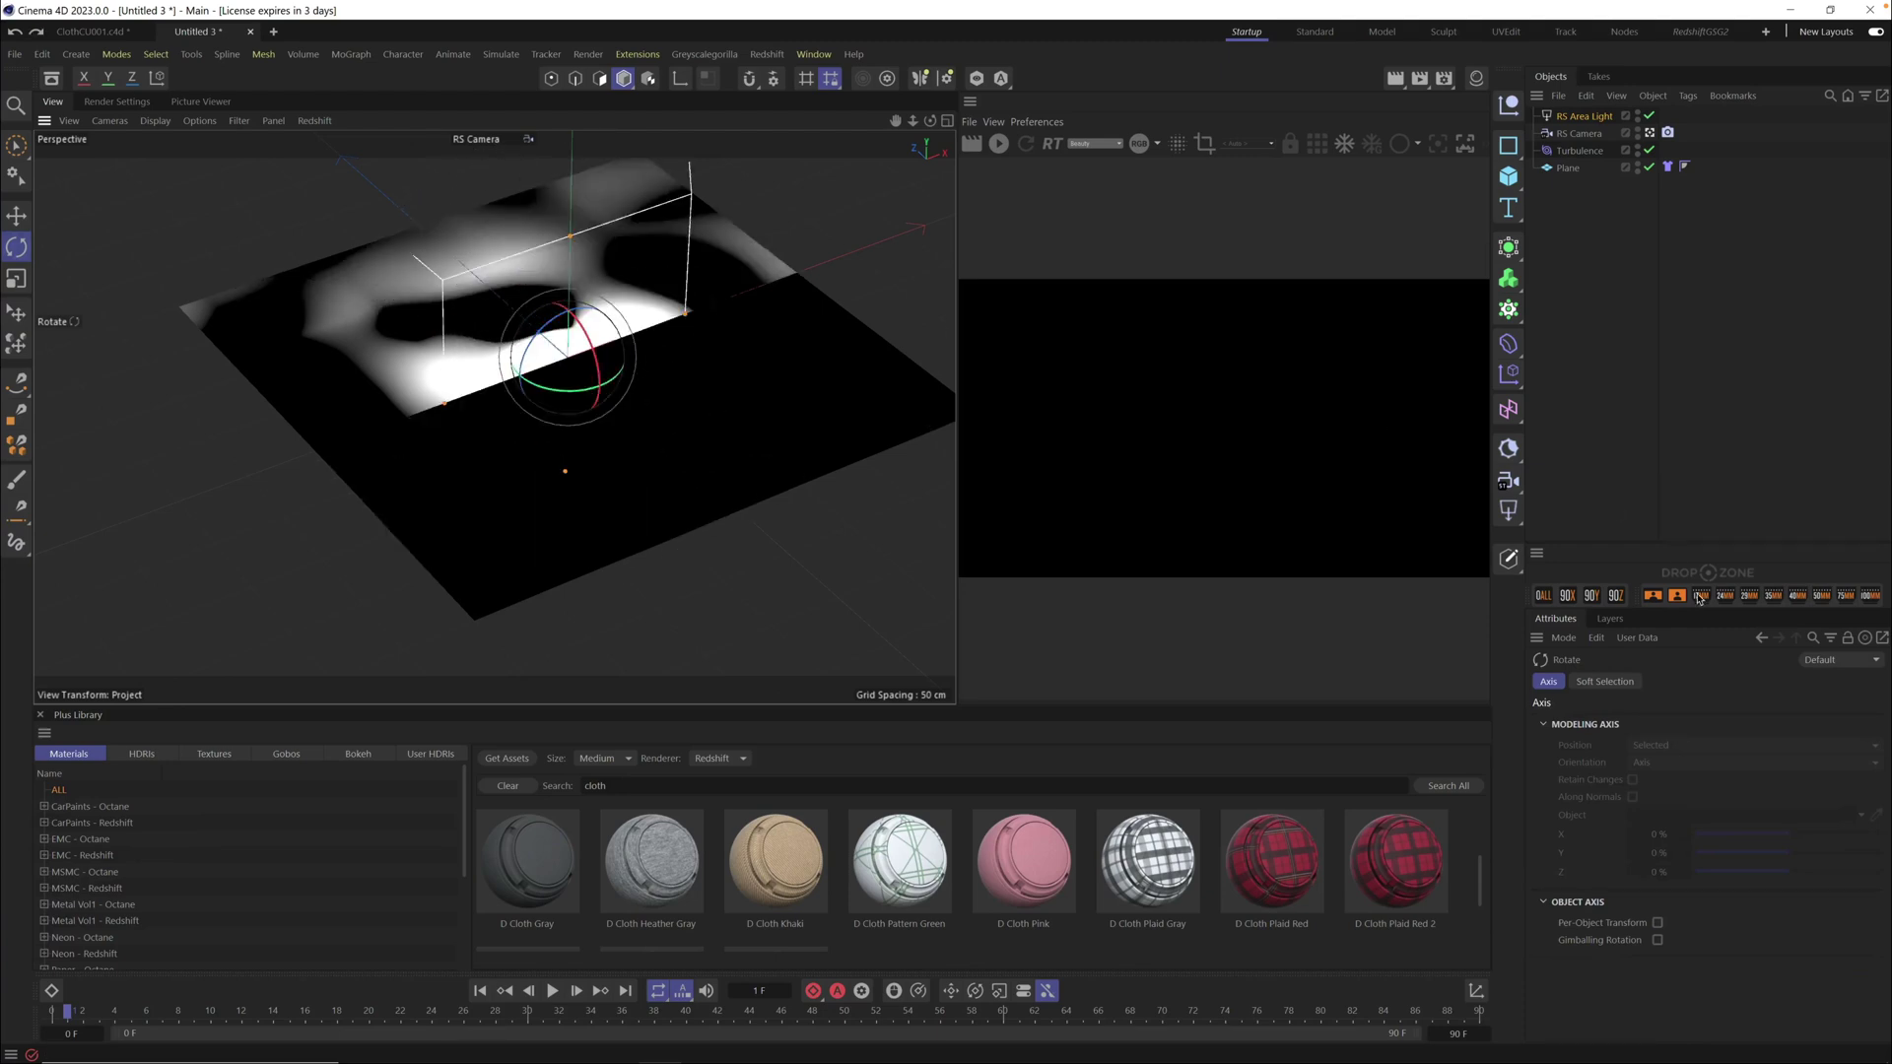
# Turn the area light around its vertical axis with two 90-degree rotations and move it up behind the plane, facing it
pyautogui.click(1593, 597)
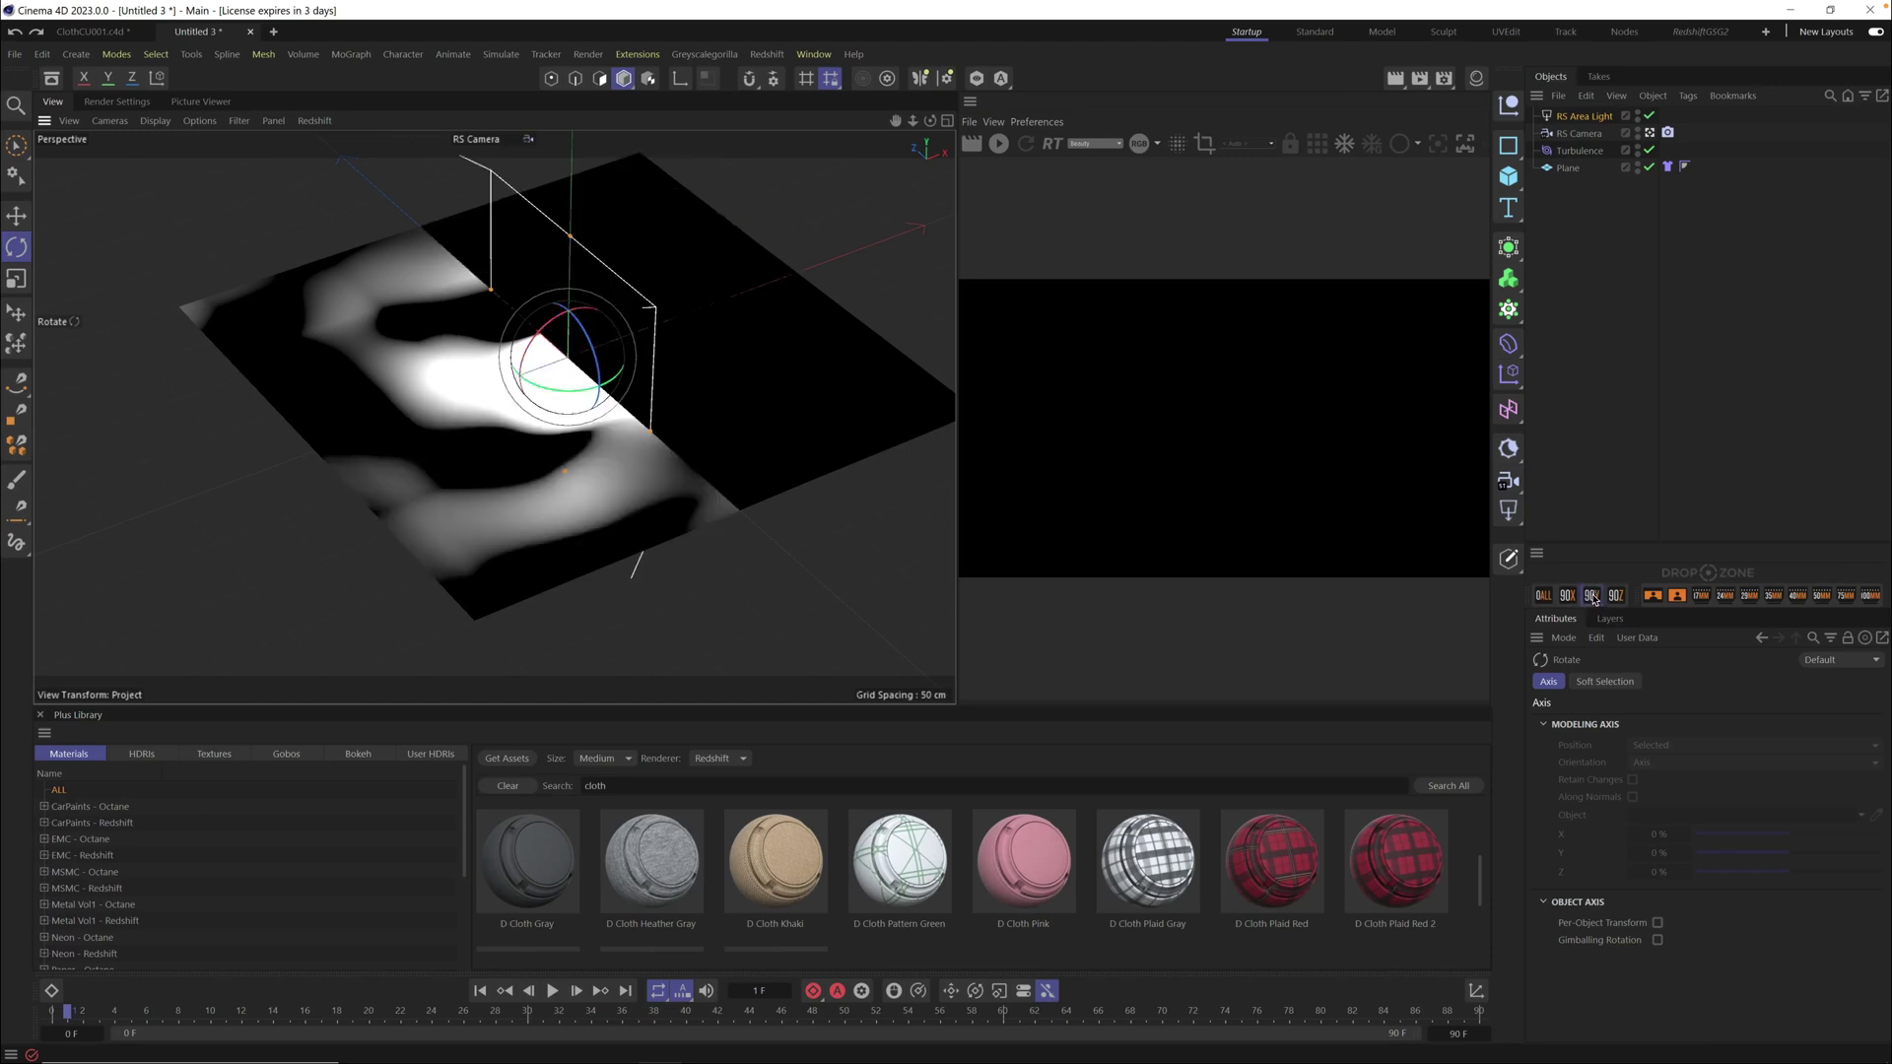
pyautogui.click(1593, 597)
pyautogui.click(17, 215)
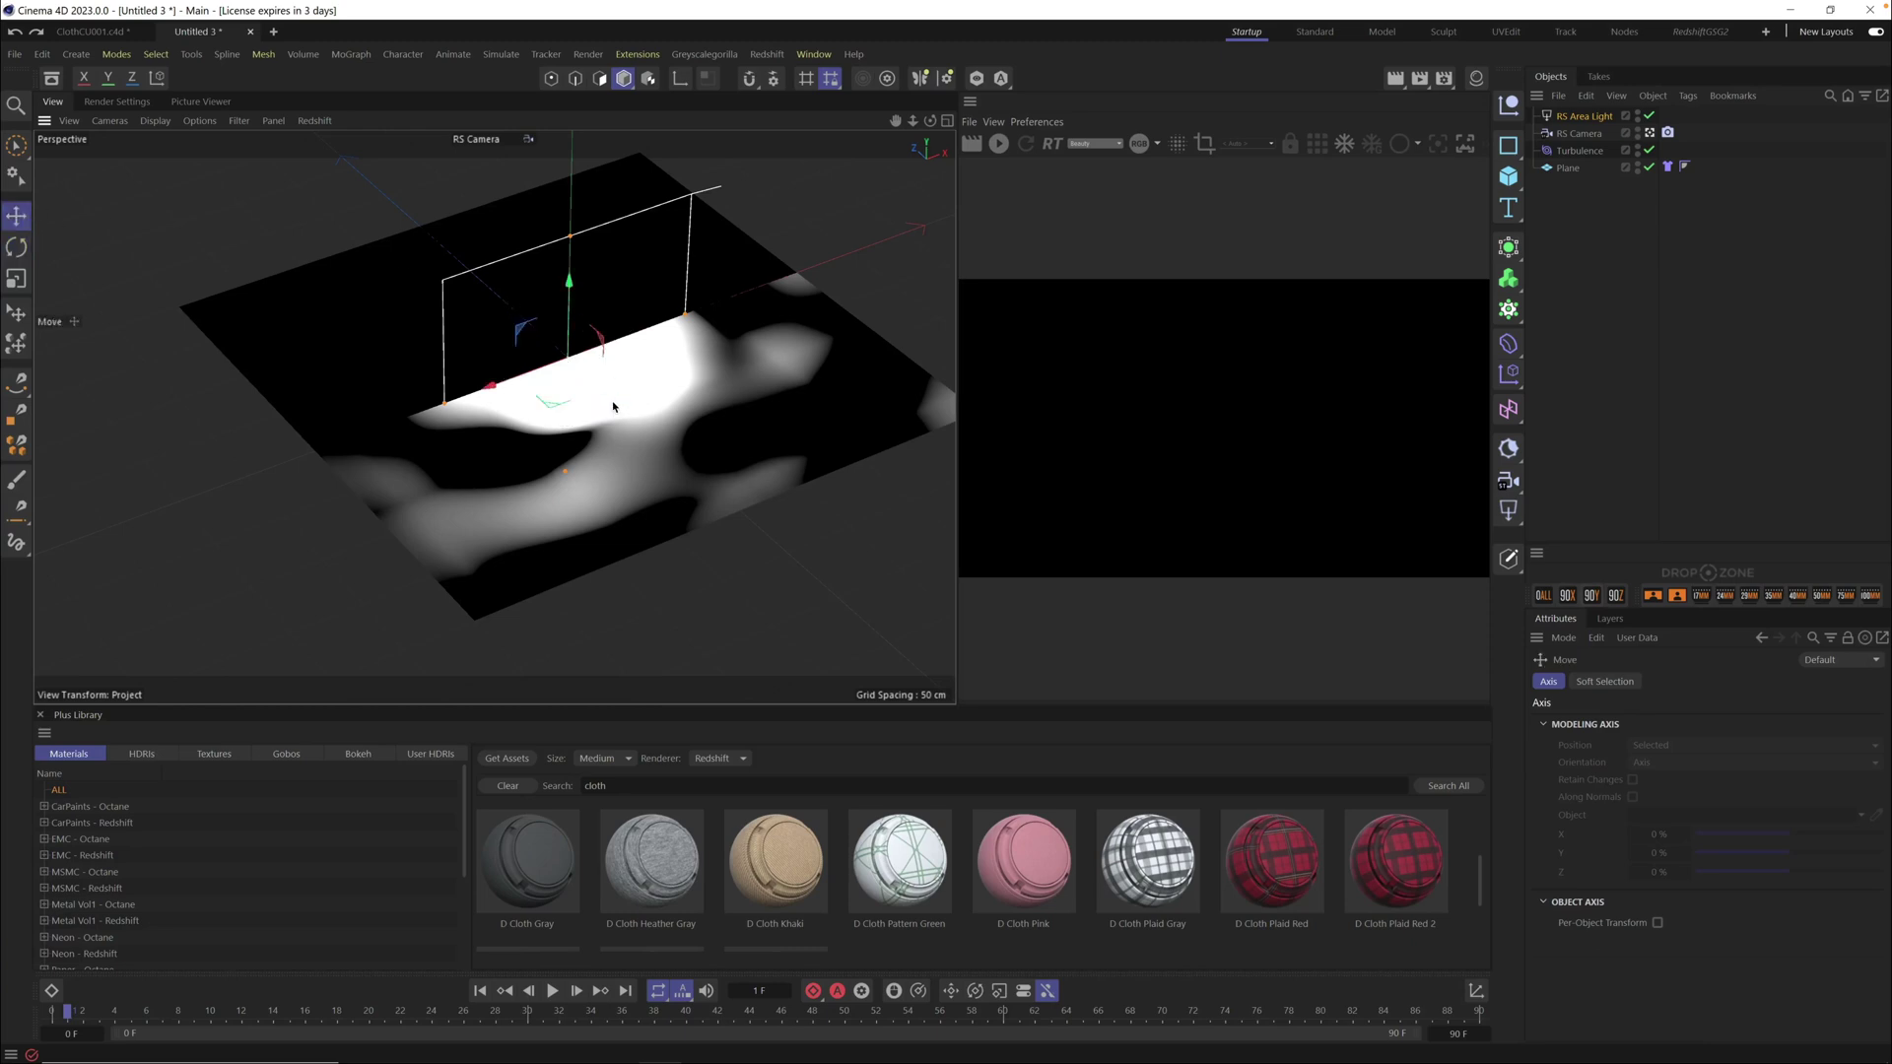
pyautogui.moveTo(570, 357); pyautogui.dragTo(426, 234)
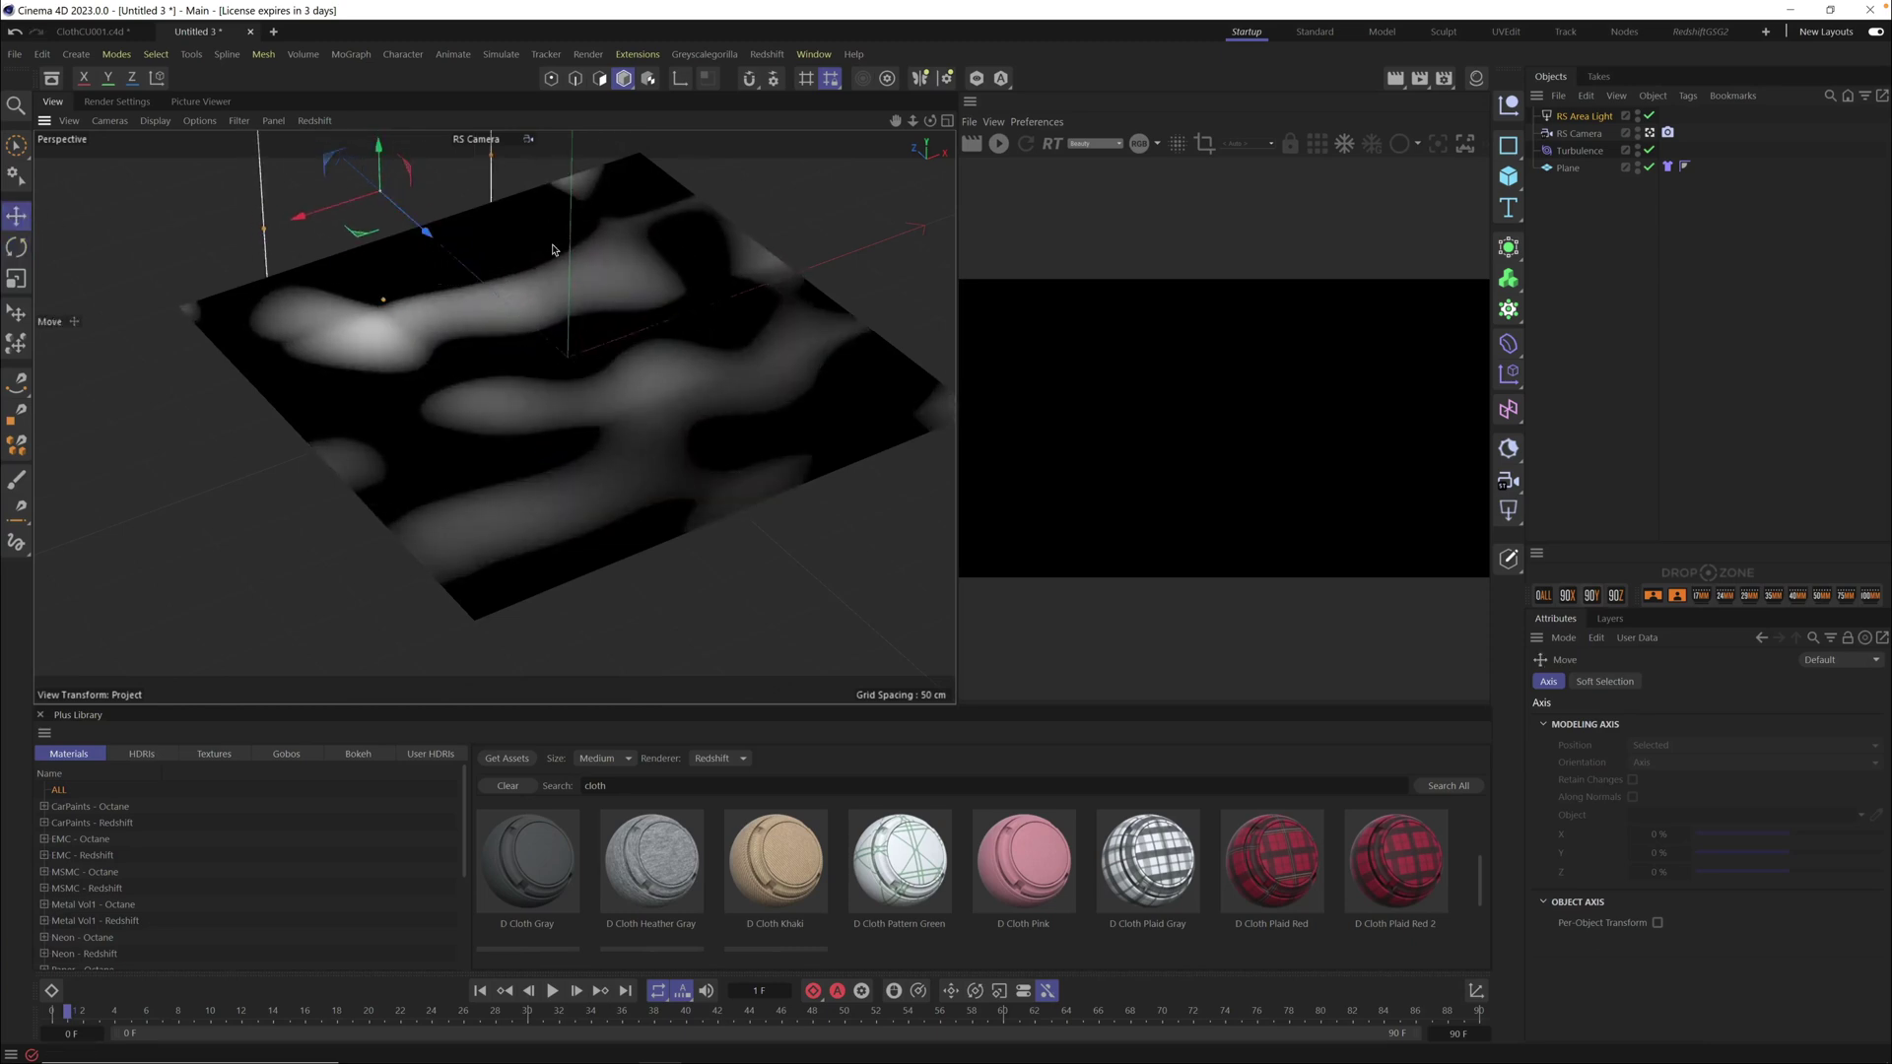
# Start the live Redshift render and play the cloth simulation to frame 16
pyautogui.click(998, 148)
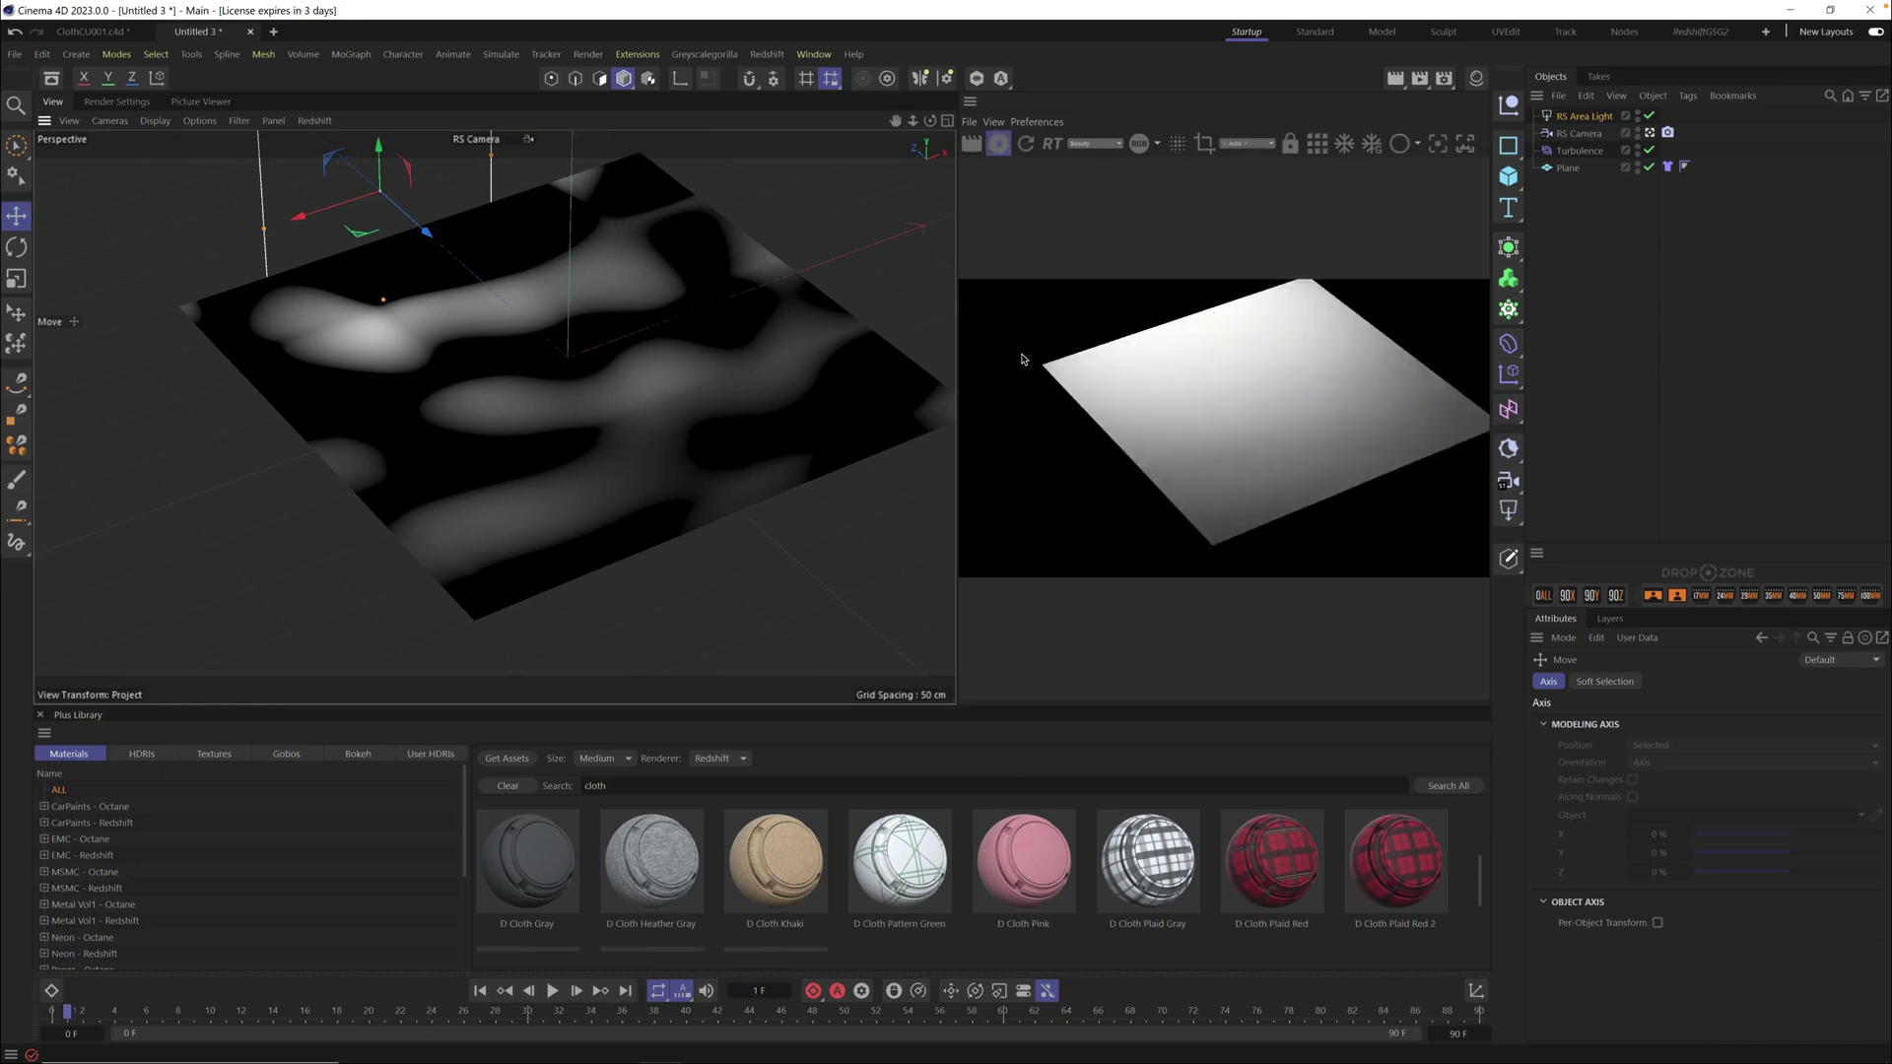
pyautogui.click(552, 991)
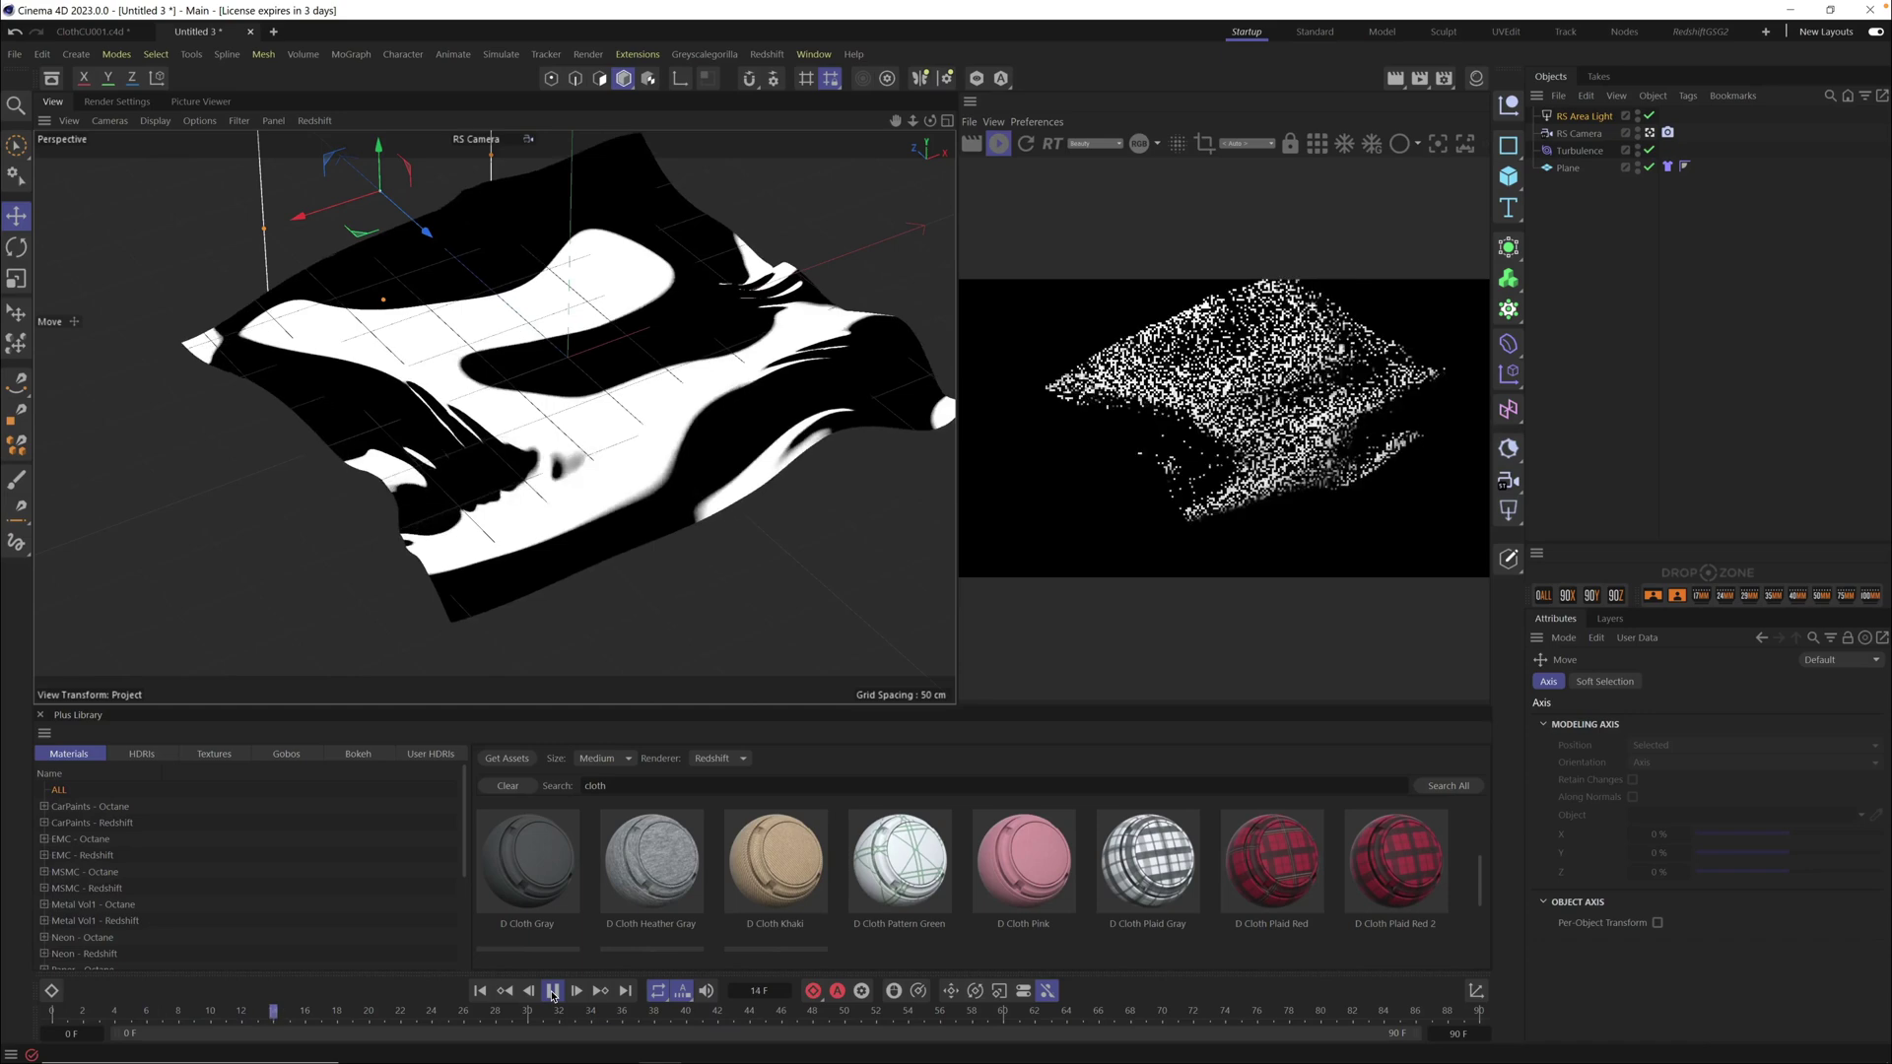
pyautogui.click(552, 992)
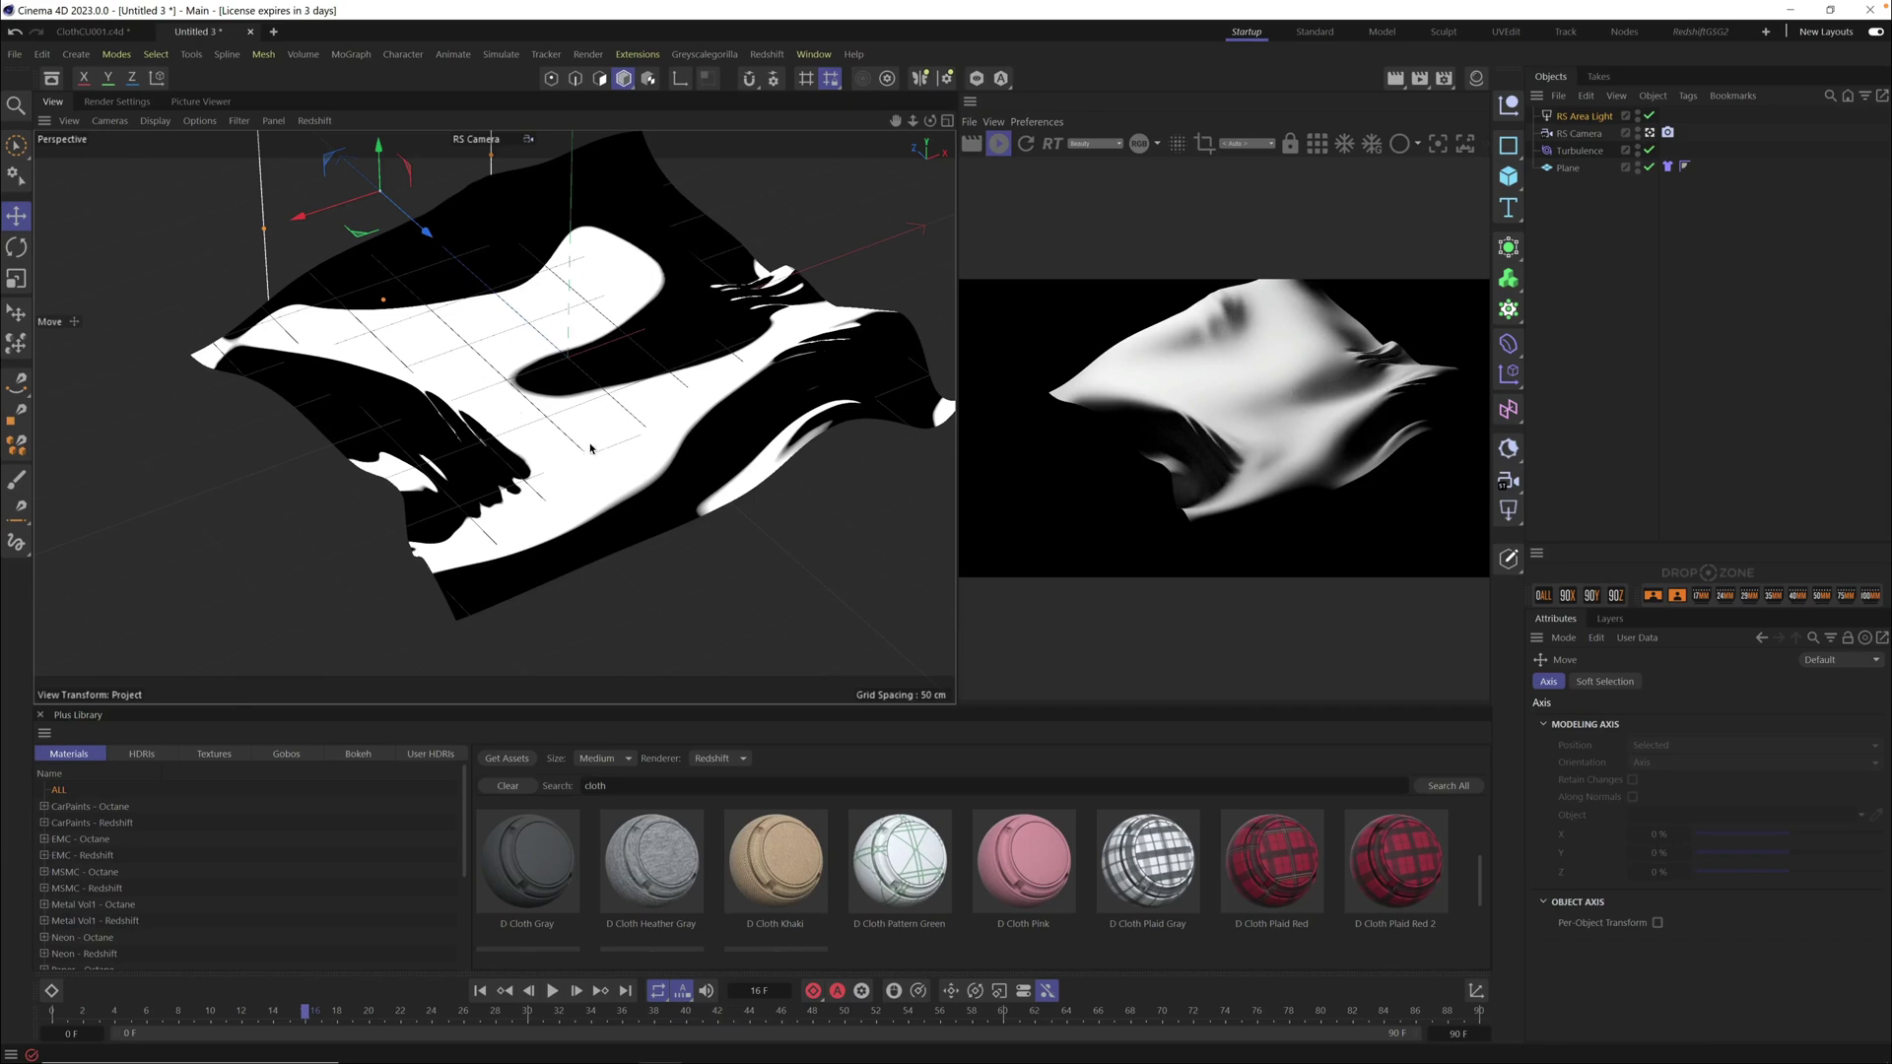
# Lower the camera angle on the cloth and advance the simulation to frame 35 with the live render paused, restarting it at that frame
pyautogui.moveTo(588, 415)
pyautogui.keyDown('alt'); pyautogui.mouseDown()
pyautogui.moveTo(612, 395)
pyautogui.moveTo(631, 421)
pyautogui.moveTo(610, 440)
pyautogui.mouseUp(); pyautogui.keyUp('alt')
pyautogui.scroll(5, 628, 421)
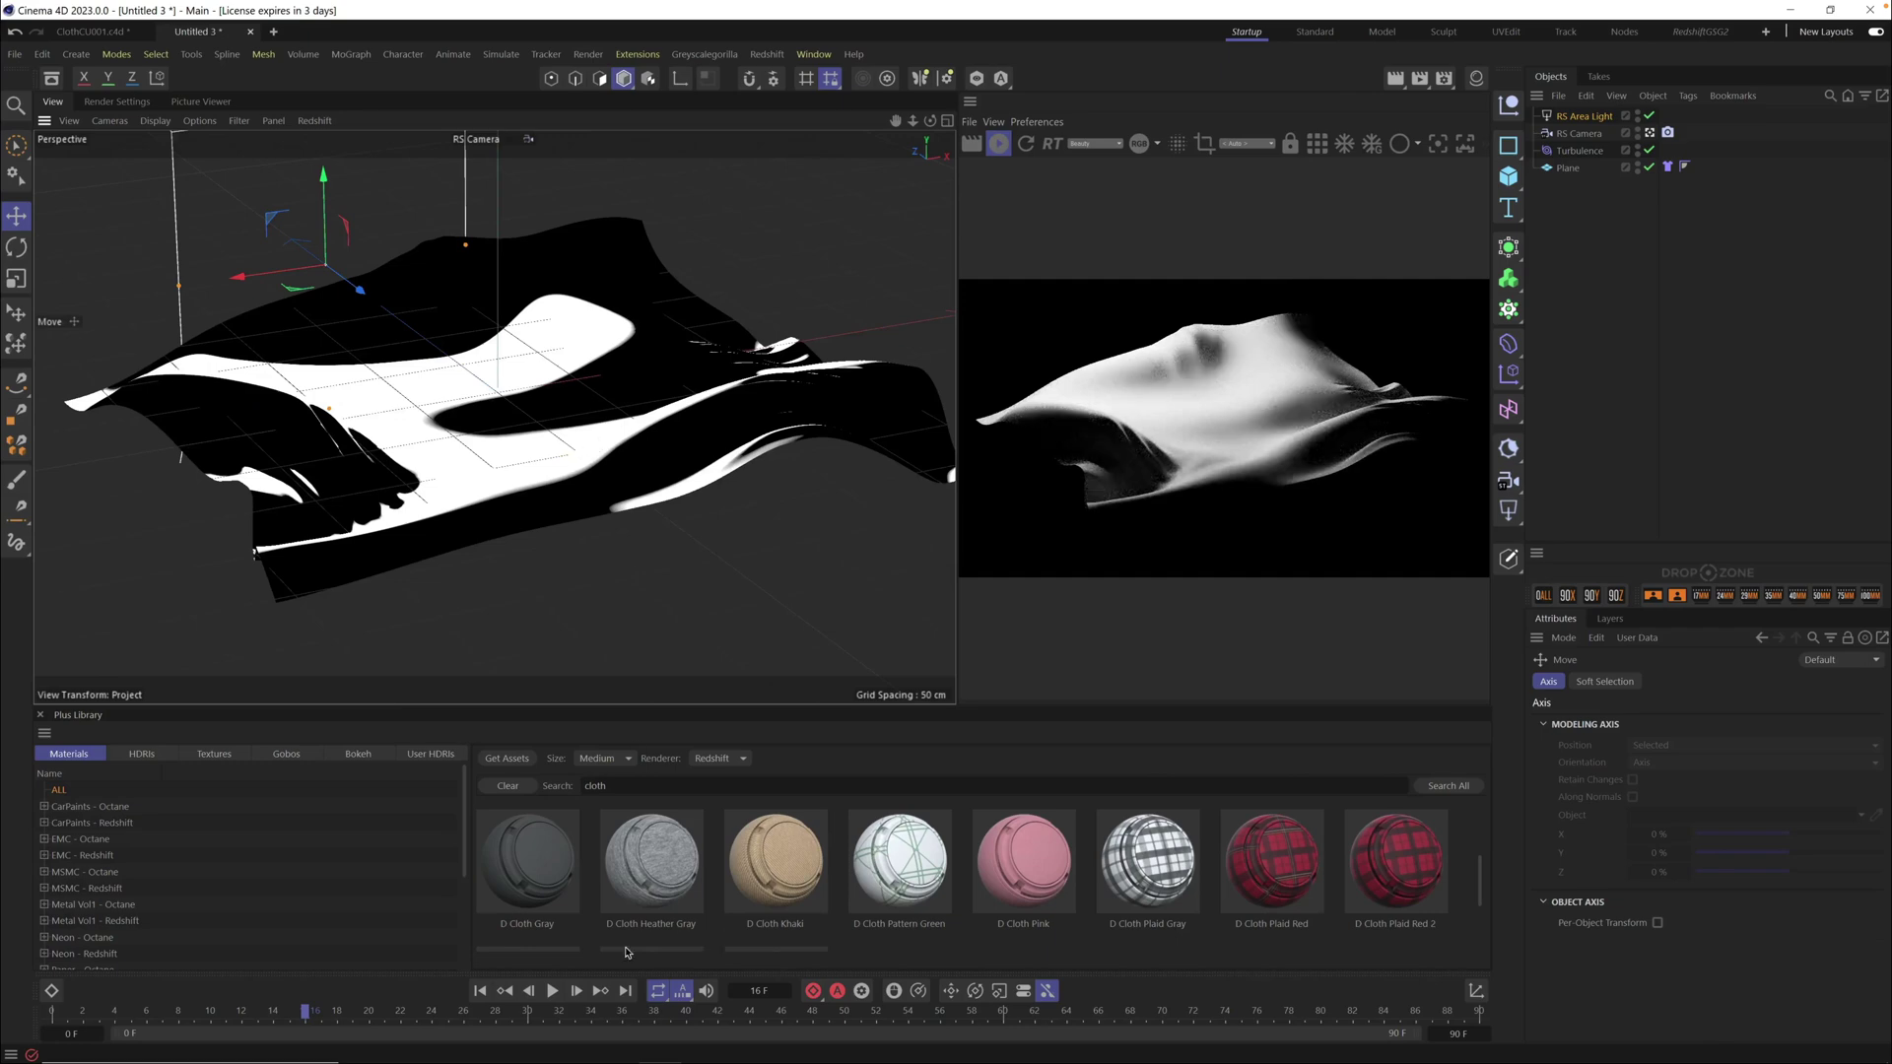
pyautogui.click(998, 145)
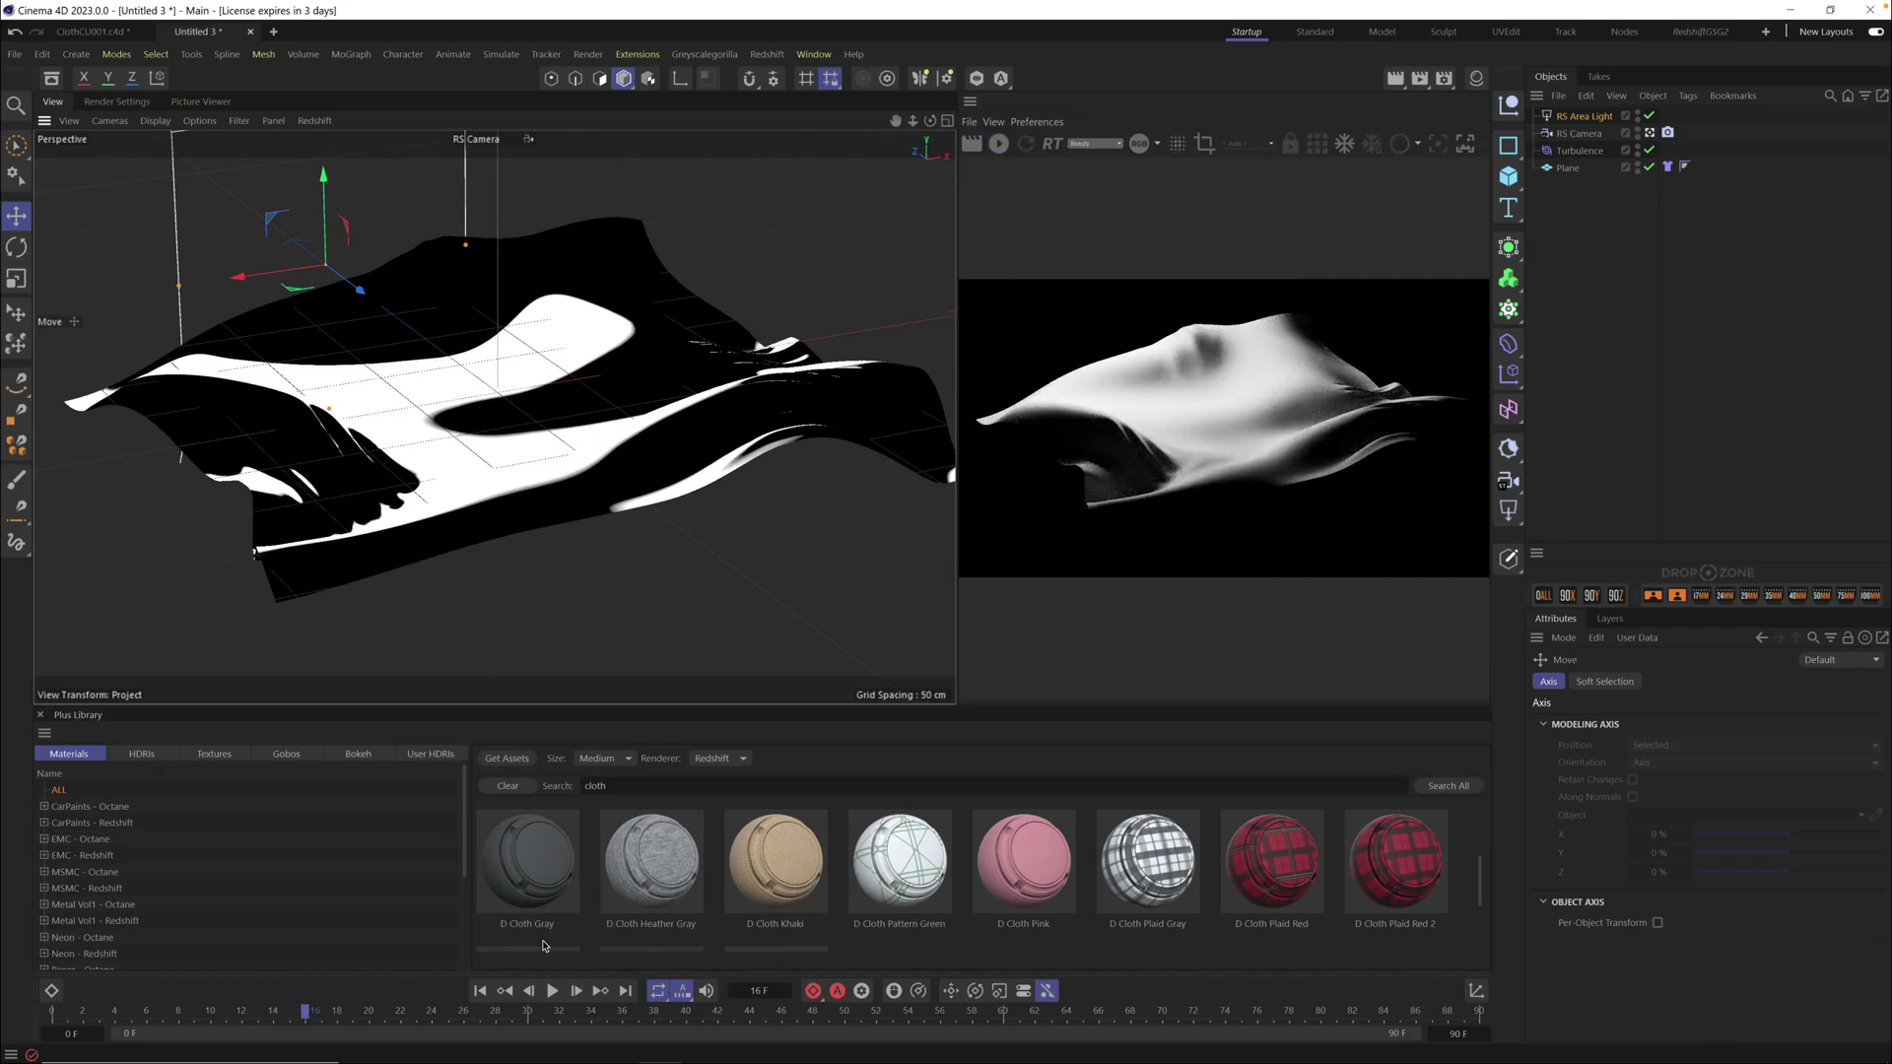
pyautogui.click(552, 992)
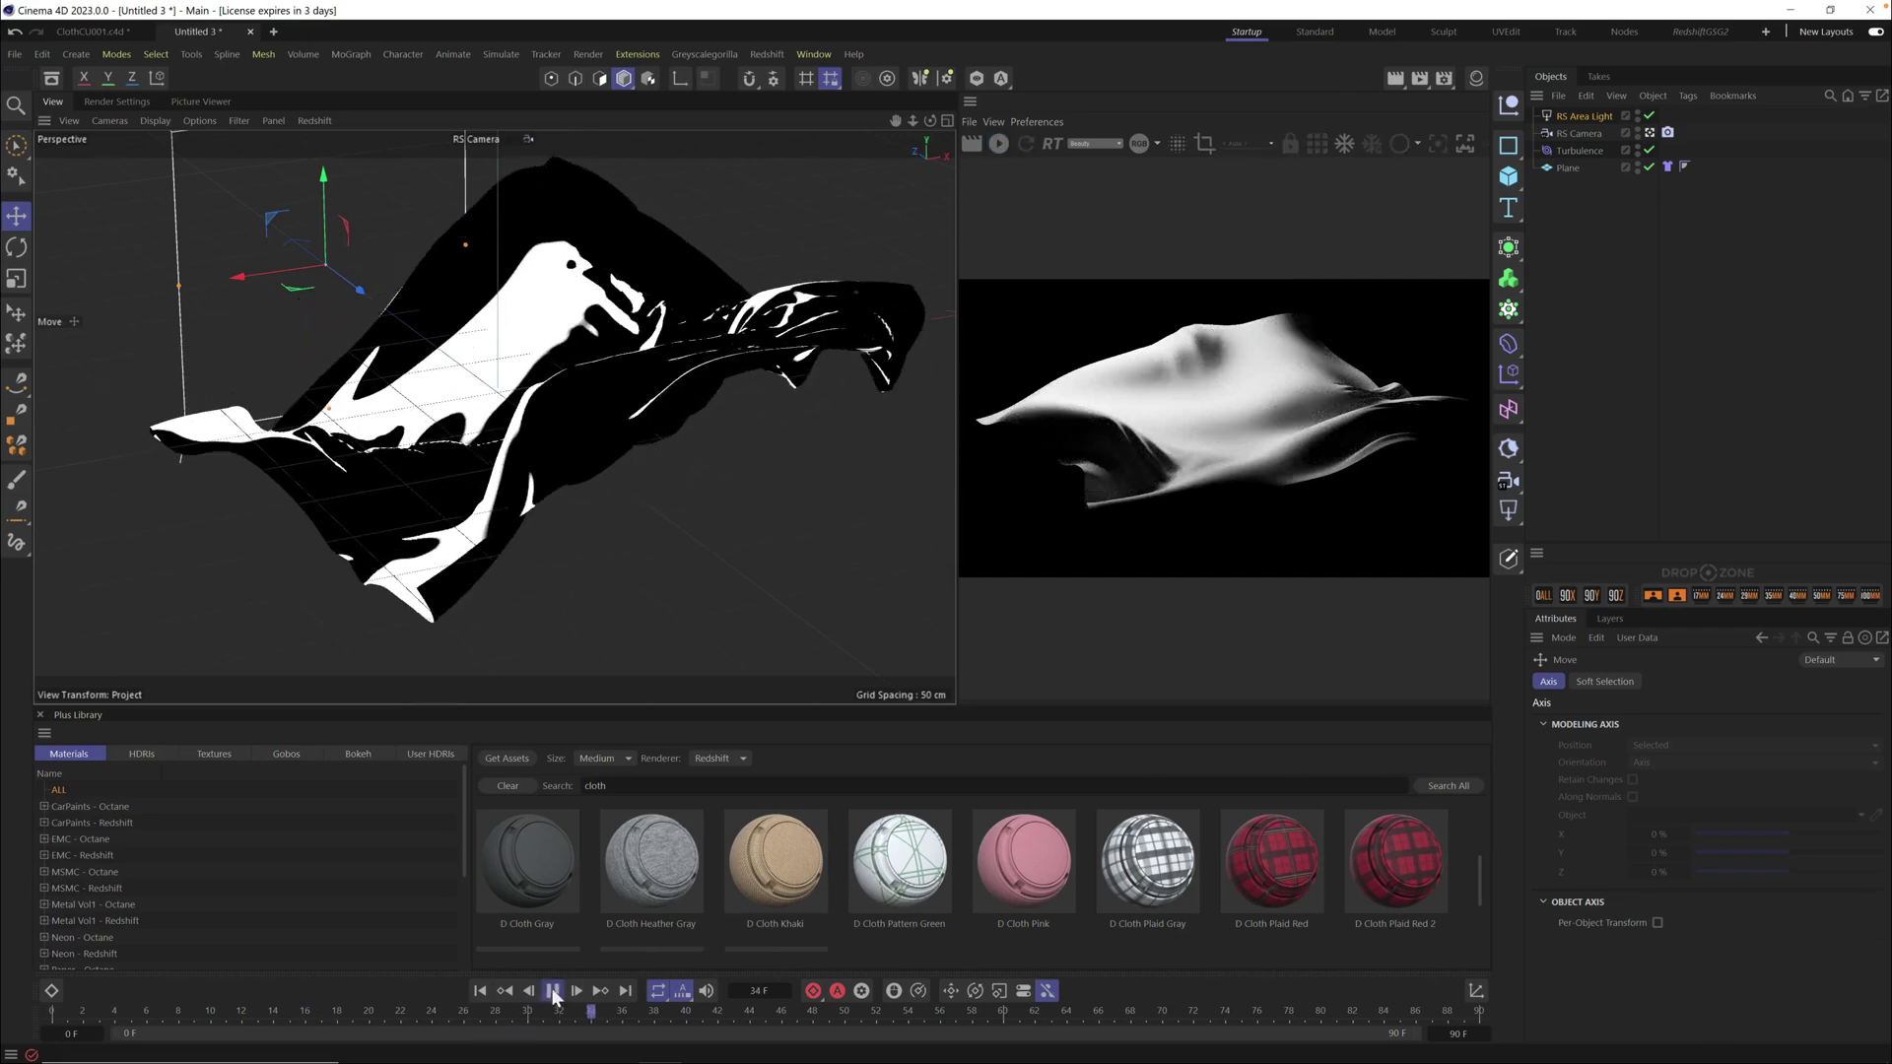
pyautogui.click(553, 991)
pyautogui.click(999, 145)
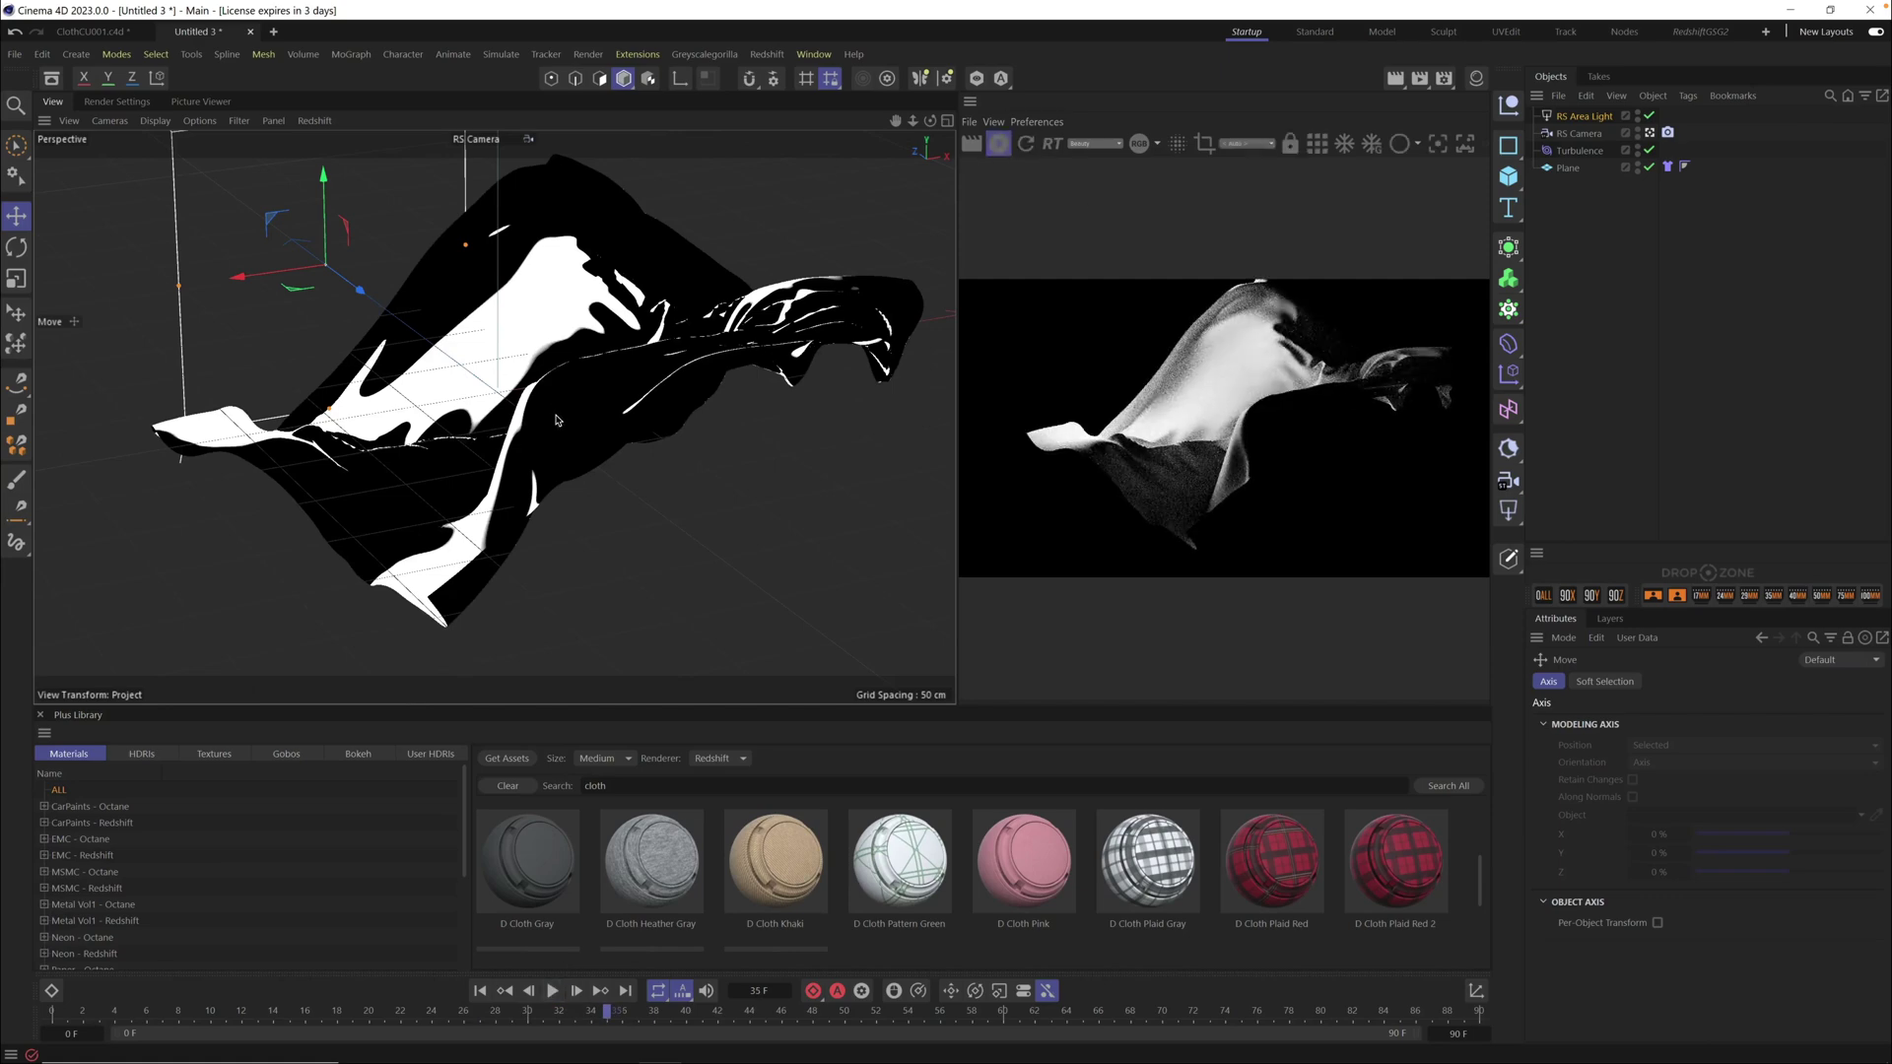
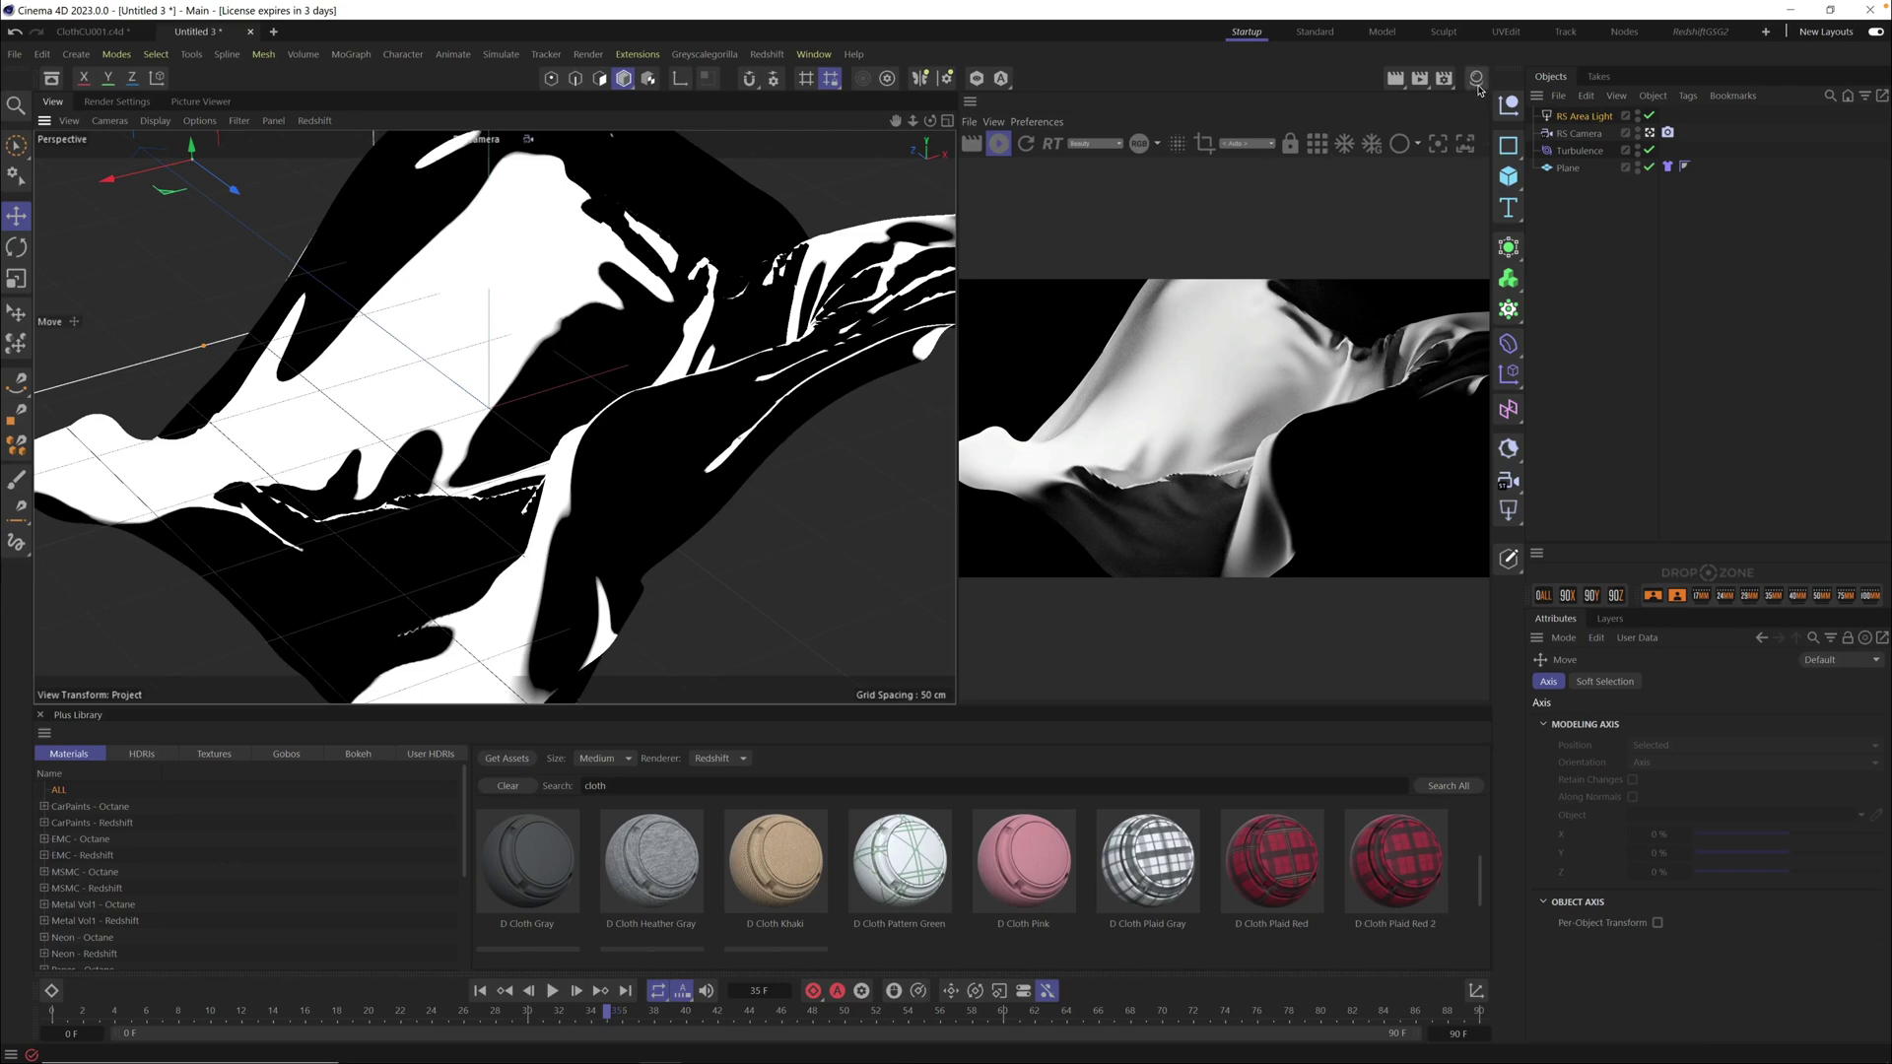
# Create a Redshift Standard material and apply it to the plane
pyautogui.click(770, 56)
pyautogui.moveTo(804, 144)
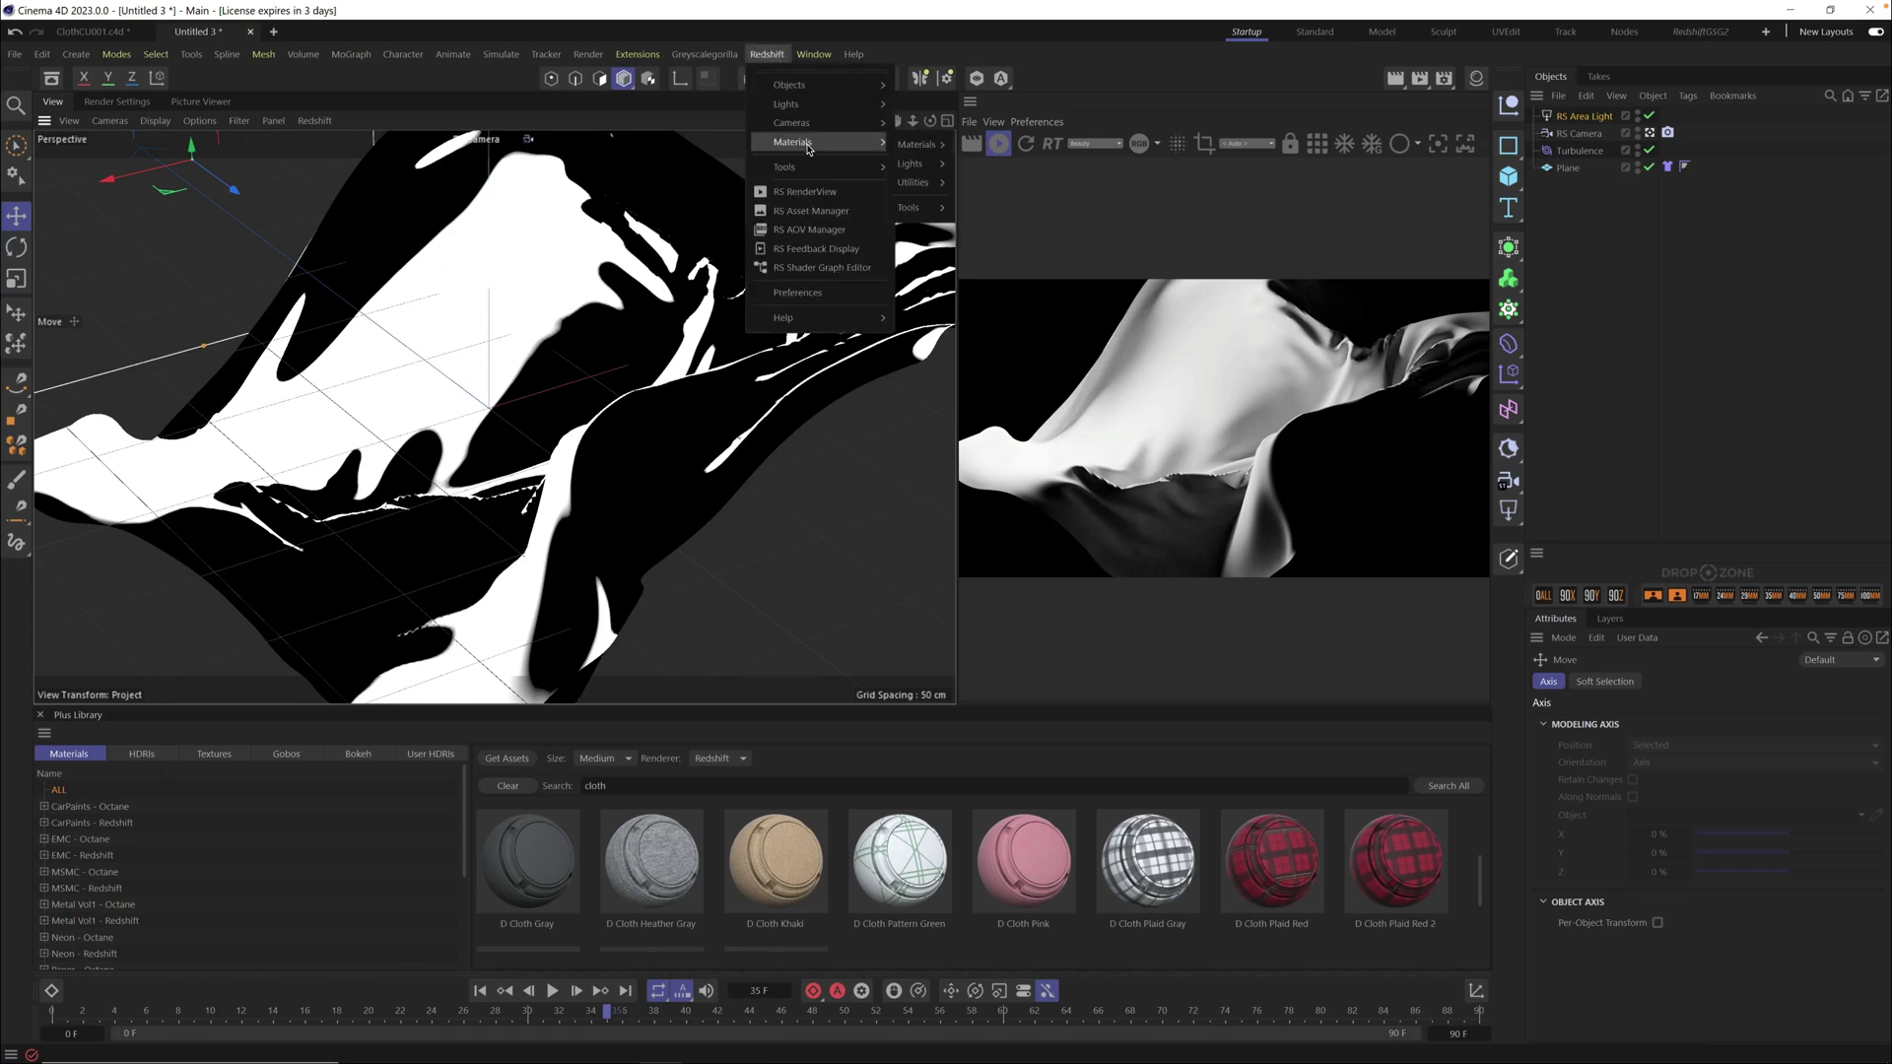
pyautogui.moveTo(921, 146)
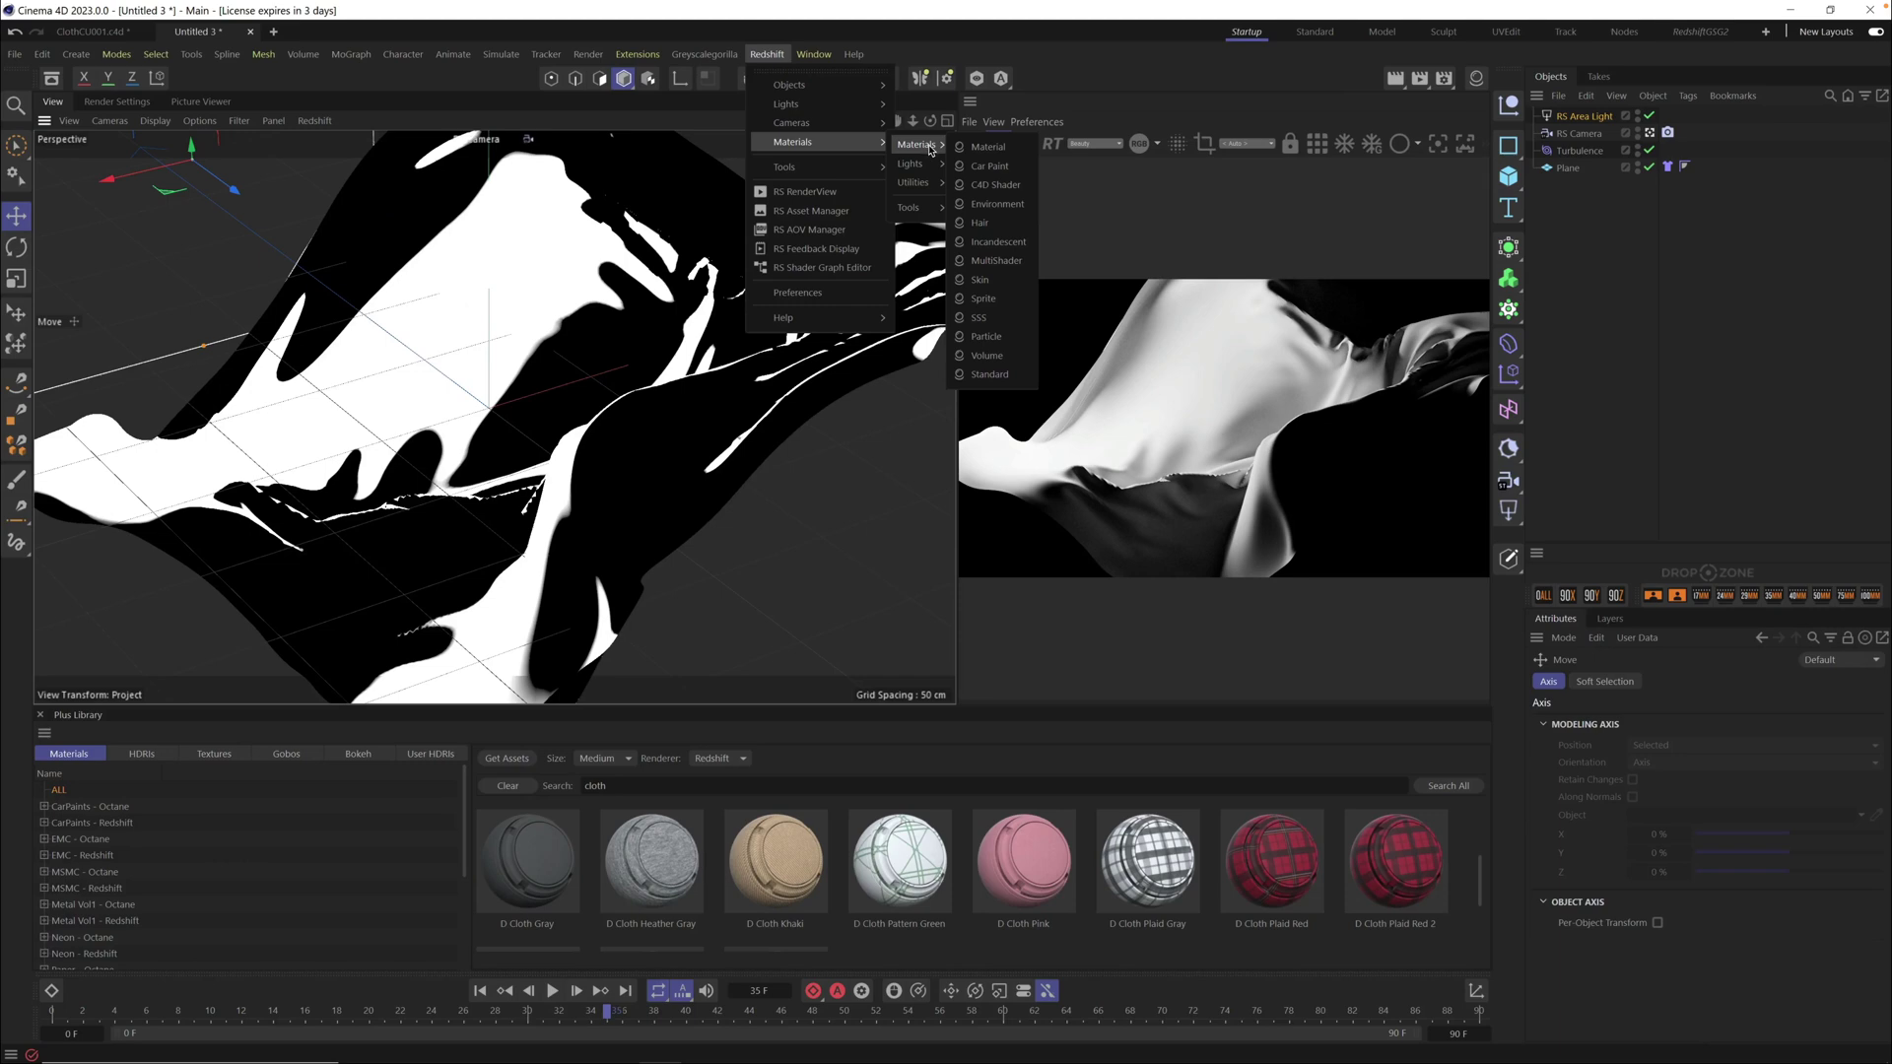
pyautogui.click(990, 376)
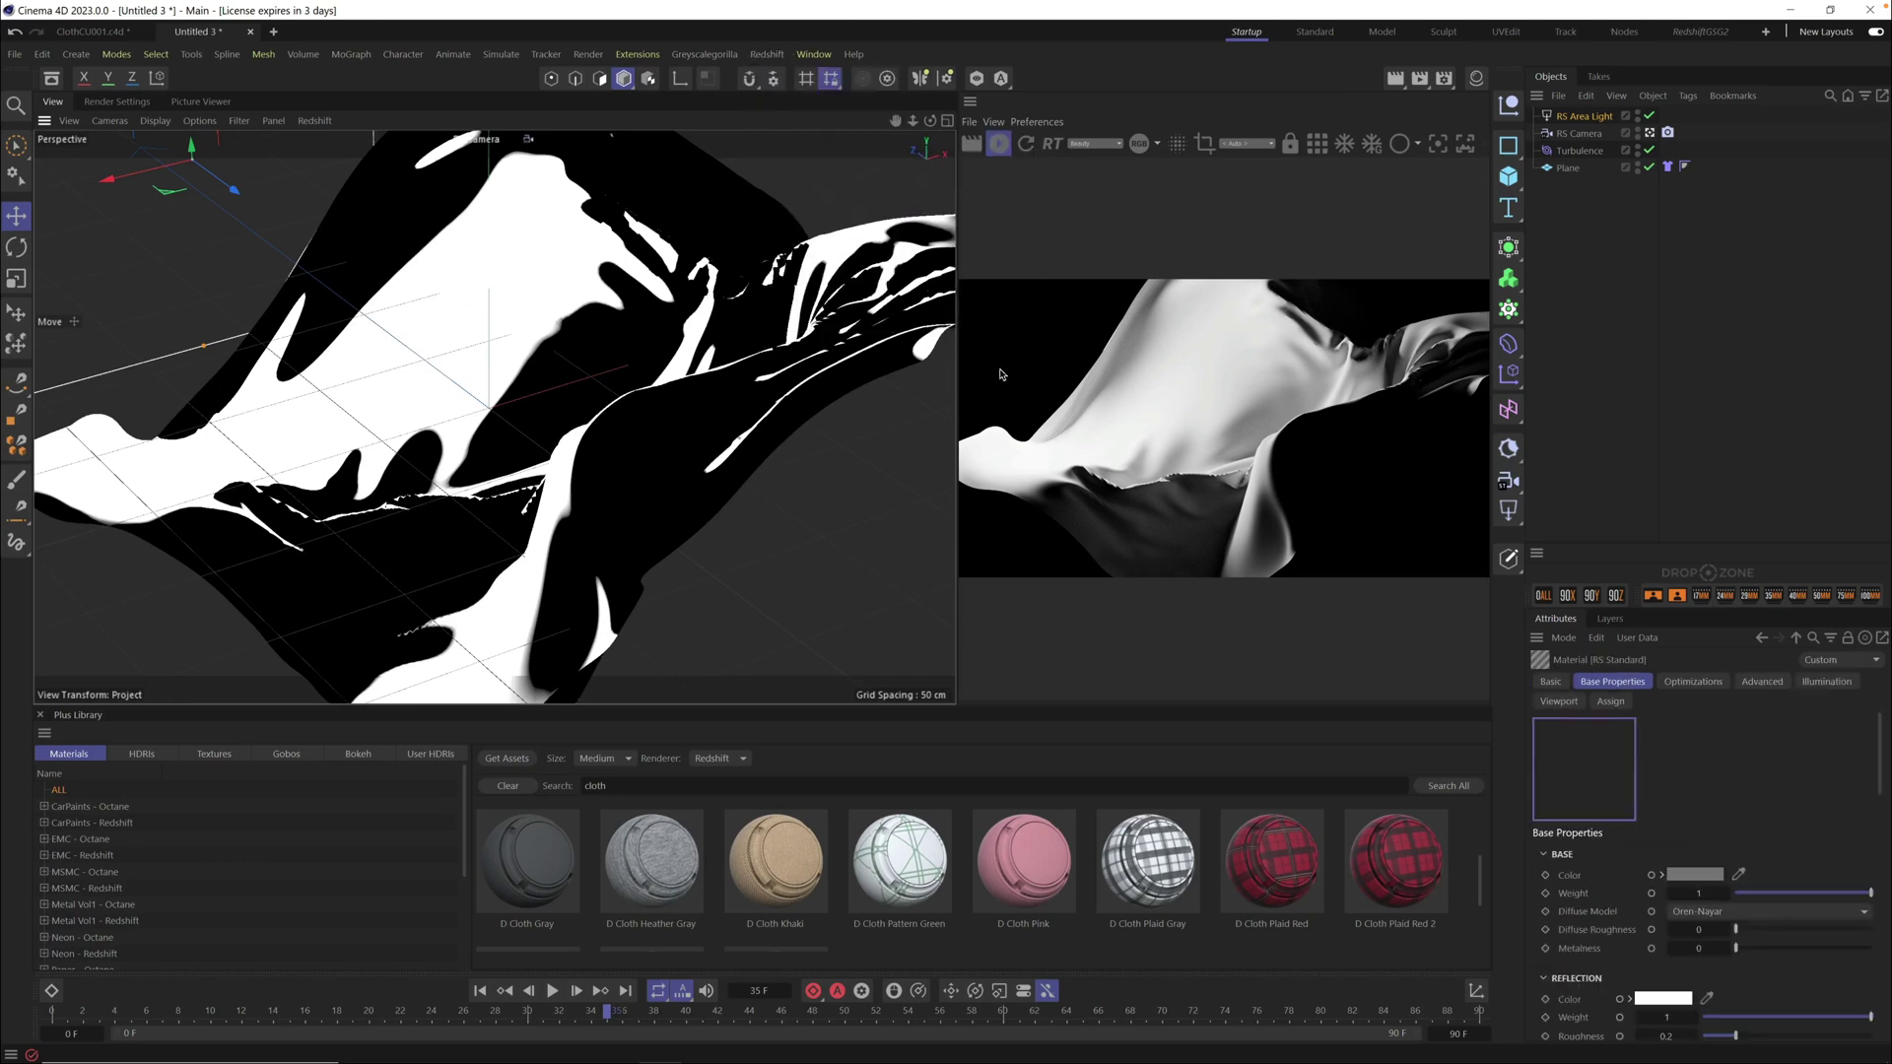
pyautogui.click(1475, 78)
pyautogui.moveTo(1407, 174); pyautogui.dragTo(1571, 170)
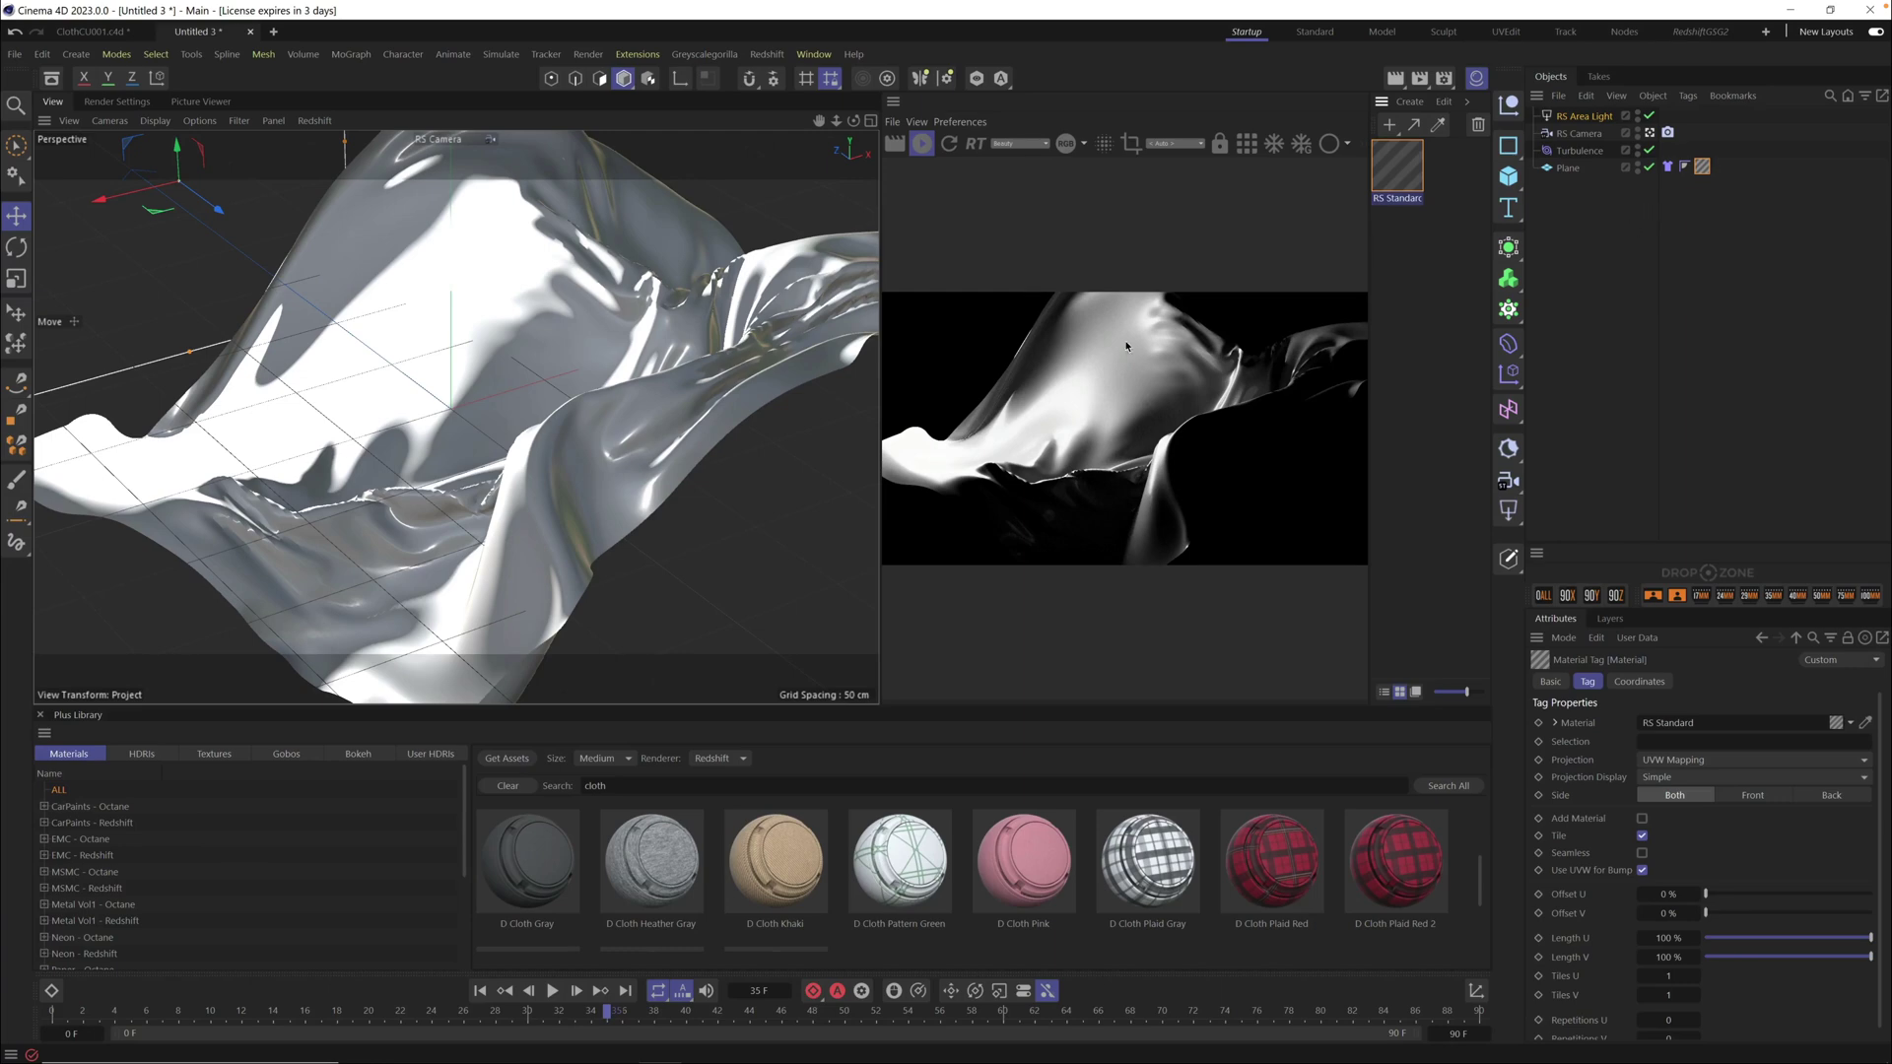
# Darken the cloth material's base color to a dark gray and set its reflection roughness to about 0.7
pyautogui.doubleClick(1702, 168)
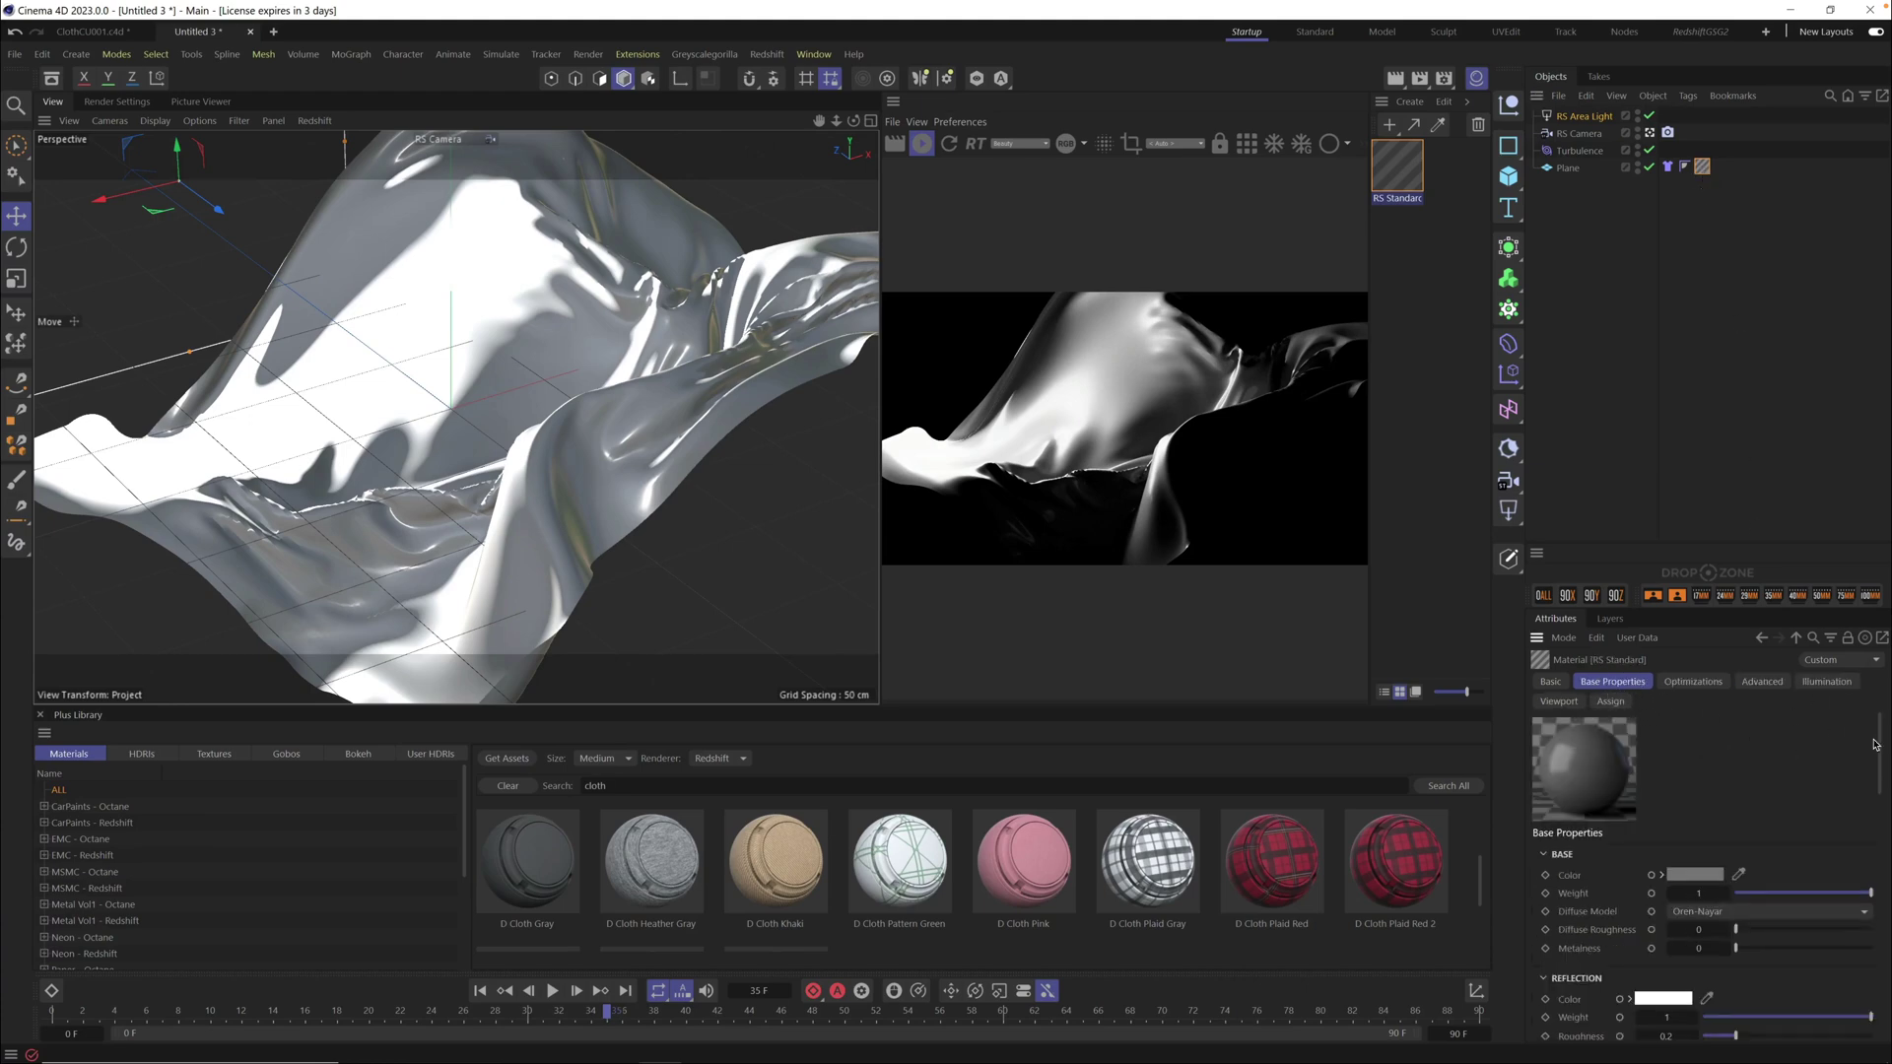
pyautogui.moveTo(1880, 735); pyautogui.dragTo(1872, 775)
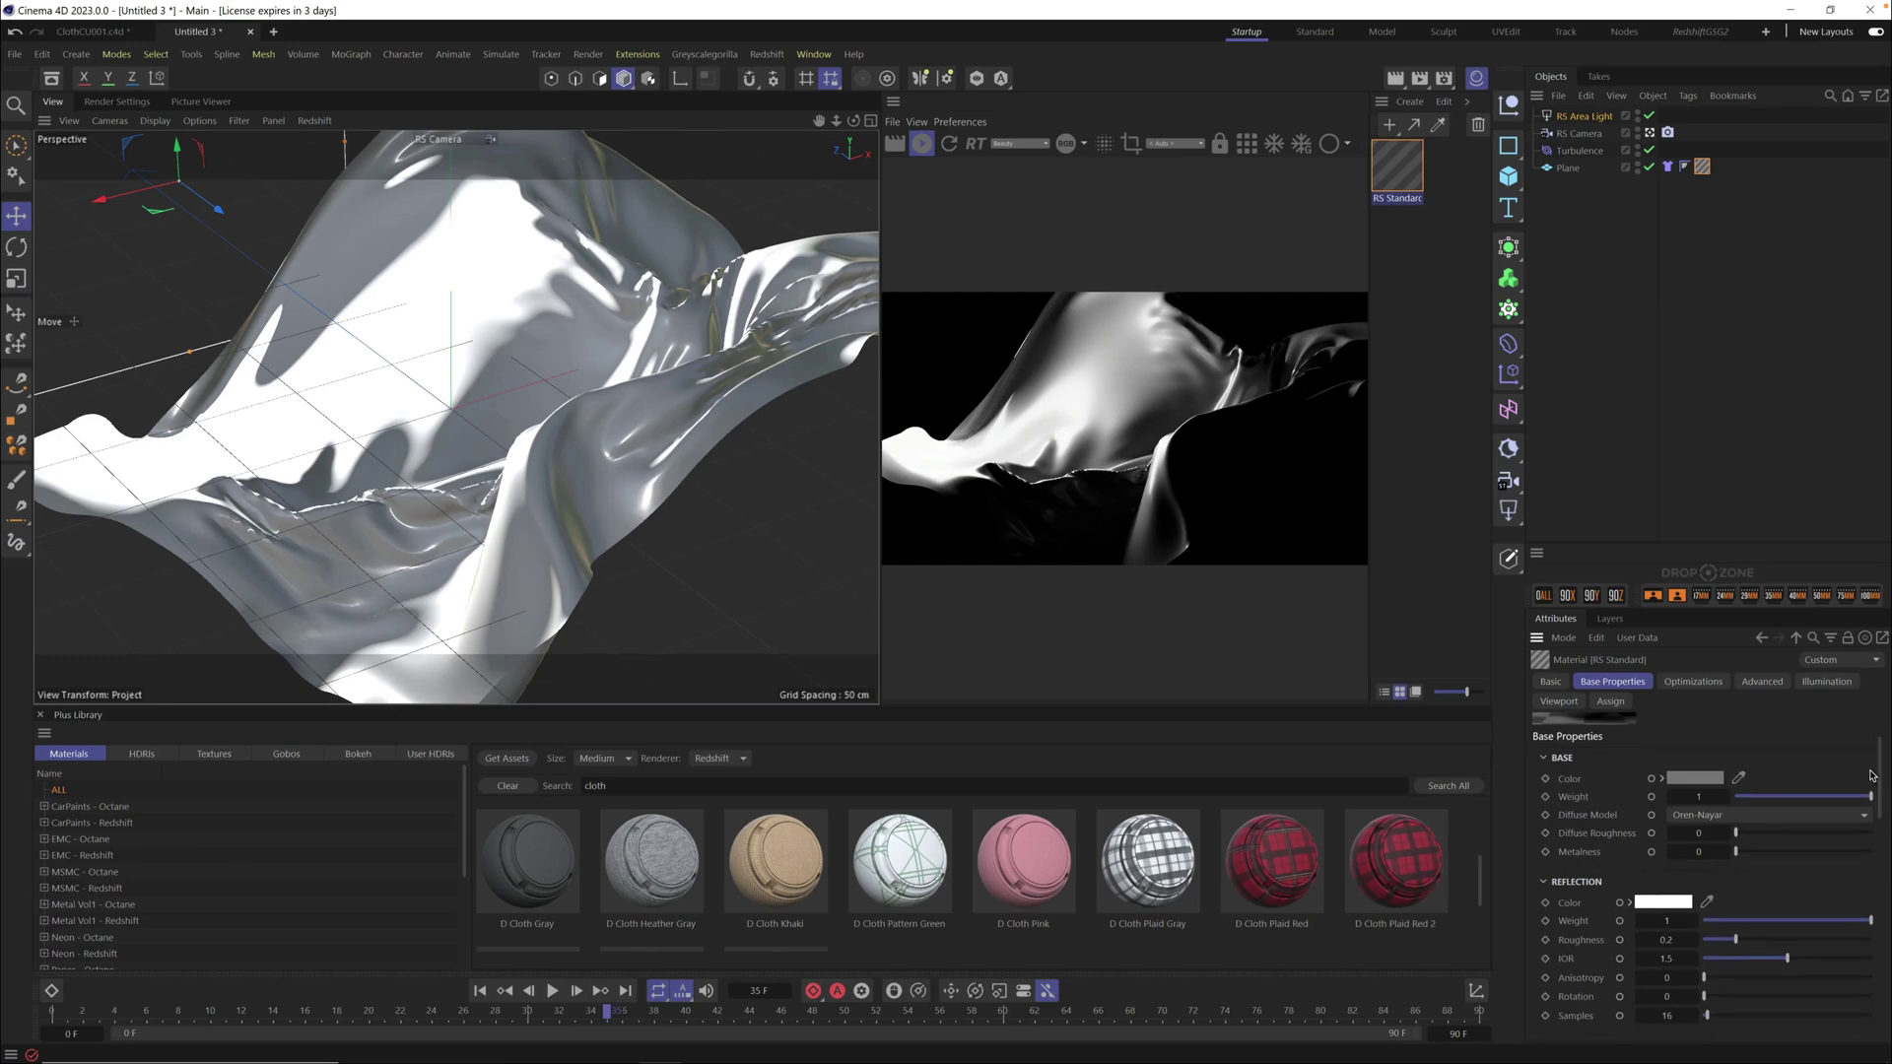
pyautogui.click(1699, 780)
pyautogui.click(1518, 947)
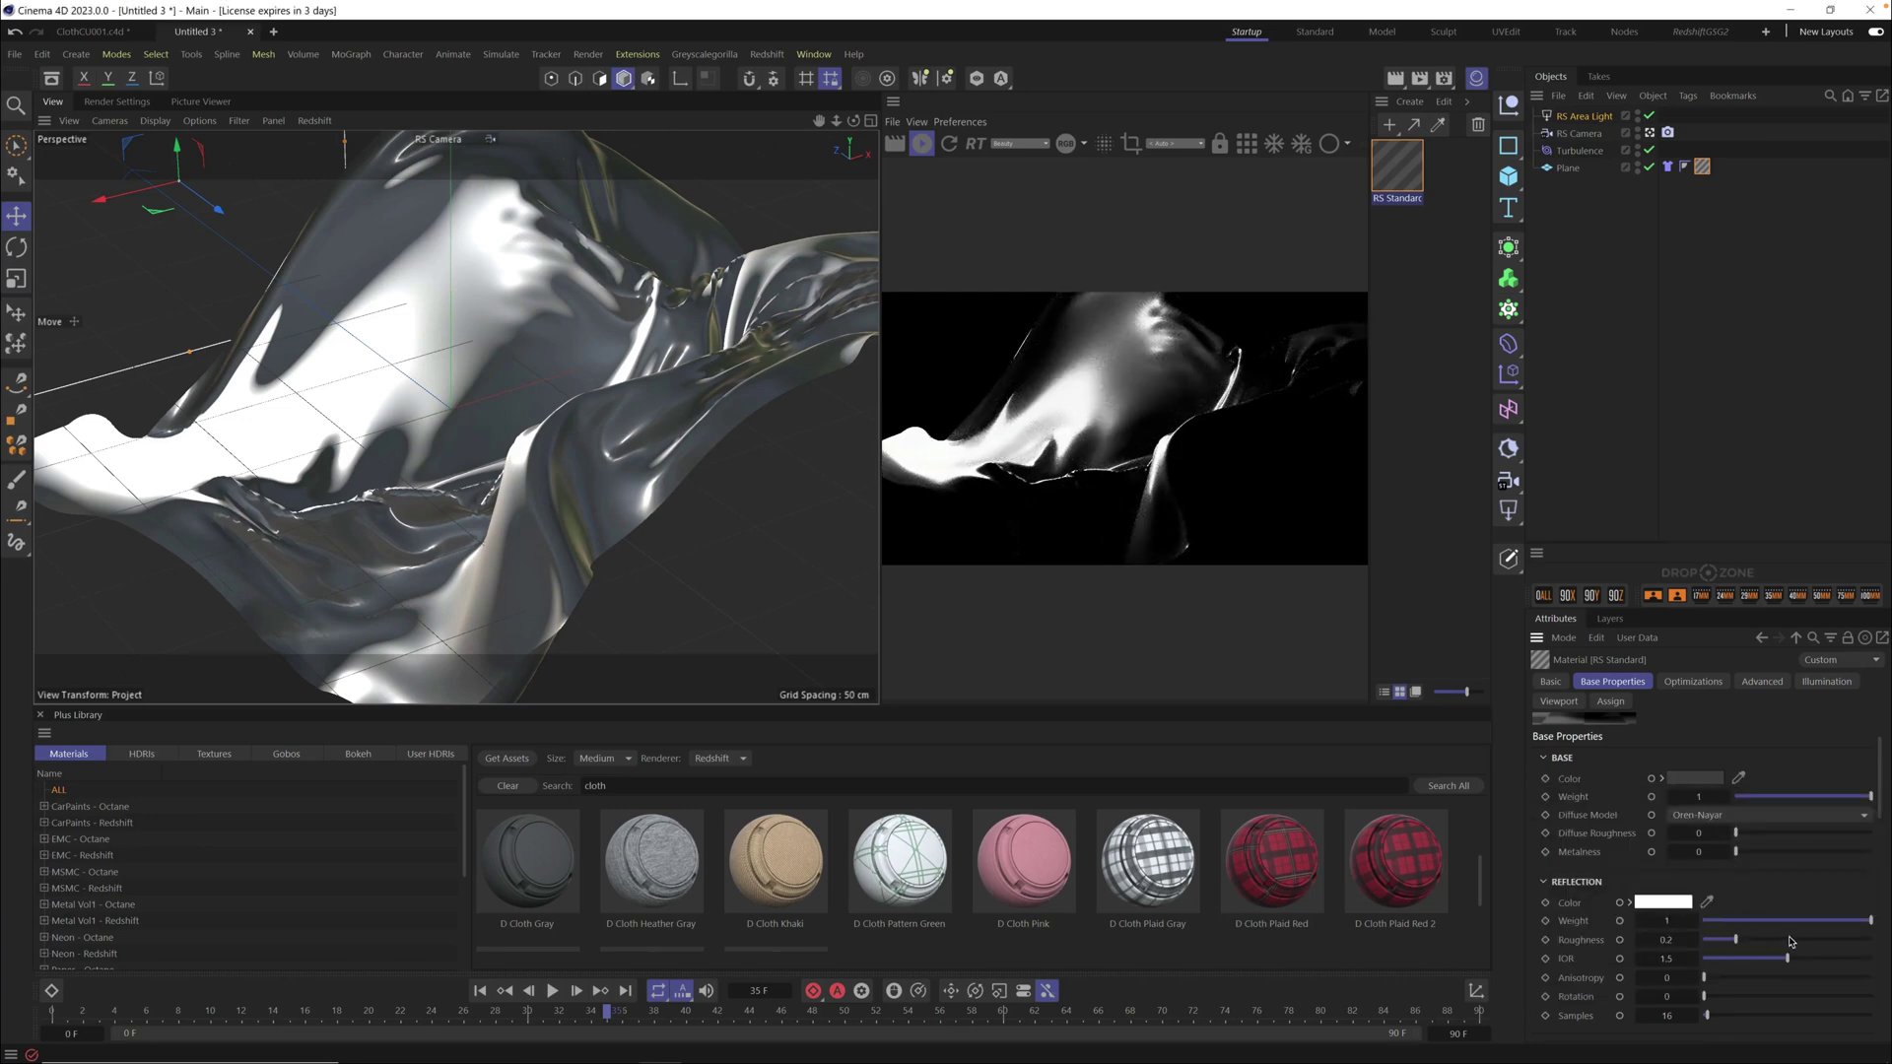
pyautogui.moveTo(1791, 943); pyautogui.dragTo(1817, 943)
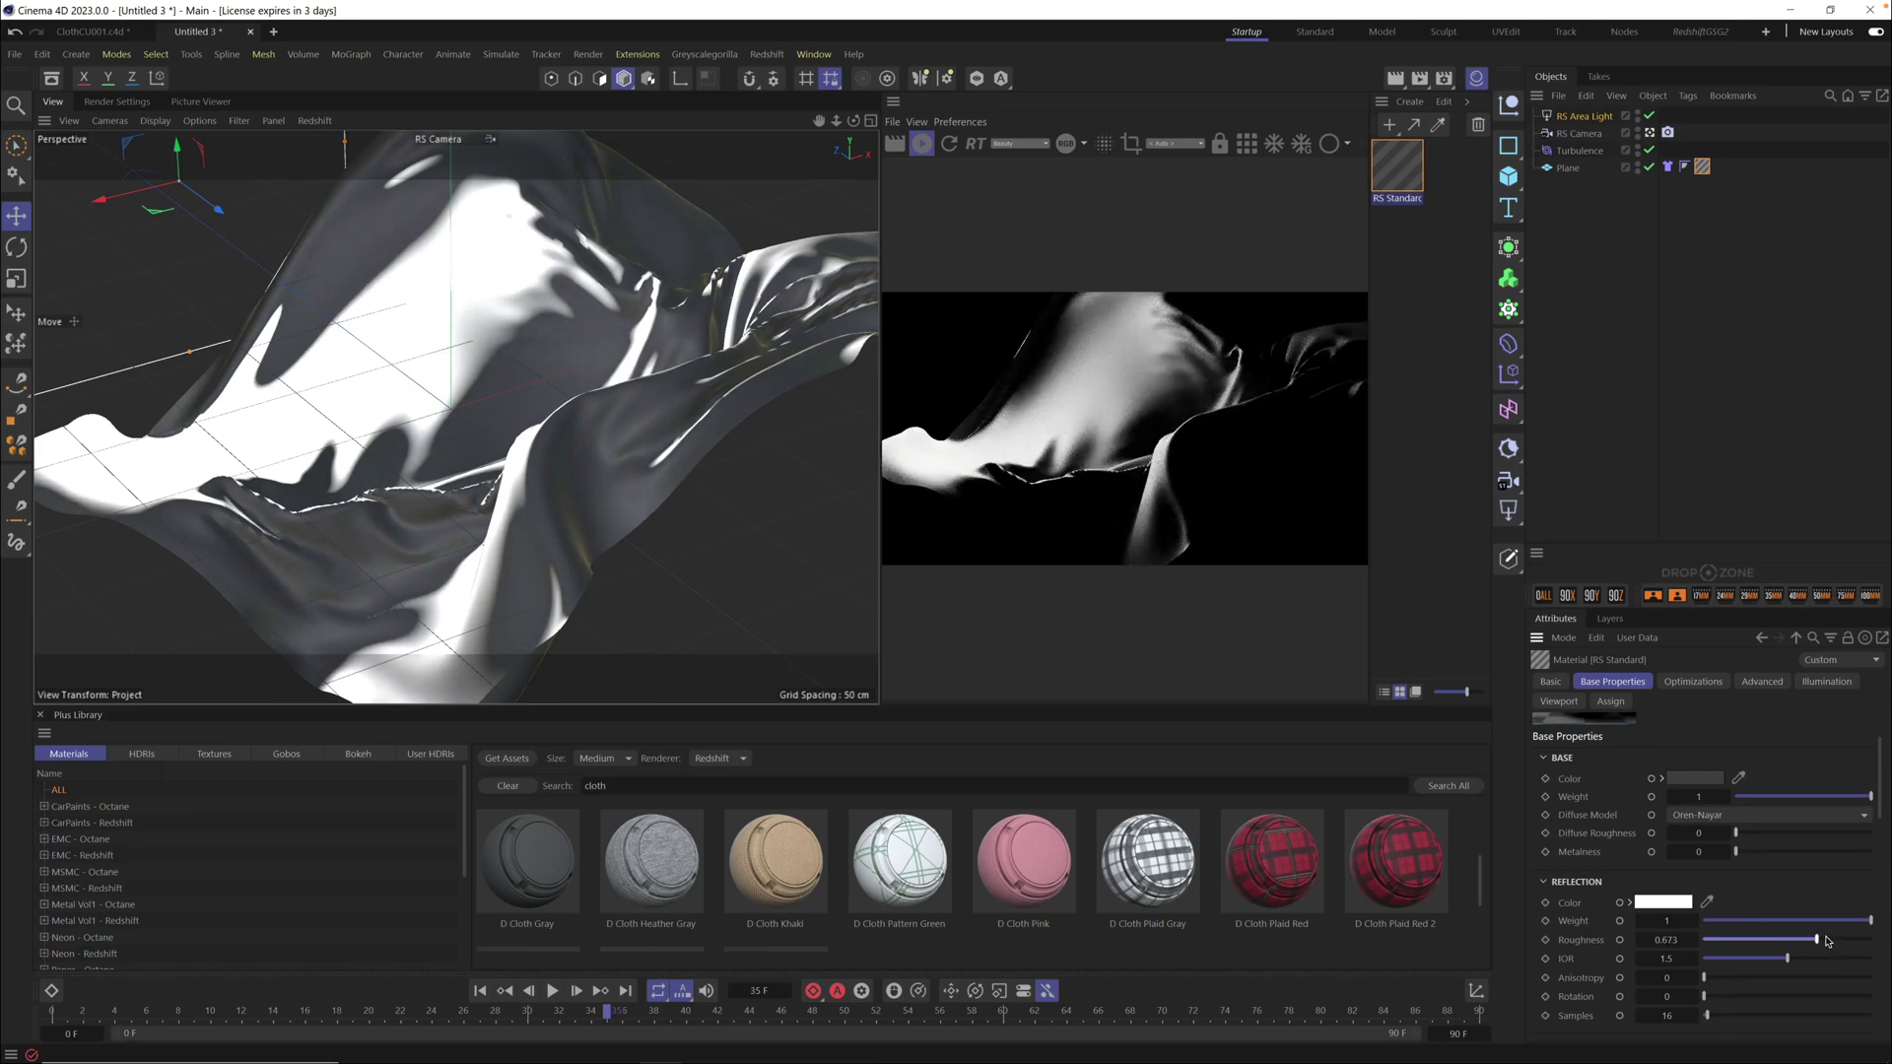
pyautogui.moveTo(1817, 941); pyautogui.dragTo(1822, 940)
# Set the cloth material's sheen weight to 0.114
pyautogui.moveTo(1882, 784); pyautogui.dragTo(1887, 934)
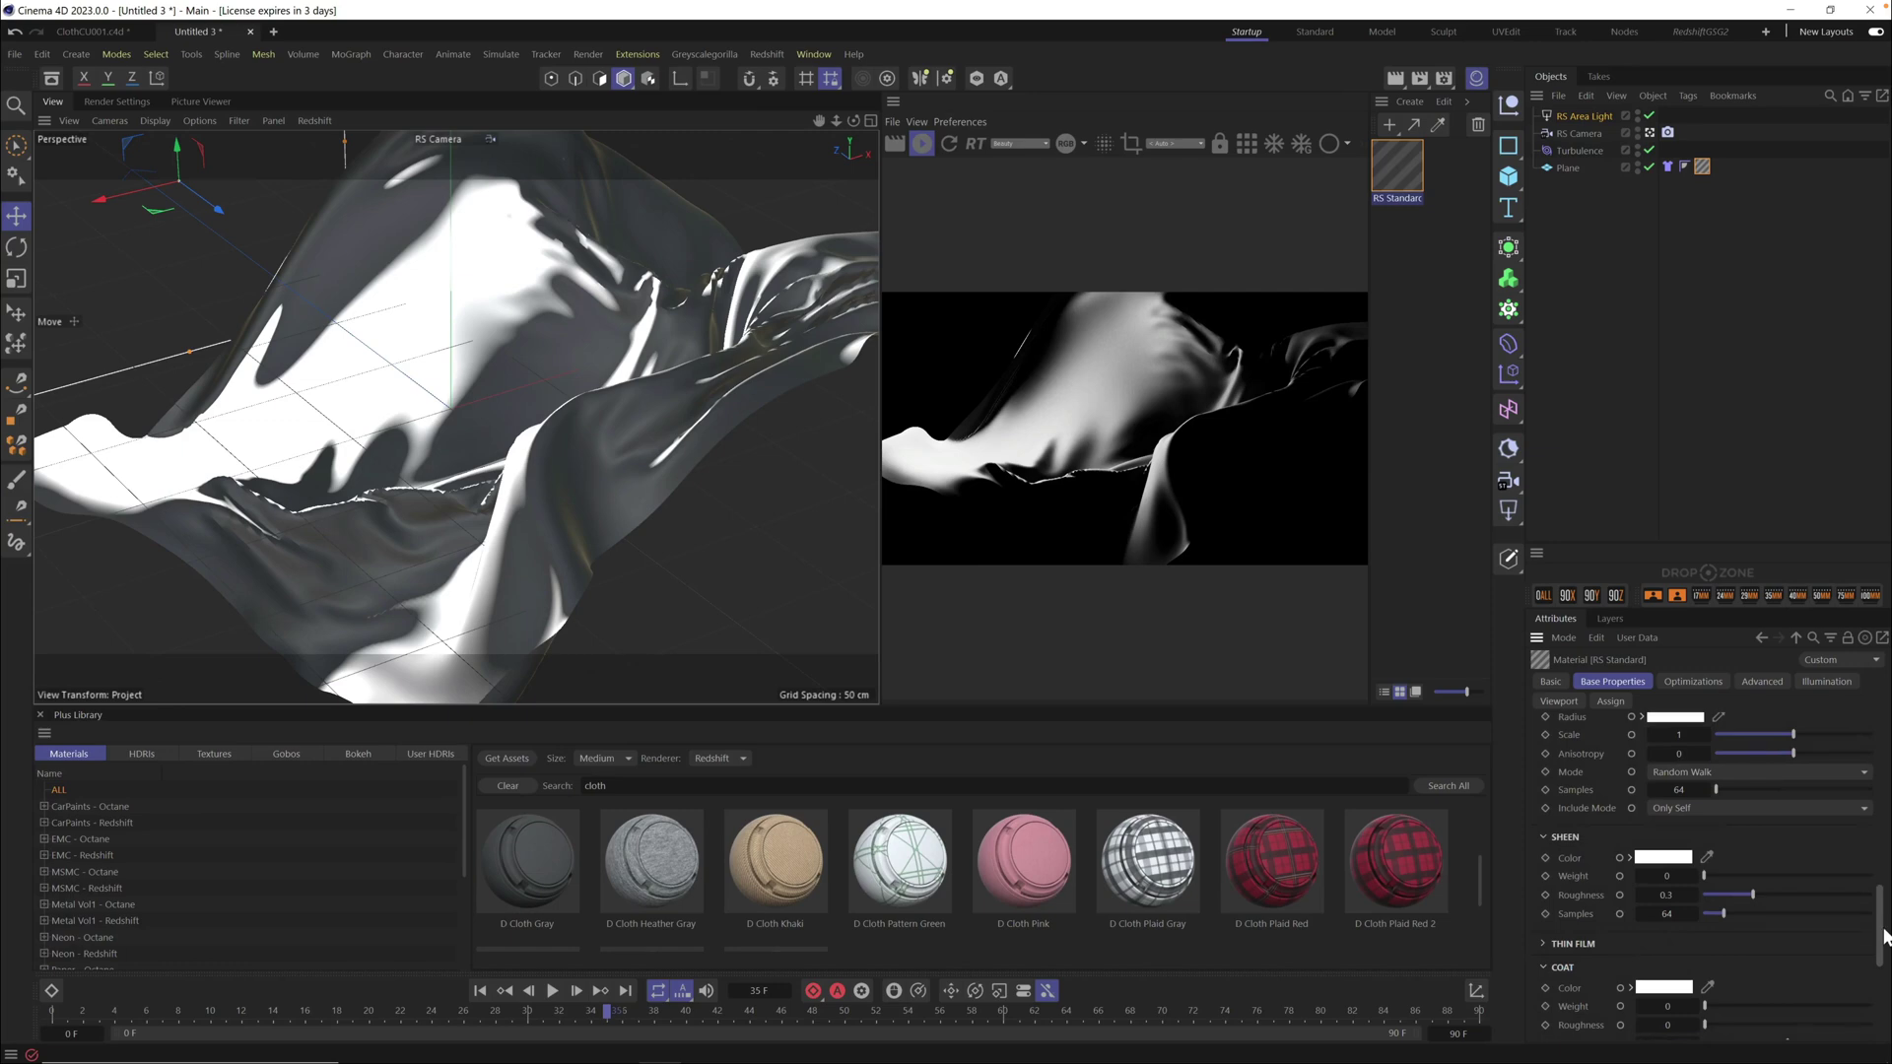
pyautogui.scroll(-1, 1854, 912)
pyautogui.click(1727, 865)
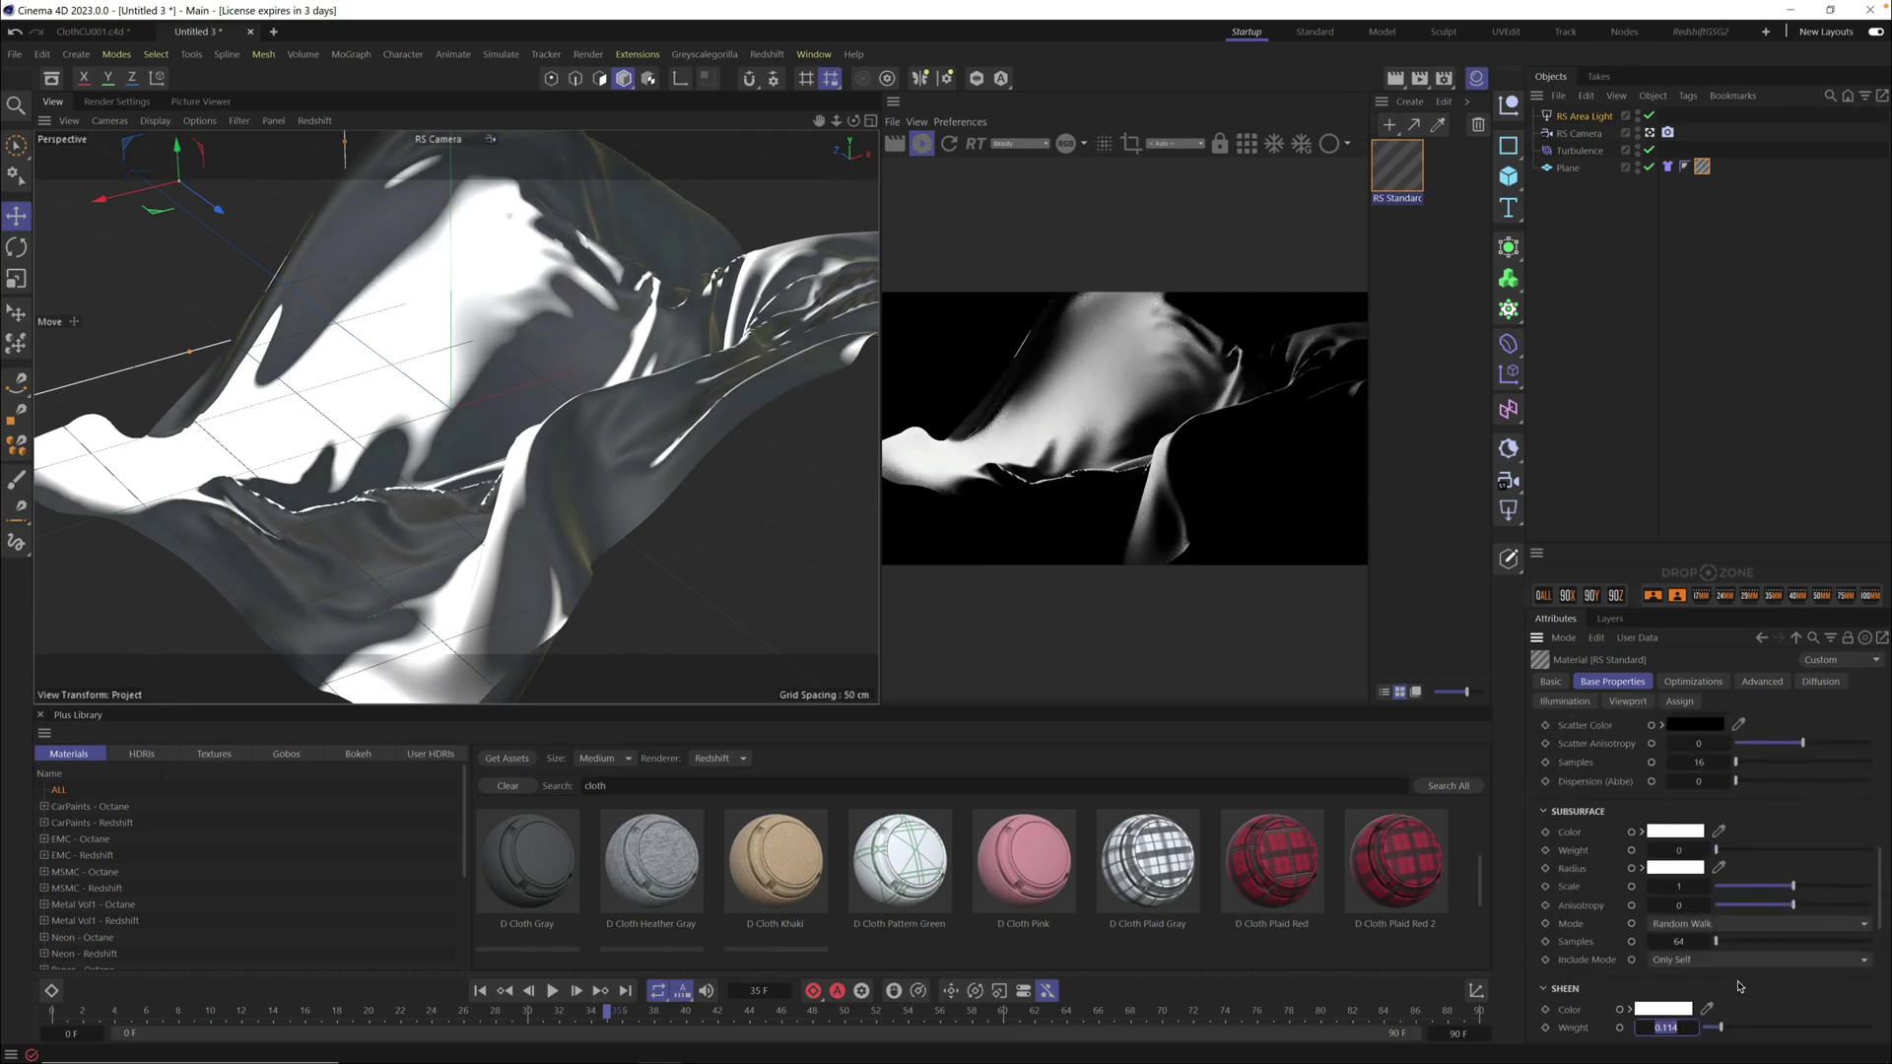
# Set the cloth material's coat weight to 0.161 and coat roughness to 0.334
pyautogui.moveTo(1878, 864); pyautogui.dragTo(1744, 920)
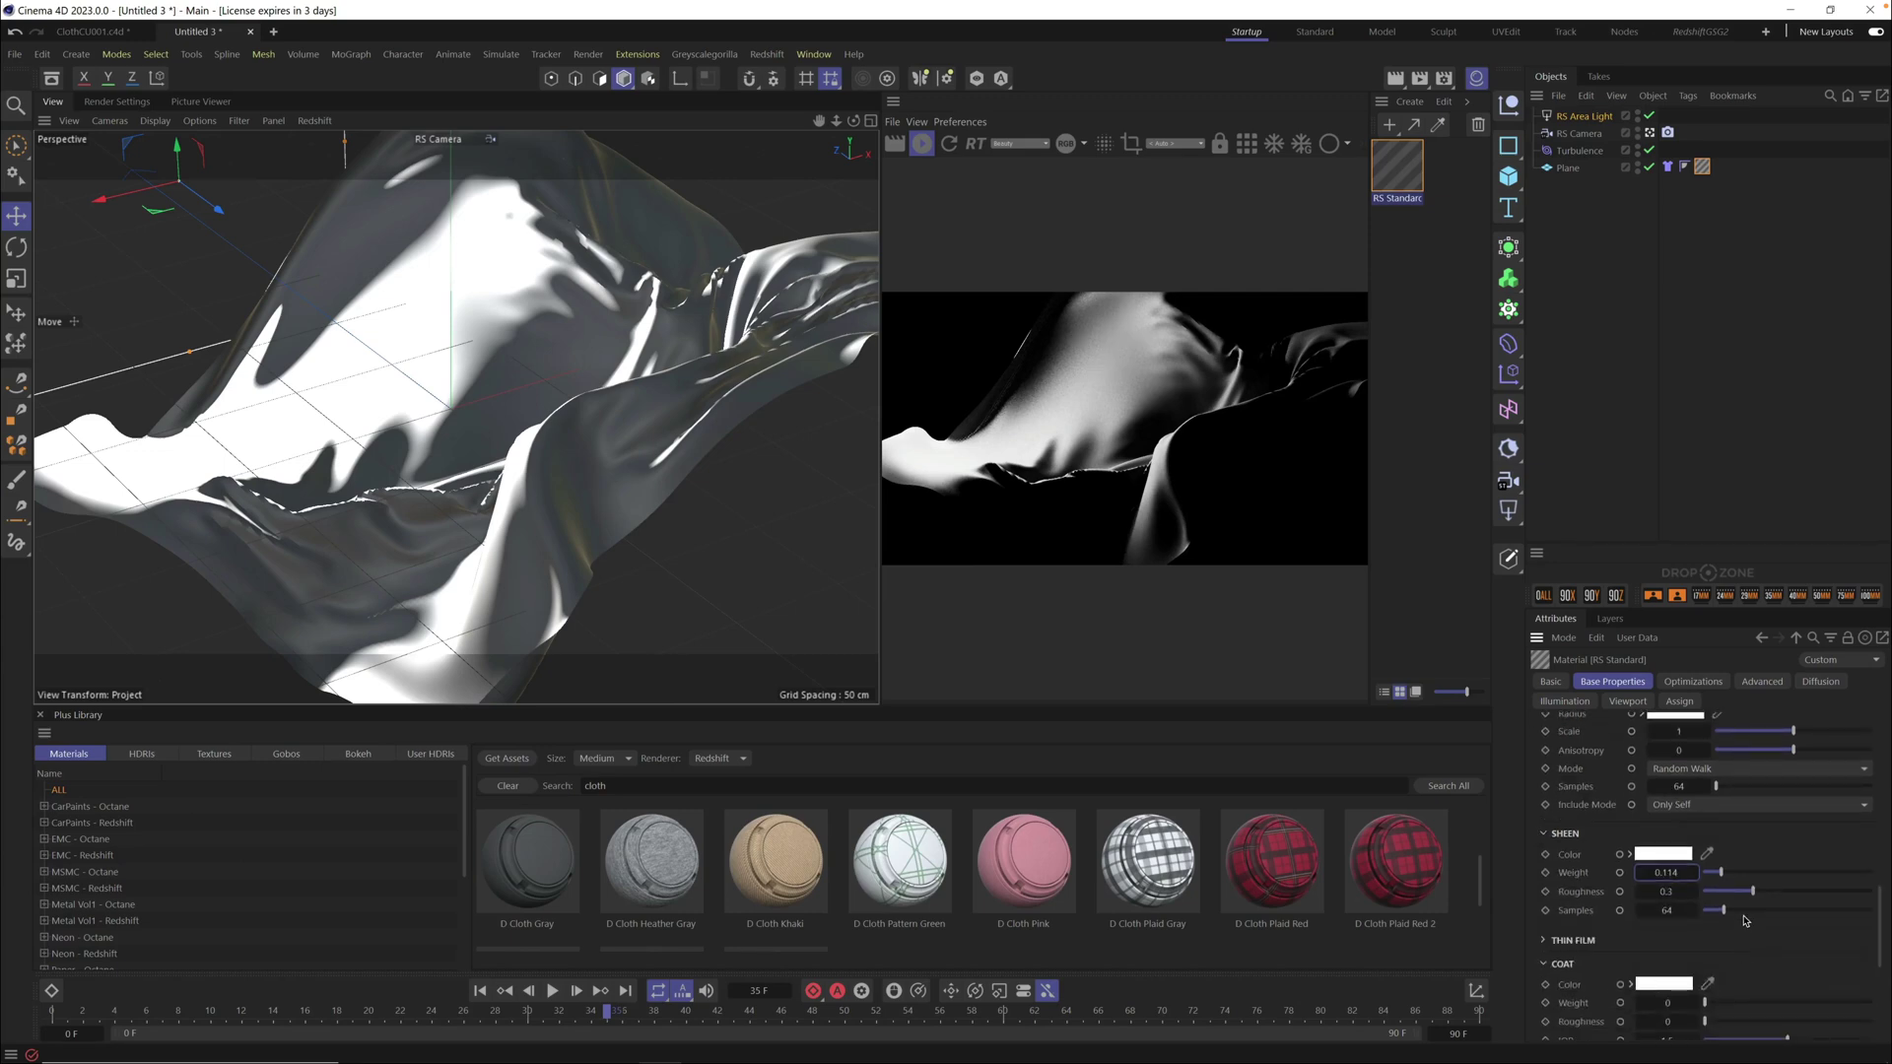
pyautogui.click(1731, 1003)
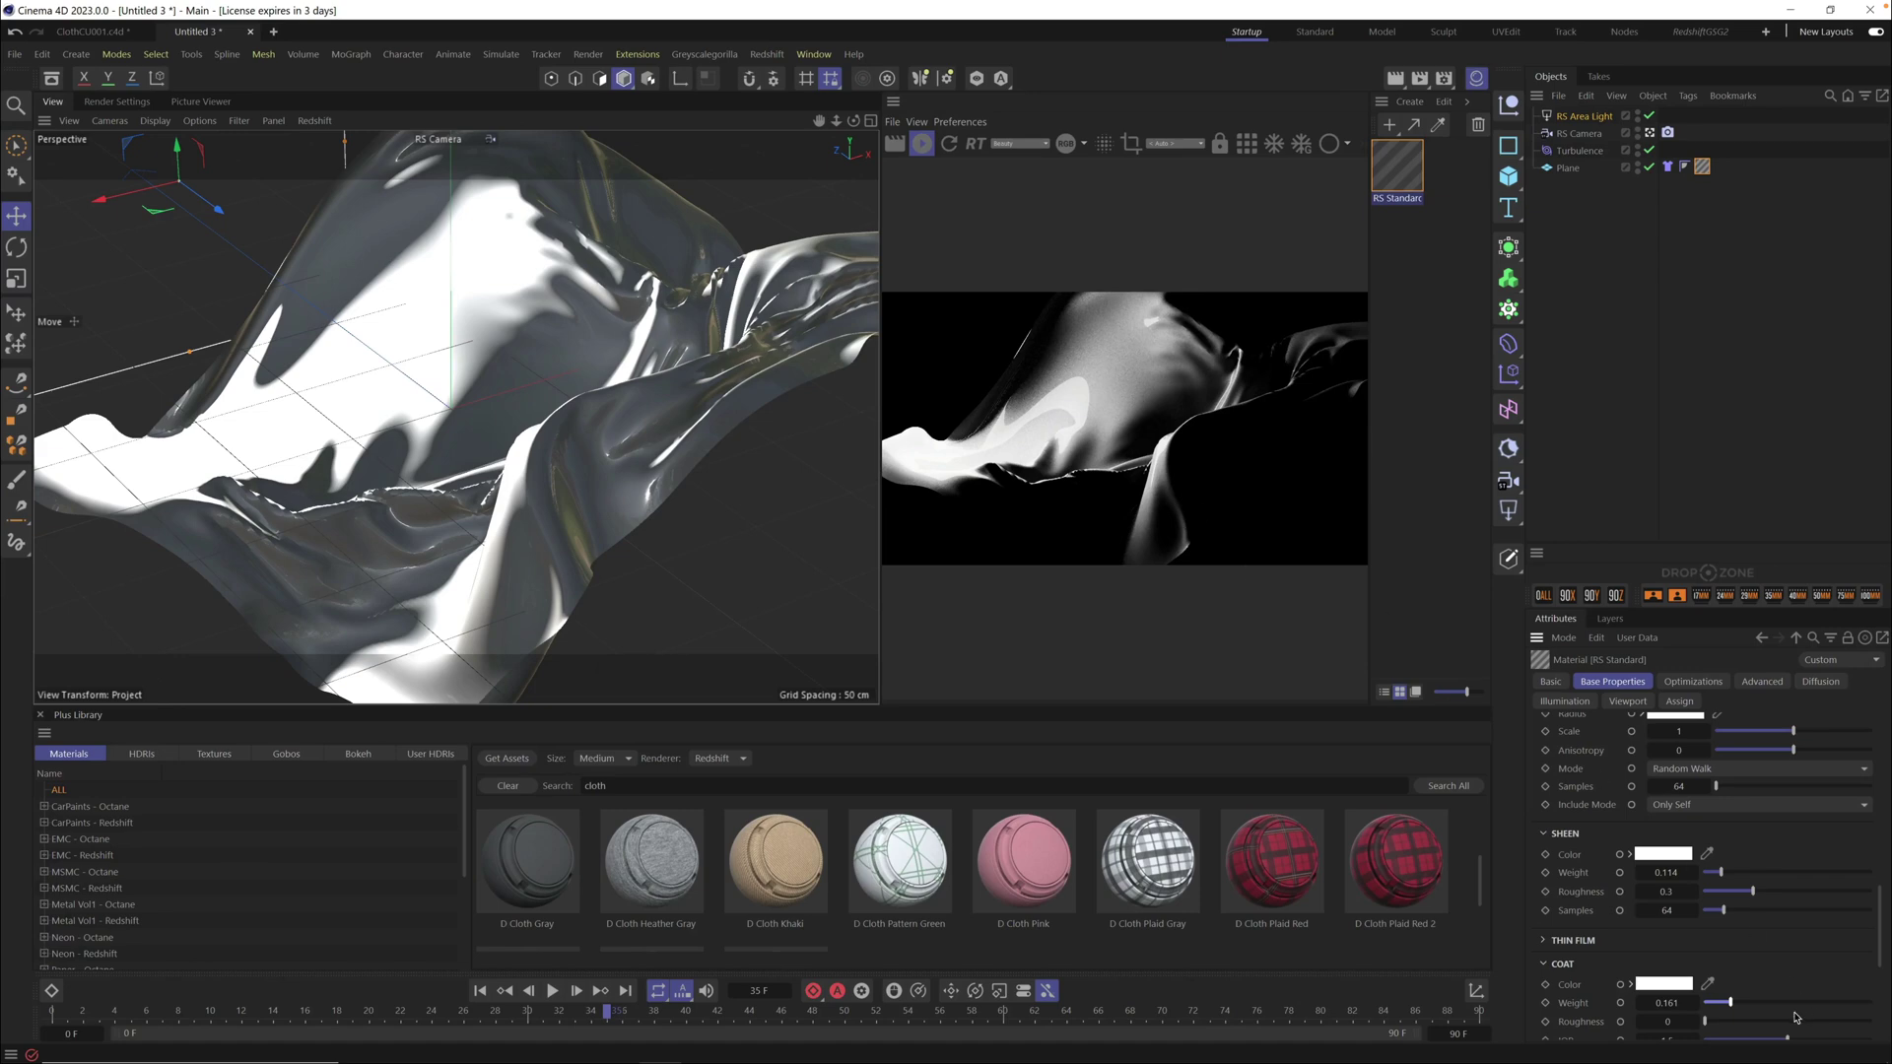
pyautogui.moveTo(1774, 1021); pyautogui.dragTo(1814, 1021)
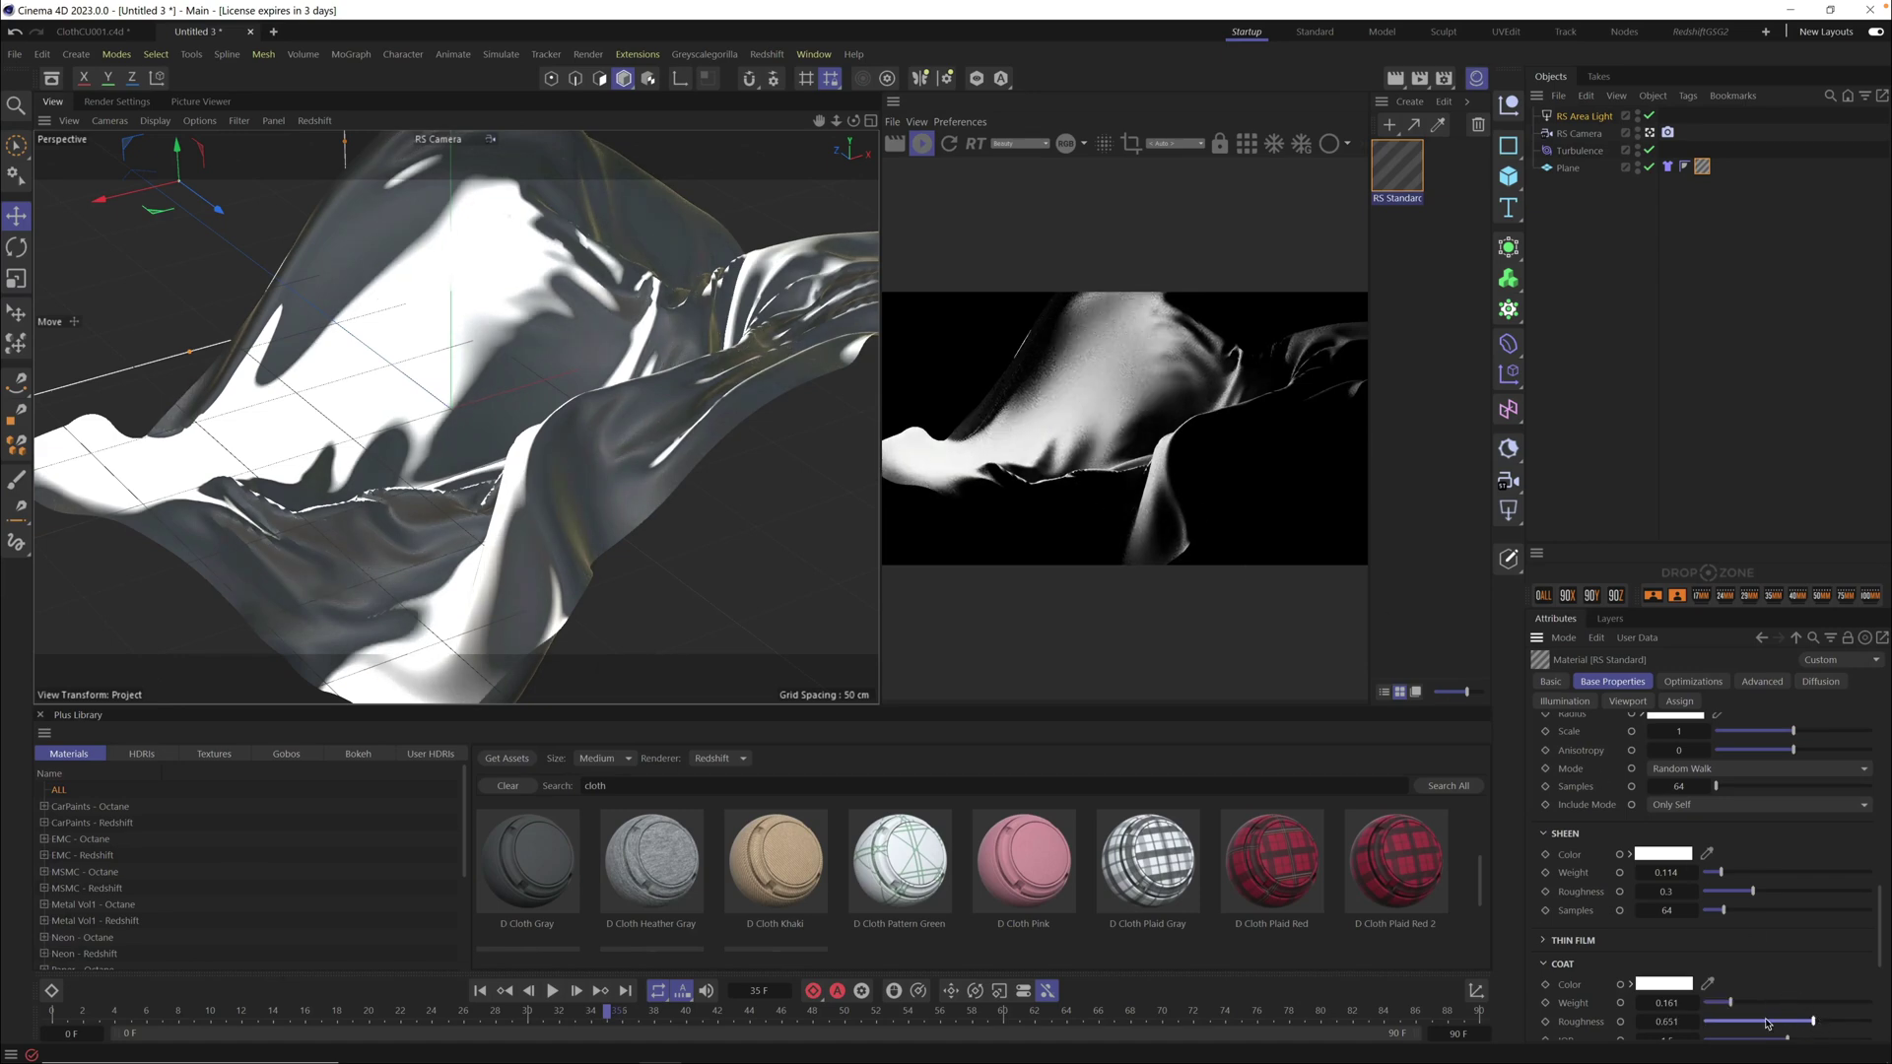
pyautogui.click(1760, 1022)
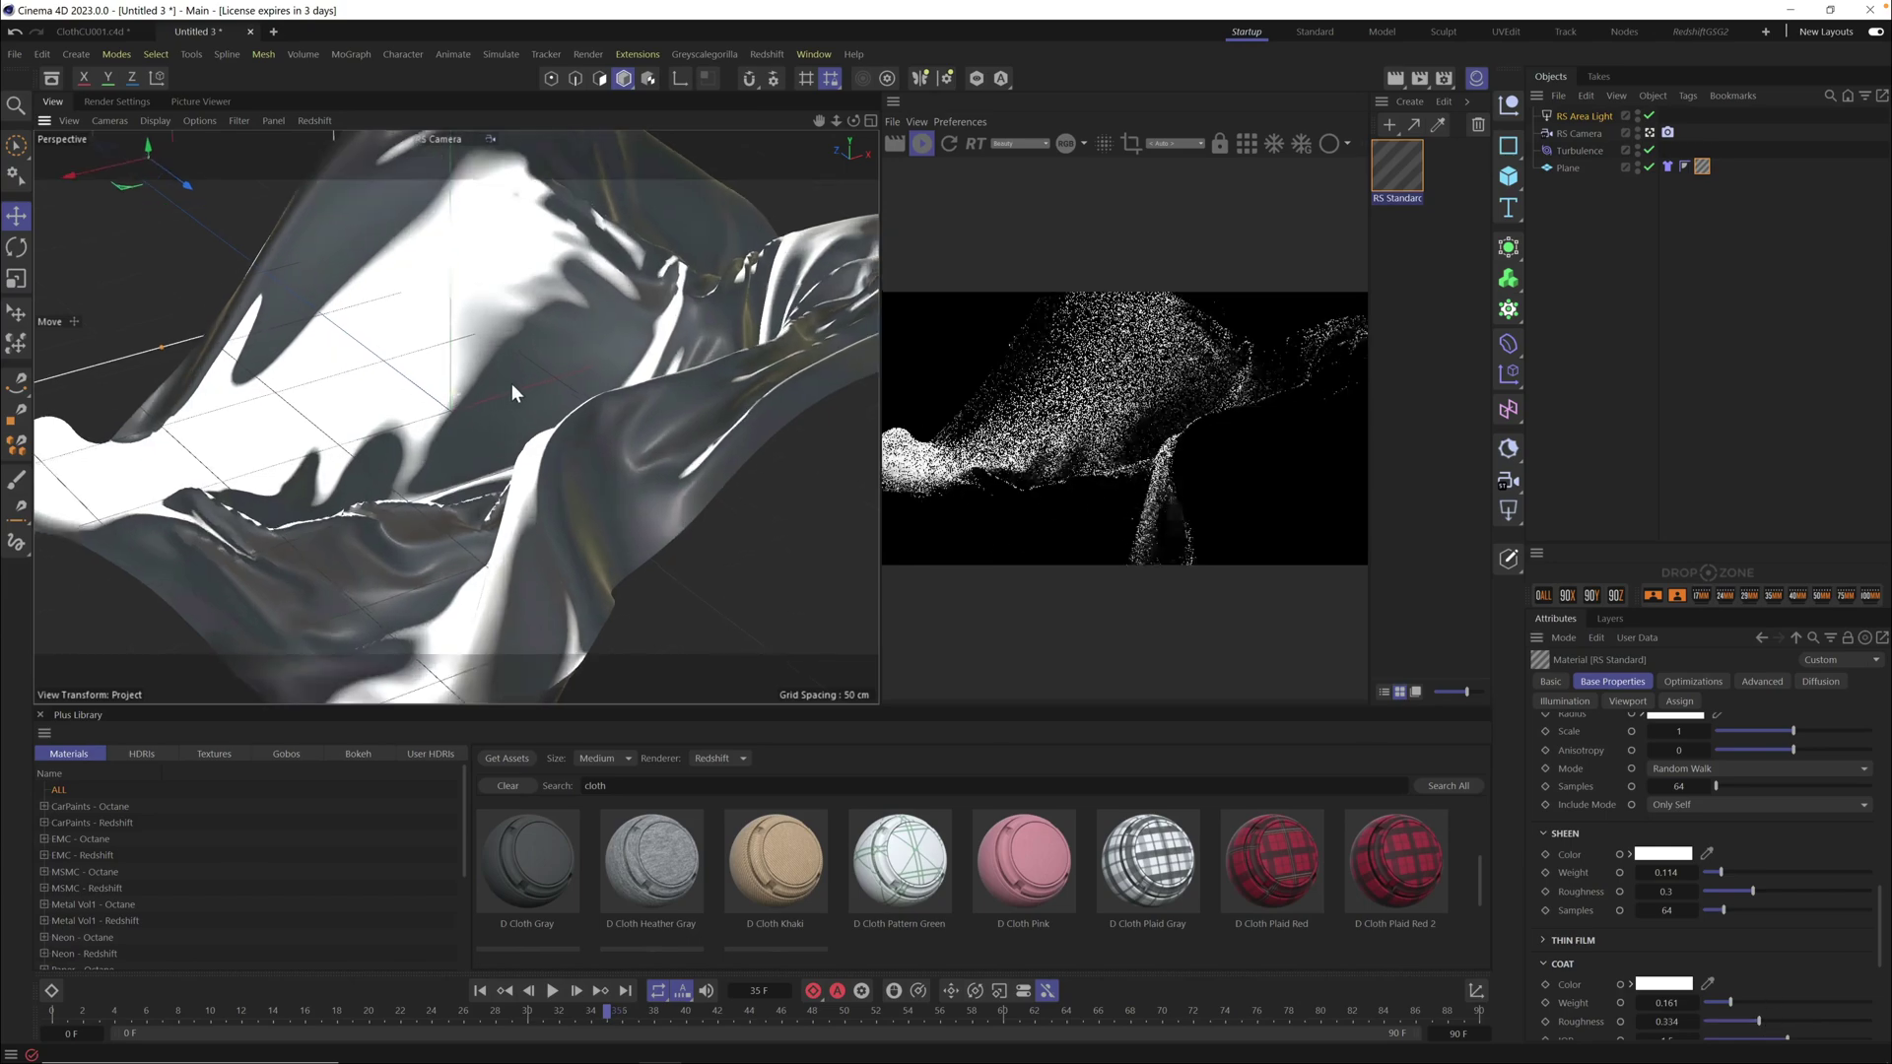
# Reframe the Redshift camera close up on the folds of the cloth
pyautogui.keyDown('alt'); pyautogui.moveTo(520, 397); pyautogui.dragTo(647, 303); pyautogui.keyUp('alt')
pyautogui.keyDown('alt'); pyautogui.moveTo(412, 545); pyautogui.dragTo(601, 383); pyautogui.keyUp('alt')
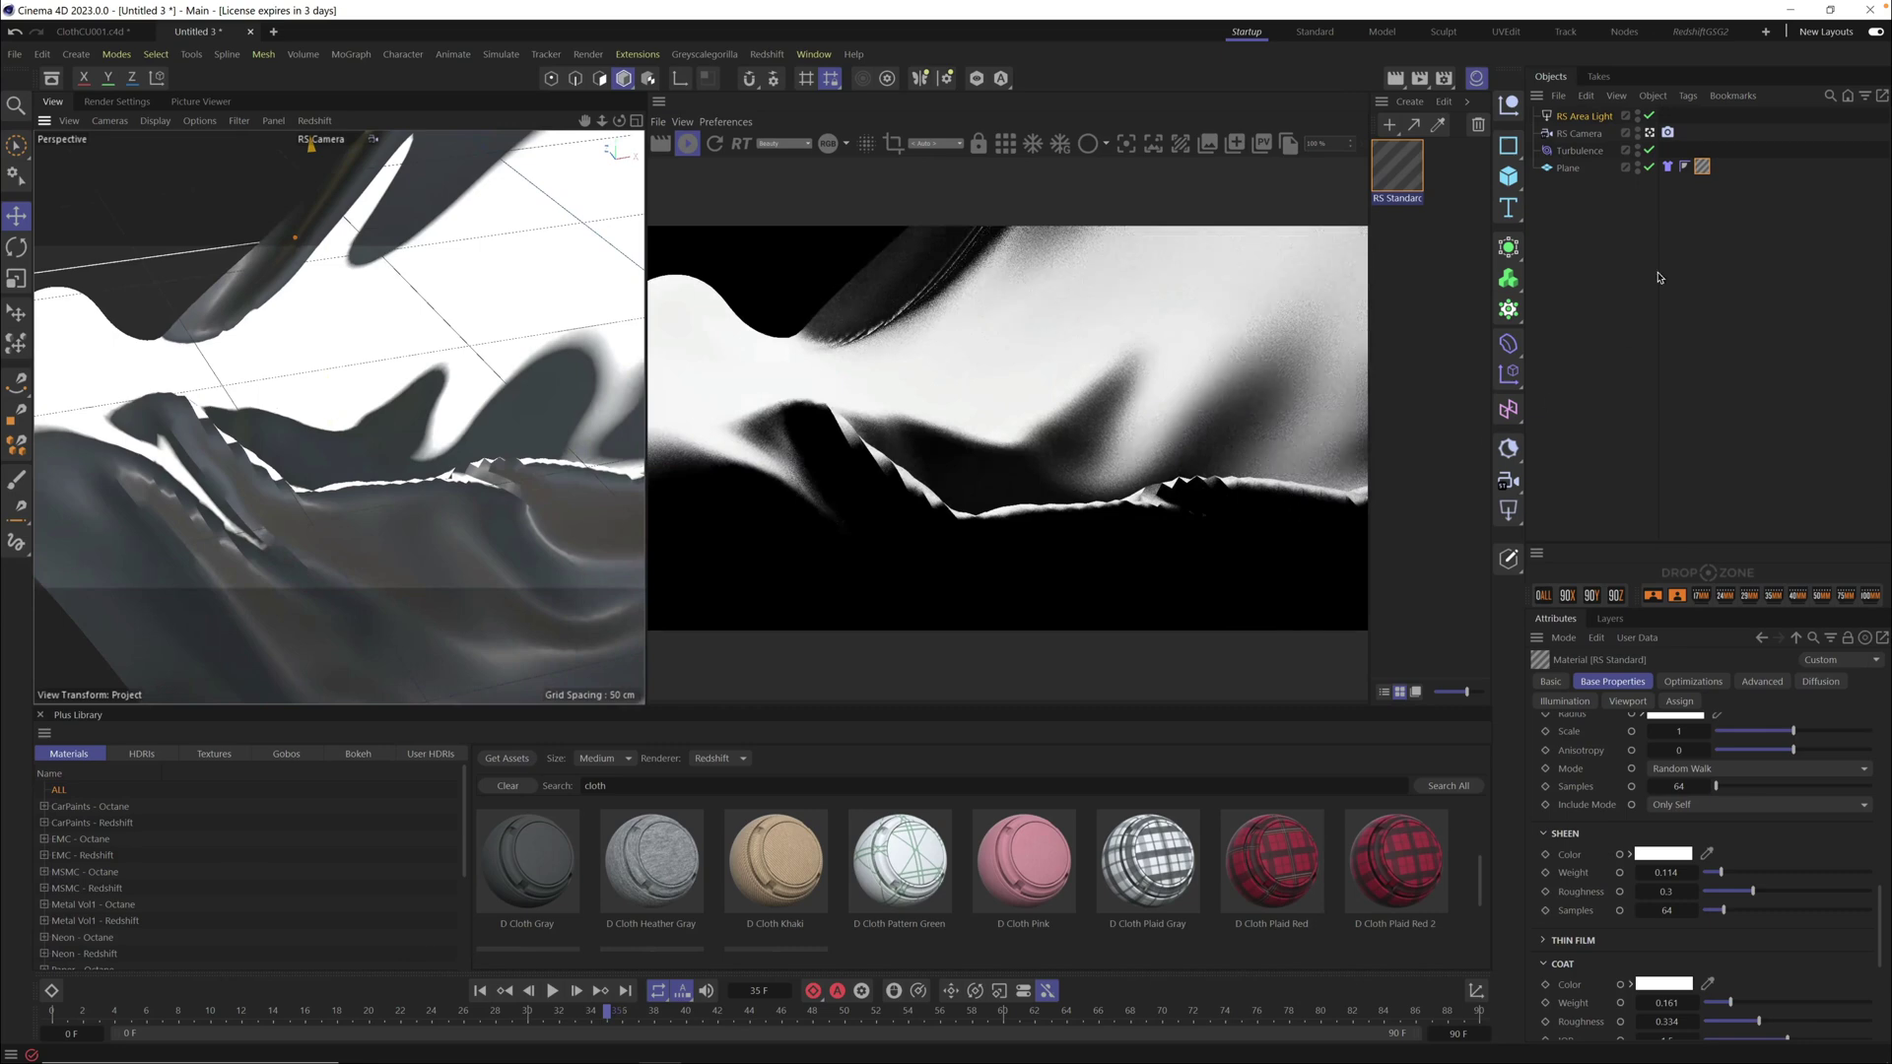
# Try smoothing the plane with a parent Subdivision Surface, and take the plane back out and delete the generator
pyautogui.click(1572, 168)
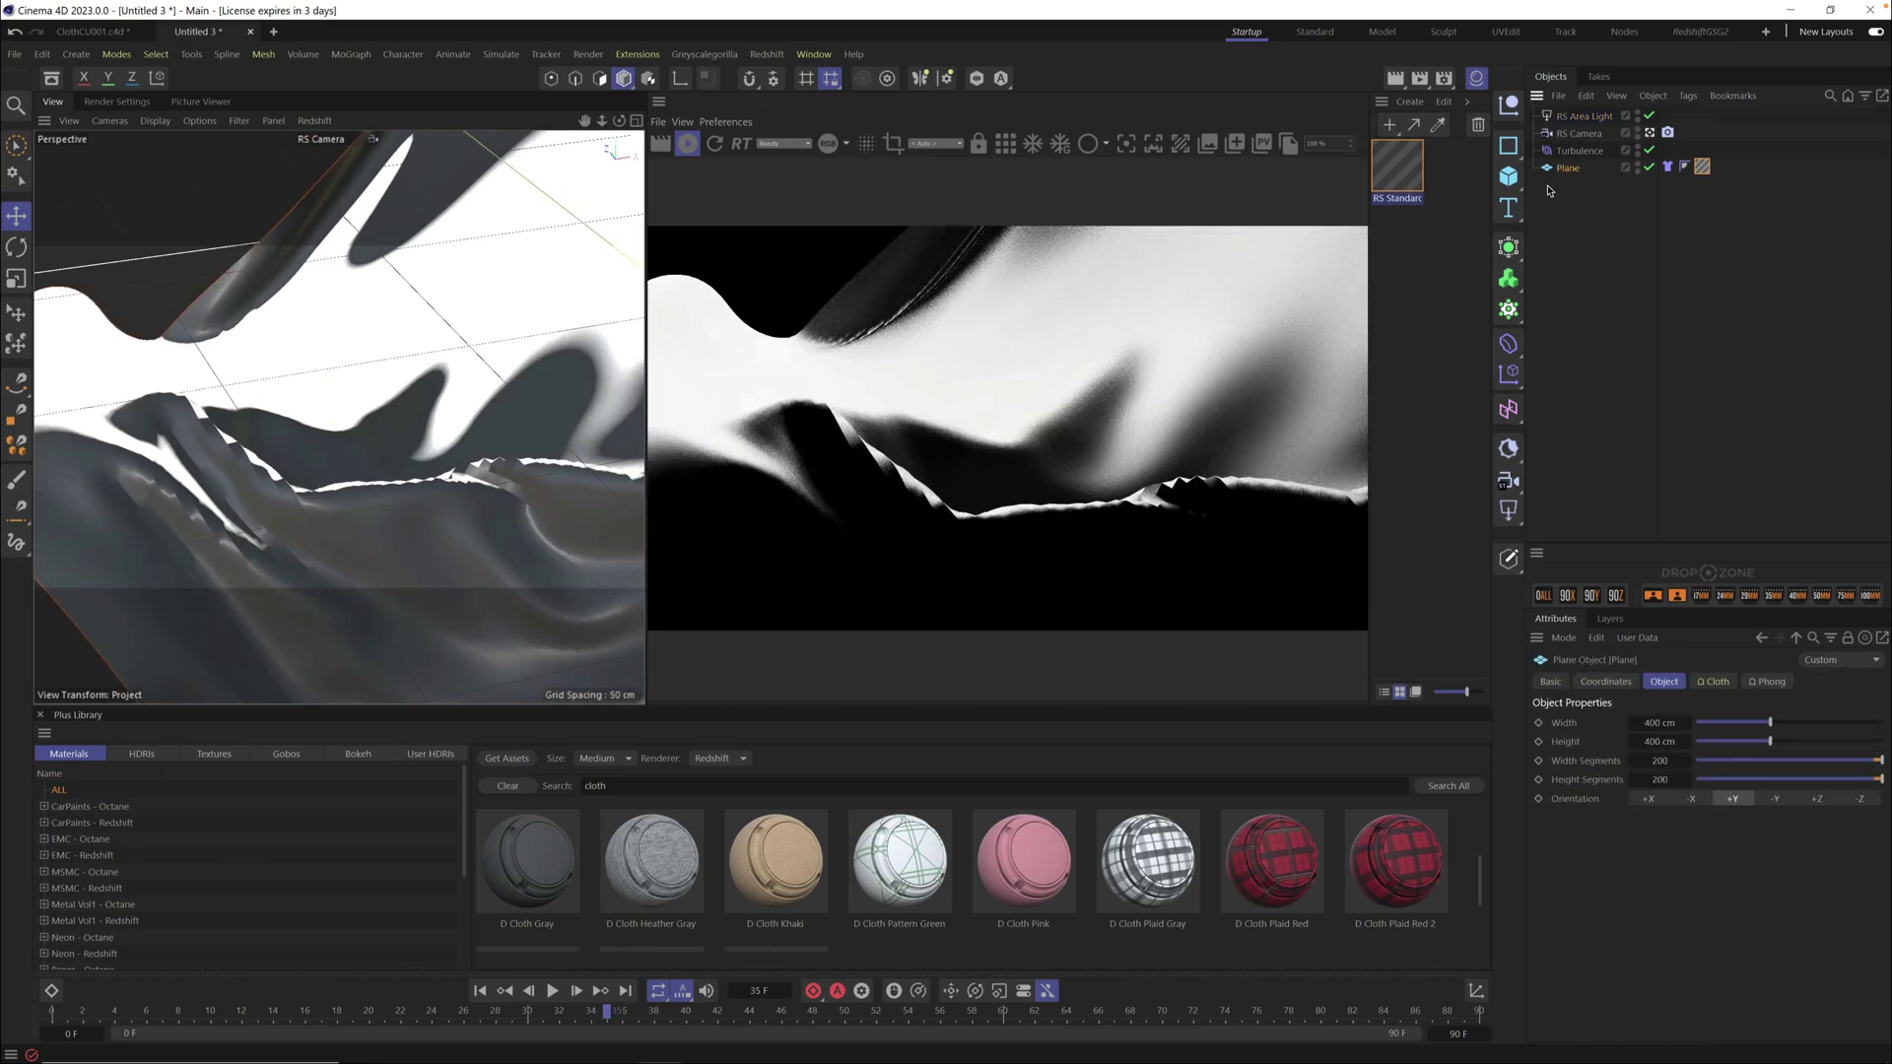
pyautogui.keyDown('alt'); pyautogui.click(1509, 251); pyautogui.keyUp('alt')
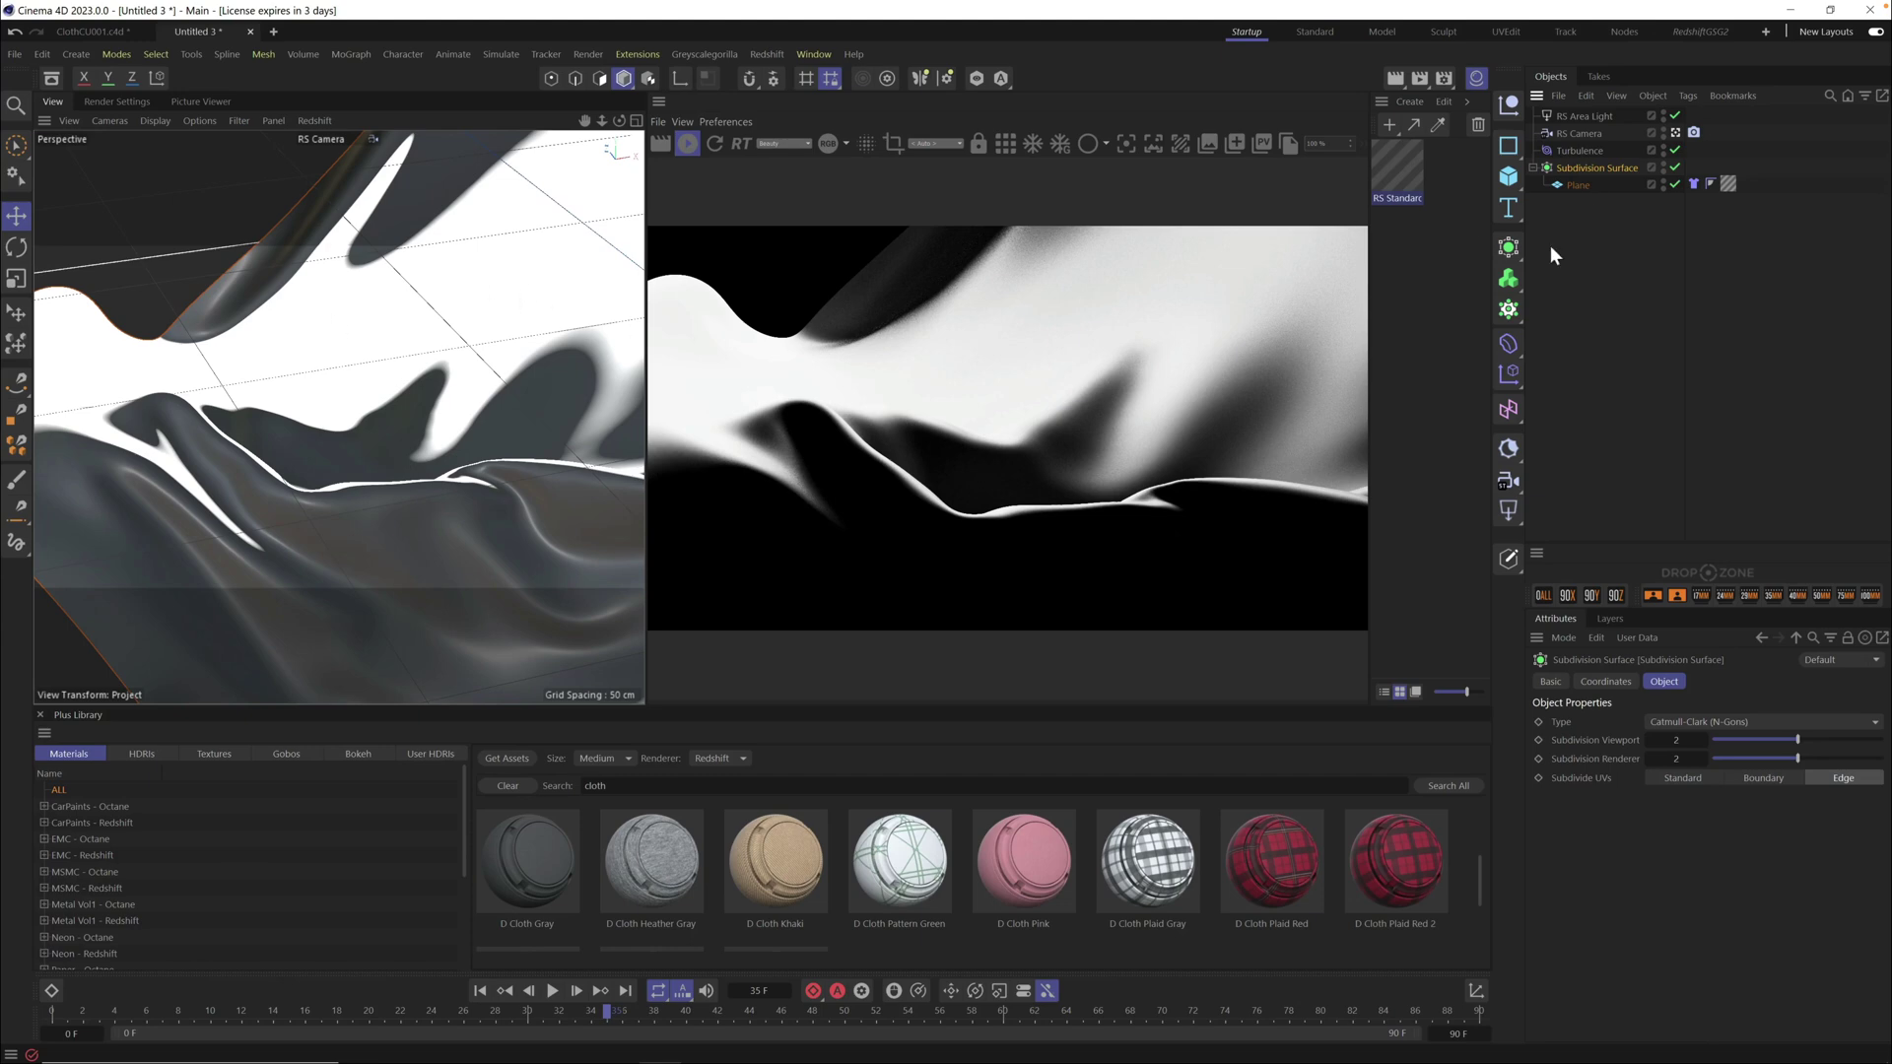
pyautogui.moveTo(1580, 191); pyautogui.dragTo(1583, 191)
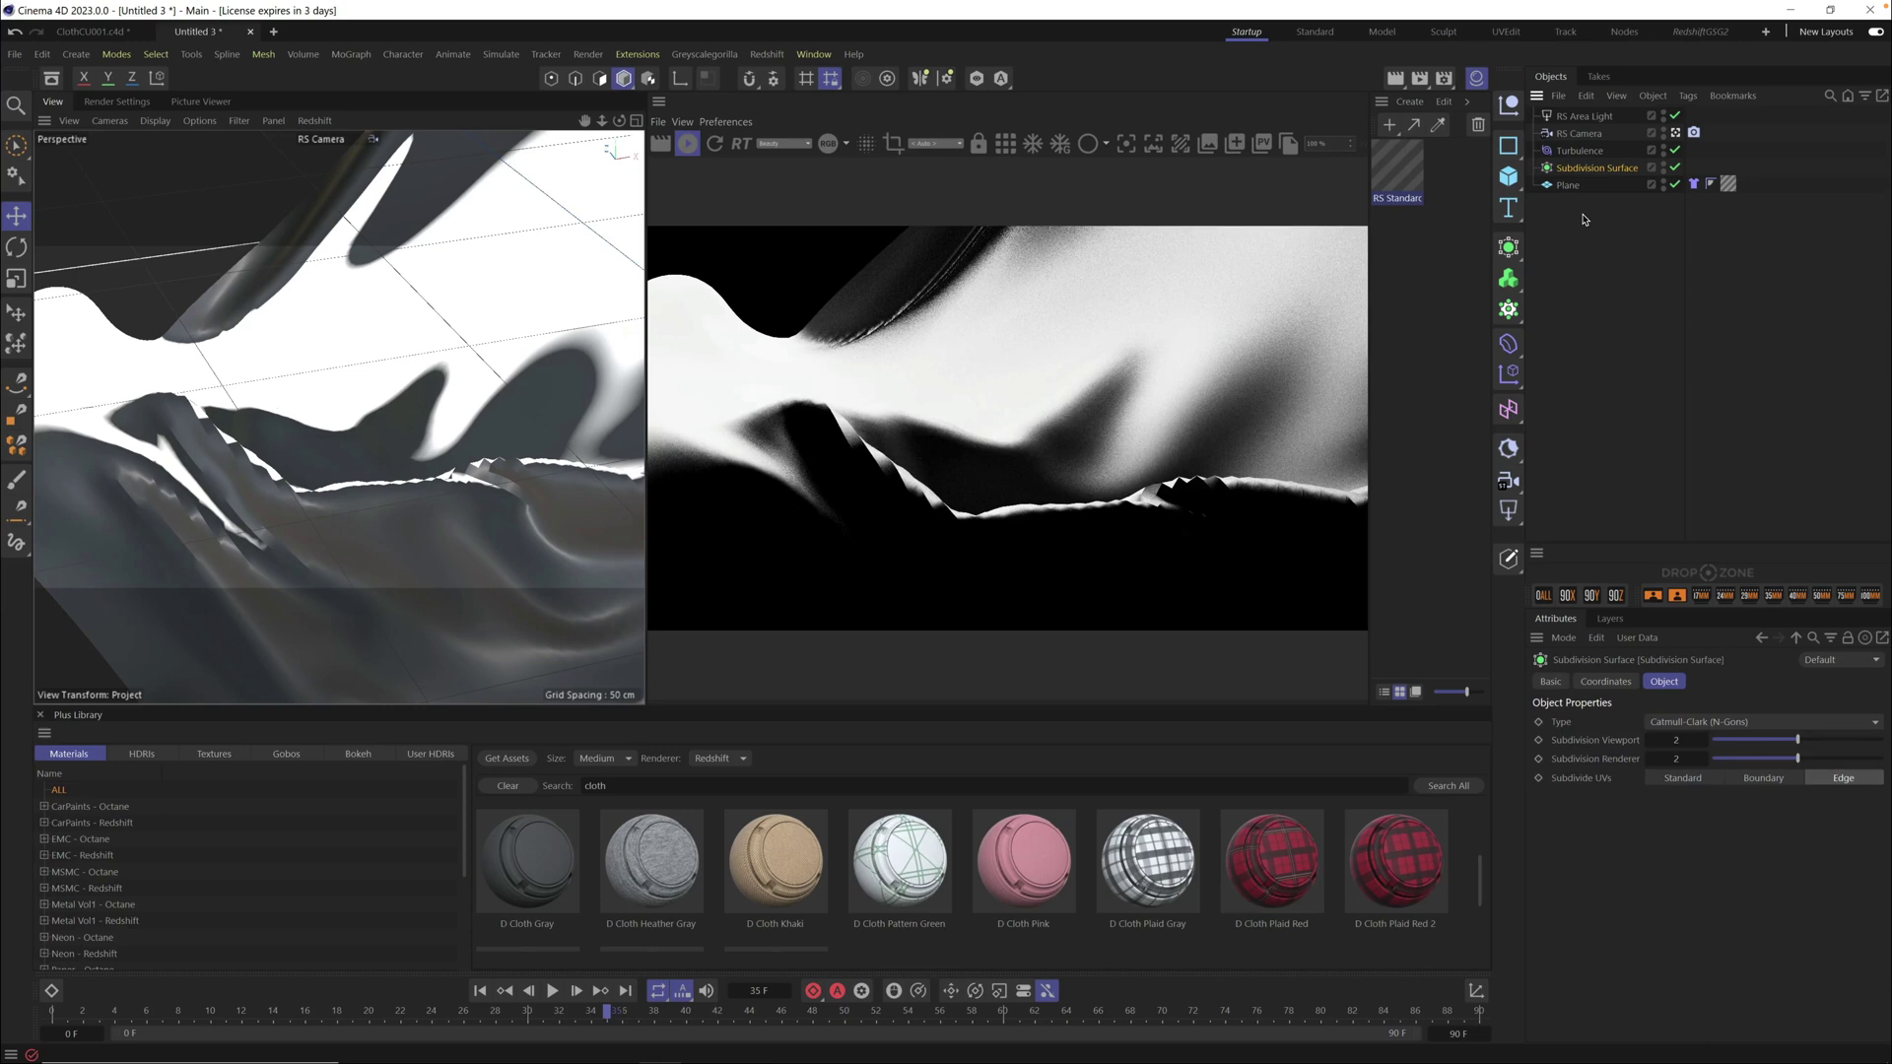
pyautogui.press('Delete')
pyautogui.click(1568, 169)
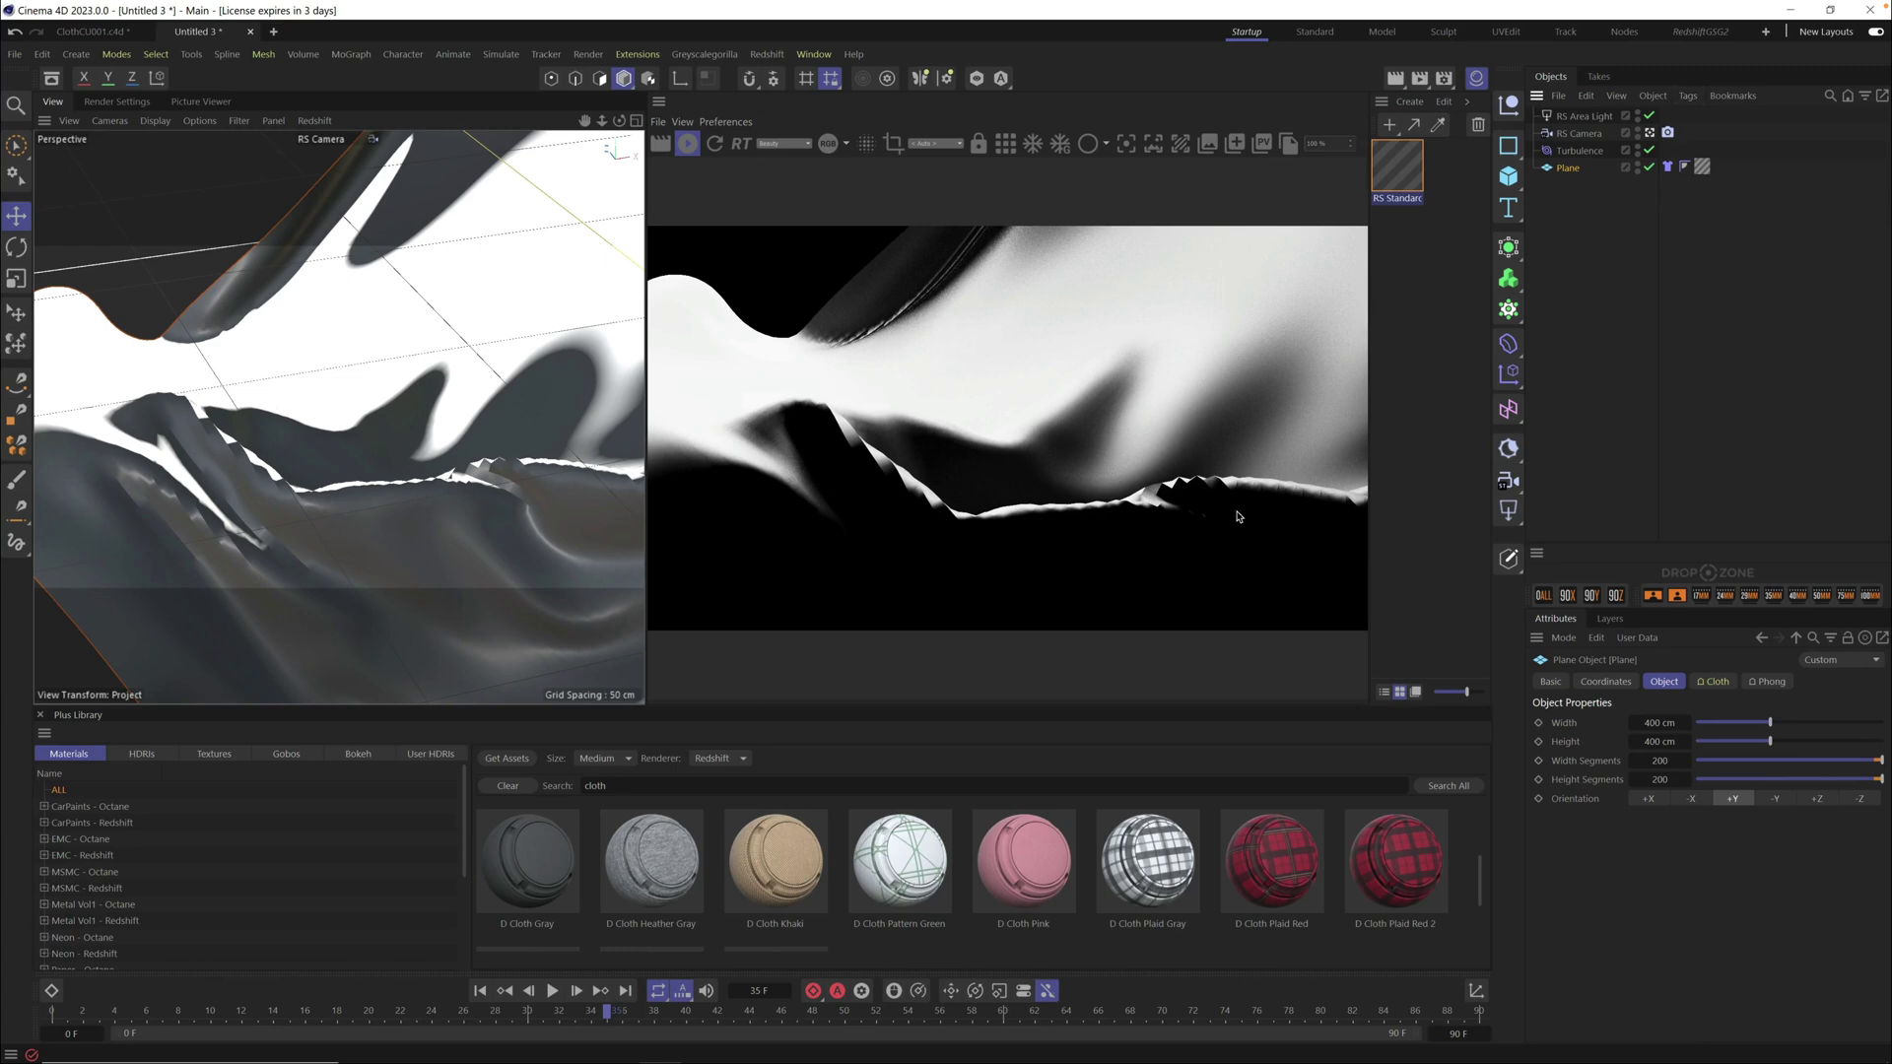
# Add an RS Object render tag to the plane and enable its overridden geometry tessellation with maximum subdivisions of 3
pyautogui.click(1690, 96)
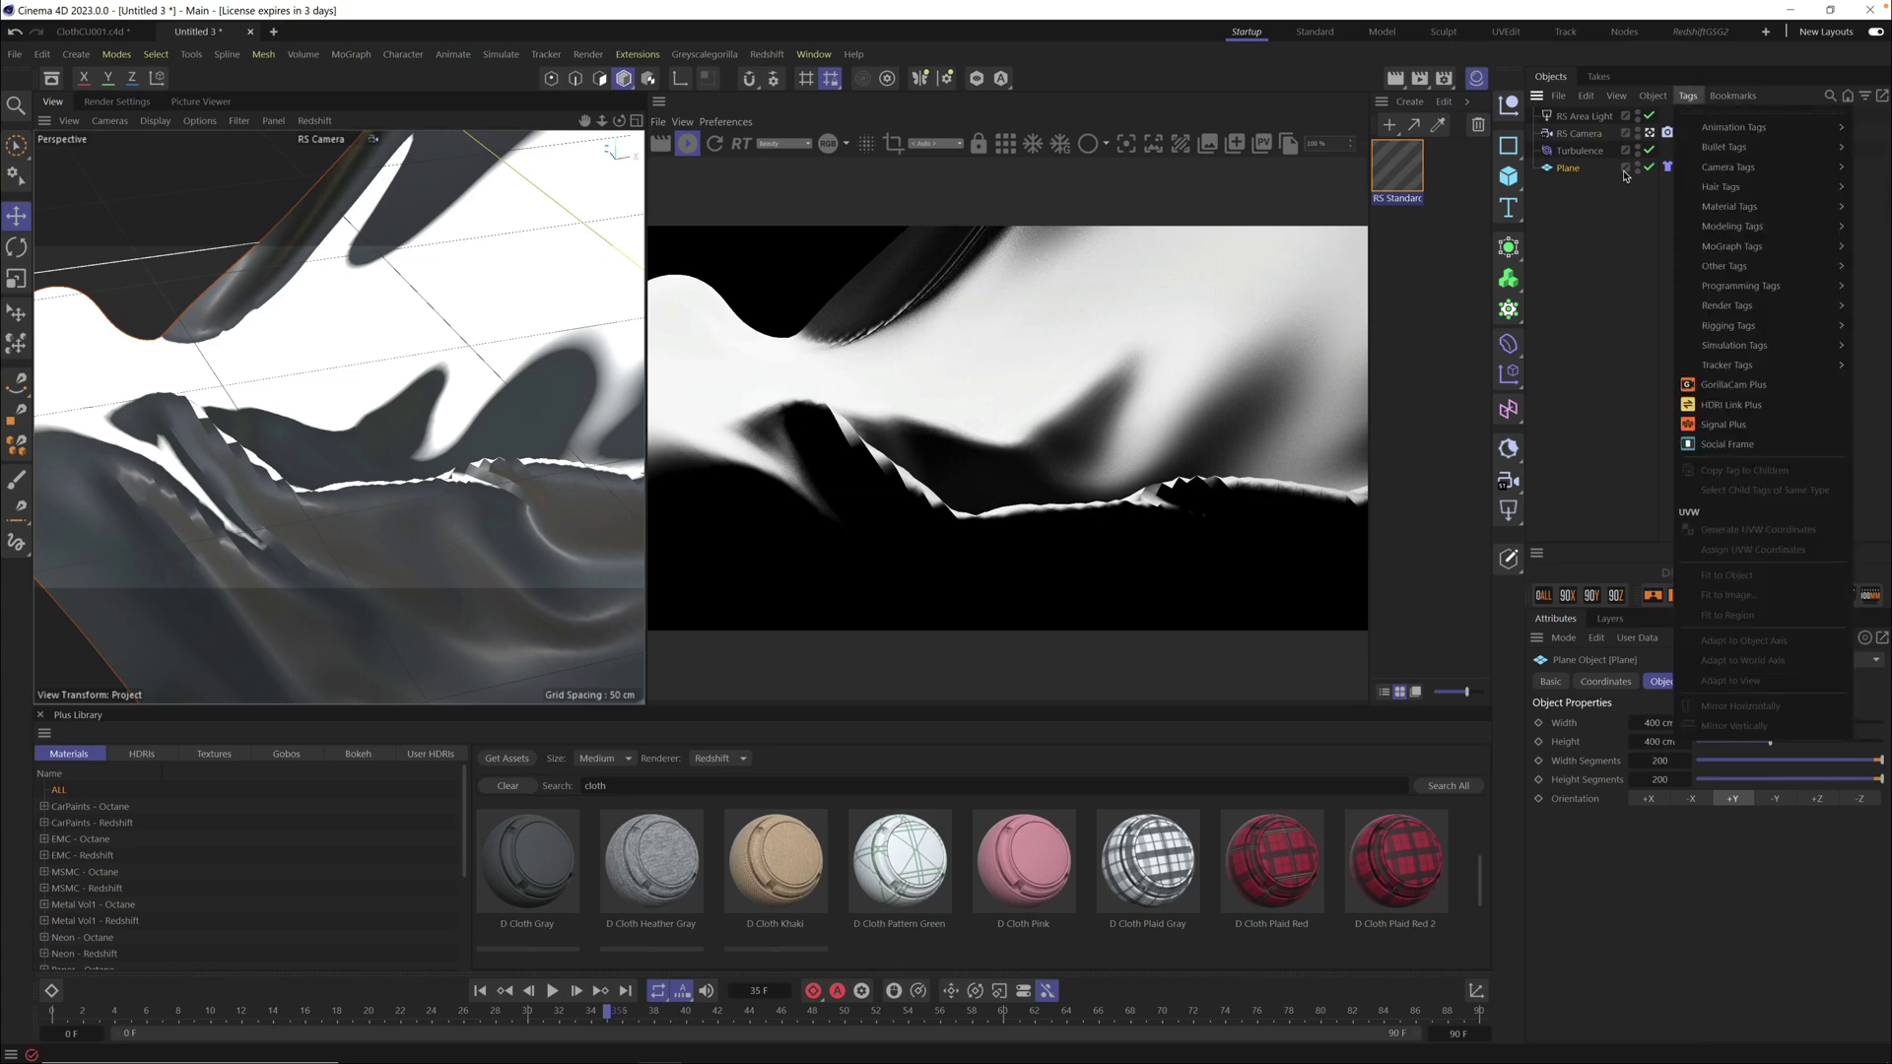
pyautogui.moveTo(1740, 306)
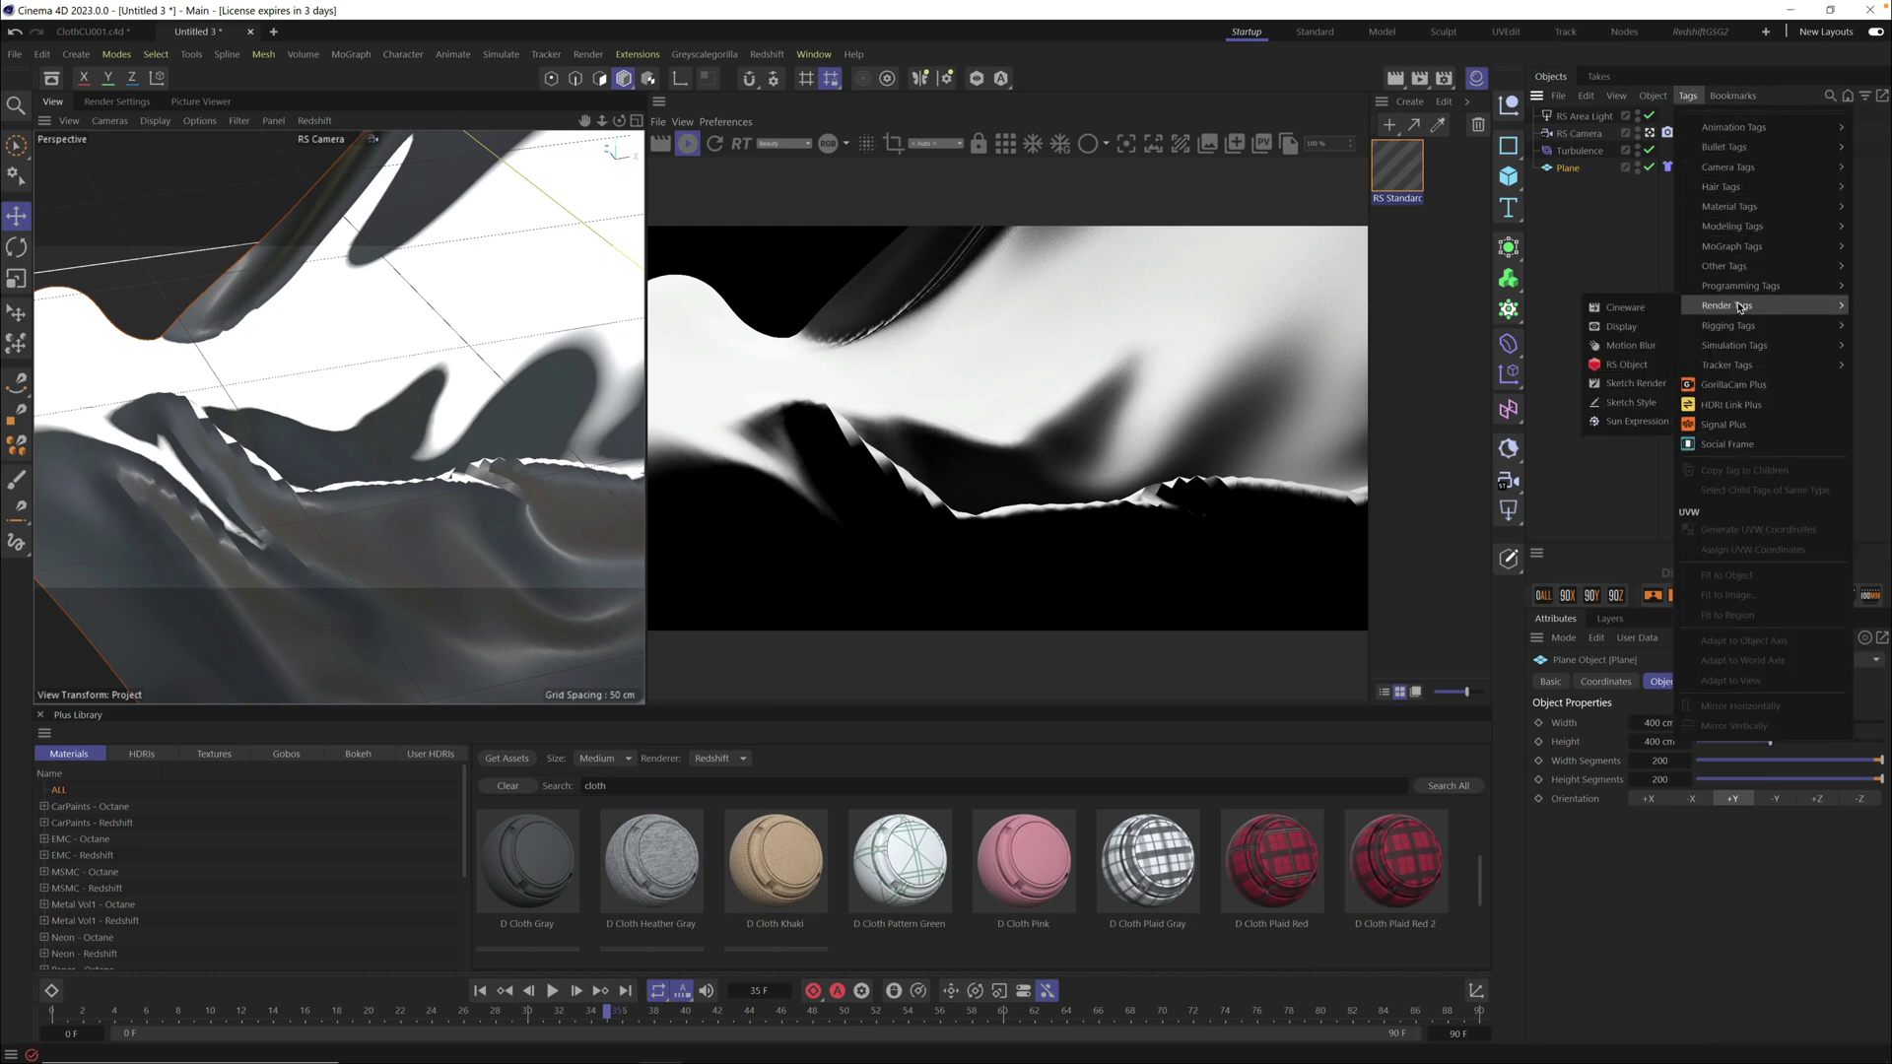
pyautogui.click(1640, 363)
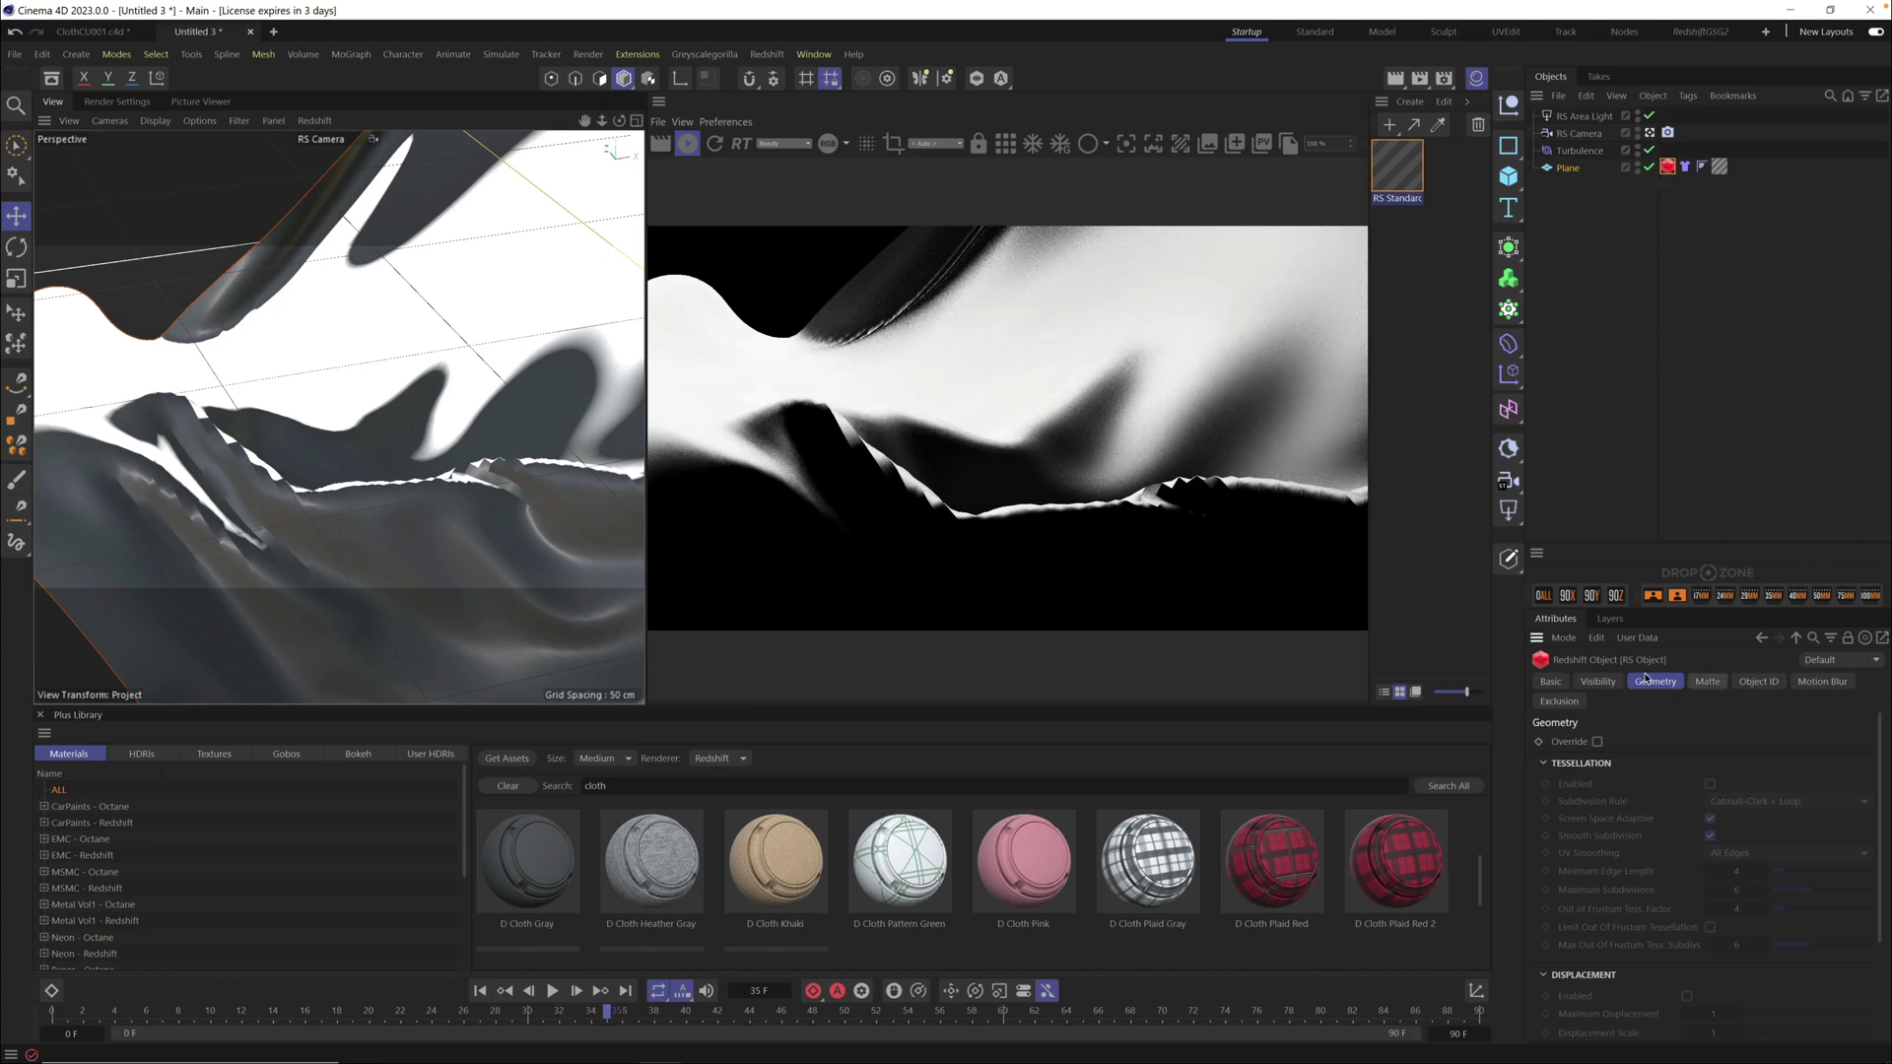
pyautogui.click(1598, 742)
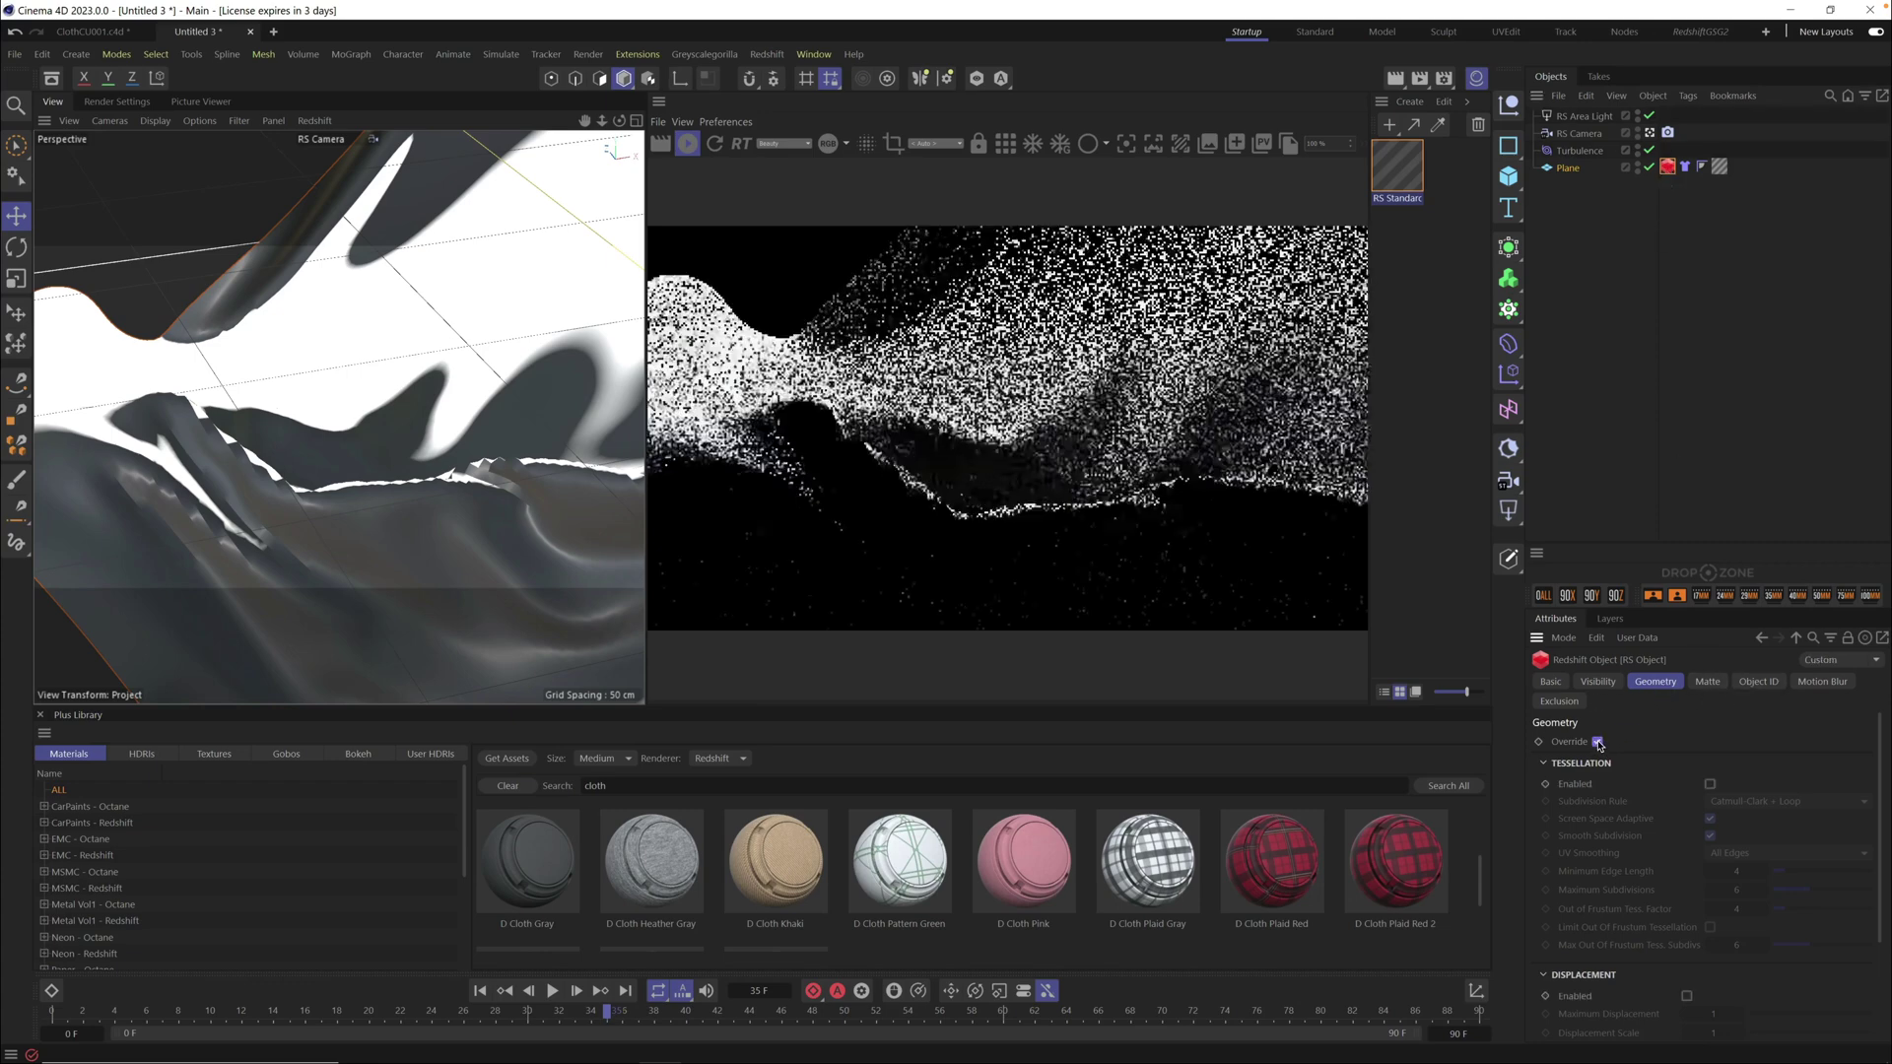
pyautogui.click(1710, 785)
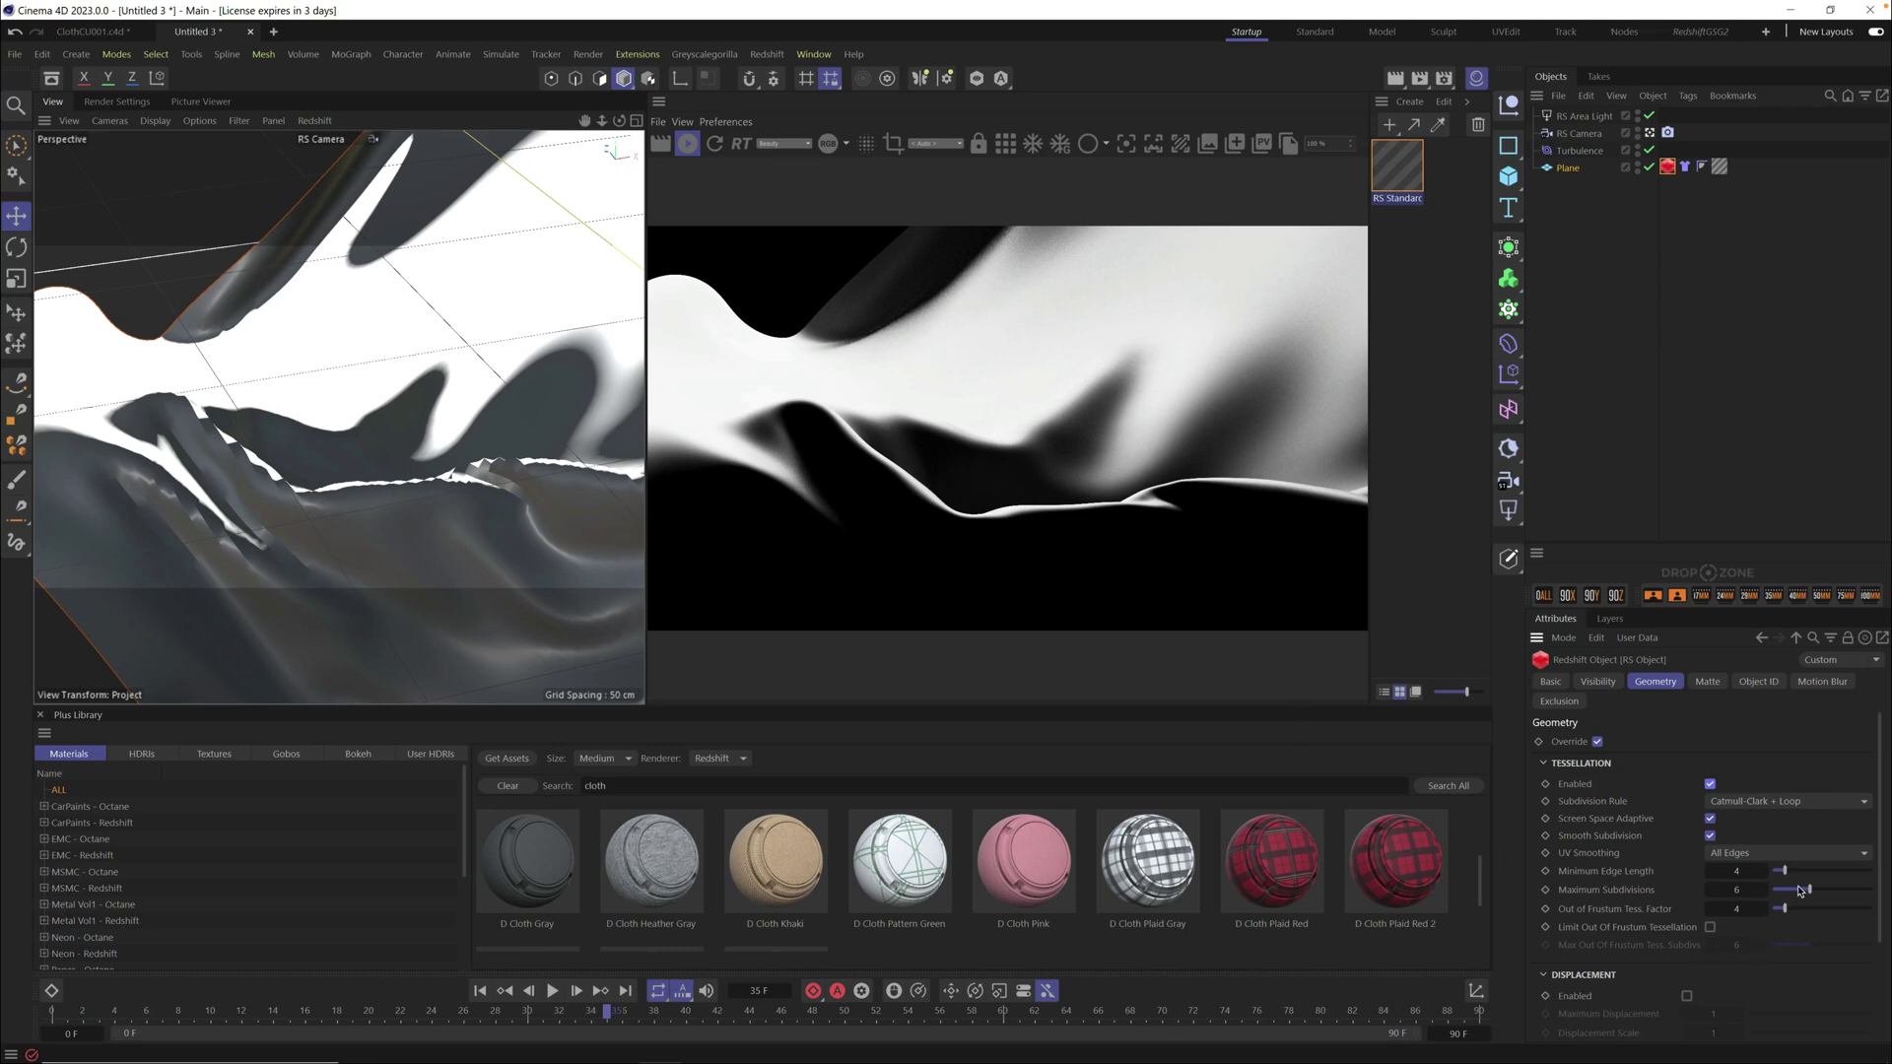
pyautogui.moveTo(1799, 889); pyautogui.dragTo(1794, 890)
# Rewind the animation to frame 0 and reframe the Redshift camera close over the flat plane
pyautogui.keyDown('alt'); pyautogui.moveTo(418, 456); pyautogui.dragTo(795, 489); pyautogui.keyUp('alt')
pyautogui.keyDown('alt'); pyautogui.moveTo(370, 530); pyautogui.dragTo(313, 511); pyautogui.keyUp('alt')
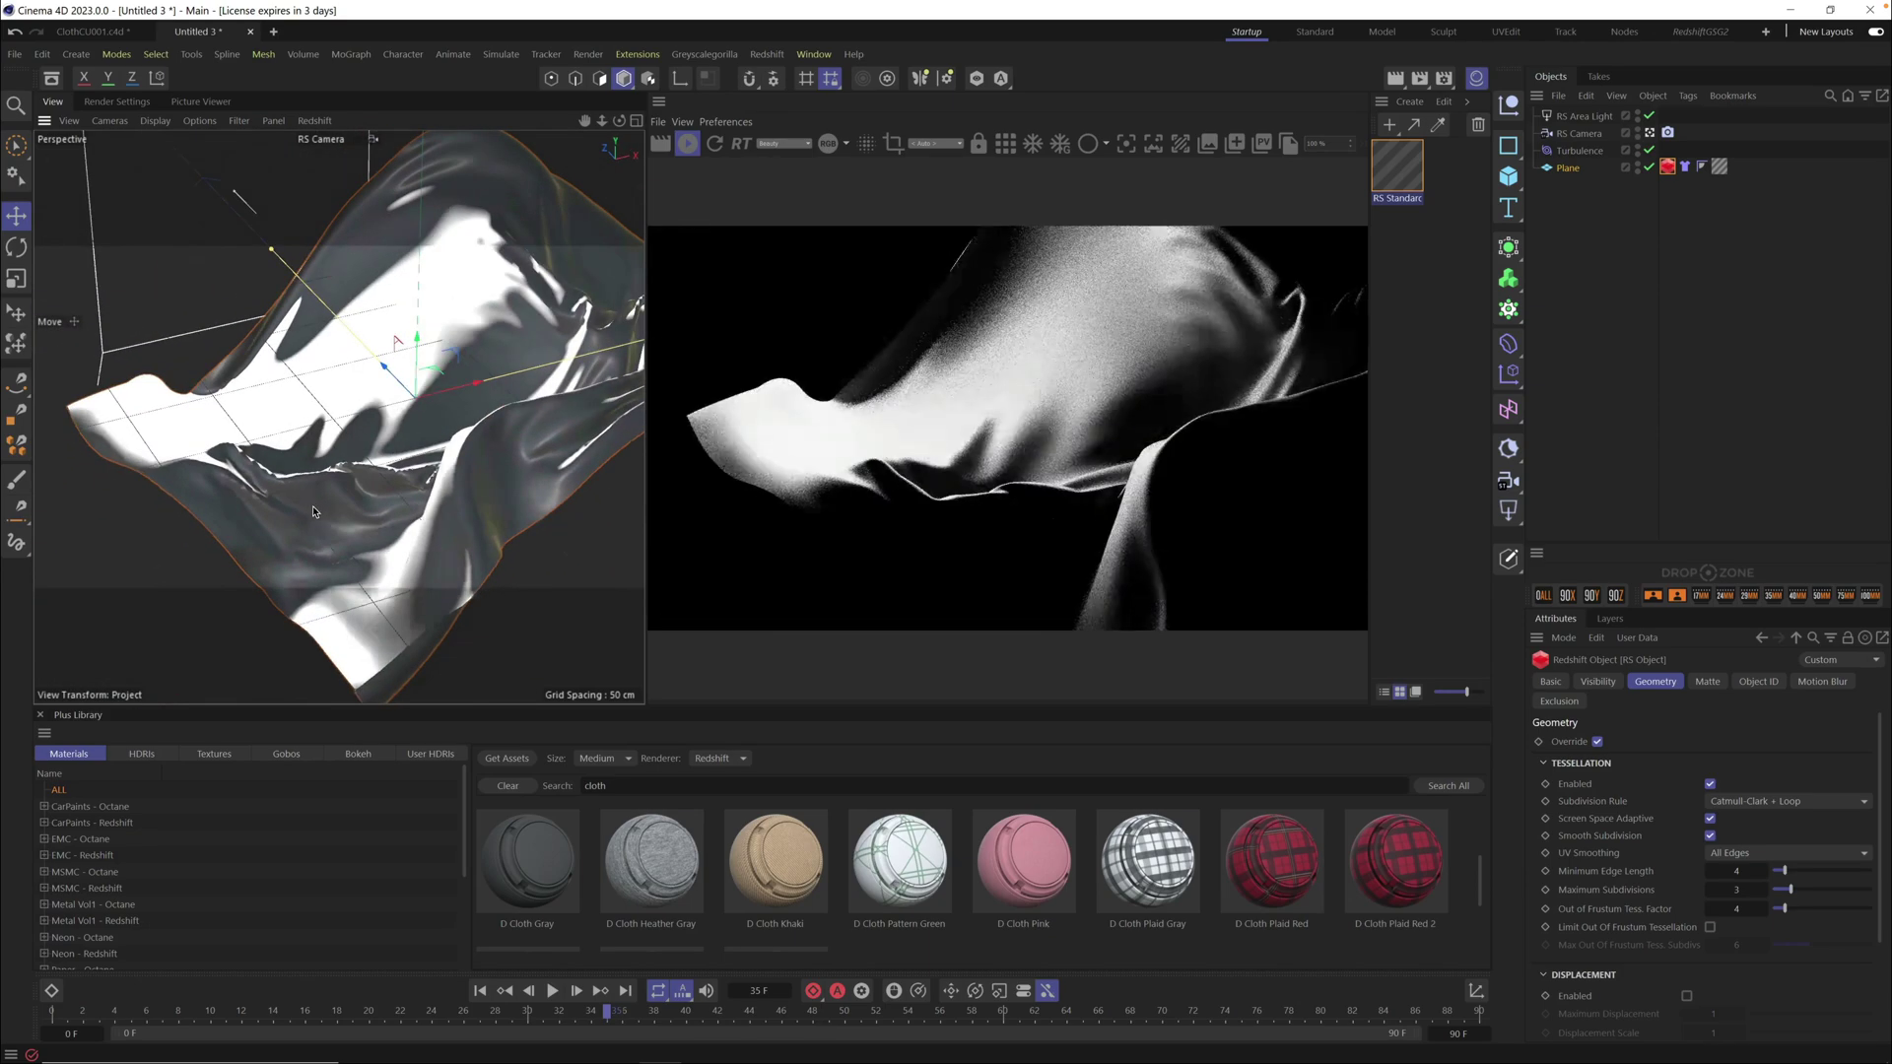
pyautogui.keyDown('alt'); pyautogui.moveTo(375, 433); pyautogui.dragTo(493, 508); pyautogui.keyUp('alt')
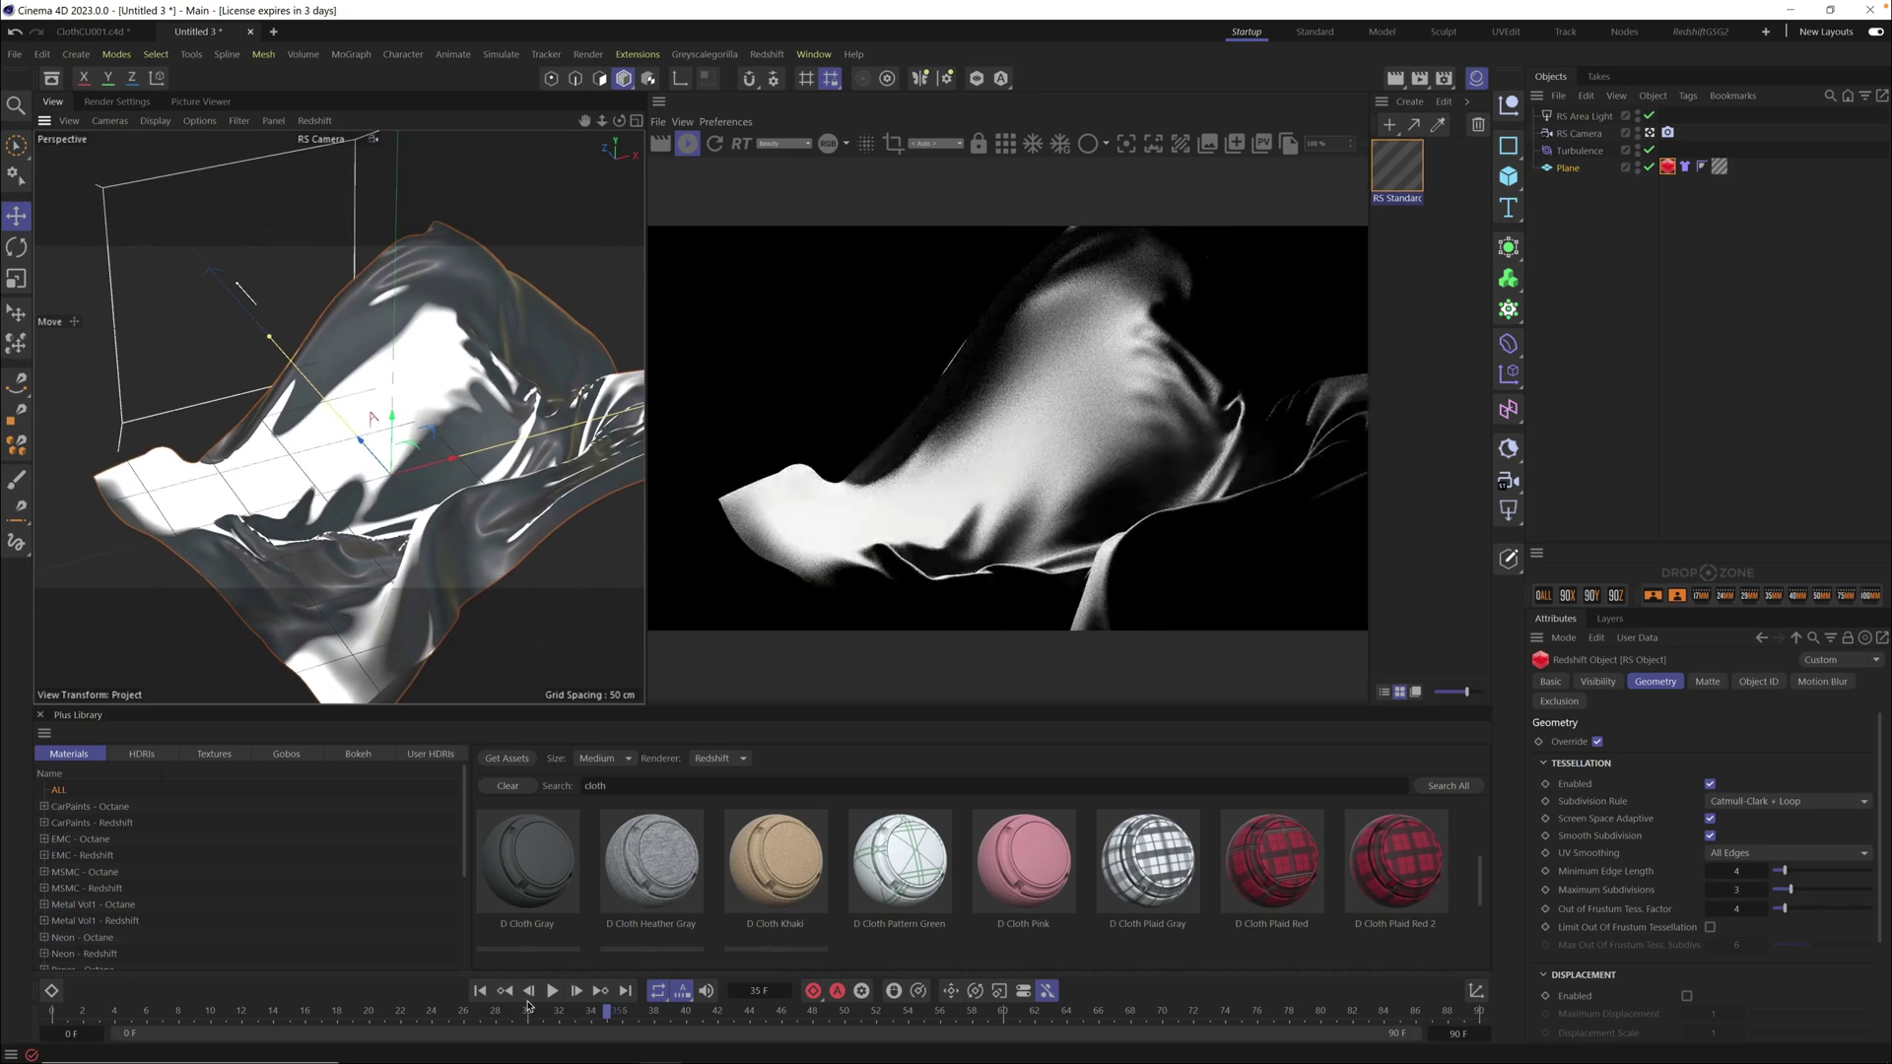
pyautogui.click(480, 991)
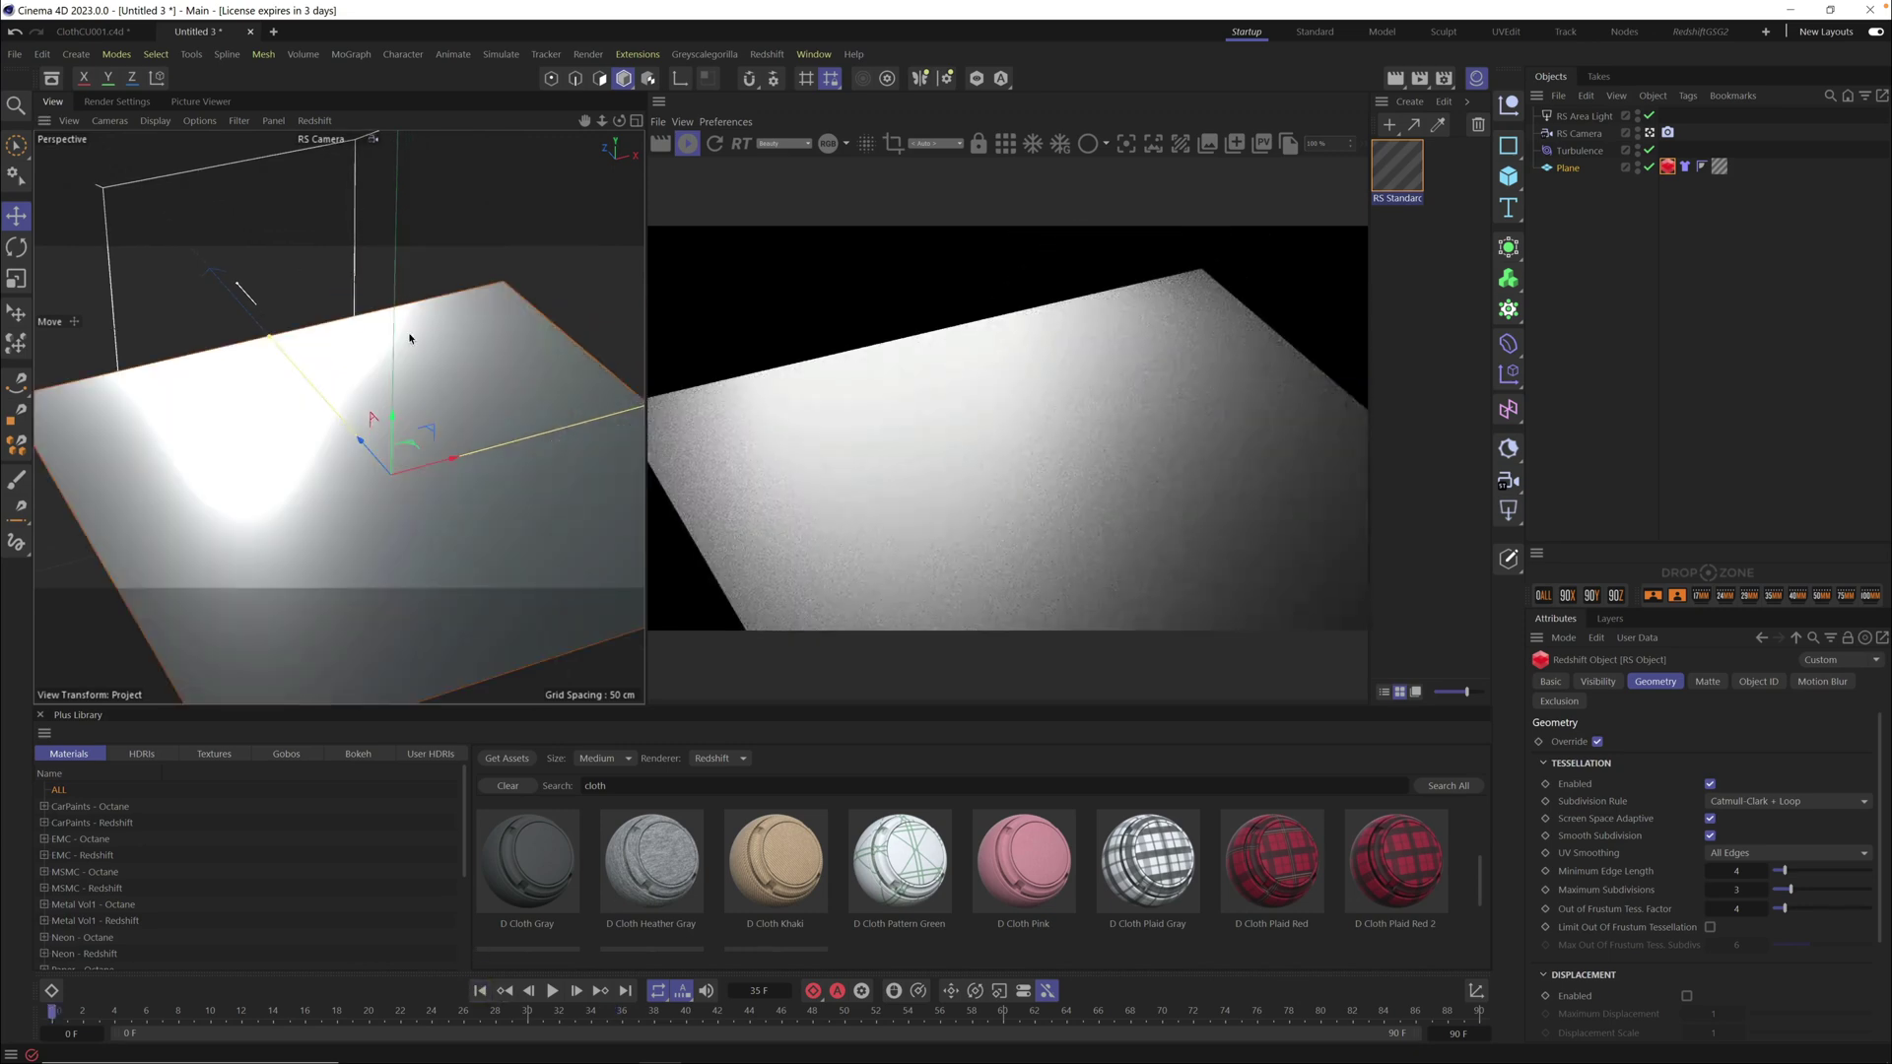
pyautogui.moveTo(474, 502)
pyautogui.keyDown('alt'); pyautogui.mouseDown()
pyautogui.moveTo(437, 565)
pyautogui.moveTo(331, 565)
pyautogui.moveTo(410, 544)
pyautogui.moveTo(510, 460)
pyautogui.moveTo(323, 473)
pyautogui.moveTo(530, 404)
pyautogui.moveTo(469, 448)
pyautogui.moveTo(427, 517)
pyautogui.moveTo(424, 488)
pyautogui.moveTo(463, 448)
pyautogui.moveTo(493, 470)
pyautogui.mouseUp(); pyautogui.keyUp('alt')
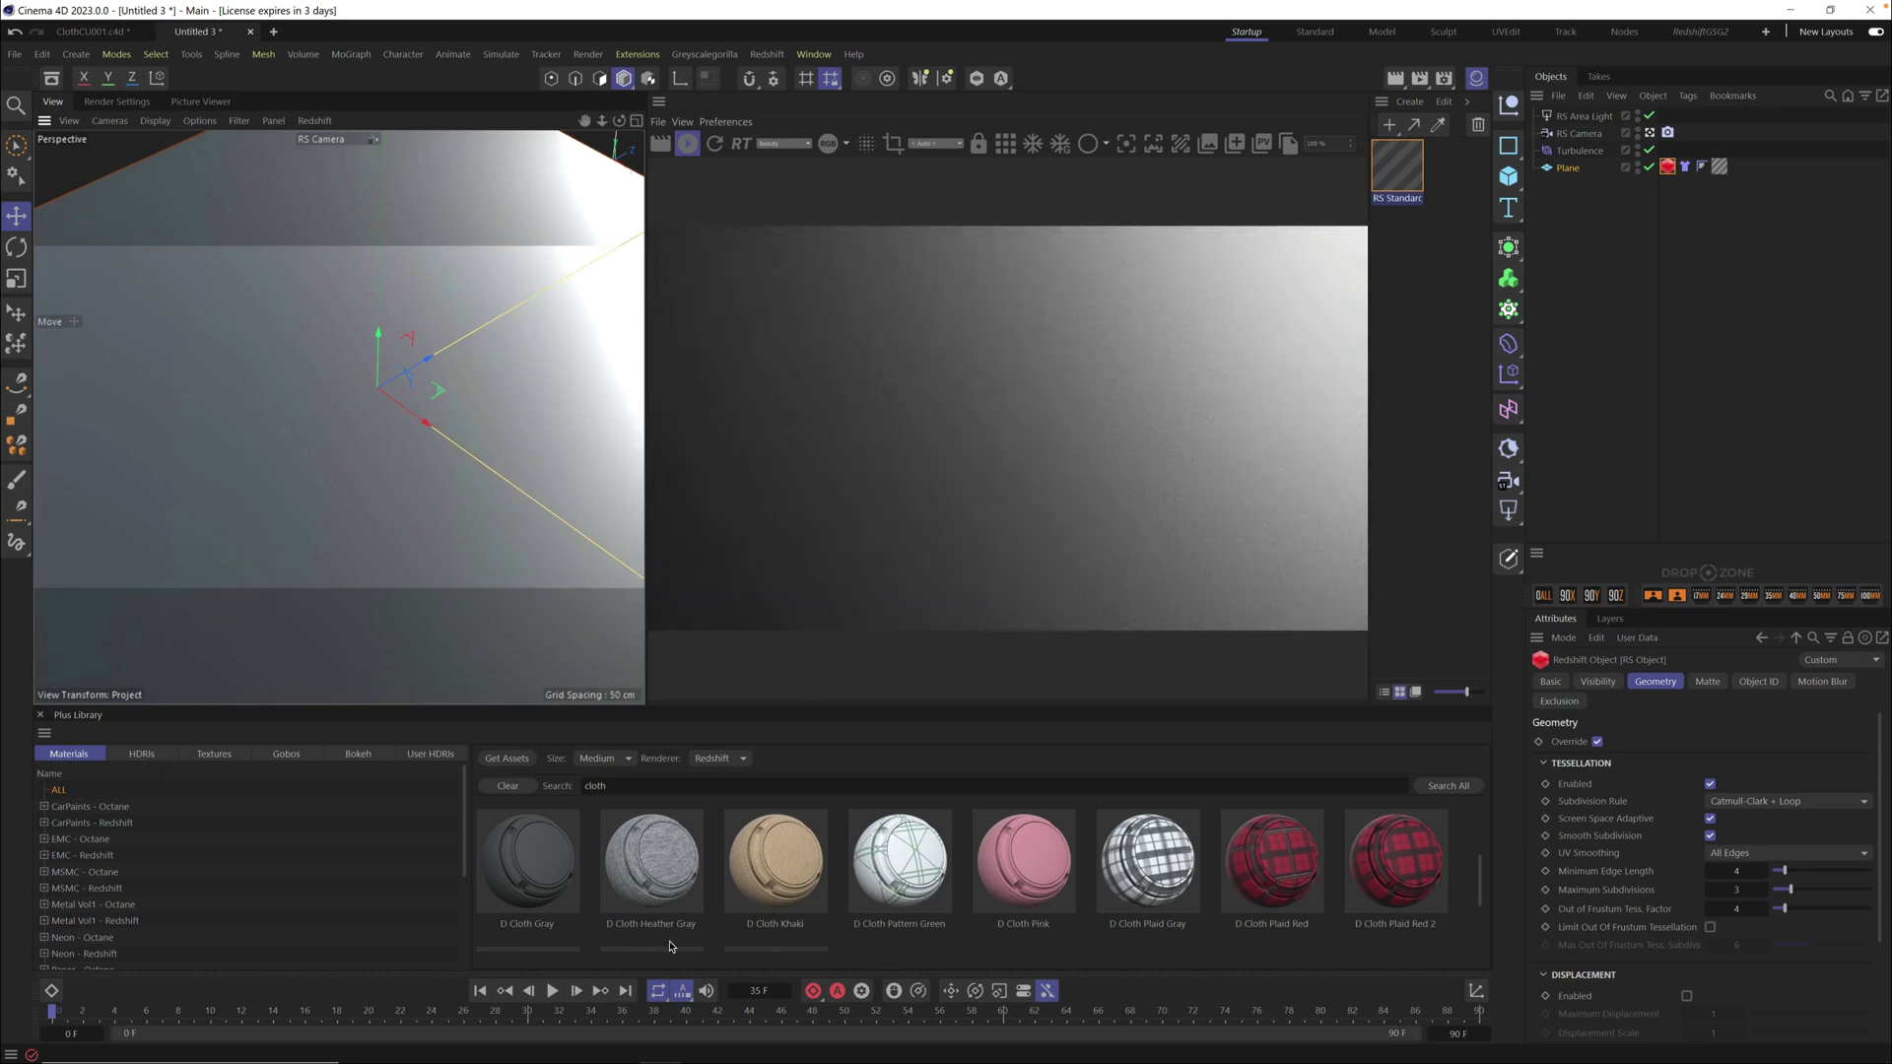
# Play the cloth simulation with live rendering stopped, render frame 77 to check it, and rewind to the start
pyautogui.click(552, 990)
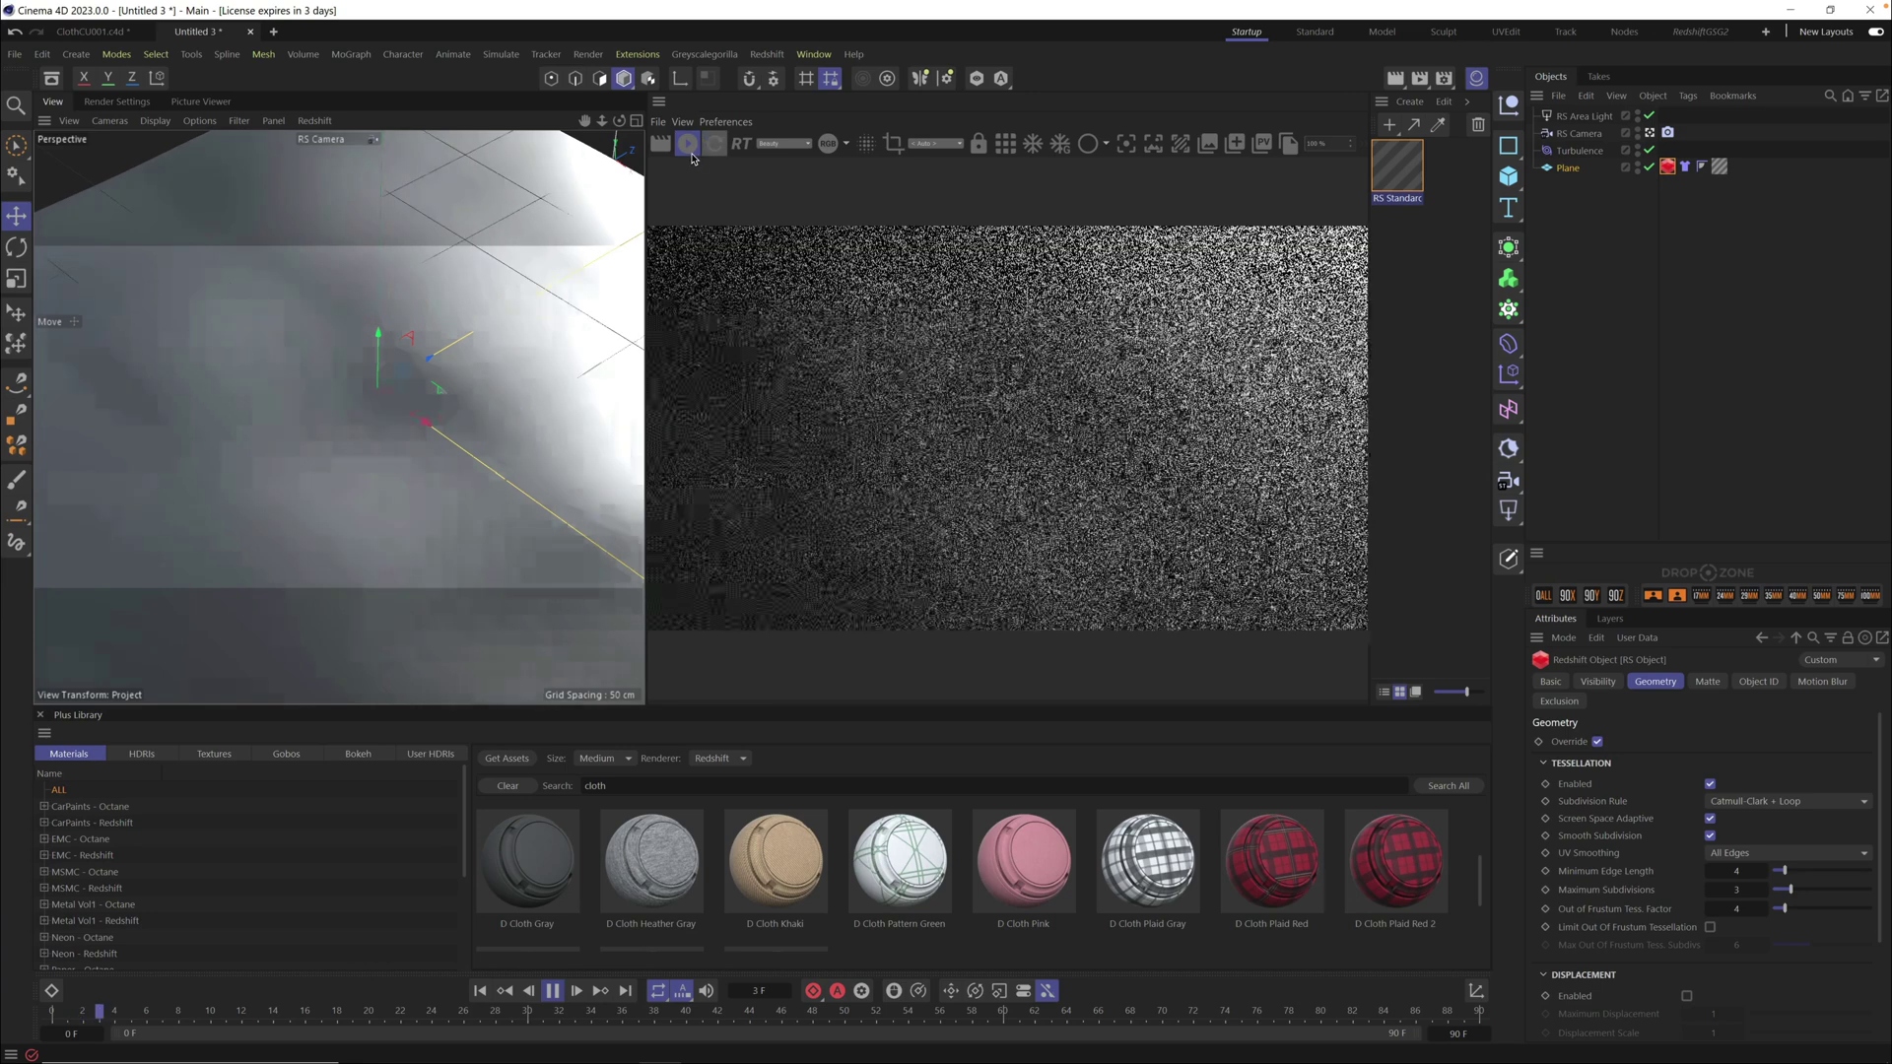
pyautogui.click(688, 148)
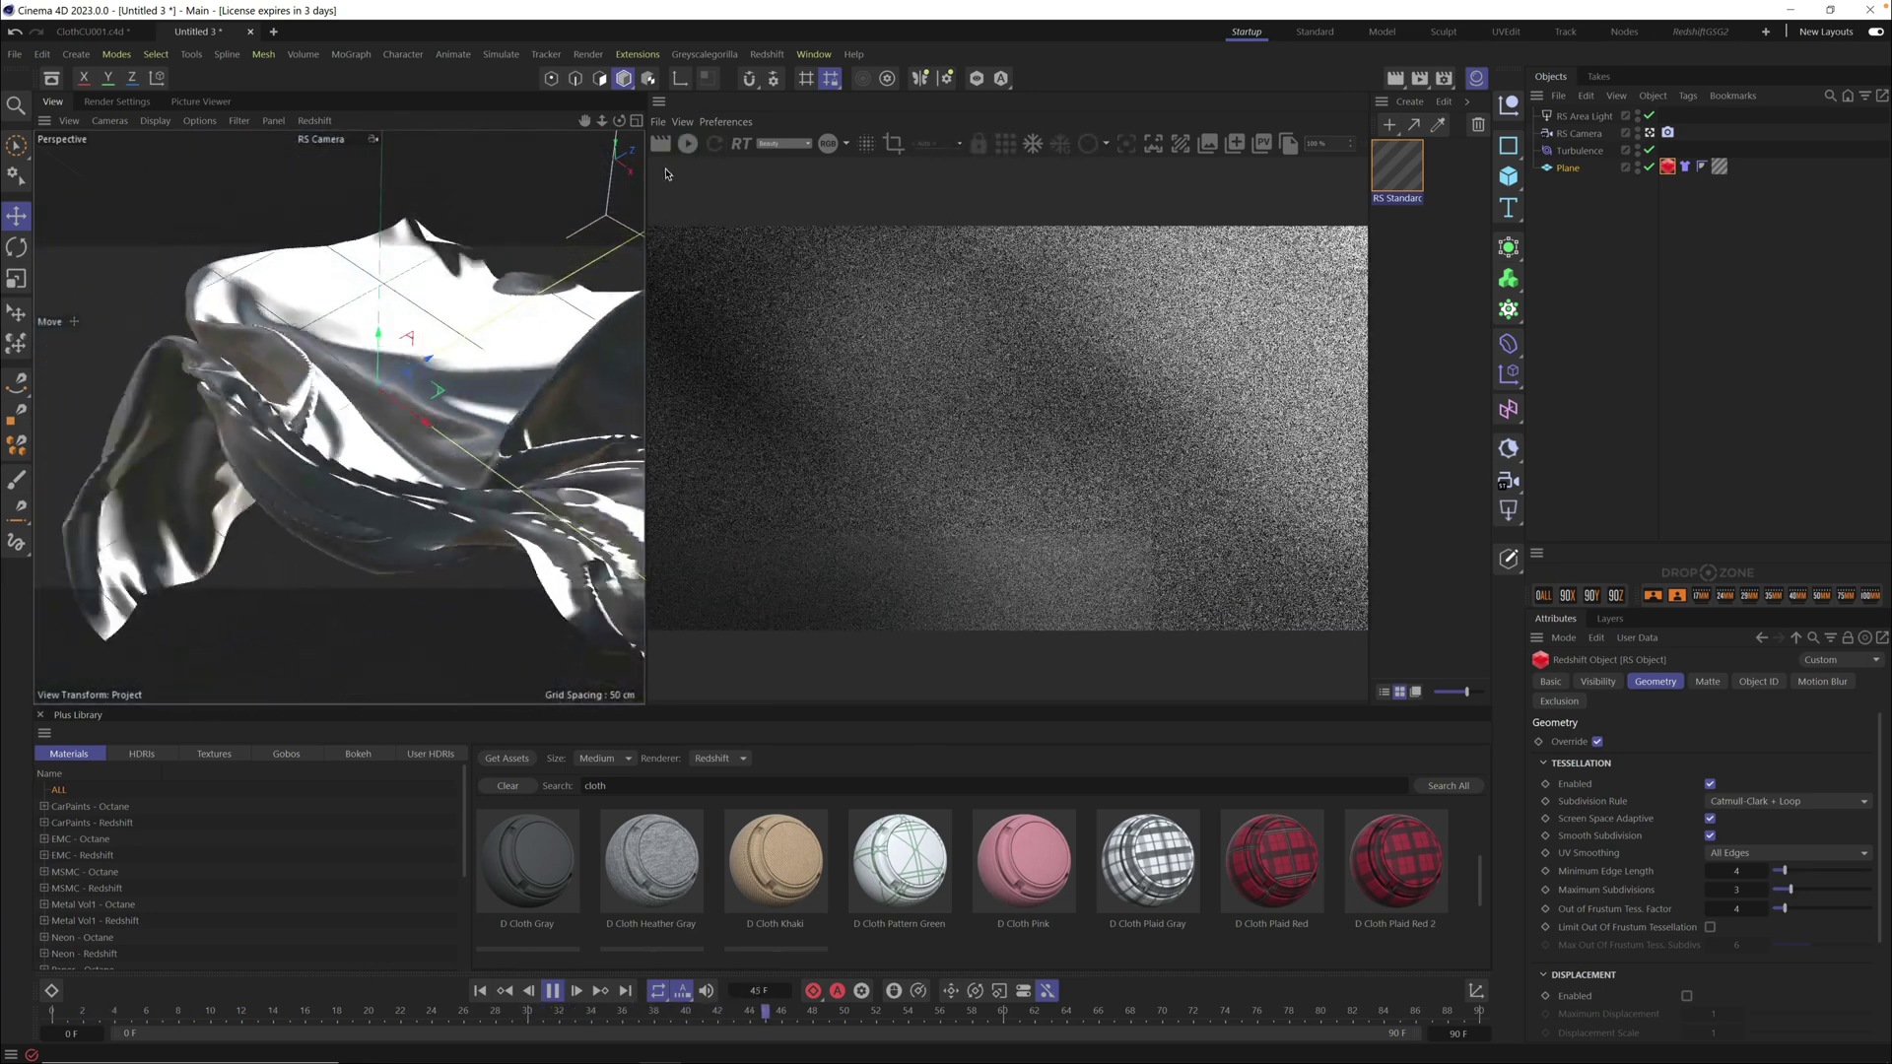
pyautogui.click(552, 992)
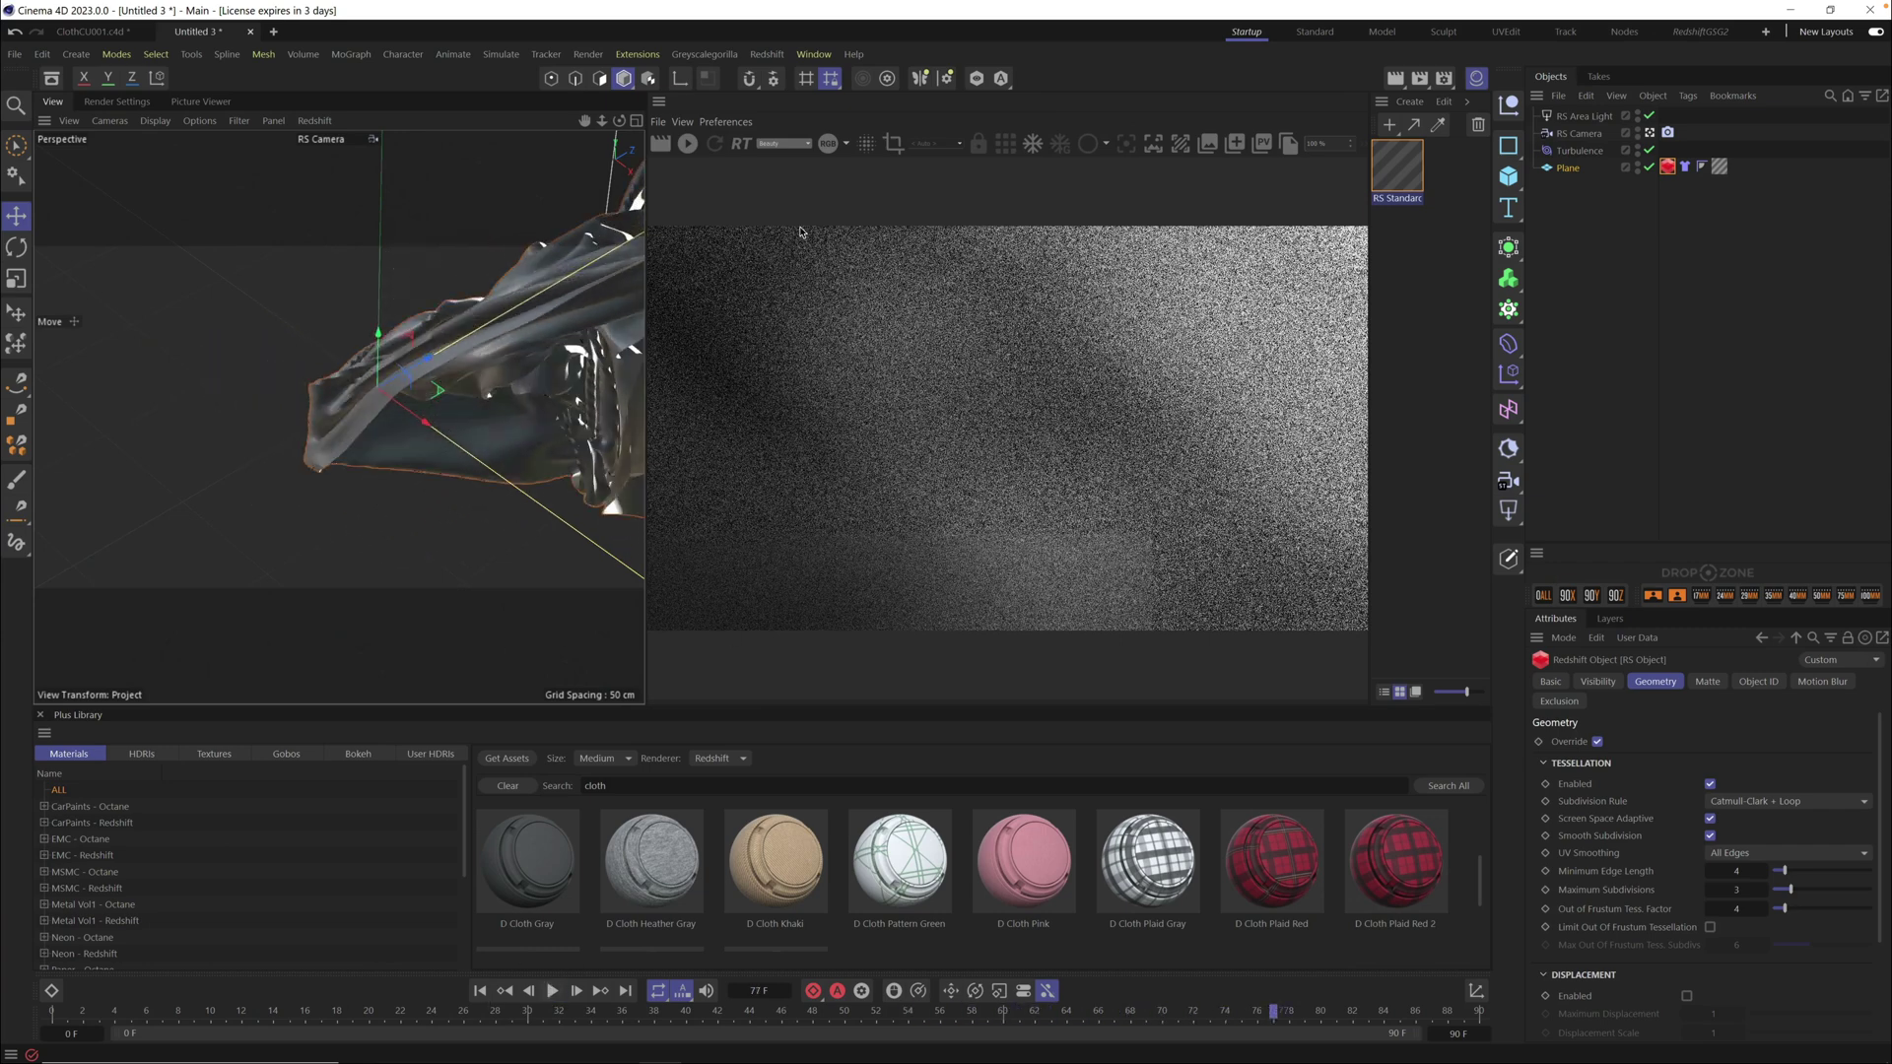
pyautogui.click(687, 145)
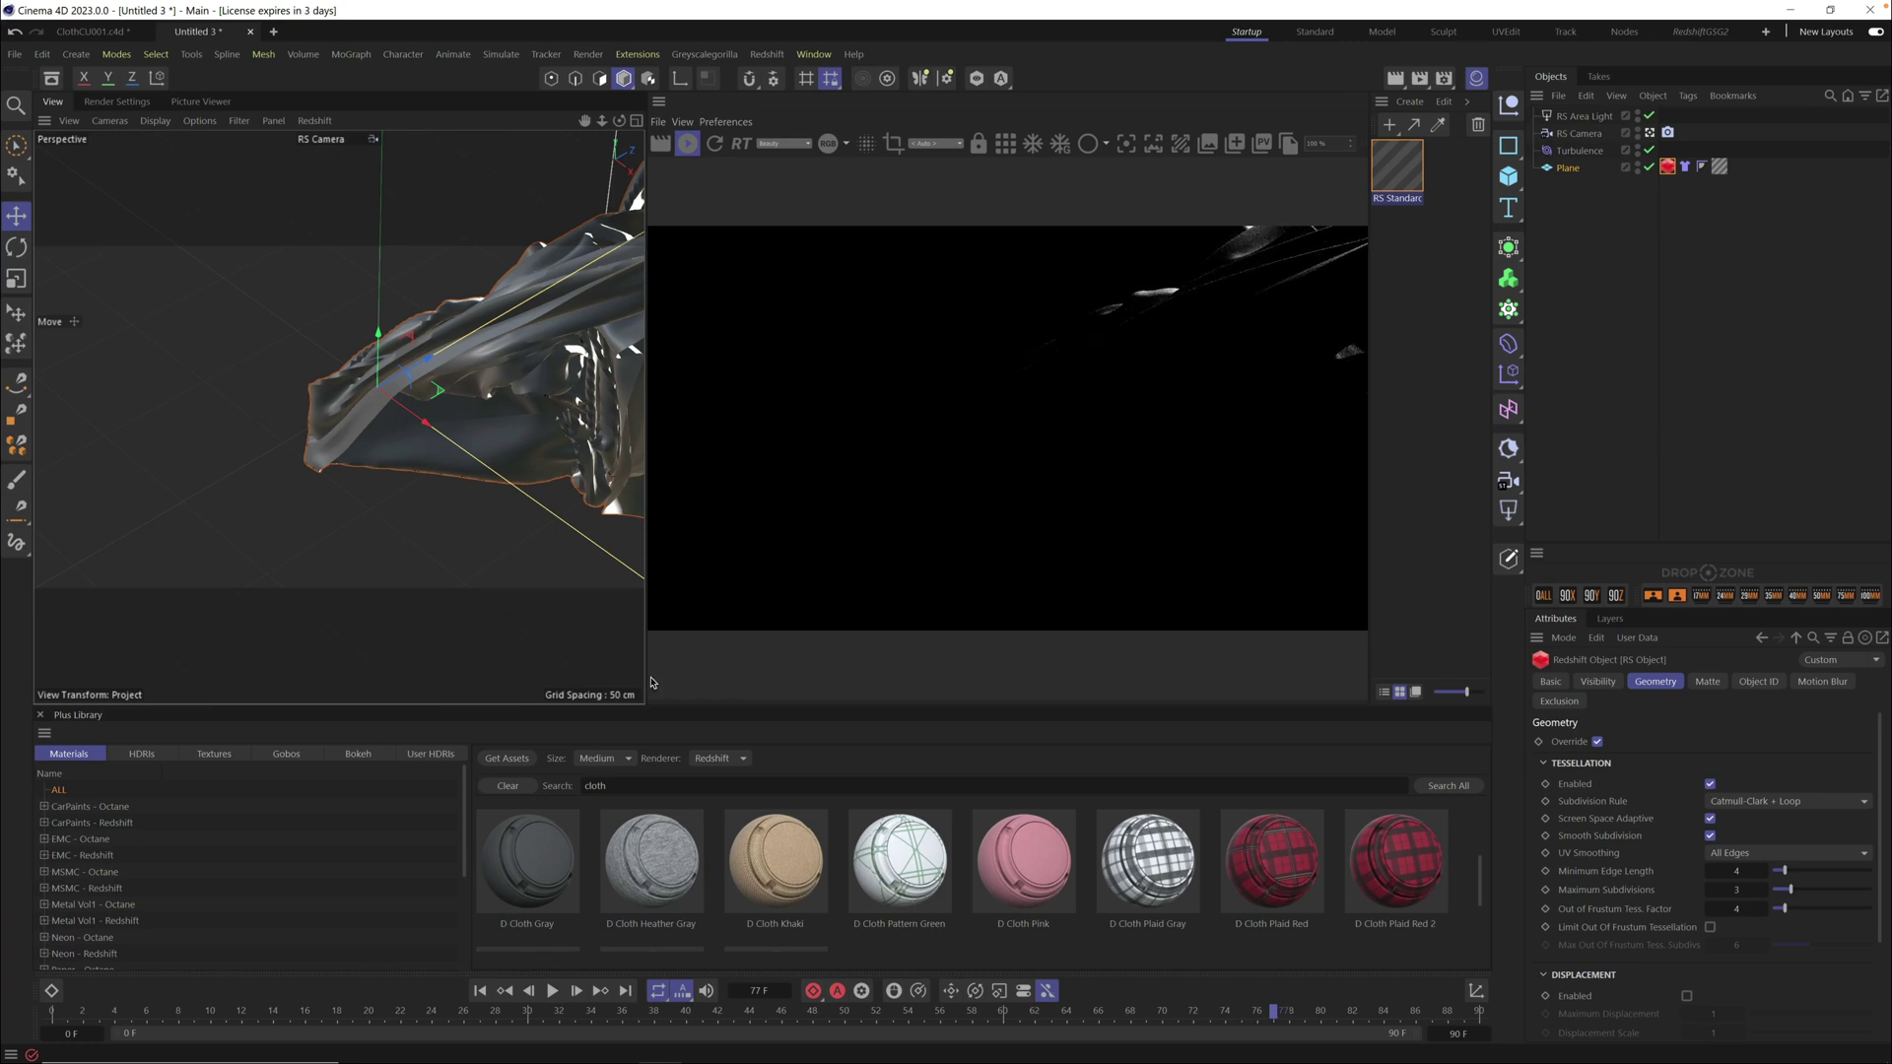
pyautogui.click(480, 990)
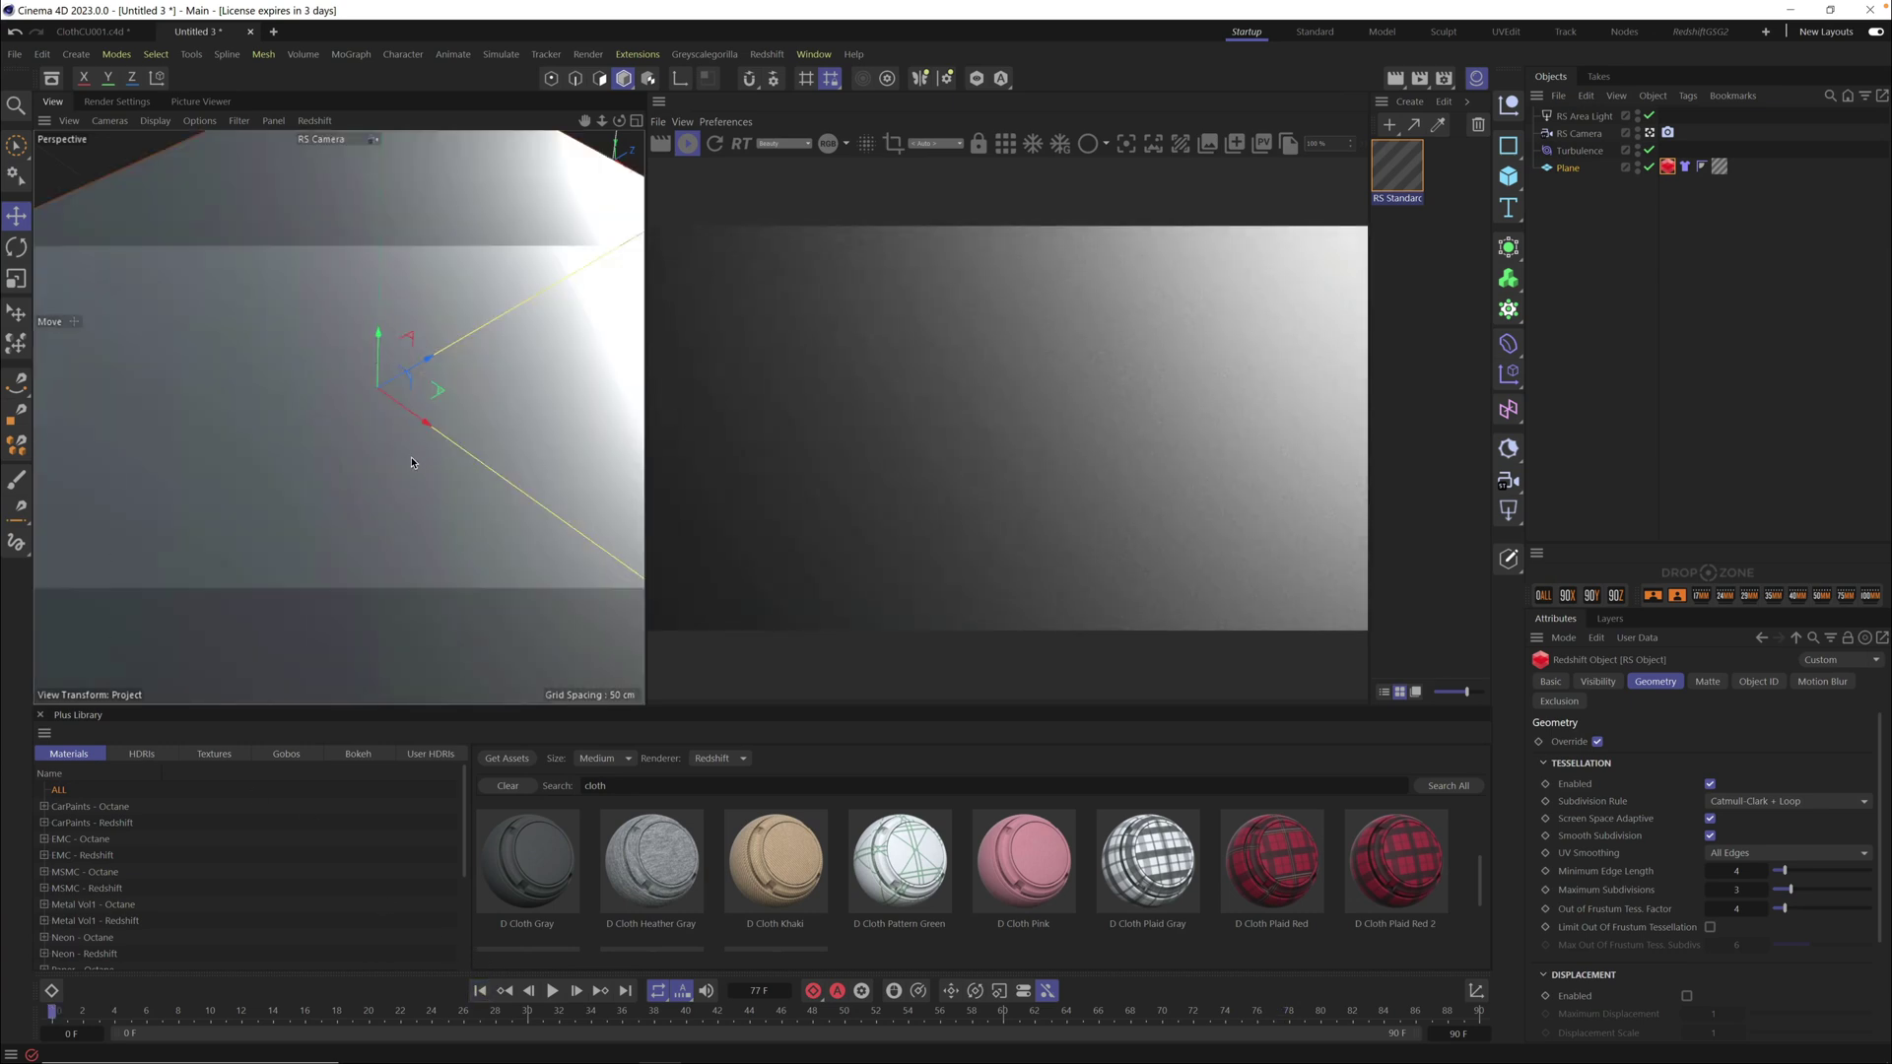
# Add a Spherical Field to the turbulence force and shrink its size to about 67 cm
pyautogui.keyDown('alt'); pyautogui.moveTo(375, 422); pyautogui.dragTo(443, 379); pyautogui.keyUp('alt')
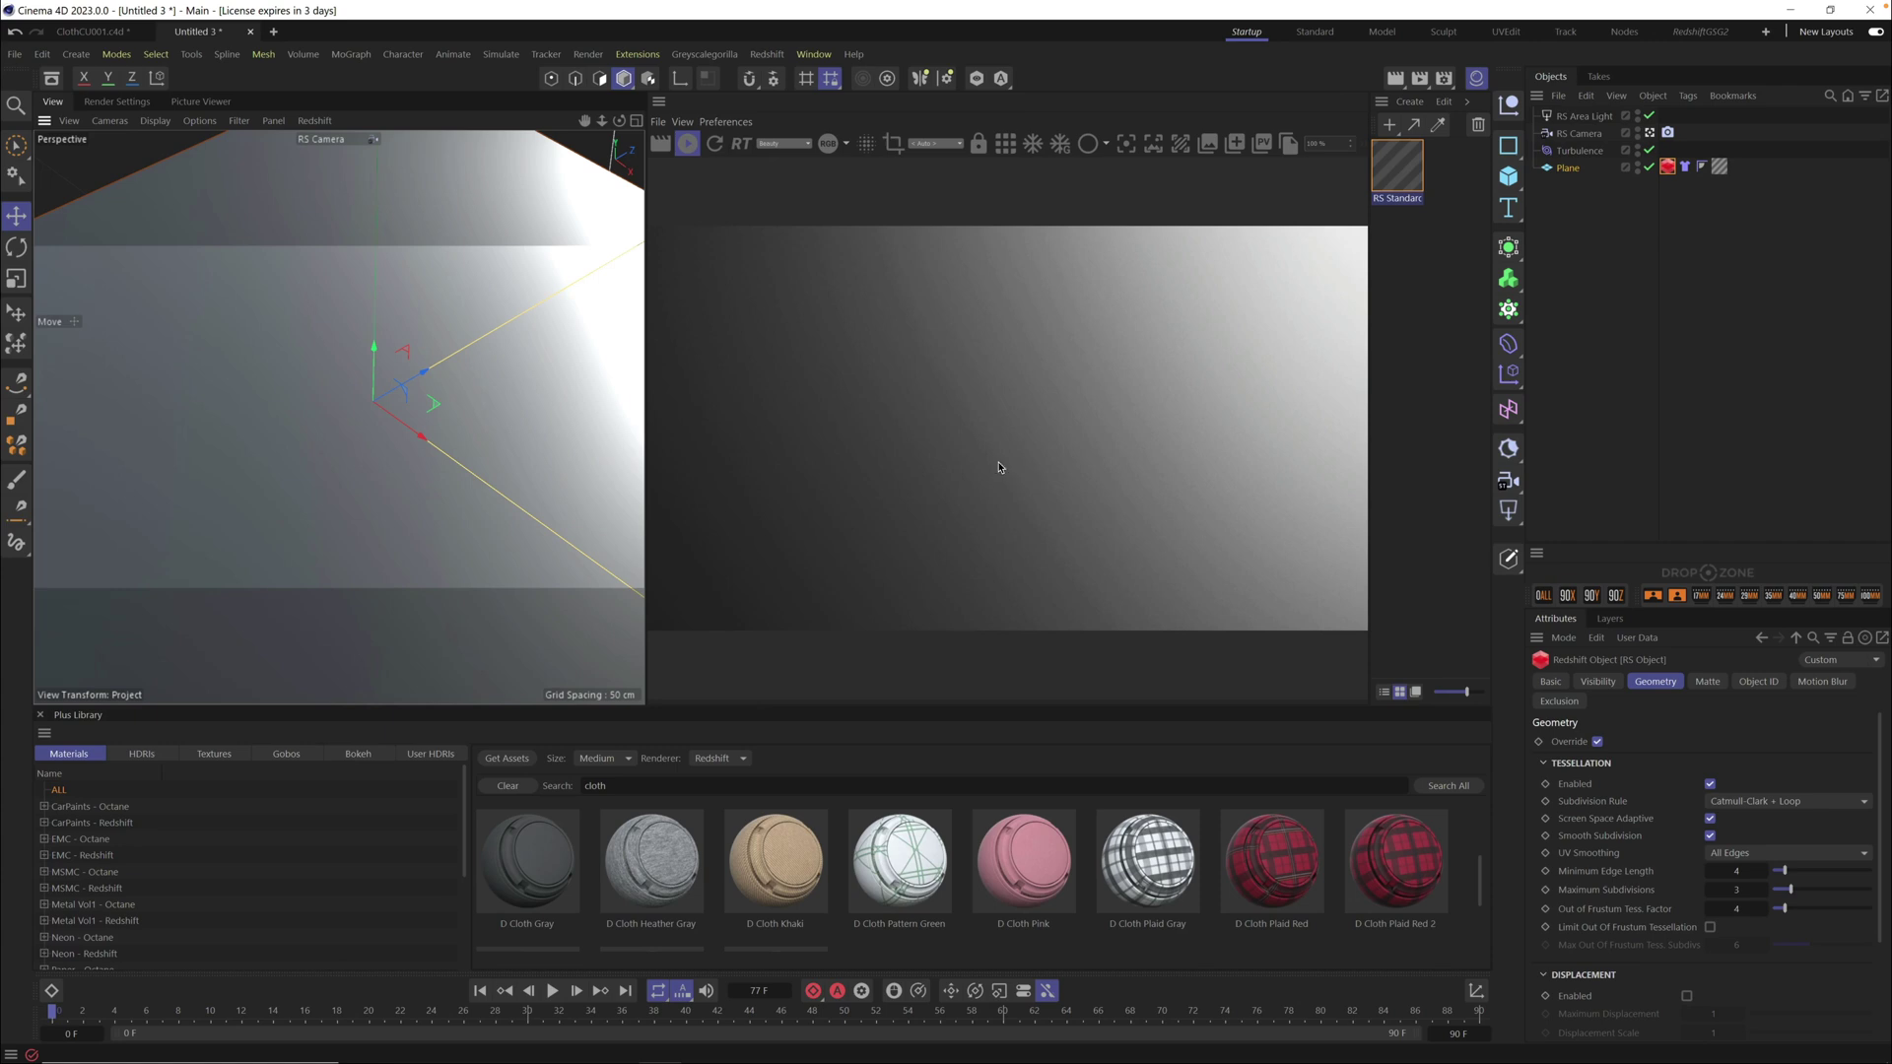
pyautogui.click(1576, 153)
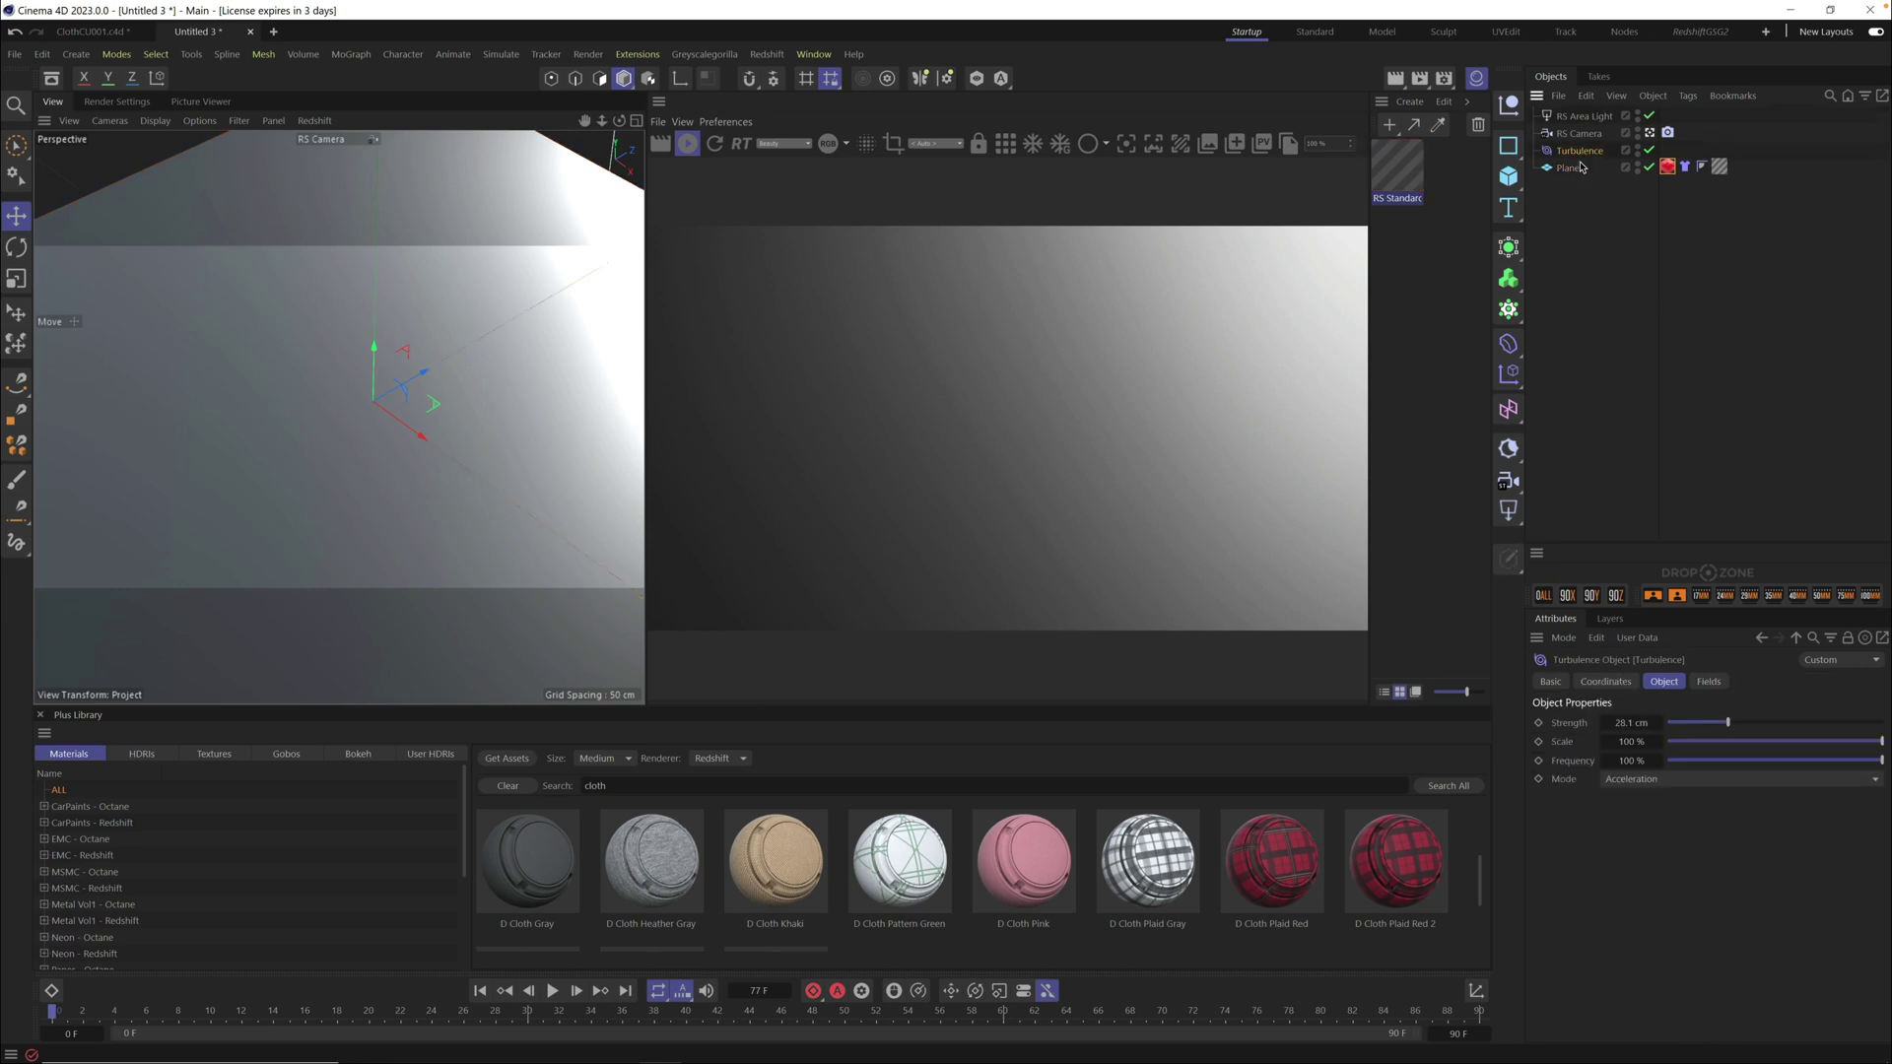
pyautogui.click(1711, 681)
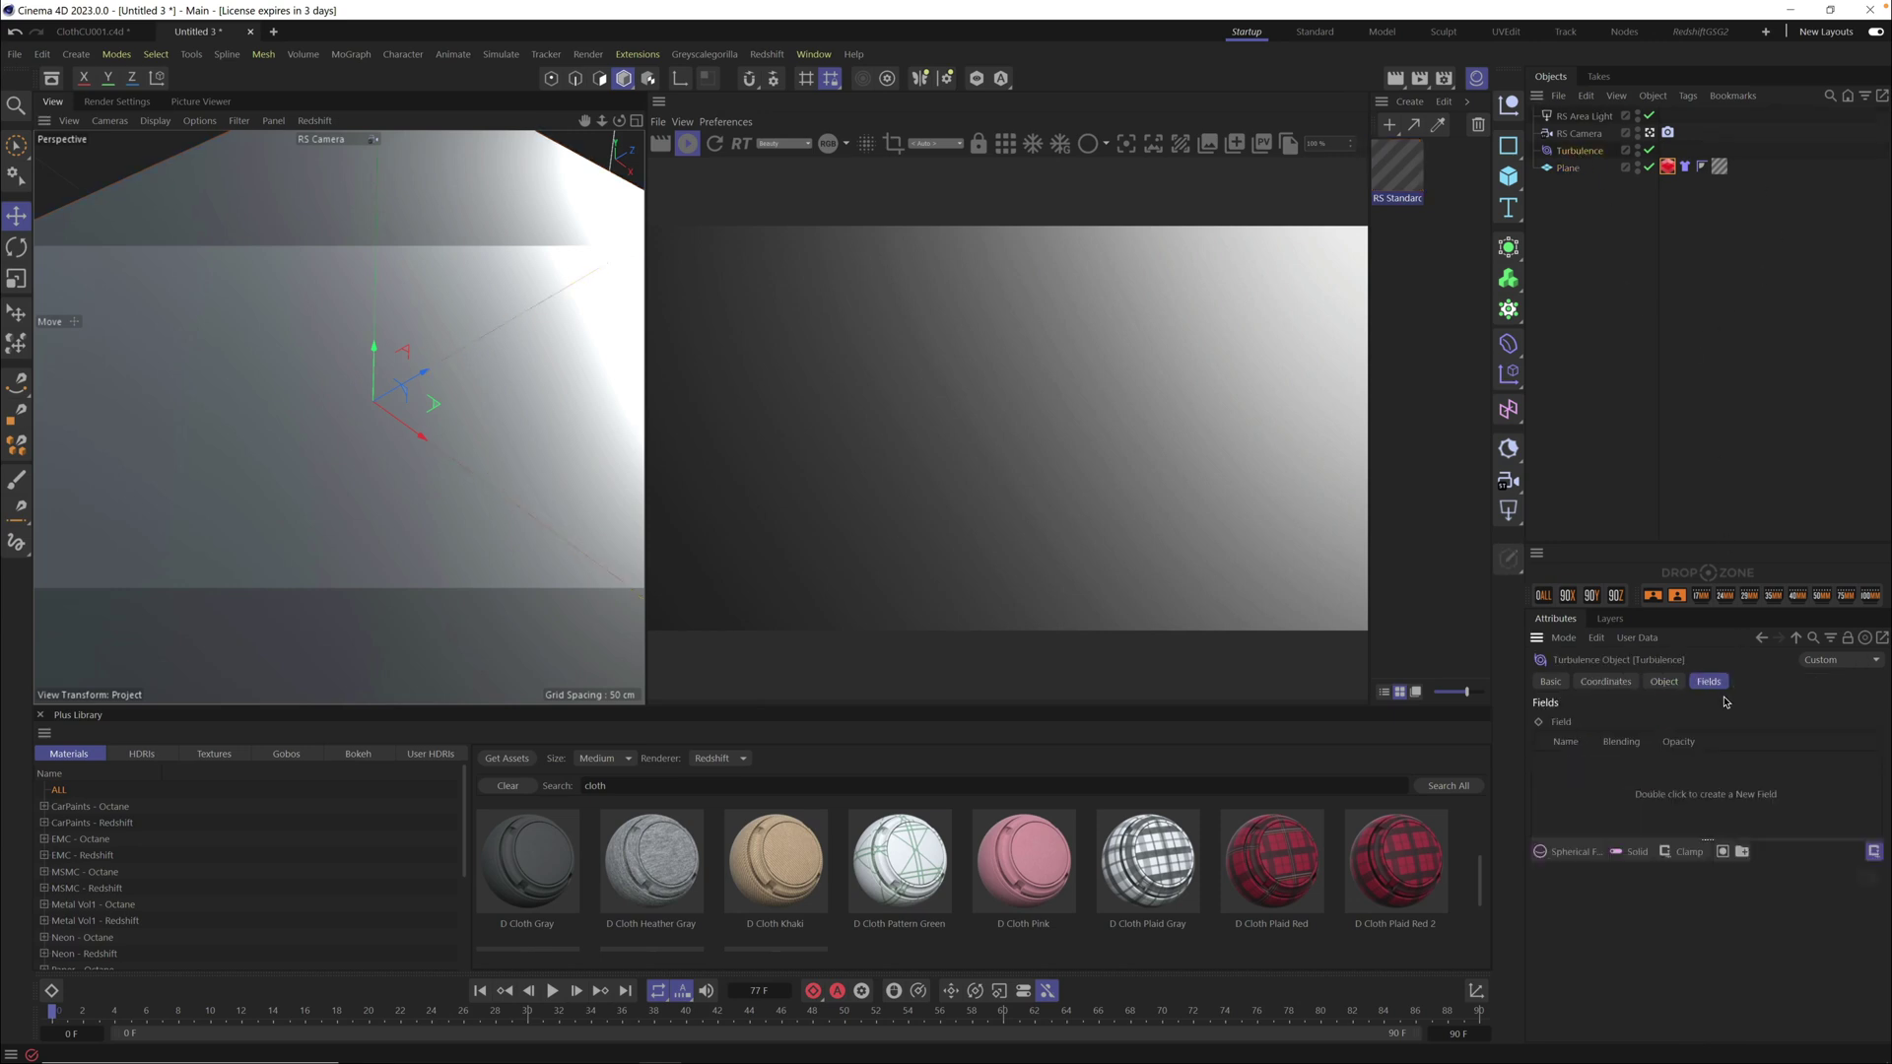
pyautogui.click(1574, 853)
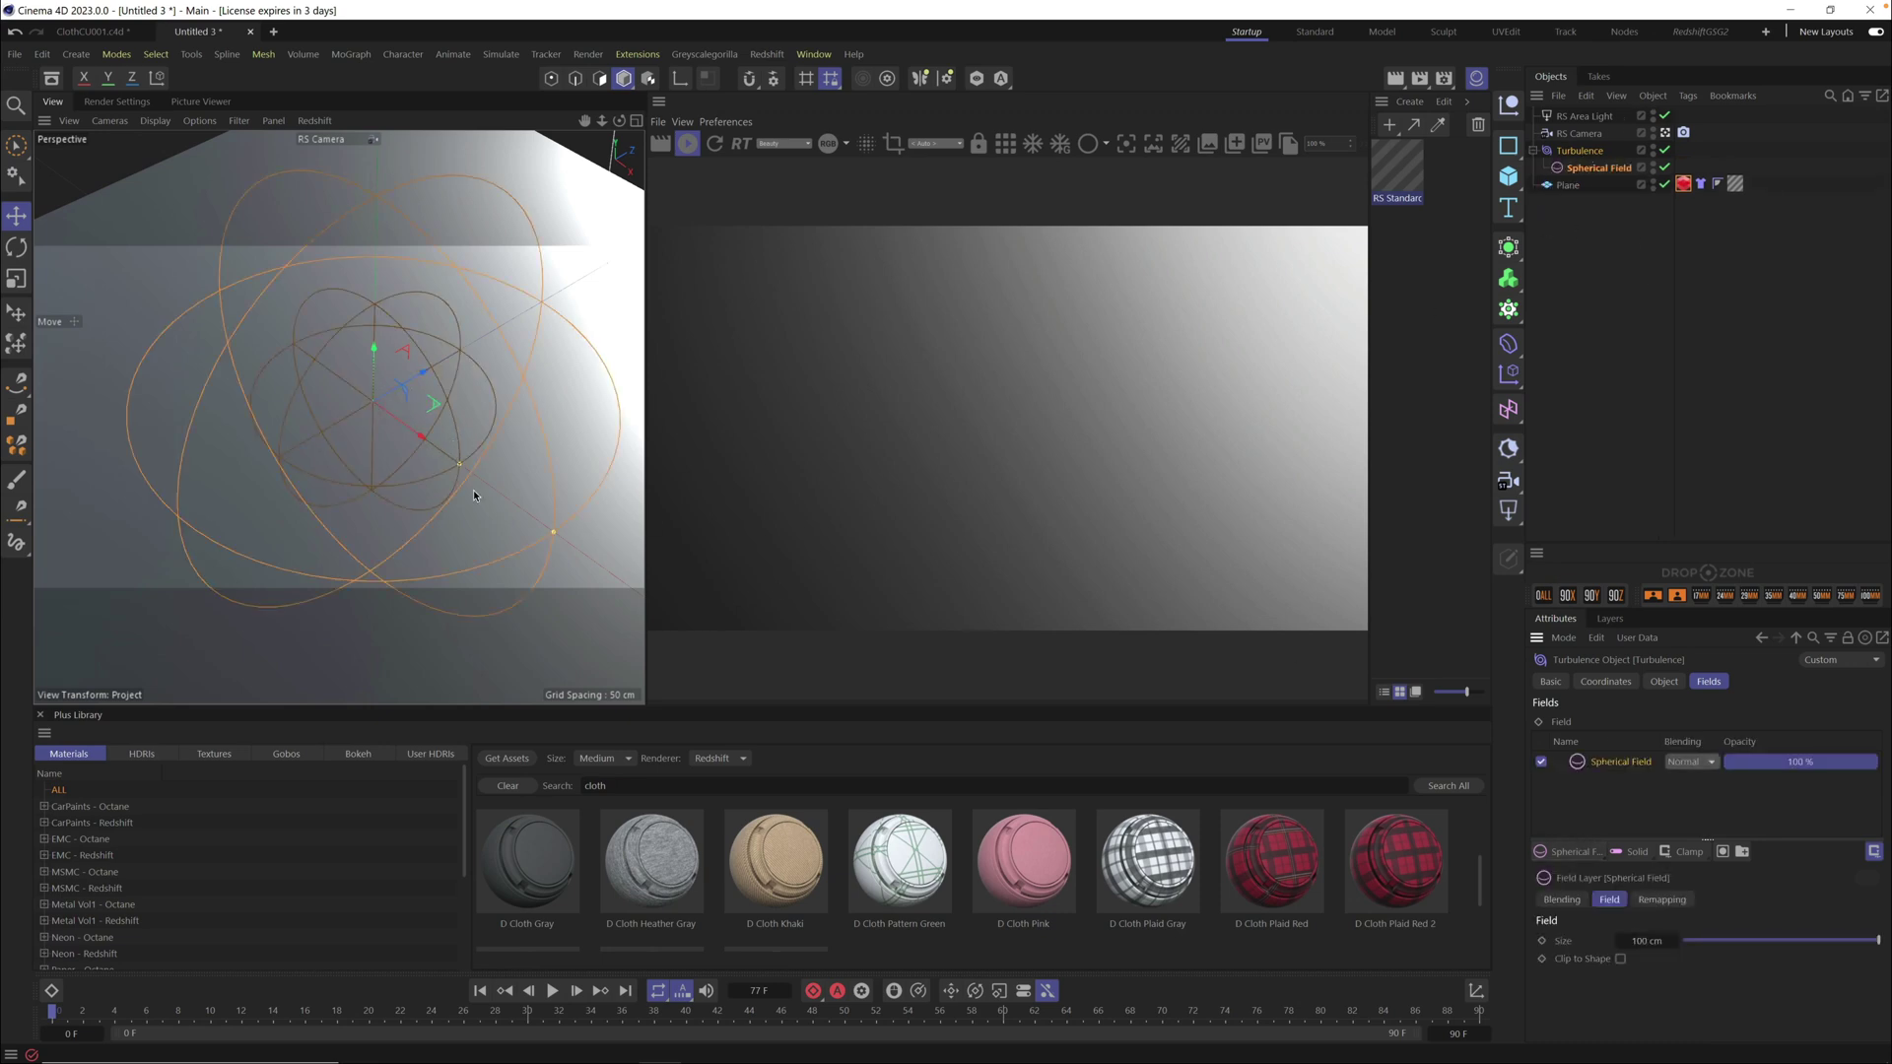
pyautogui.moveTo(554, 529); pyautogui.dragTo(488, 489)
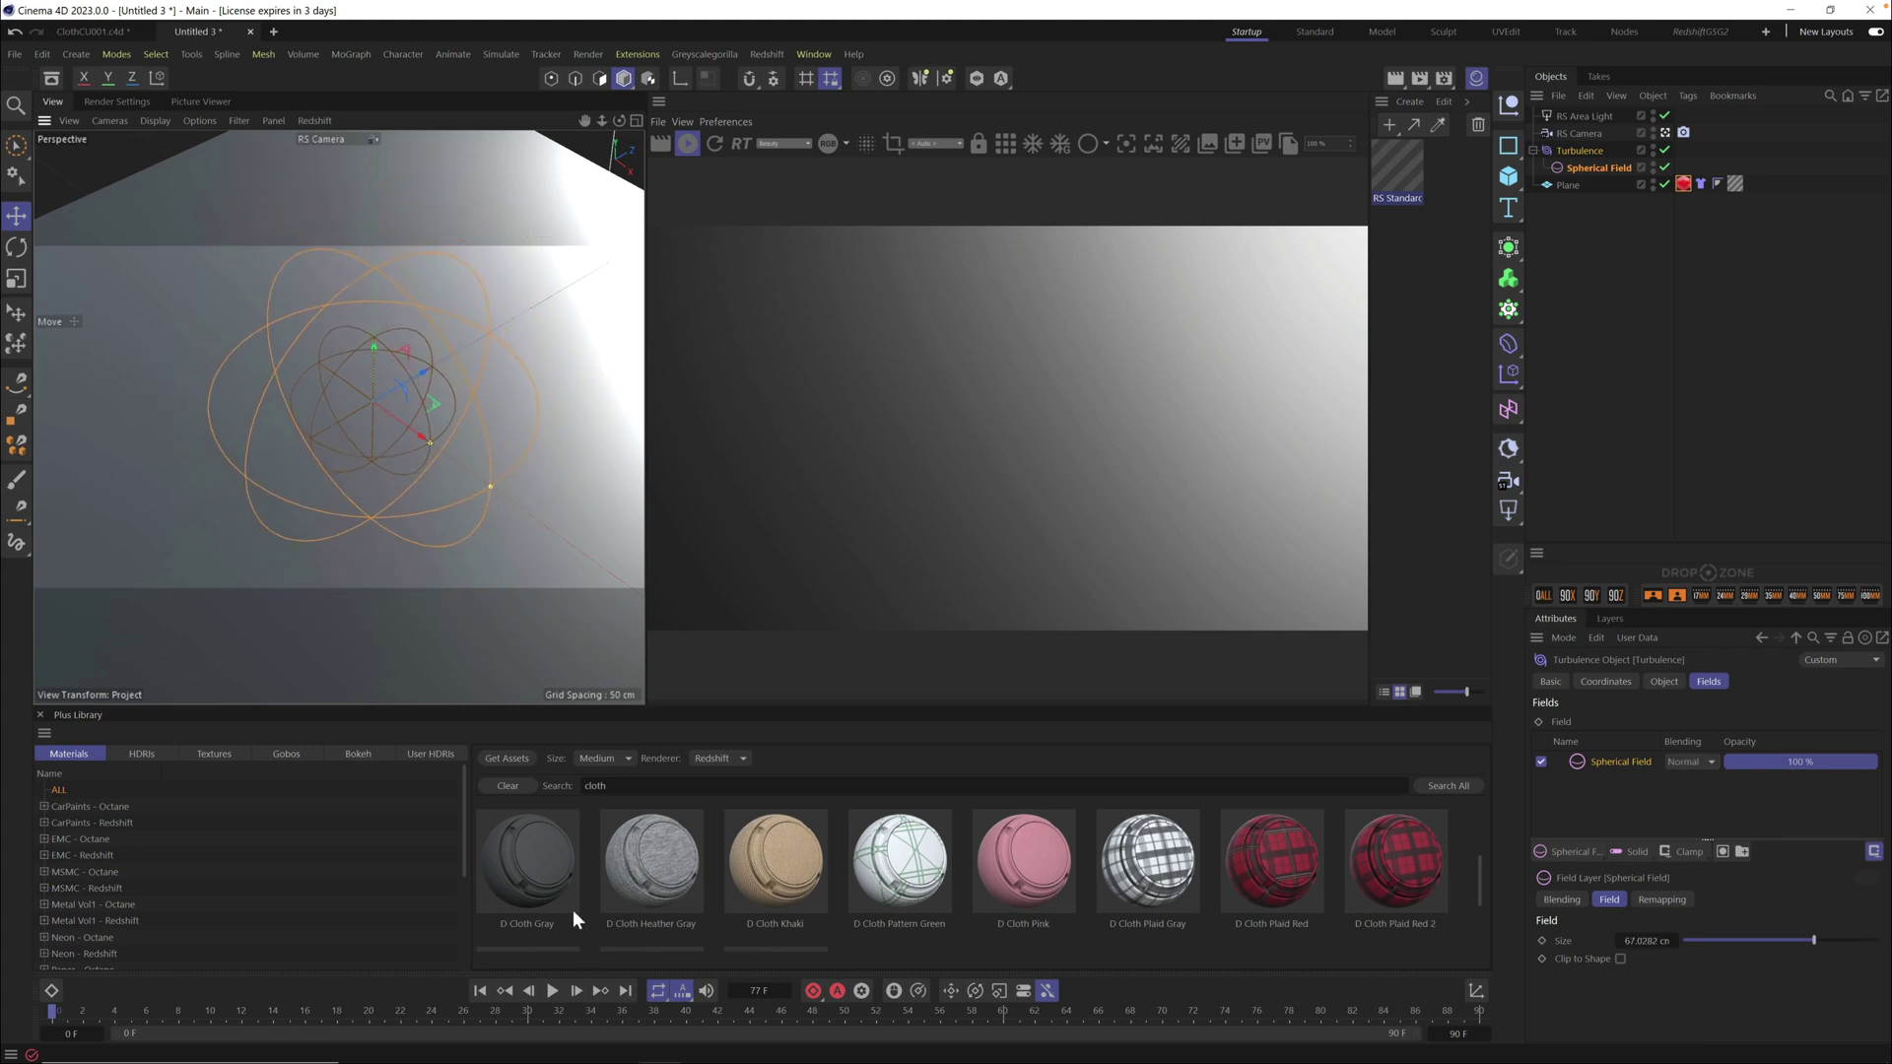
# Play the simulation with live rendering stopped and set the turbulence strength to 40.4 cm and scale to 80.68 %
pyautogui.click(687, 146)
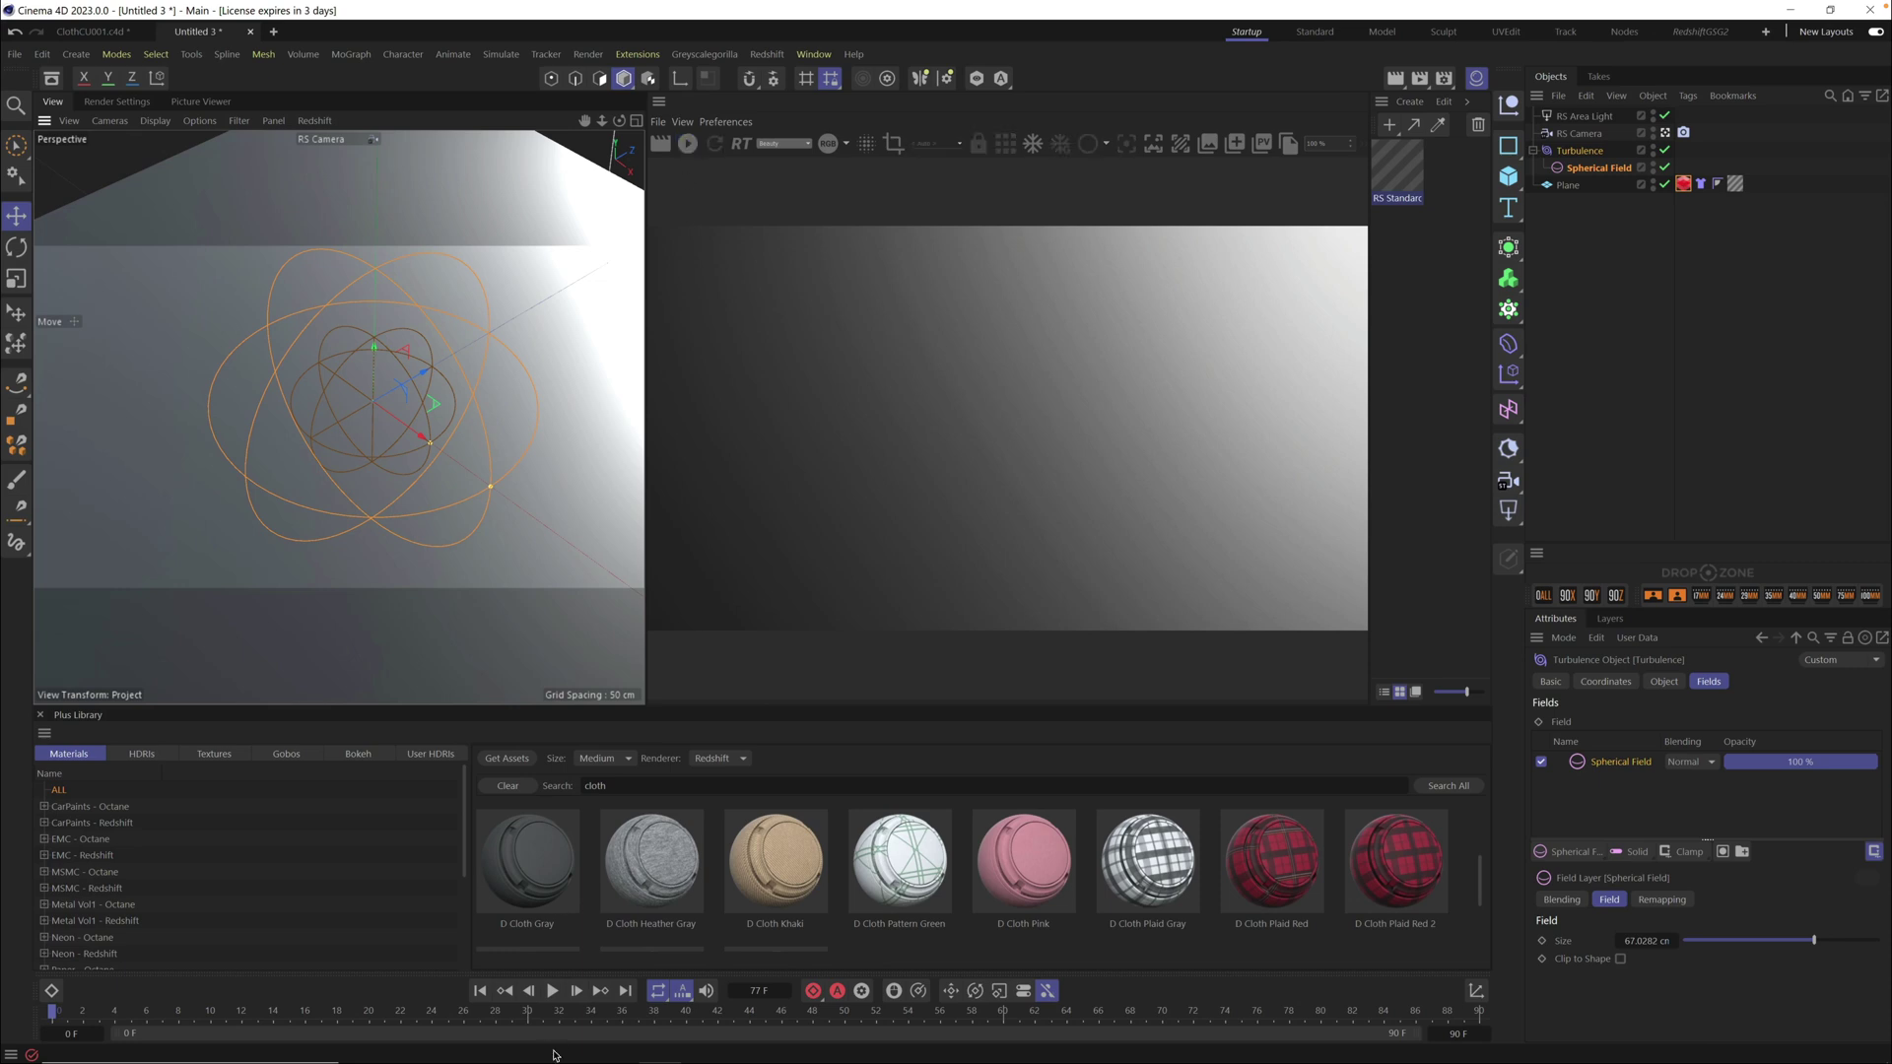
pyautogui.click(552, 991)
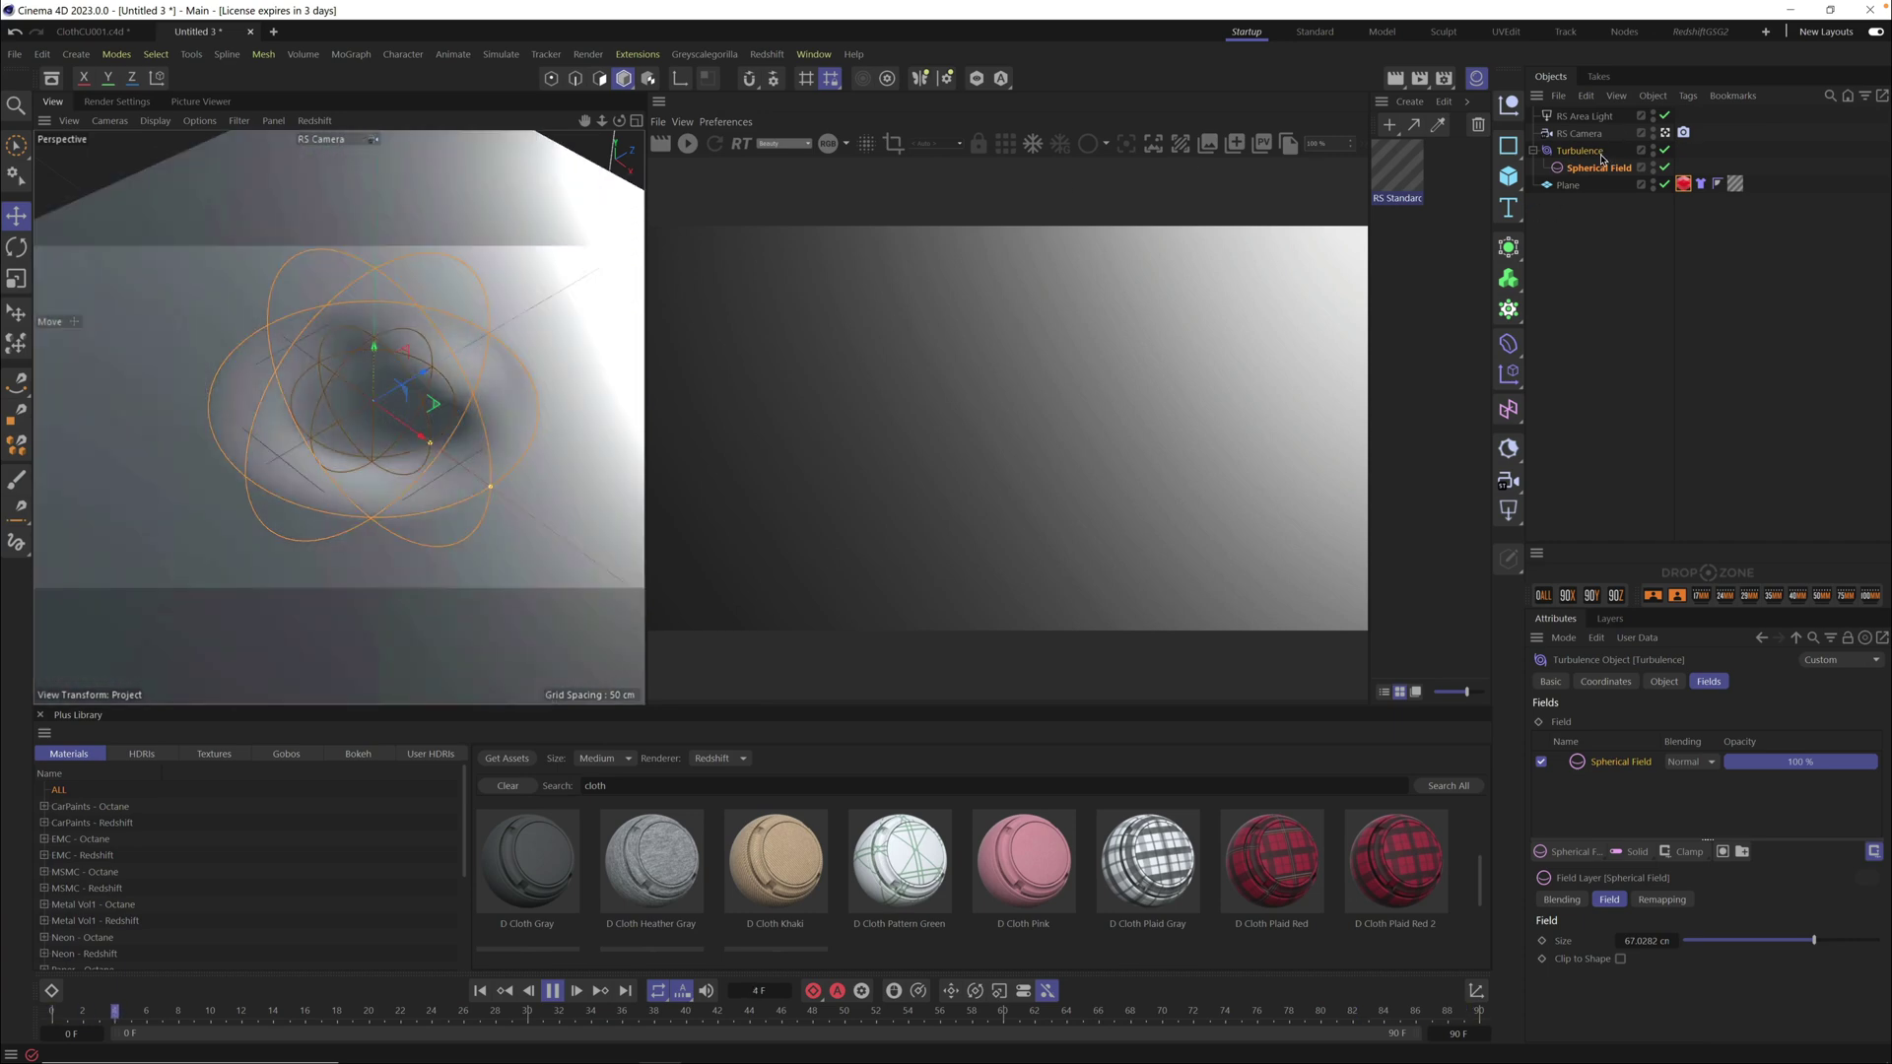
pyautogui.click(1563, 155)
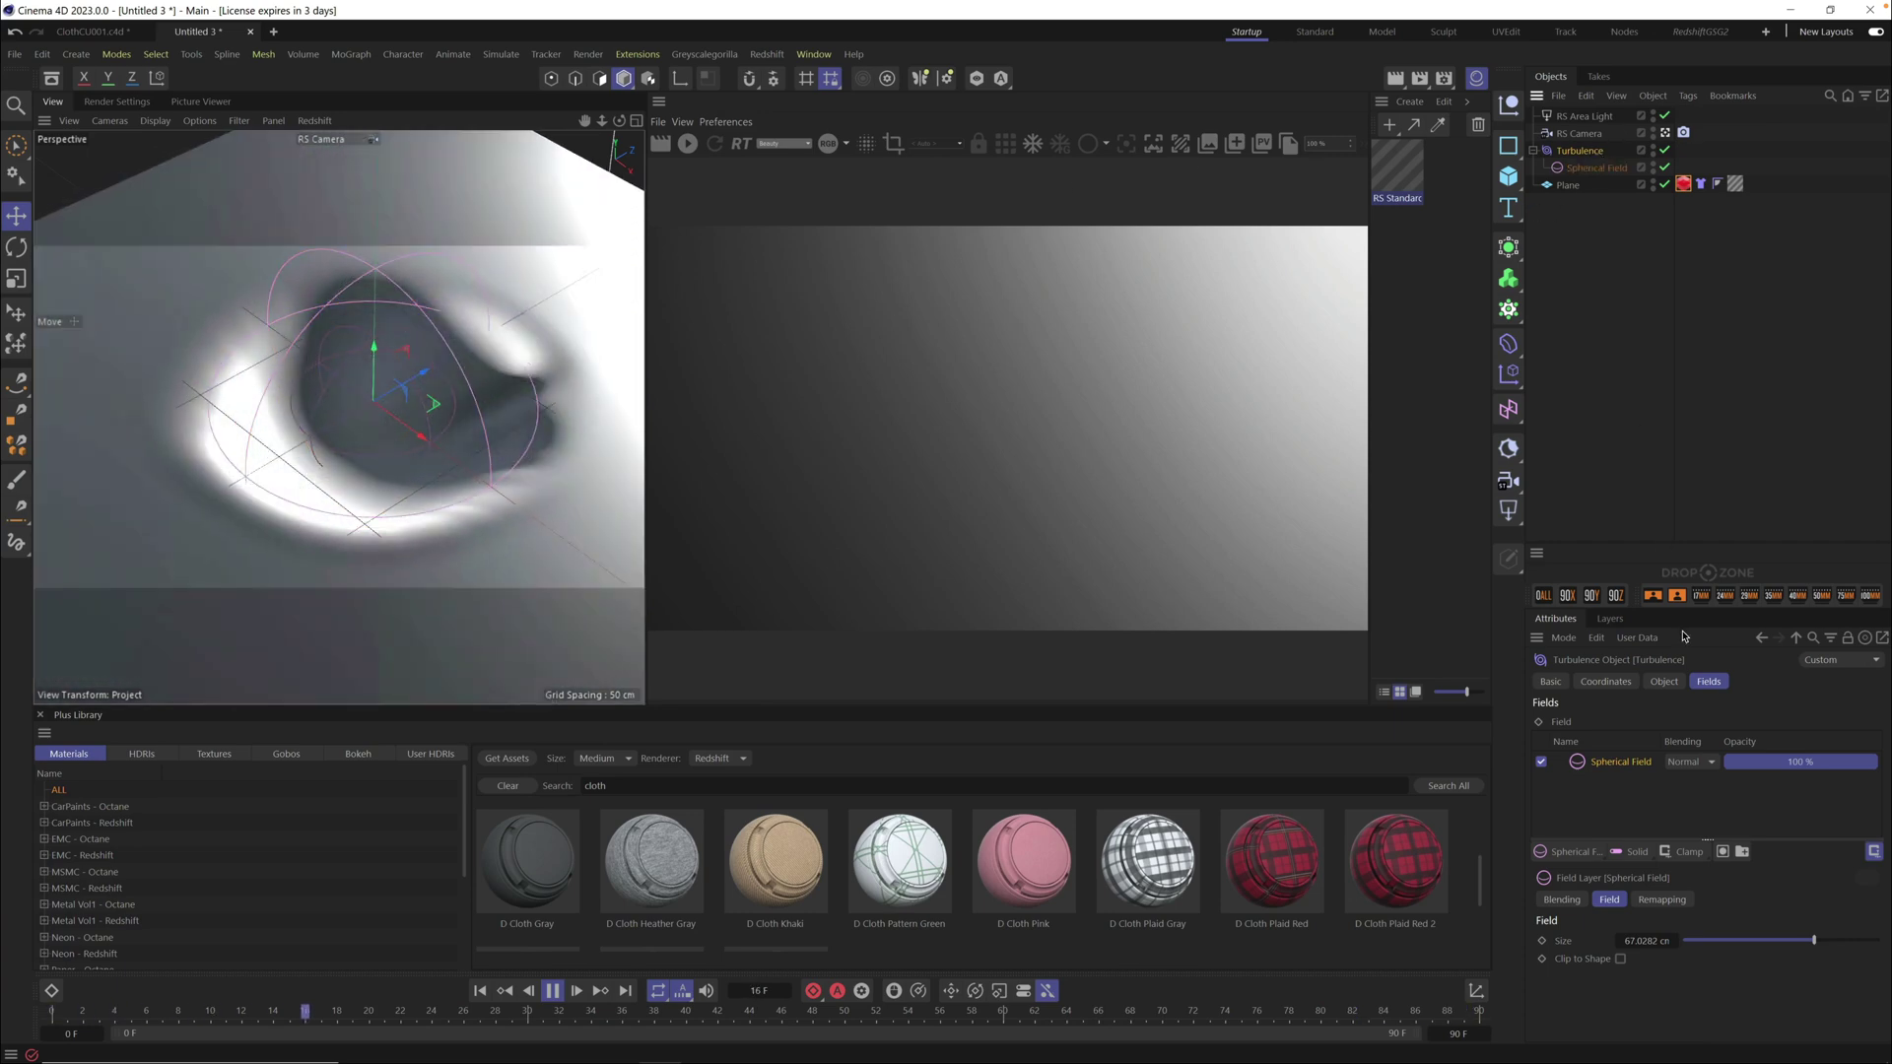
pyautogui.click(1586, 155)
pyautogui.click(1579, 150)
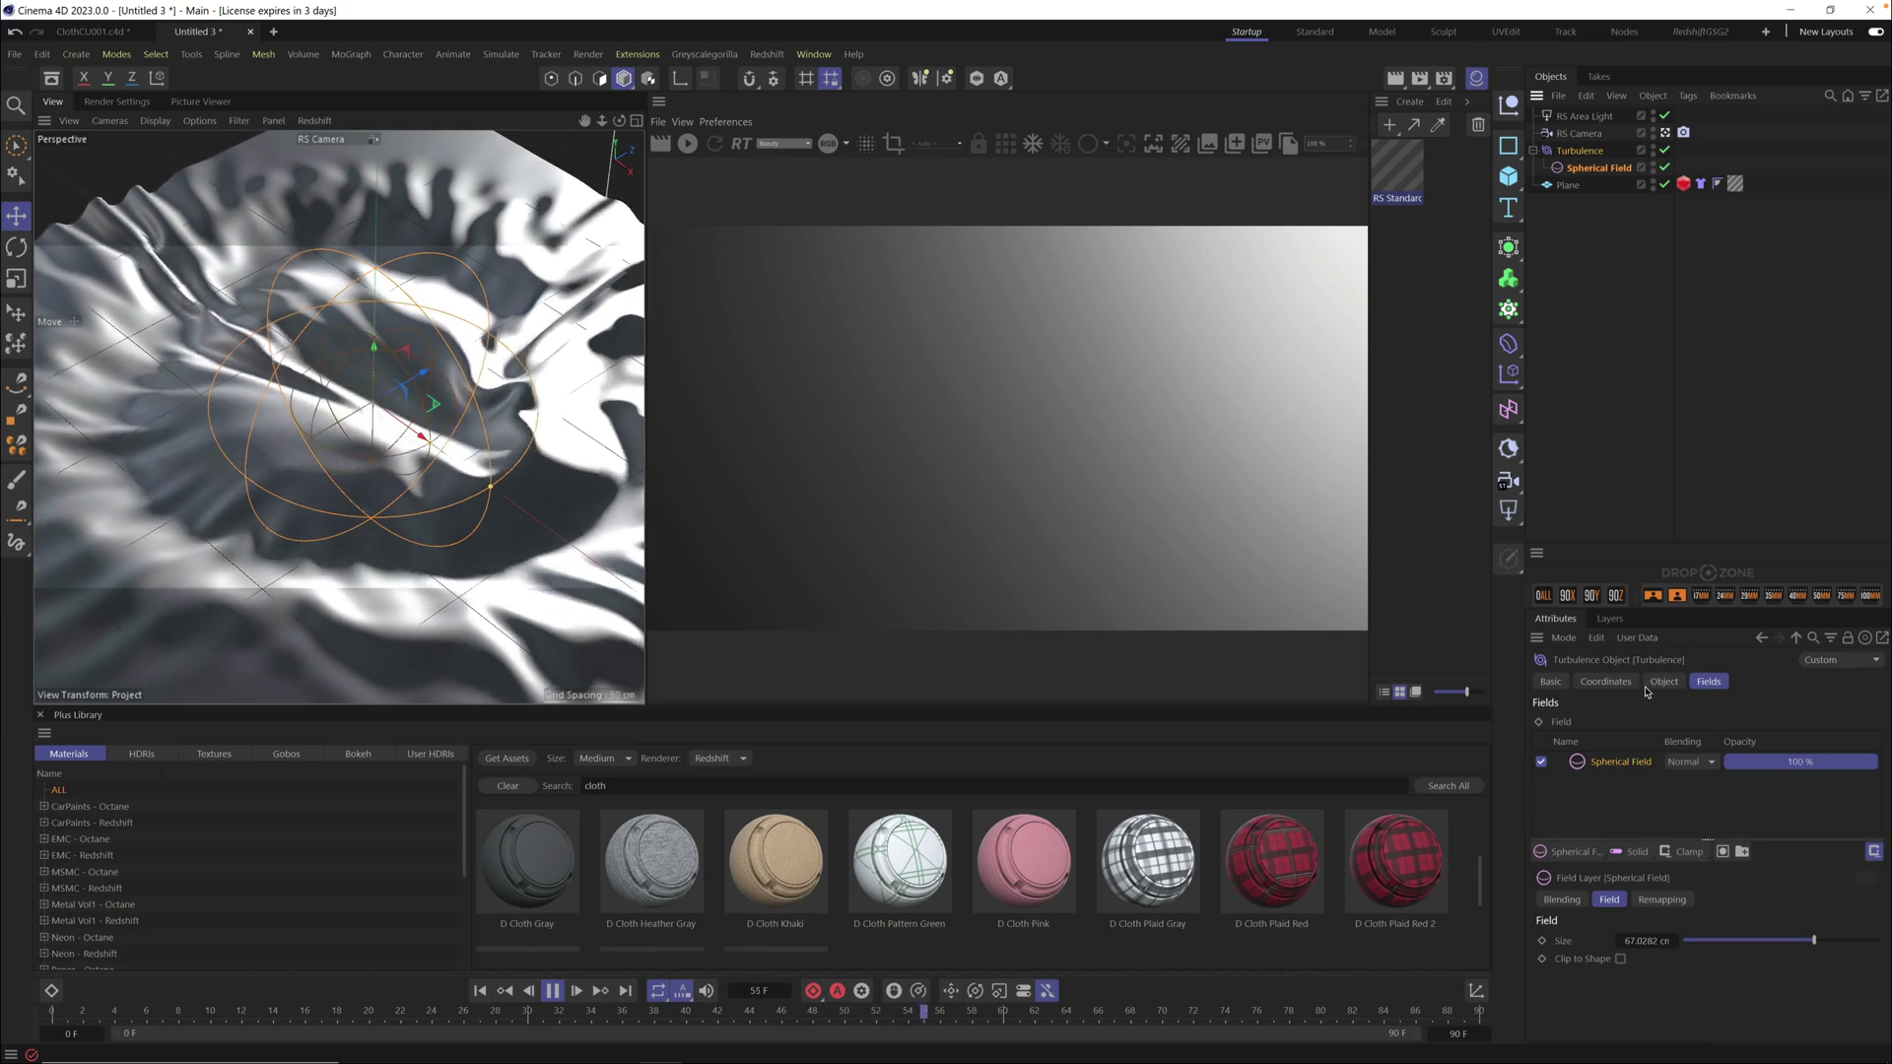
pyautogui.click(1664, 682)
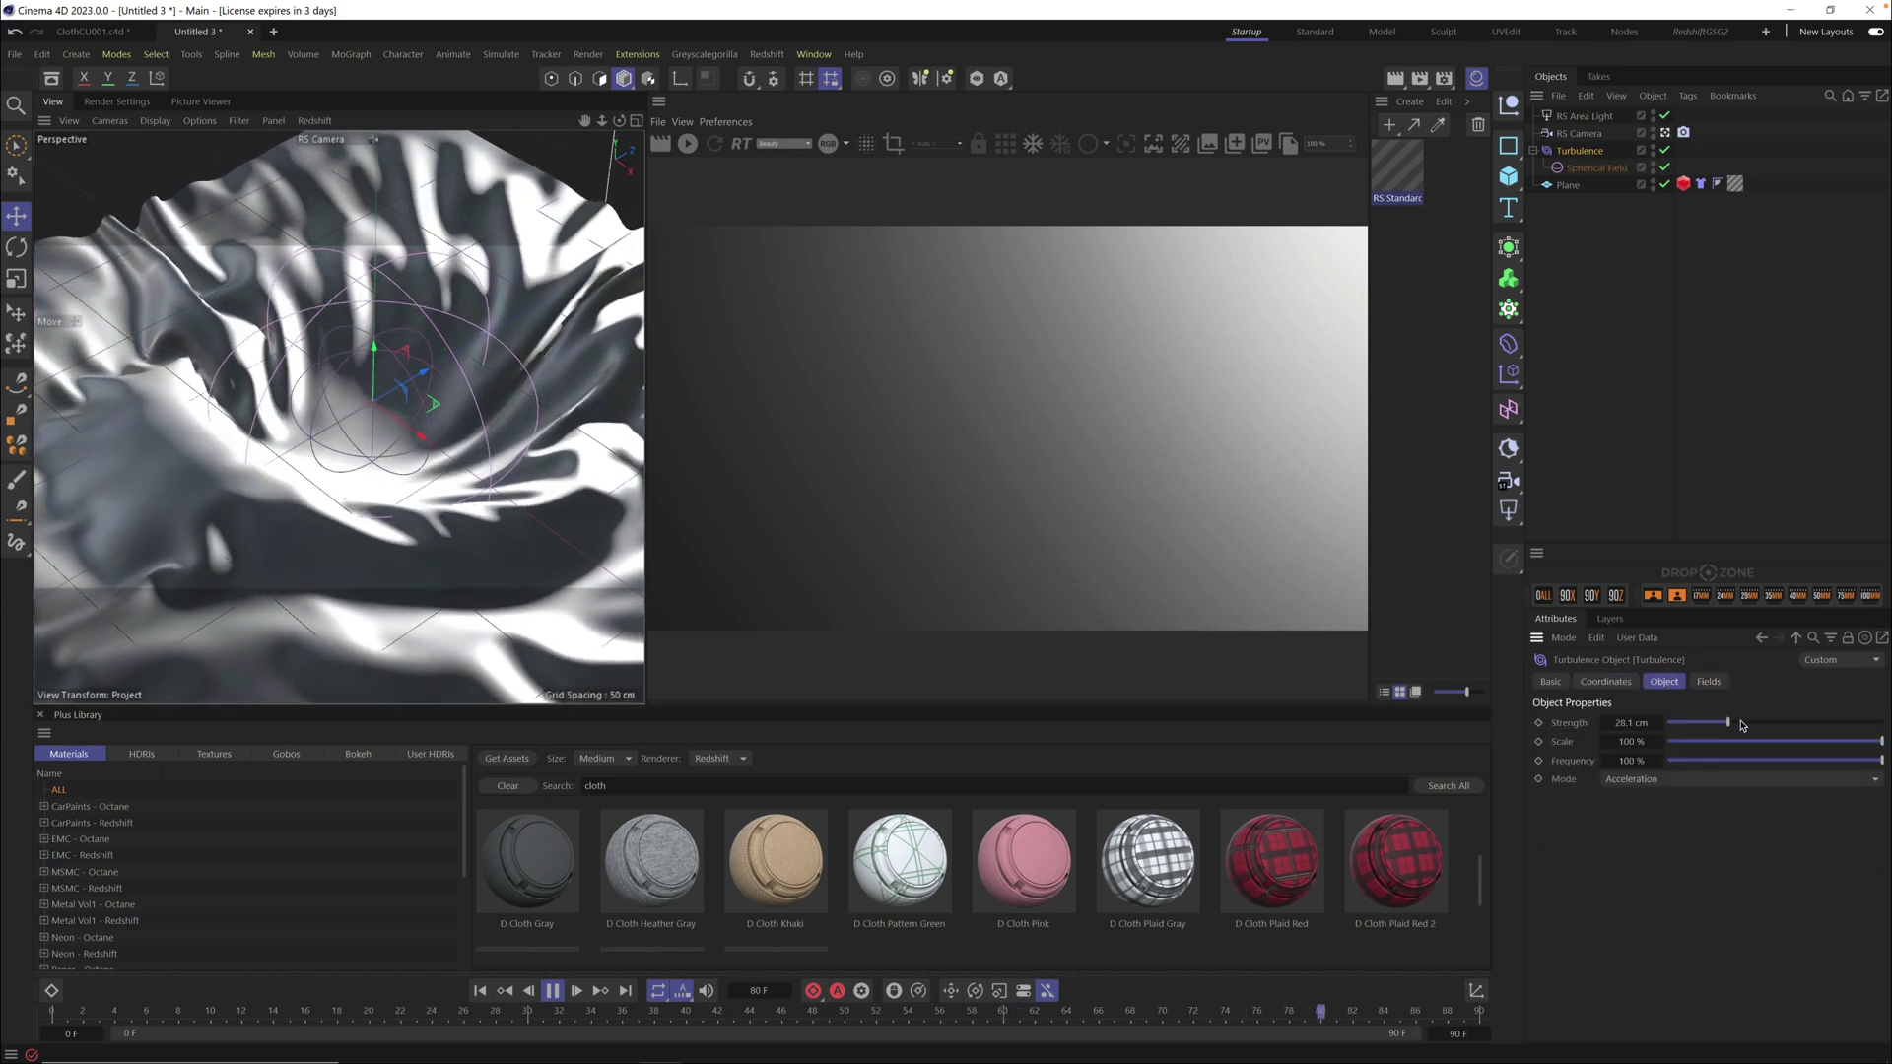
pyautogui.click(1841, 741)
pyautogui.click(1753, 723)
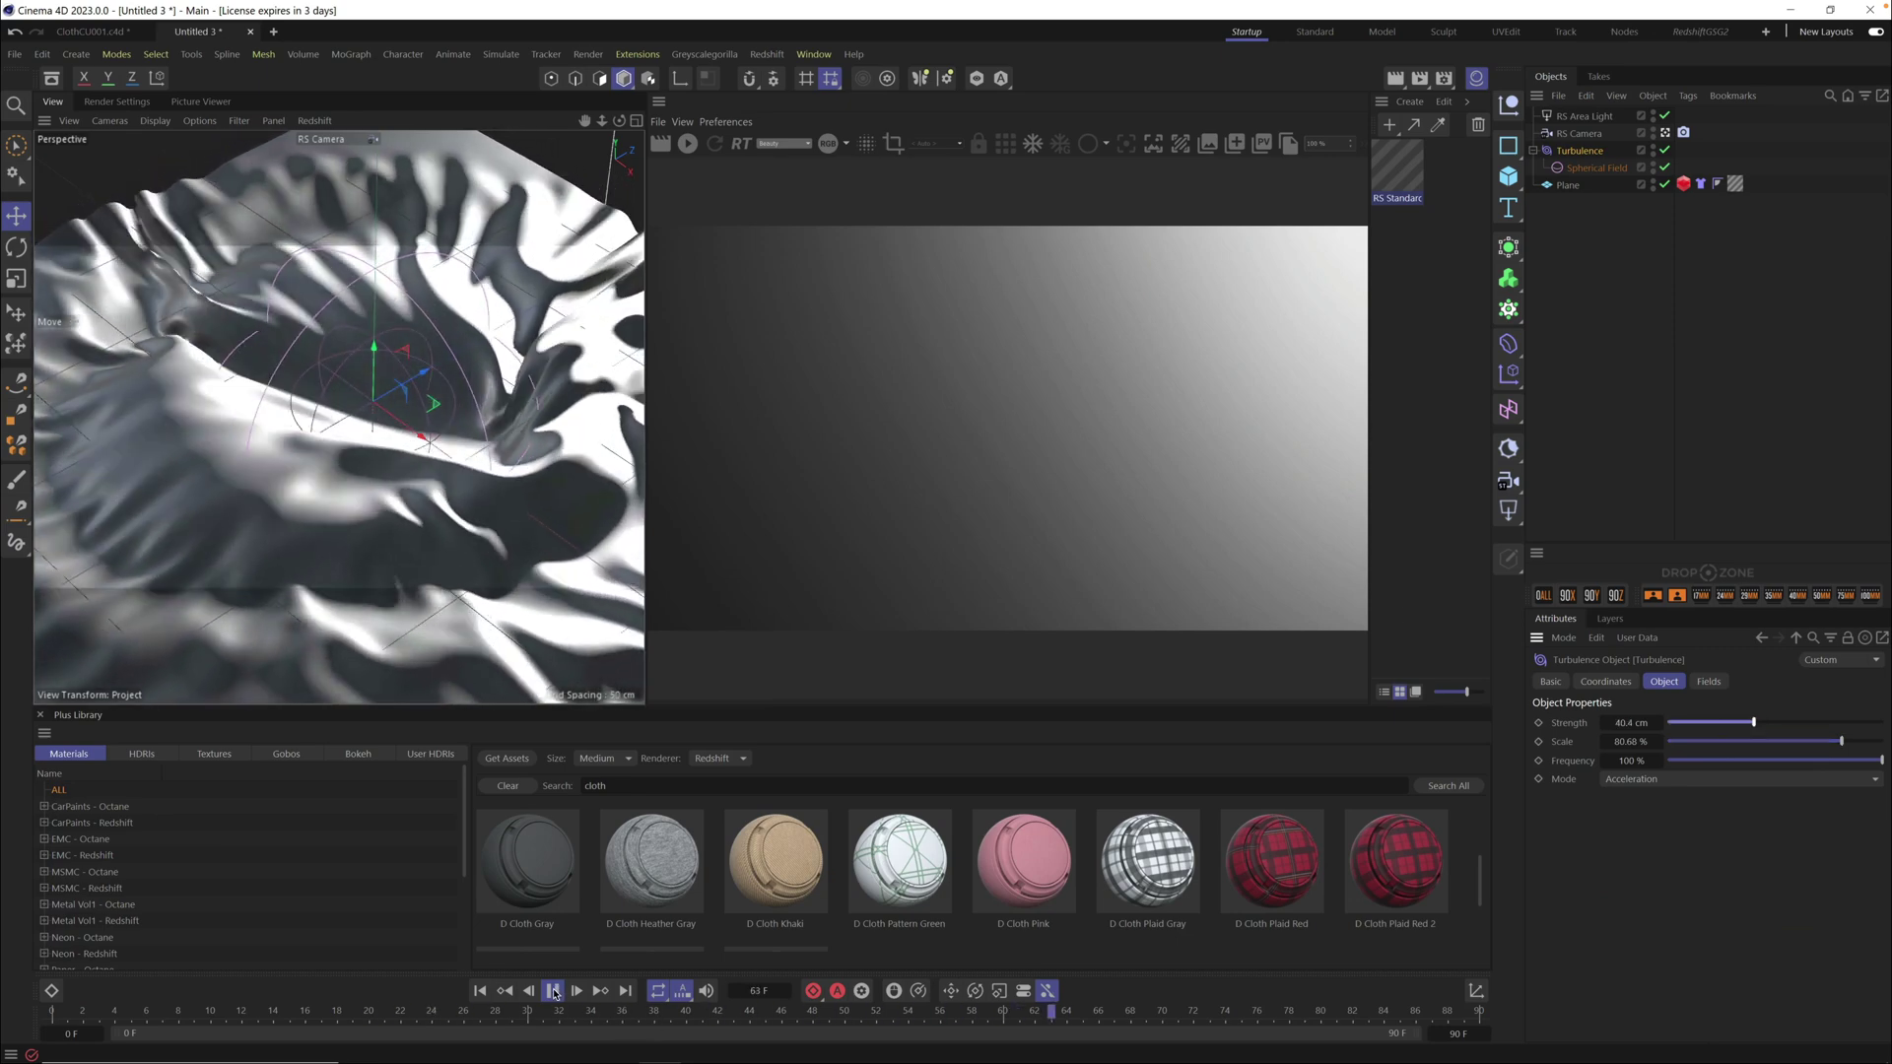
# Extend the timeline to 207 frames and run the simulation on to frame 118 for a live Redshift render
pyautogui.press('space')
pyautogui.moveTo(1478, 1033)
pyautogui.mouseDown()
pyautogui.moveTo(1562, 1029)
pyautogui.moveTo(1461, 1042)
pyautogui.mouseUp()
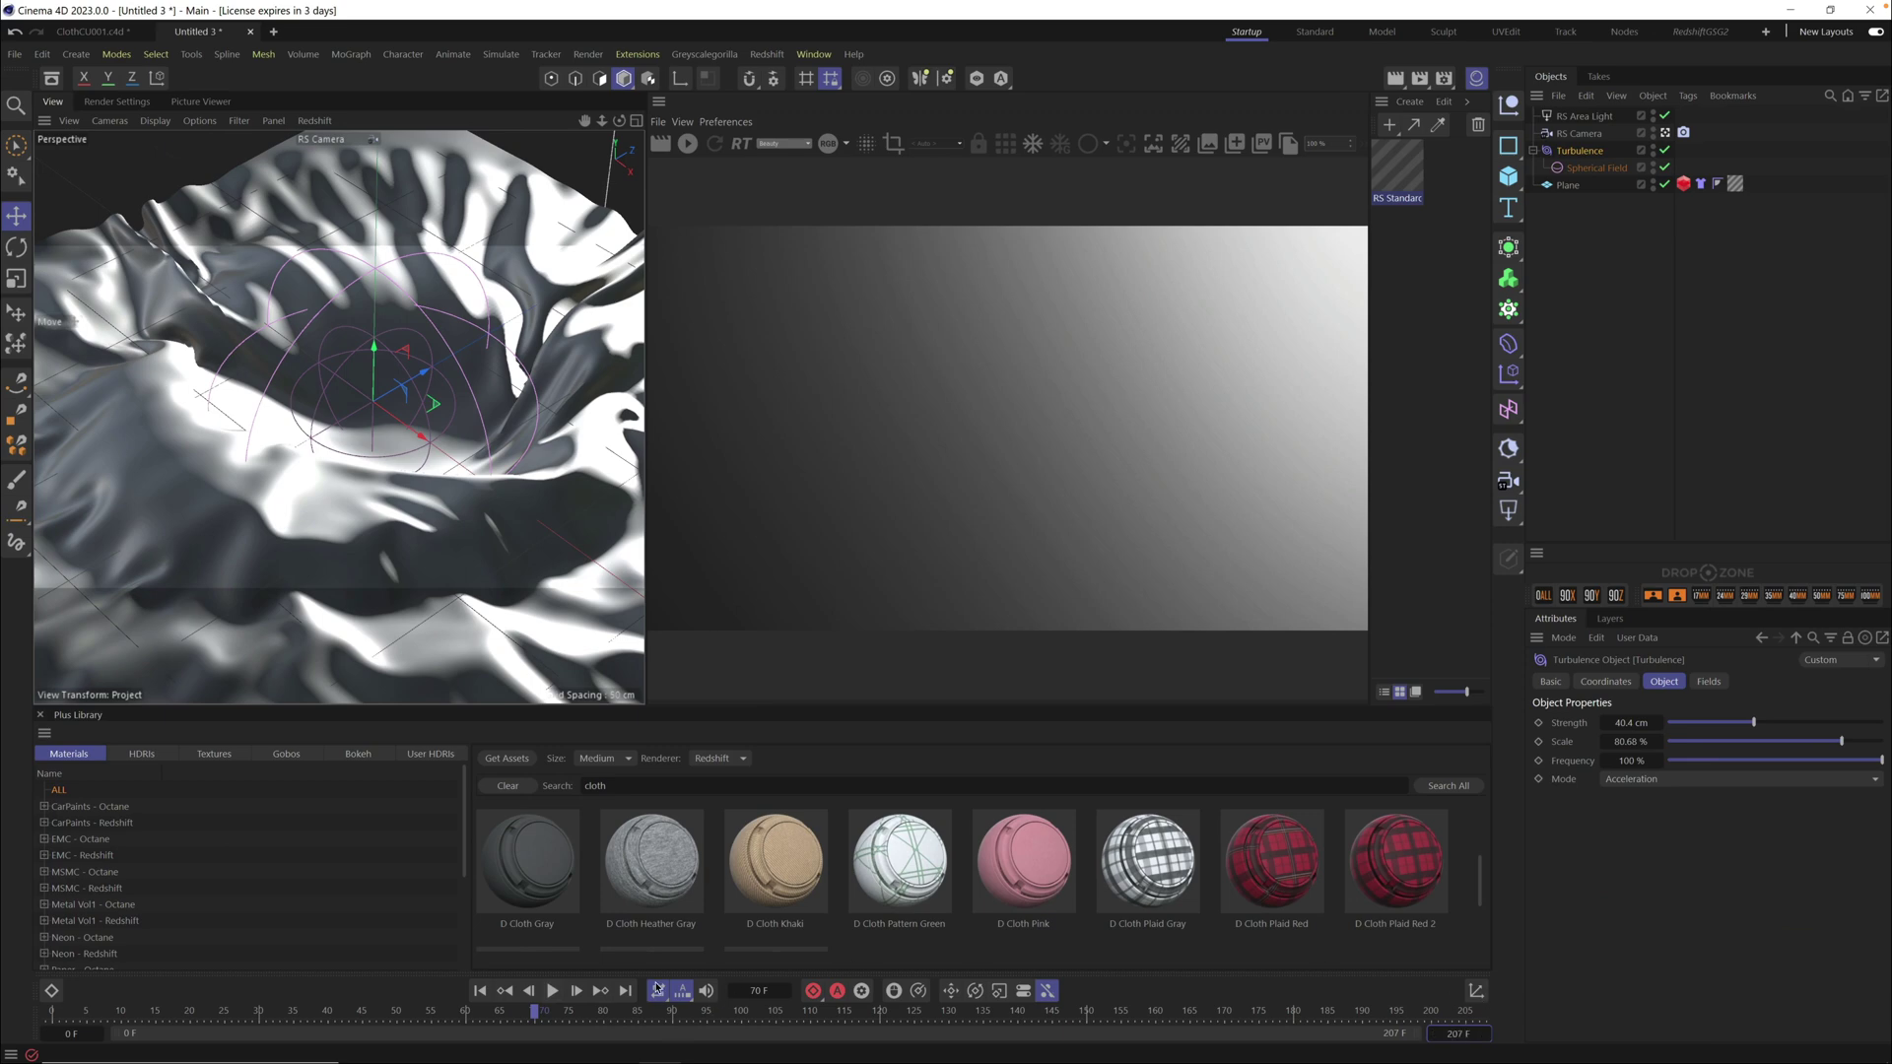
pyautogui.click(553, 992)
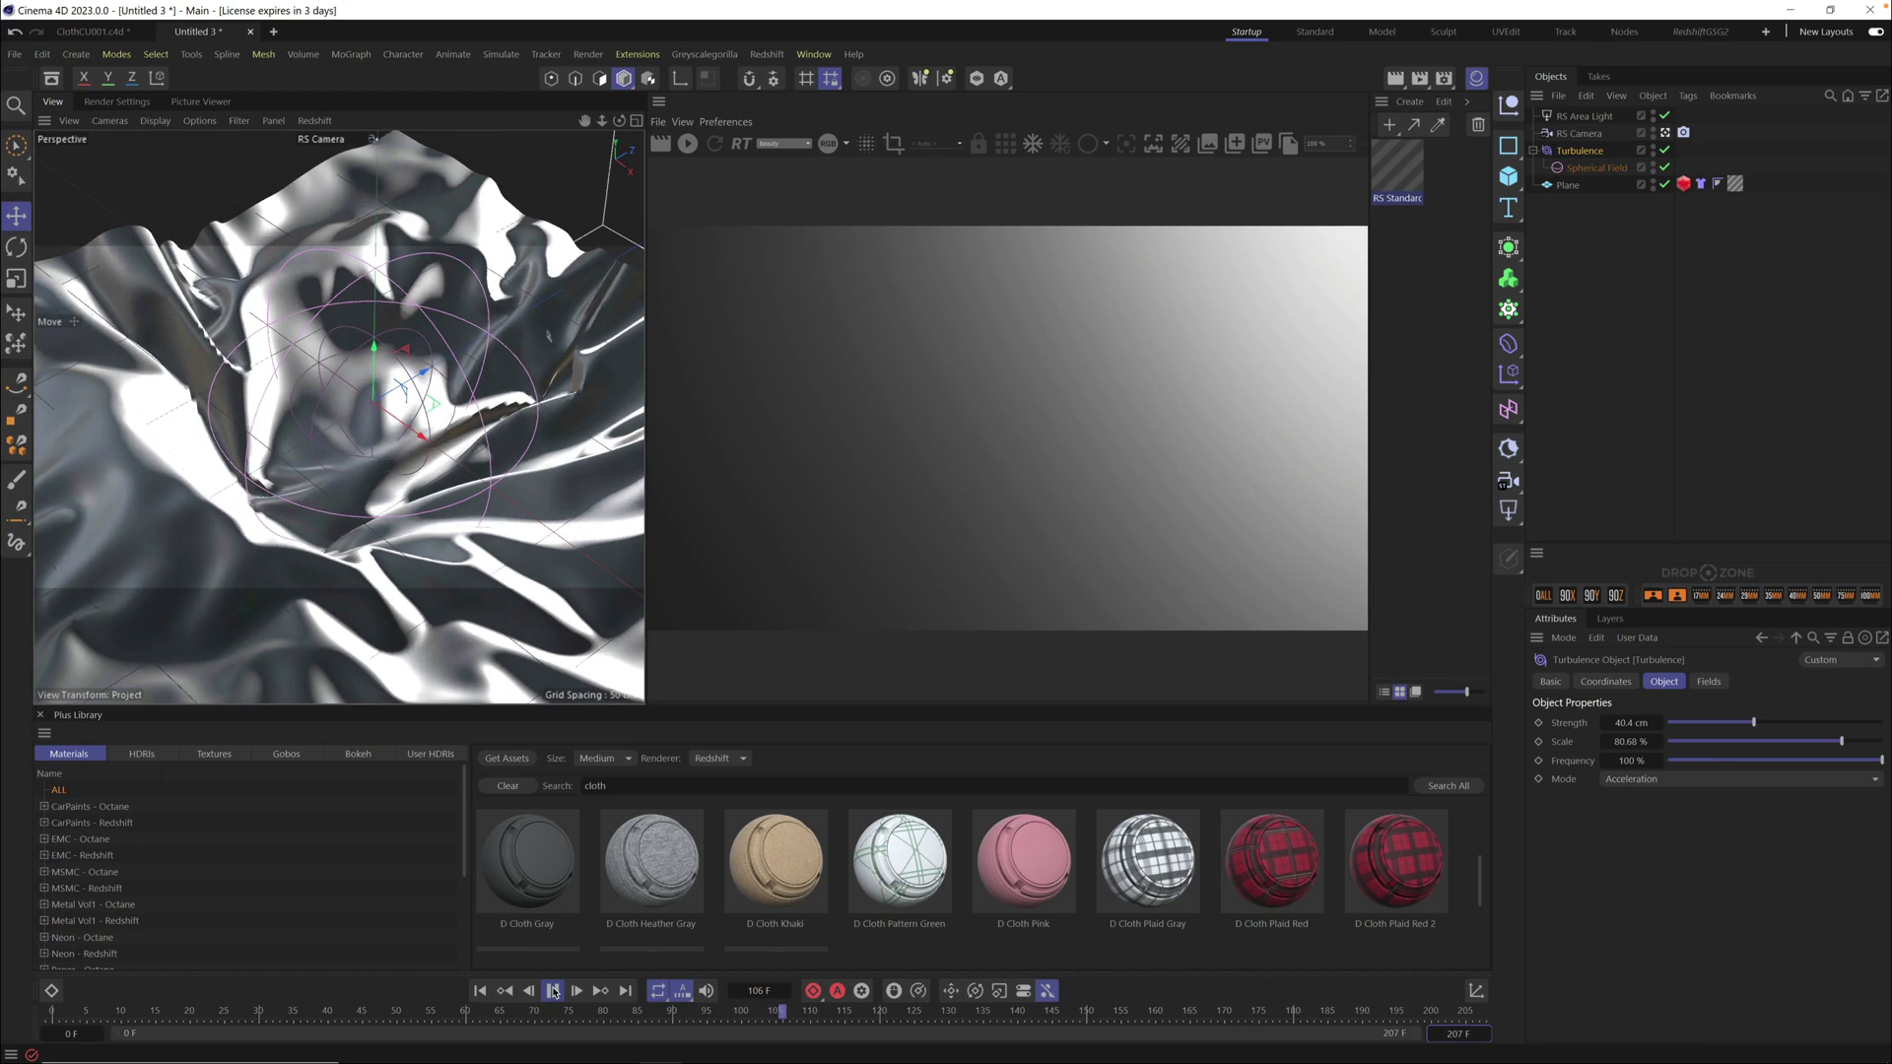
pyautogui.click(552, 991)
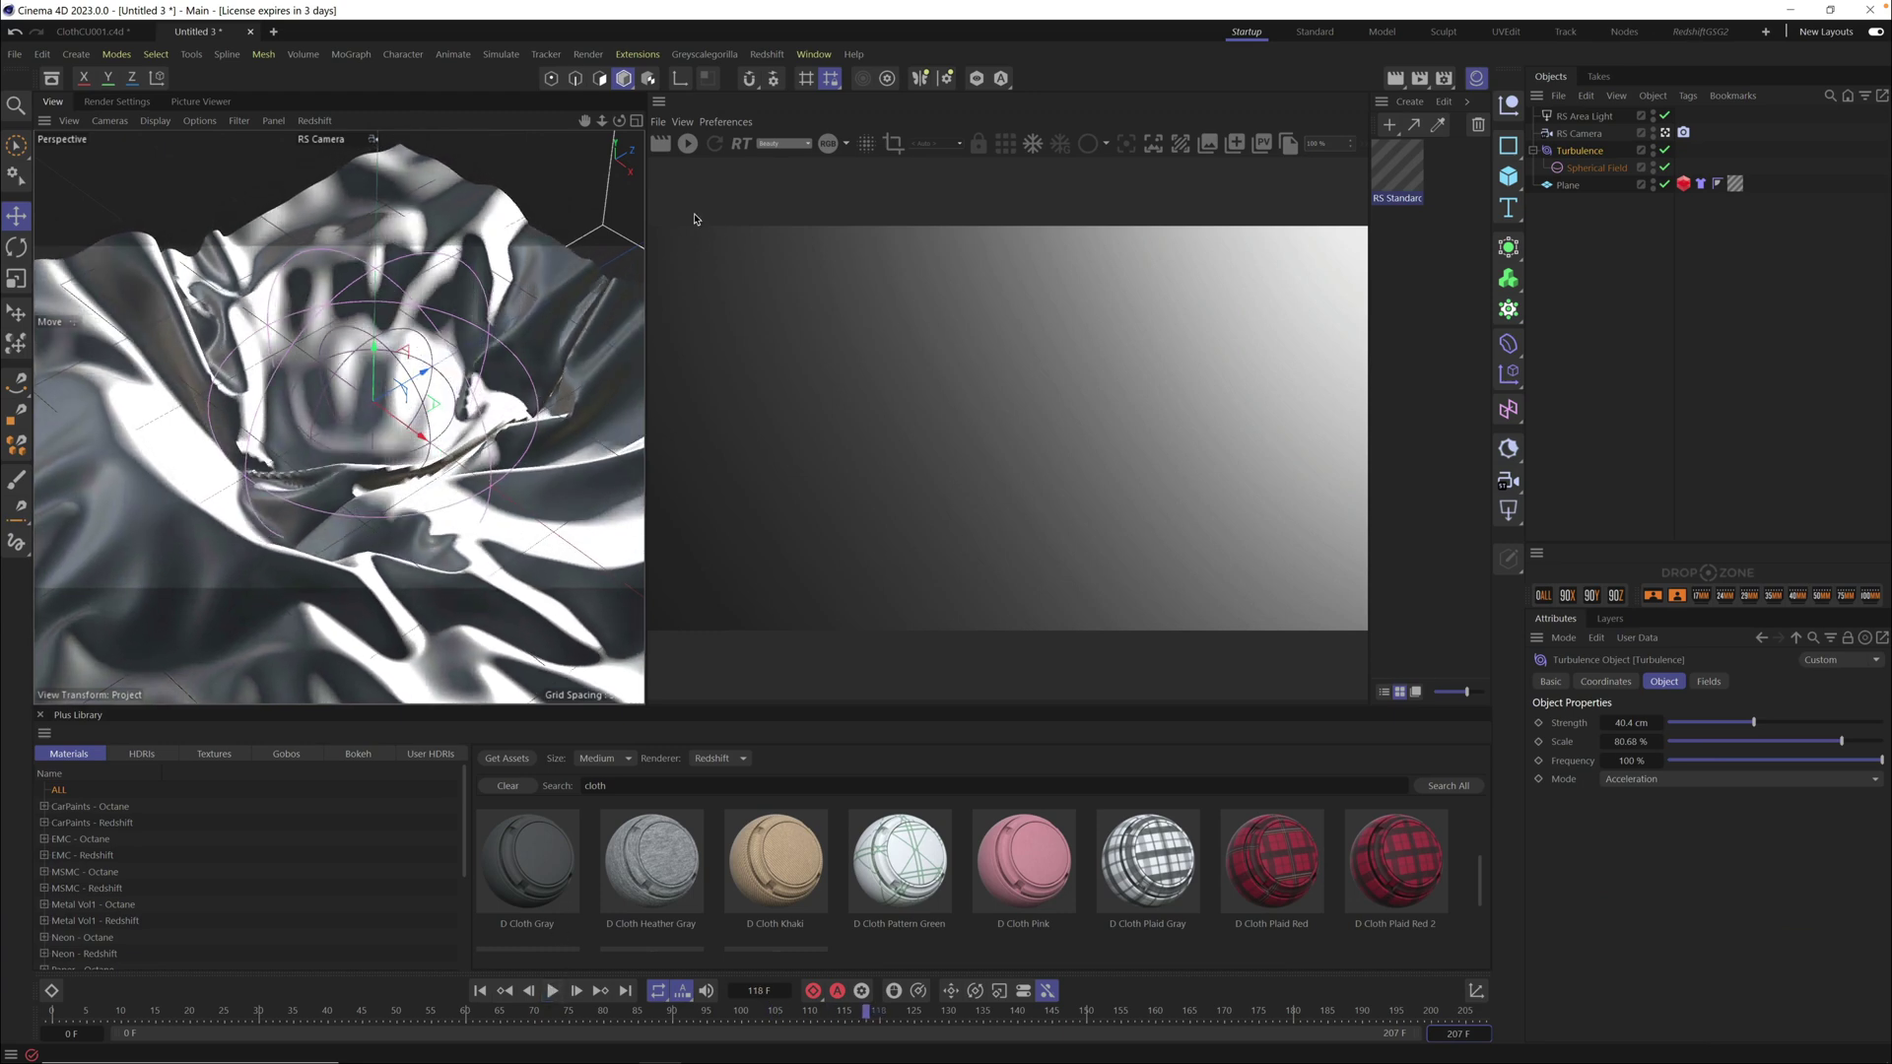
pyautogui.click(686, 144)
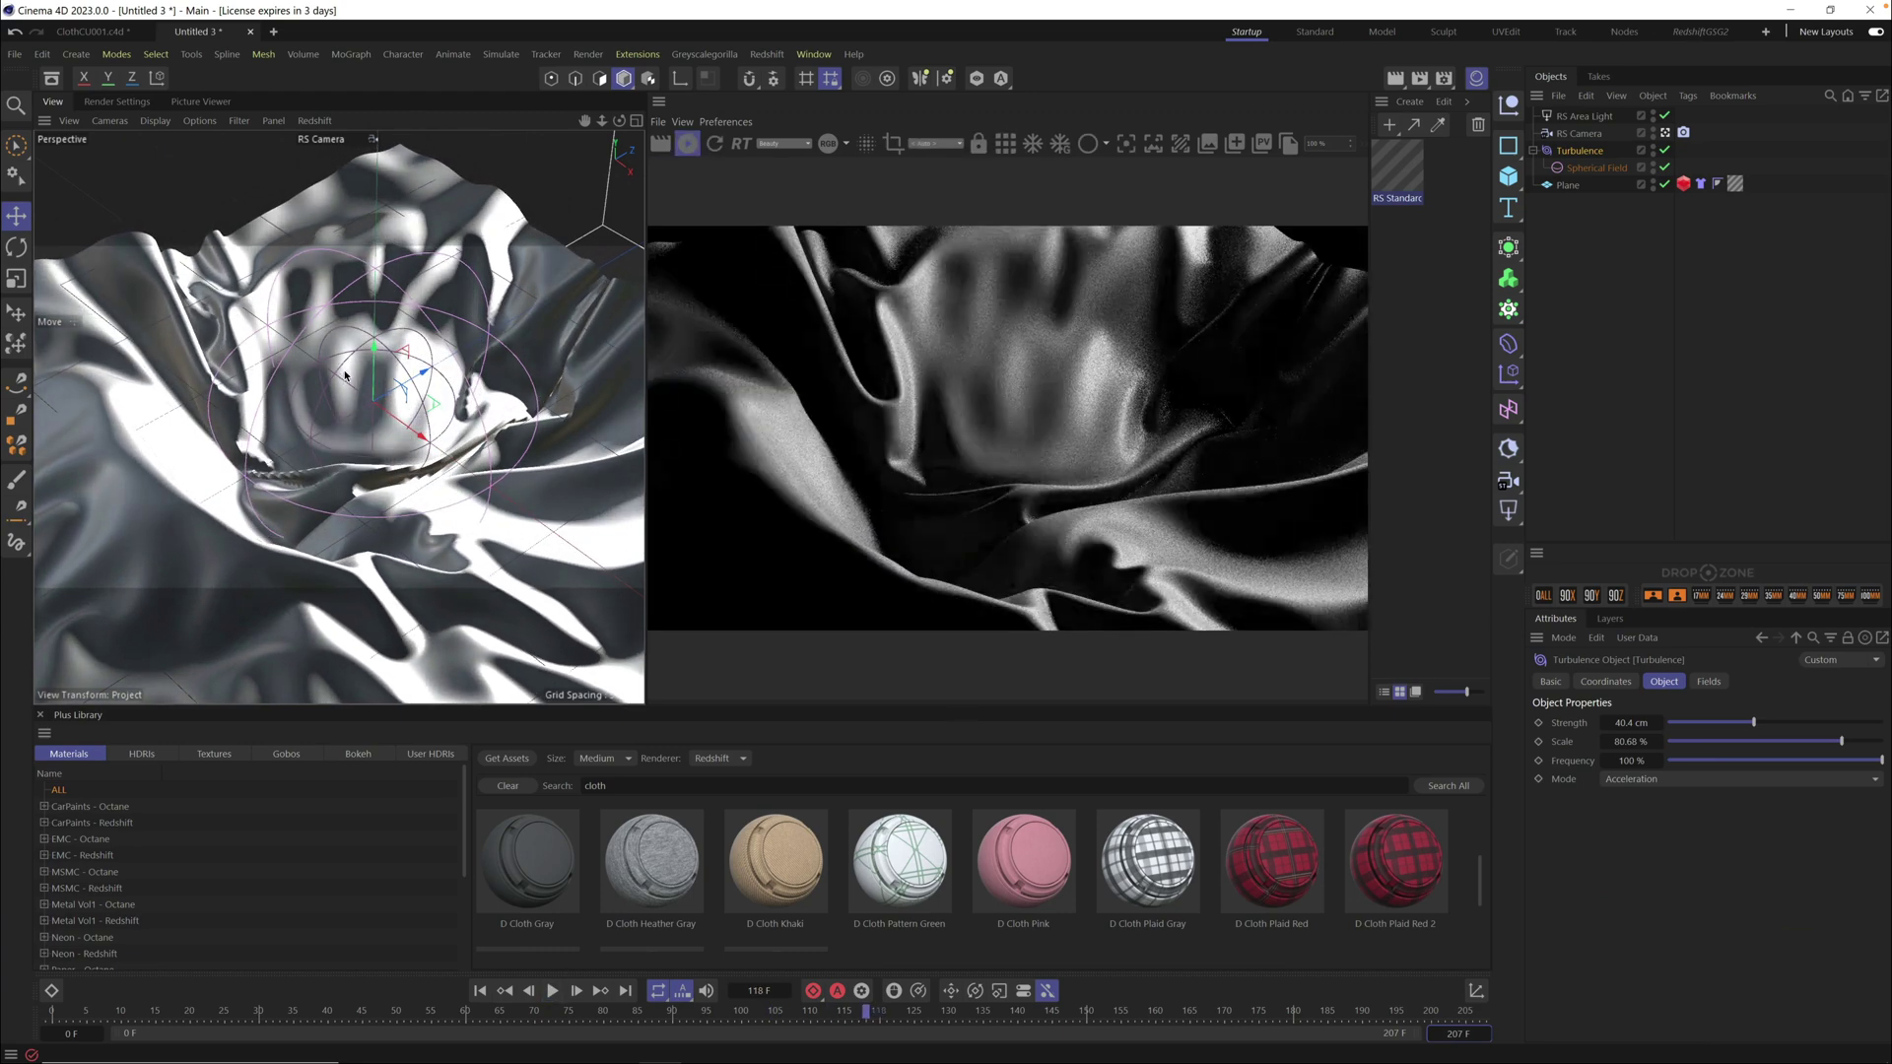
# Set the cloth material's sheen weight to 0.053, sheen roughness to 0.718 and reflection weight to 0.632
pyautogui.click(1737, 184)
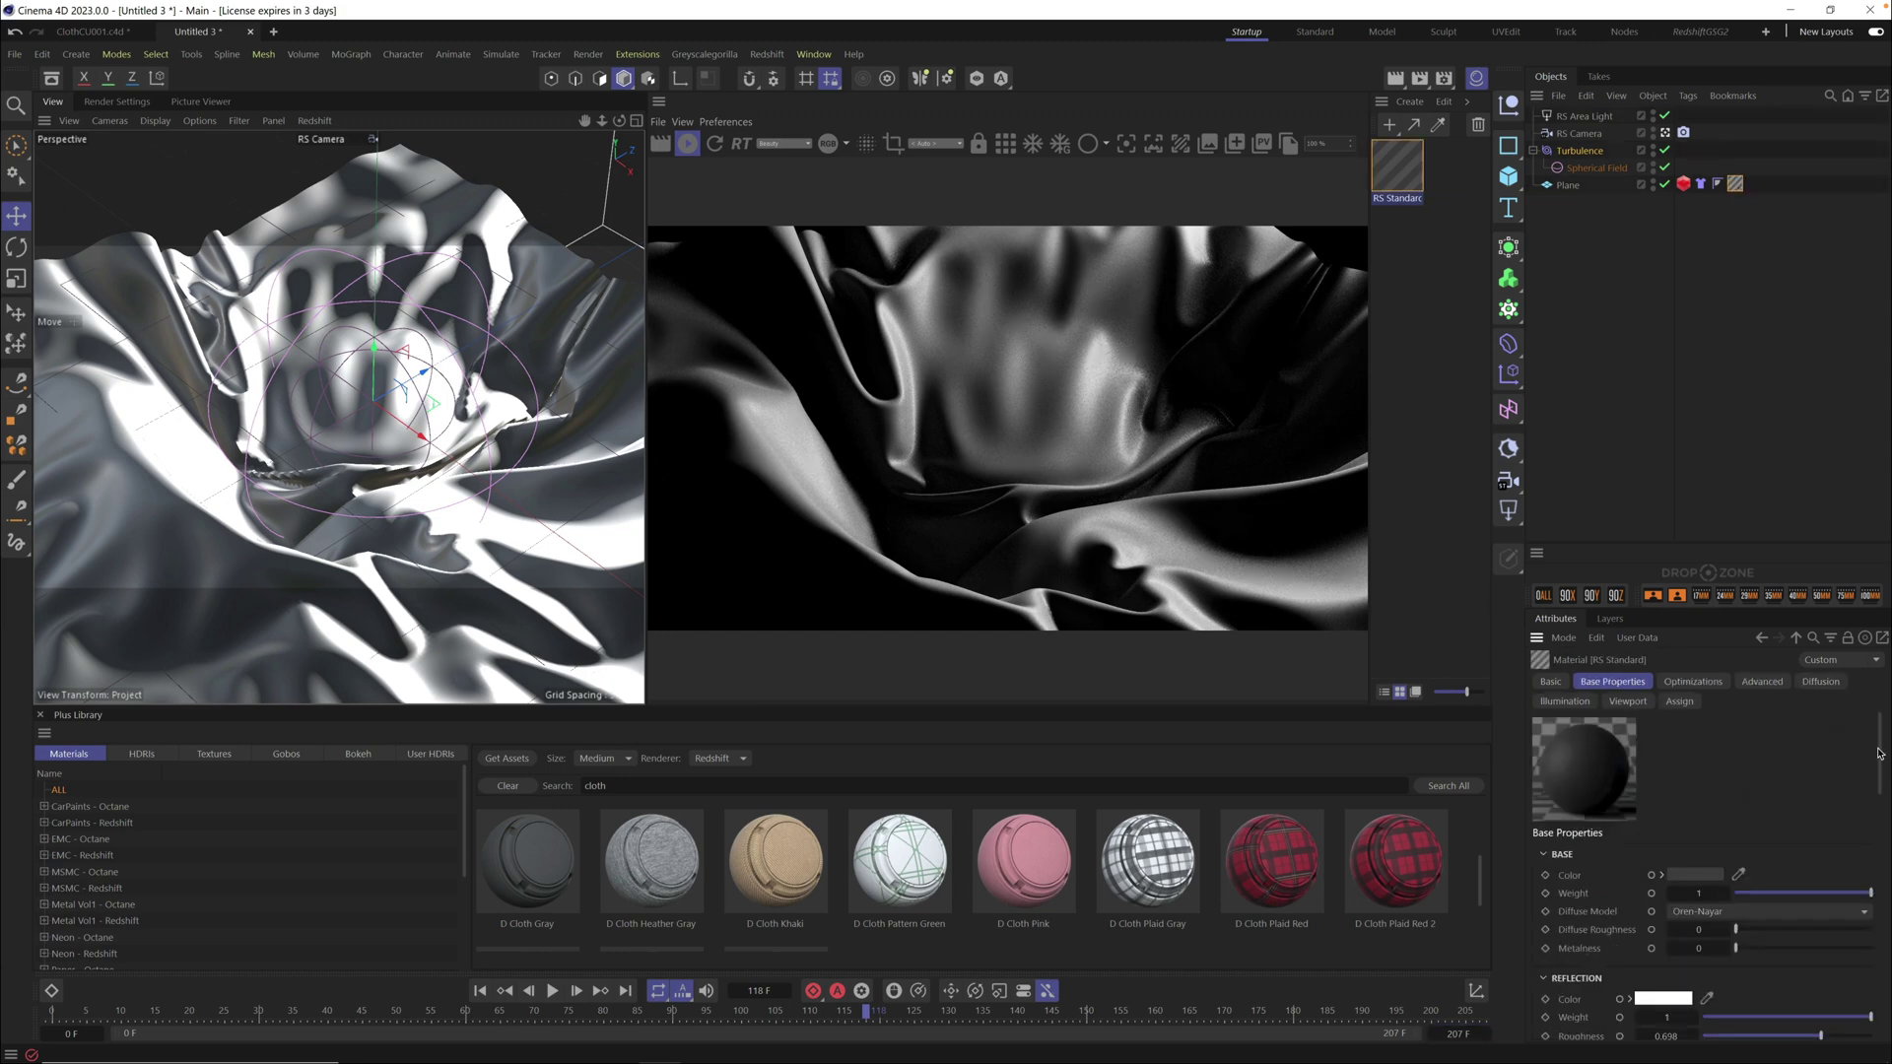
pyautogui.moveTo(1879, 753); pyautogui.dragTo(1879, 916)
pyautogui.moveTo(1706, 914); pyautogui.dragTo(1824, 932)
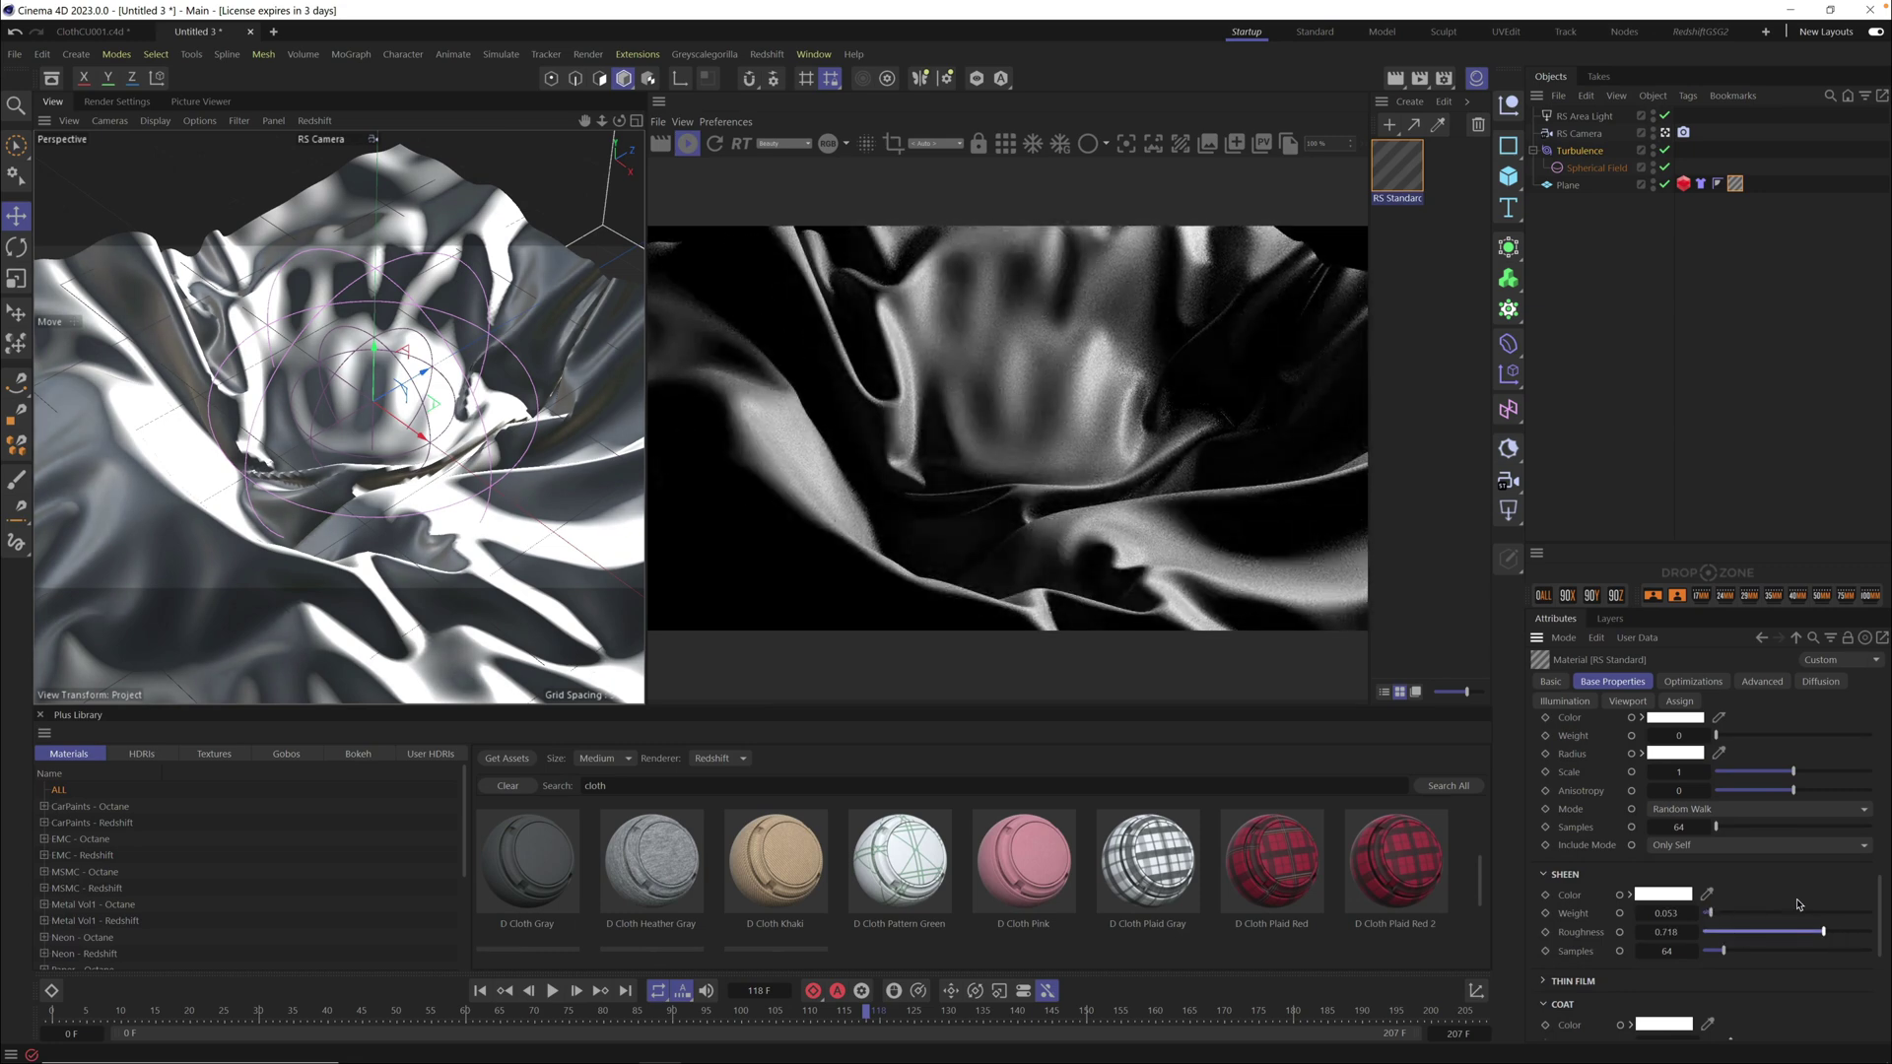
pyautogui.moveTo(1882, 889); pyautogui.dragTo(1882, 773)
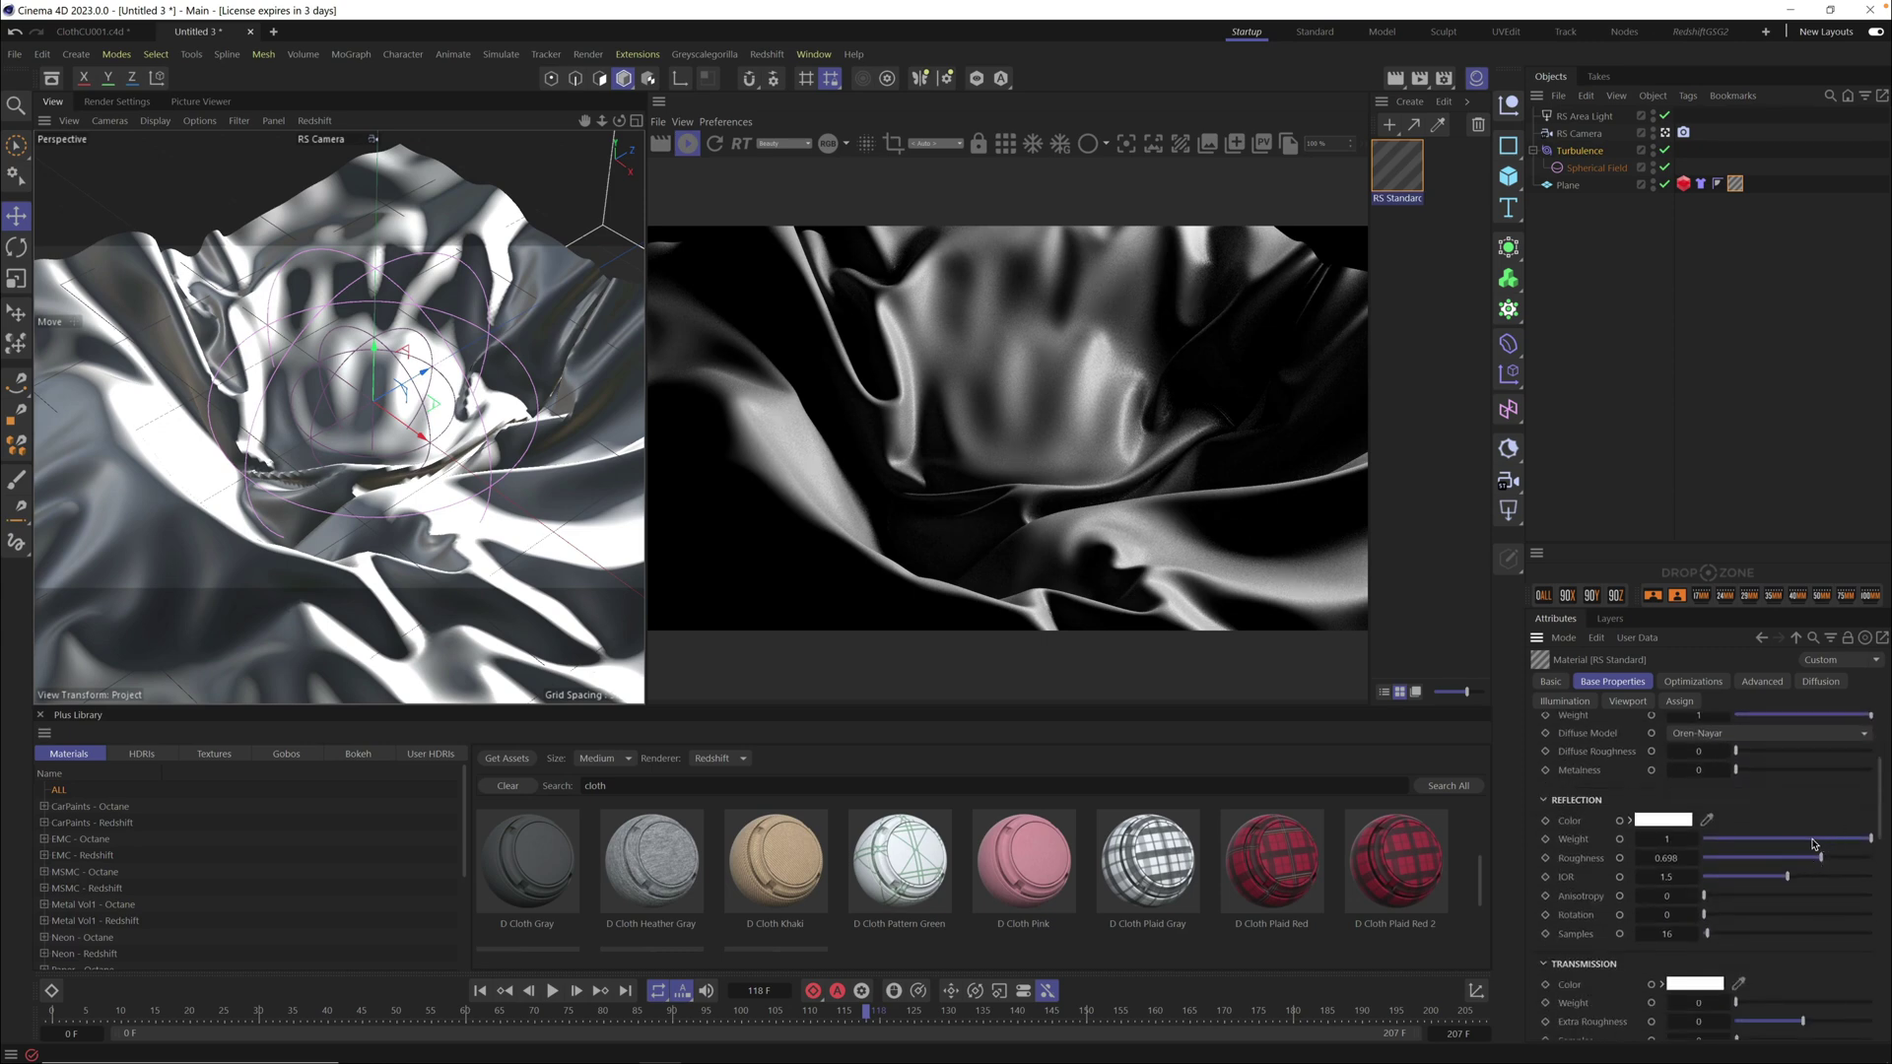
pyautogui.click(1811, 839)
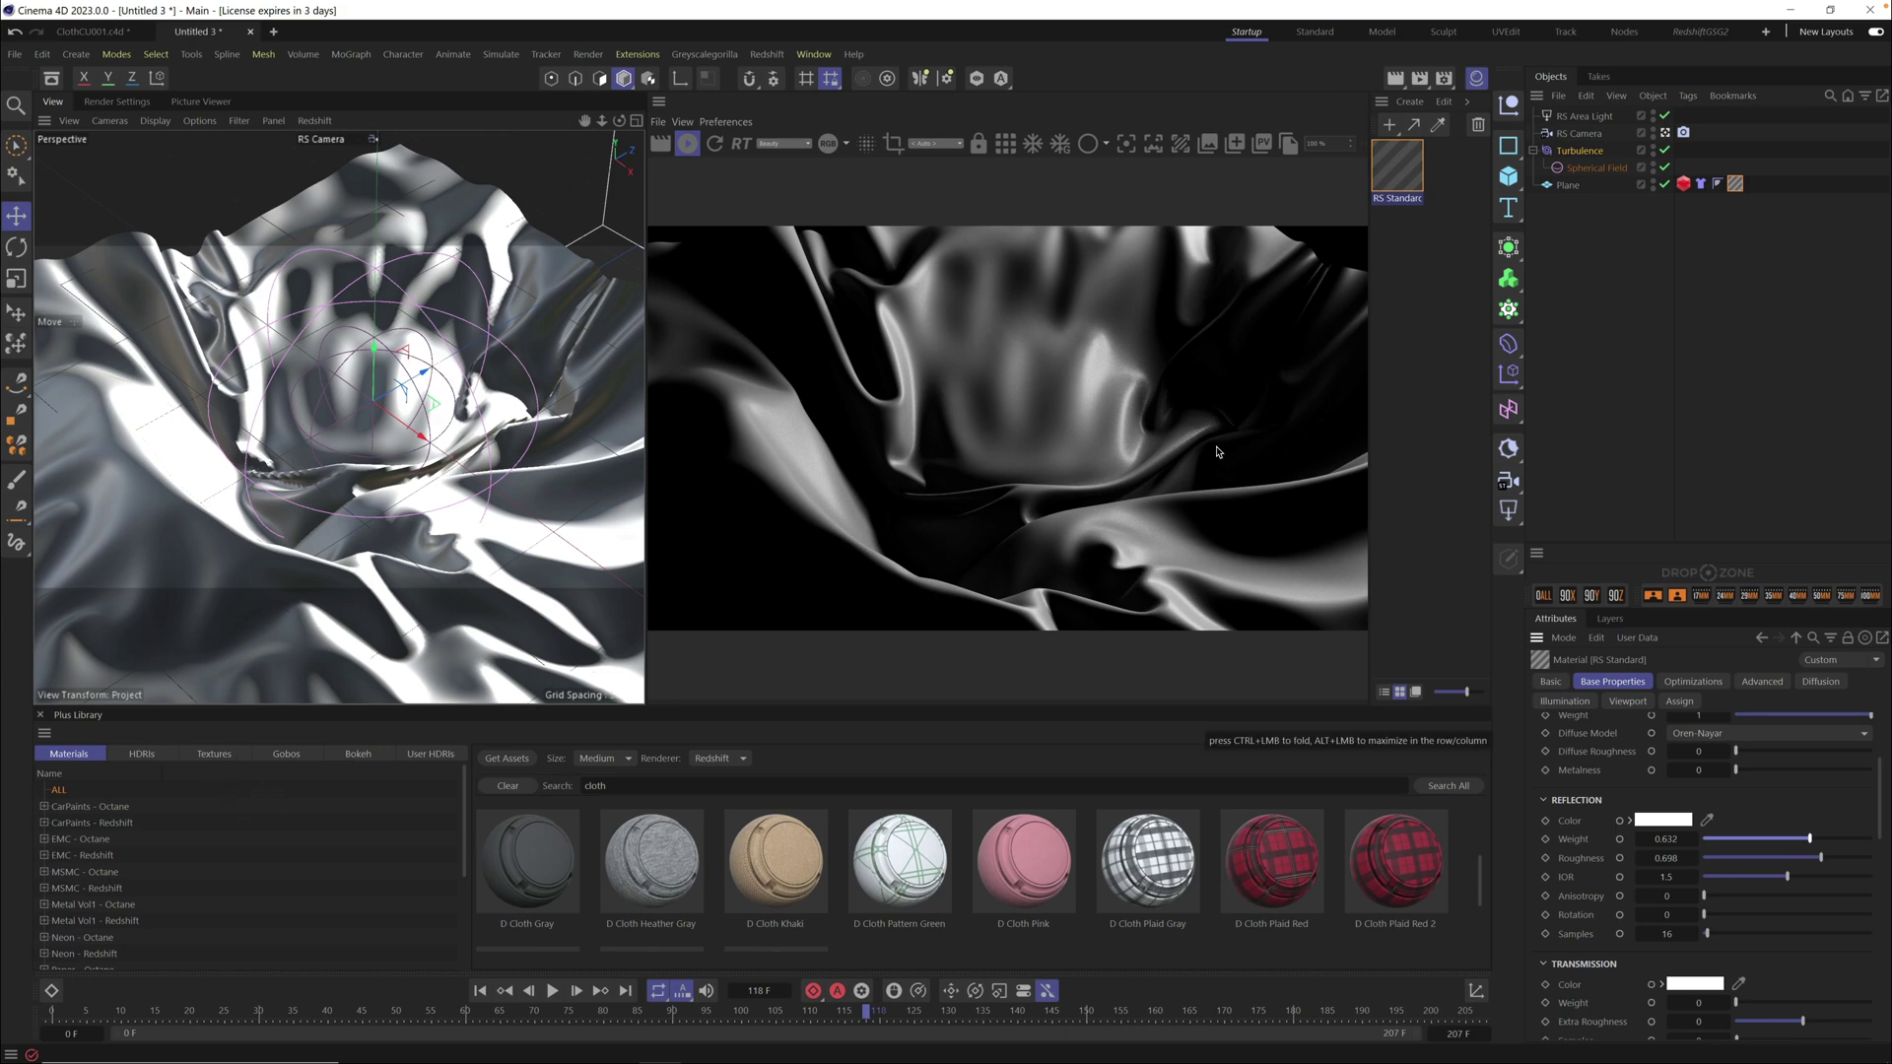
# Search the Plus Library's Redshift materials for "fabri" instead of cloth
pyautogui.moveTo(1480, 878); pyautogui.dragTo(1482, 808)
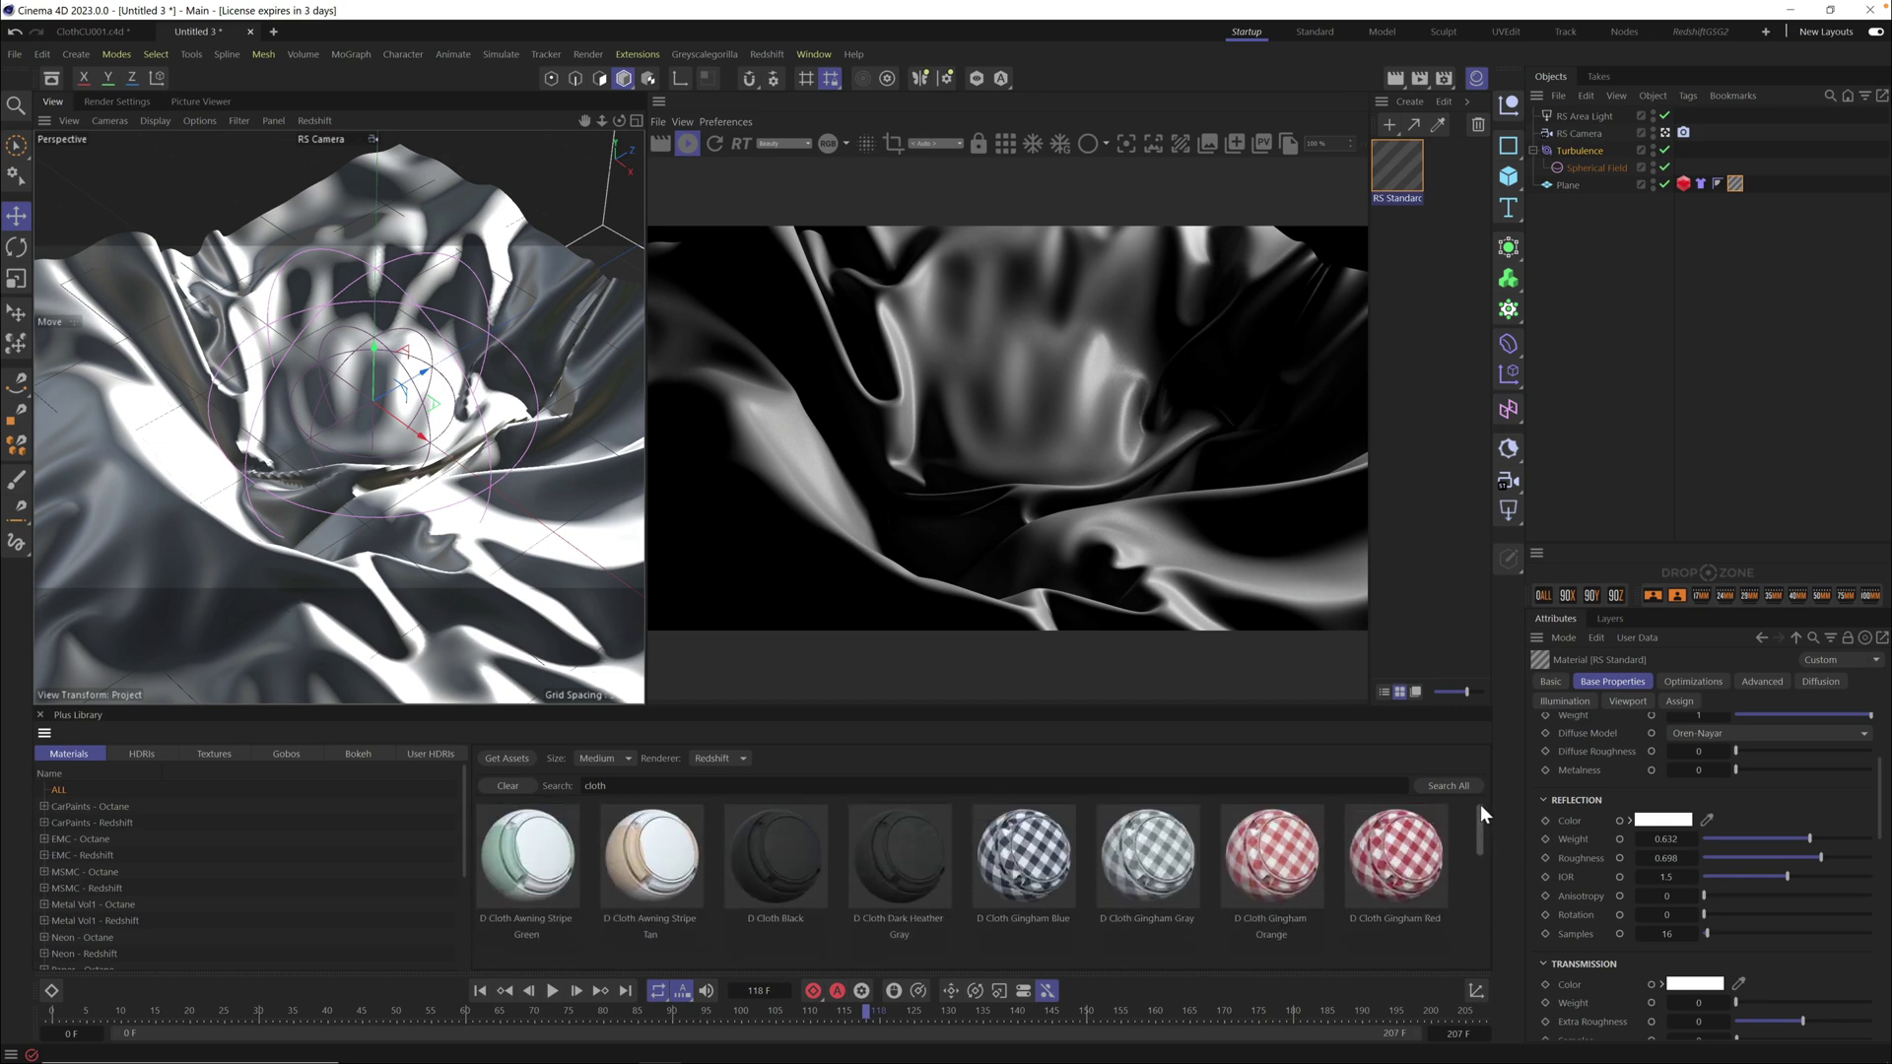
pyautogui.doubleClick(621, 787)
pyautogui.write('fabri')
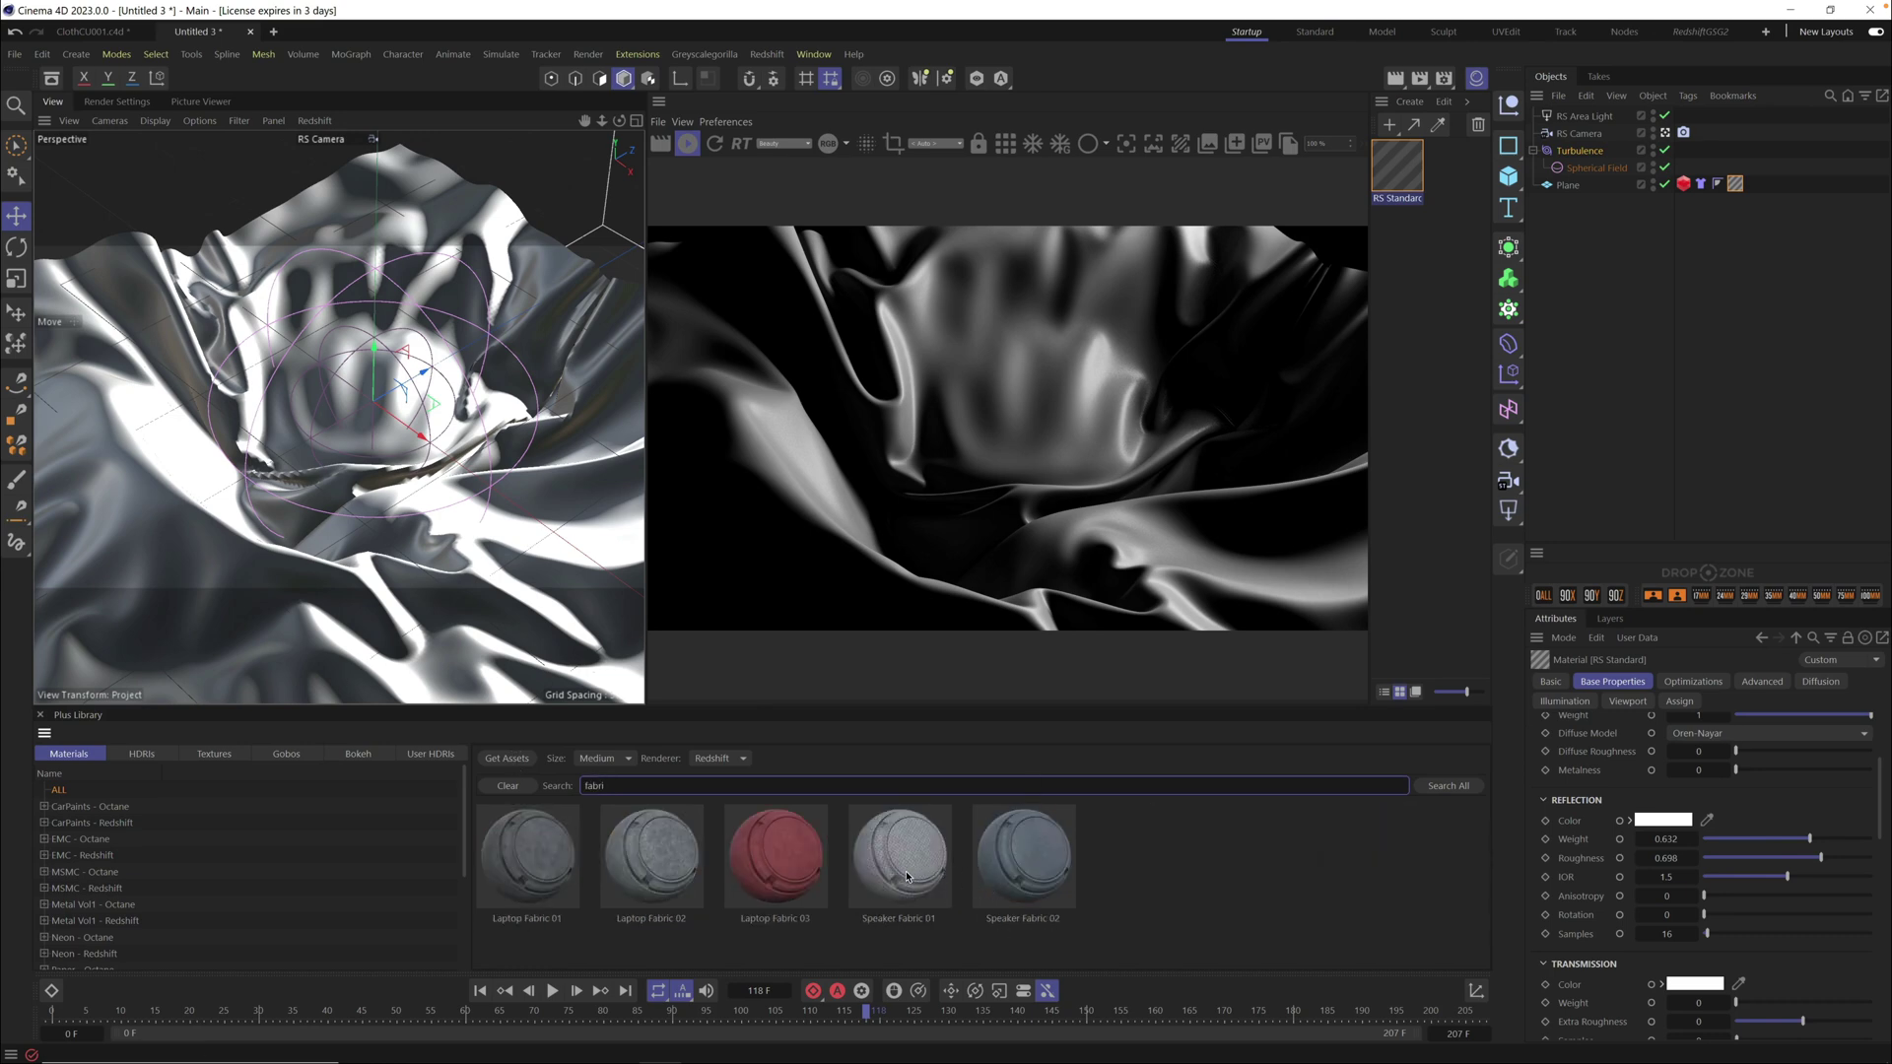
# Apply the Speaker Fabric 01 material to the plane and set its material tag's Length U and Length V to 50 %
pyautogui.moveTo(907, 877); pyautogui.dragTo(1740, 190)
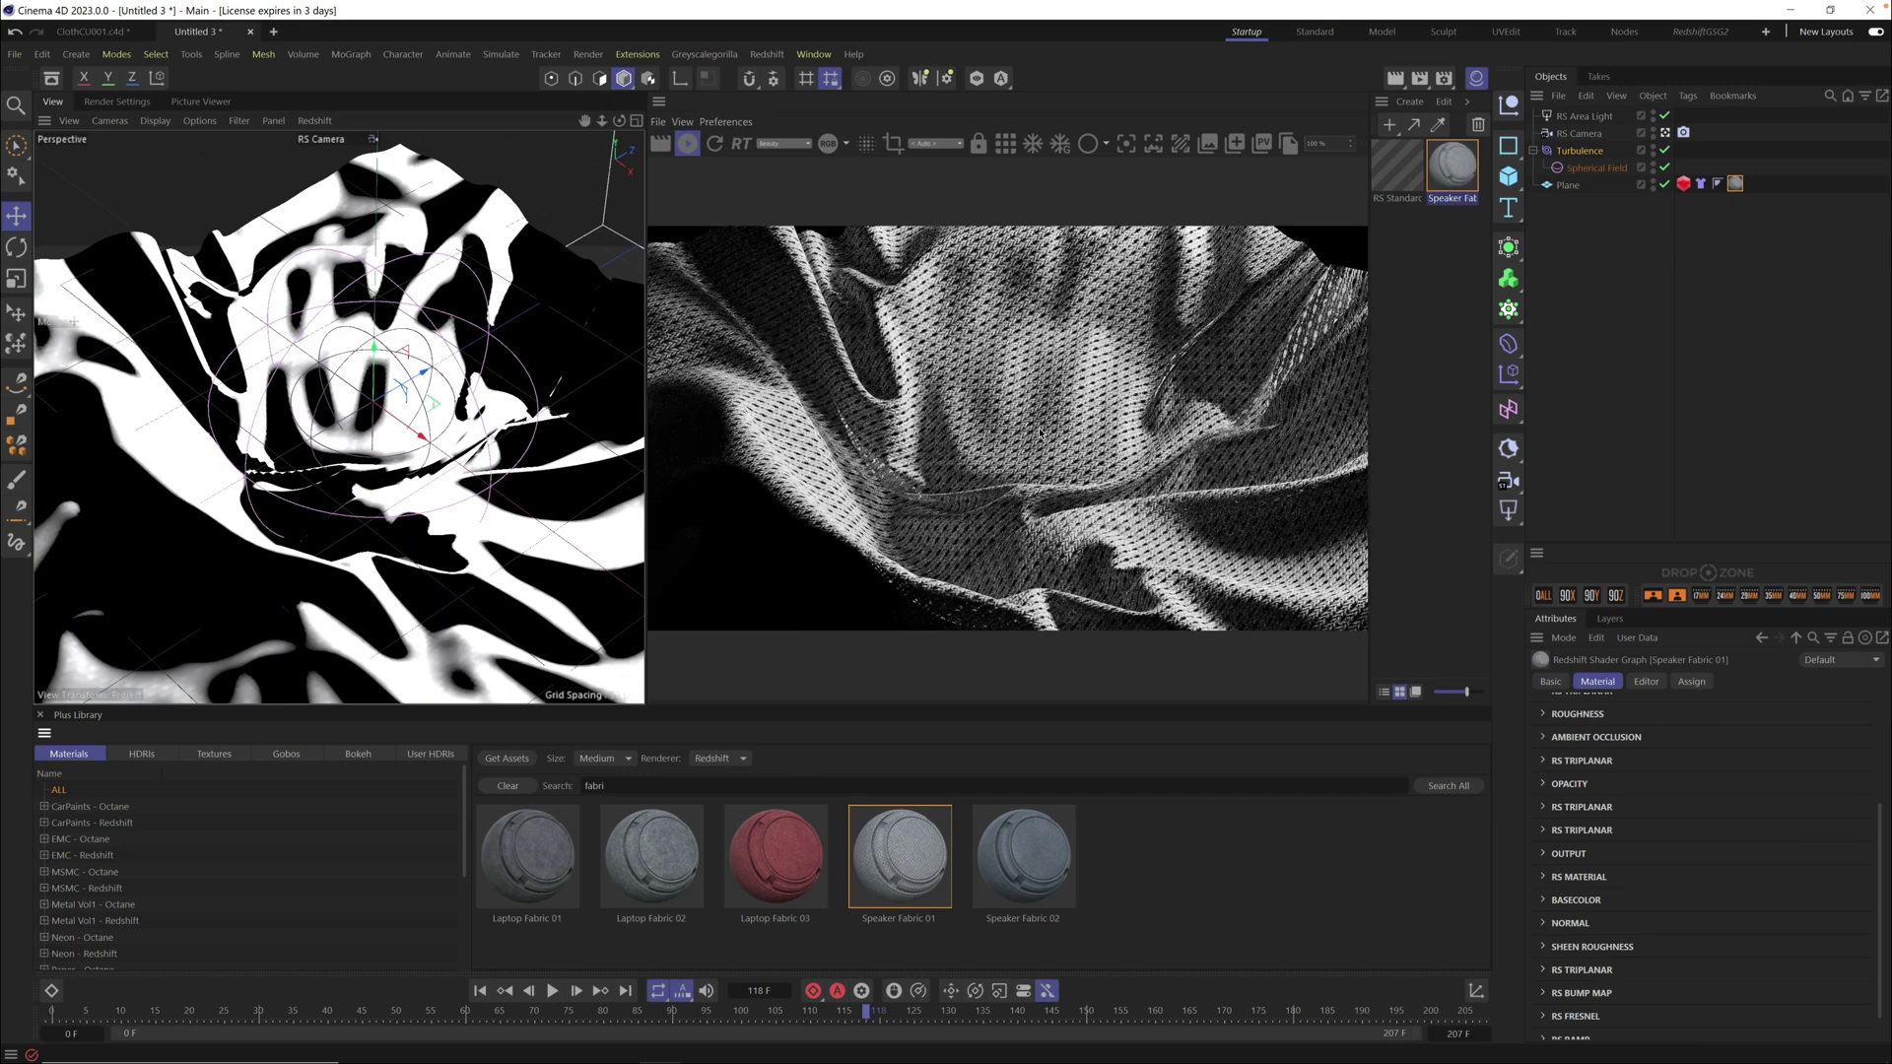
pyautogui.click(1736, 184)
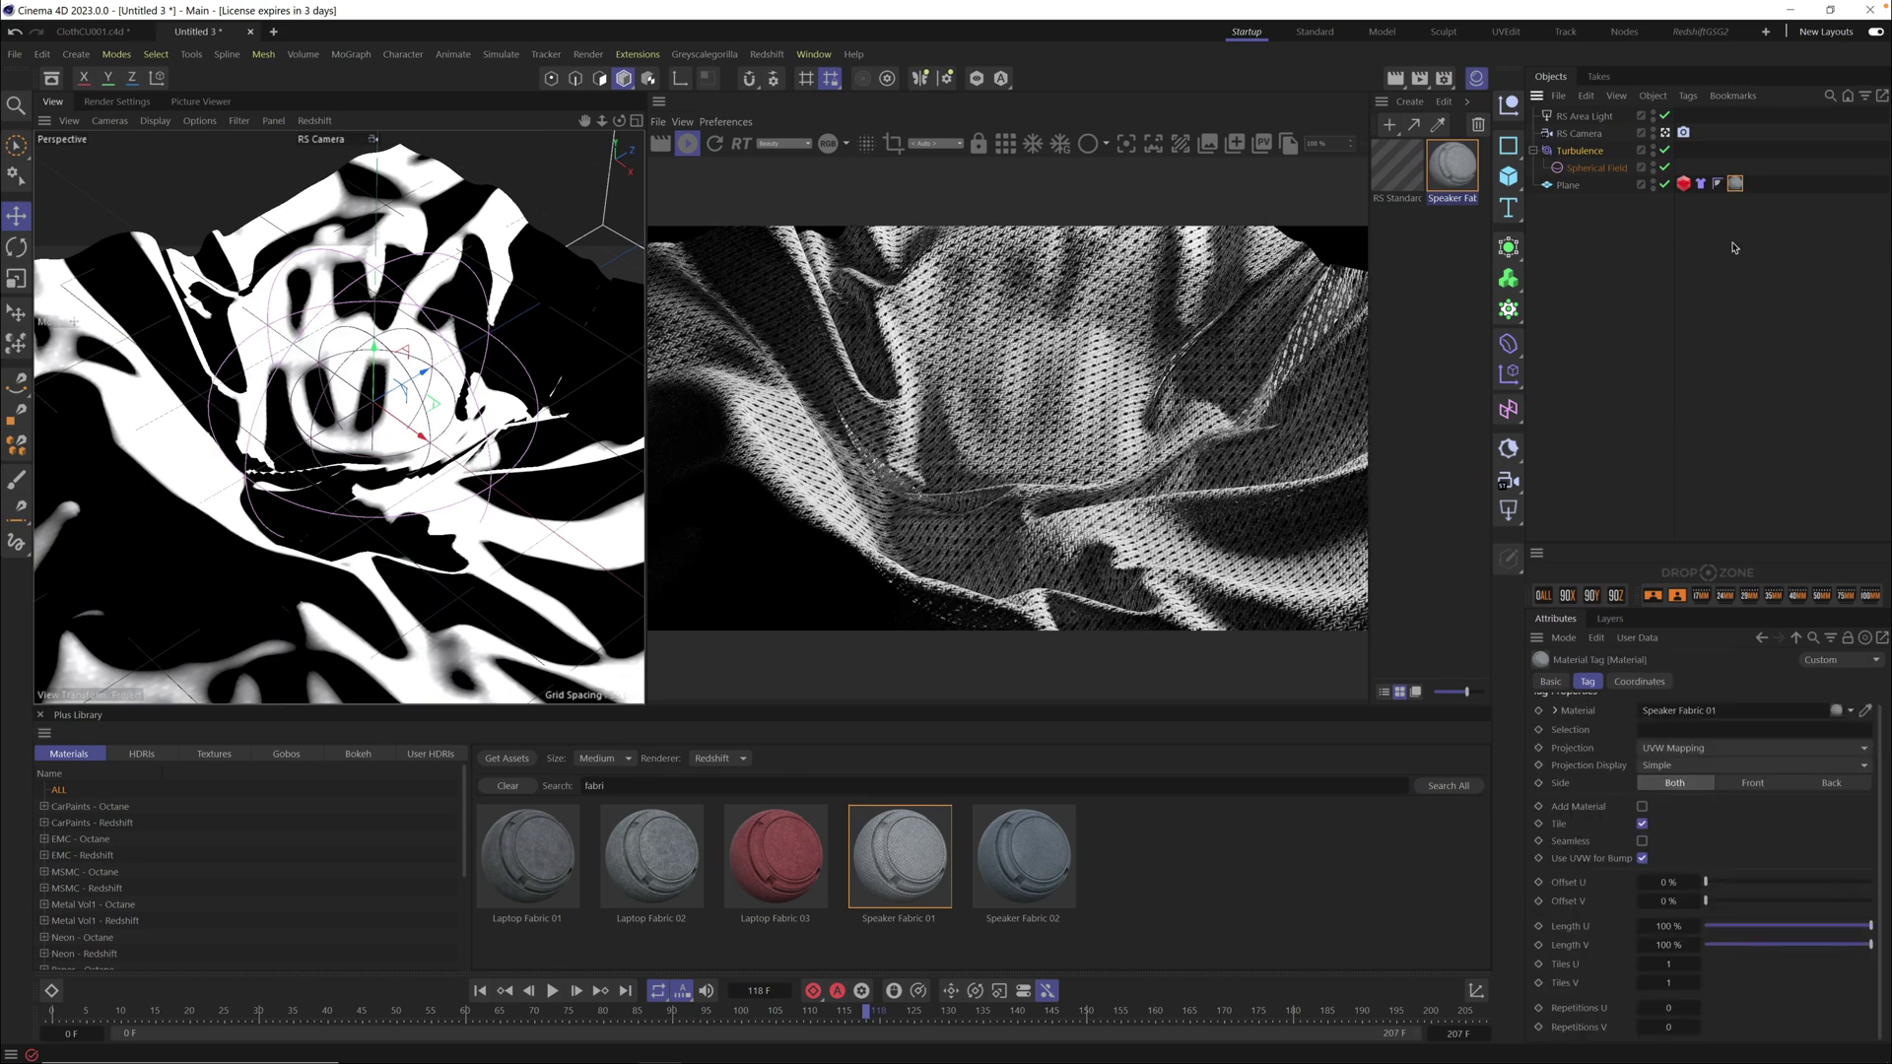
pyautogui.doubleClick(1679, 926)
pyautogui.write('50')
pyautogui.press('Tab')
pyautogui.write('50')
pyautogui.press('Return')
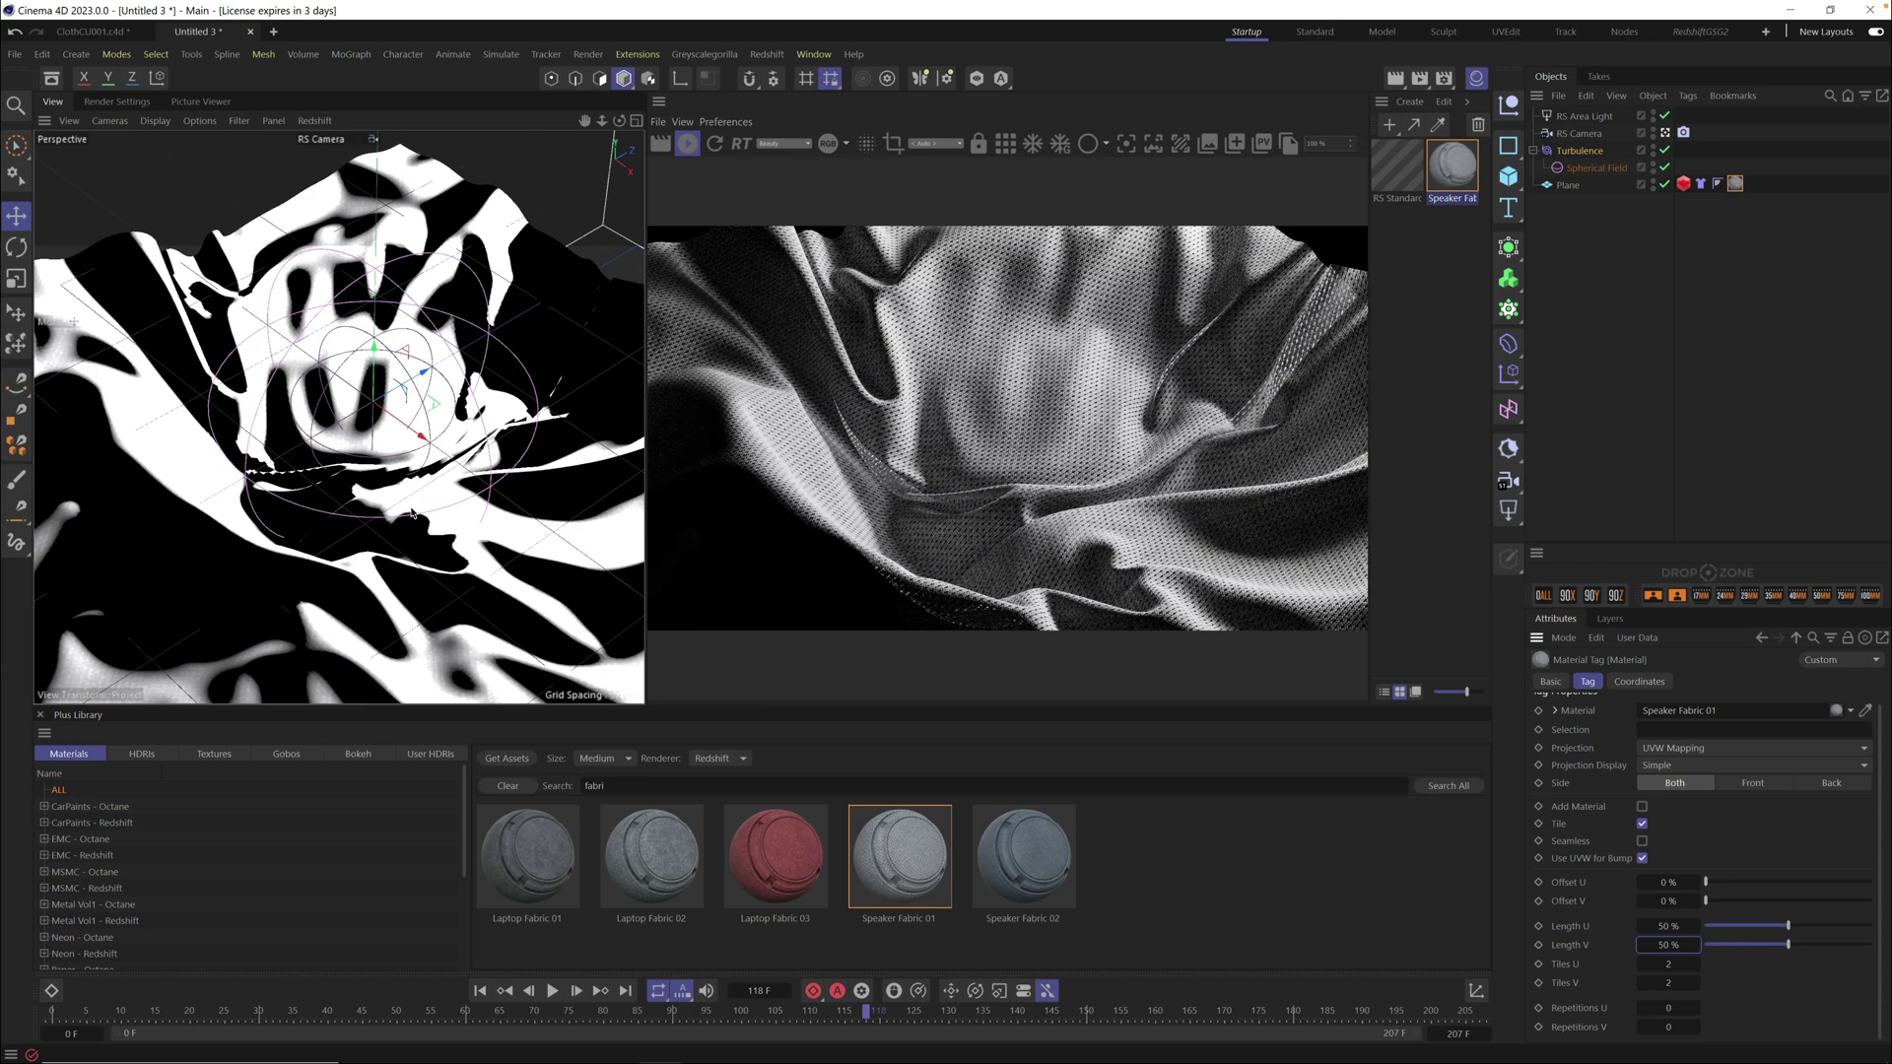
# Add a Redshift dome light with an HDRI Link Plus tag and set its intensity to 0.298
pyautogui.moveTo(412, 514)
pyautogui.mouseDown()
pyautogui.moveTo(386, 525)
pyautogui.moveTo(426, 498)
pyautogui.mouseUp()
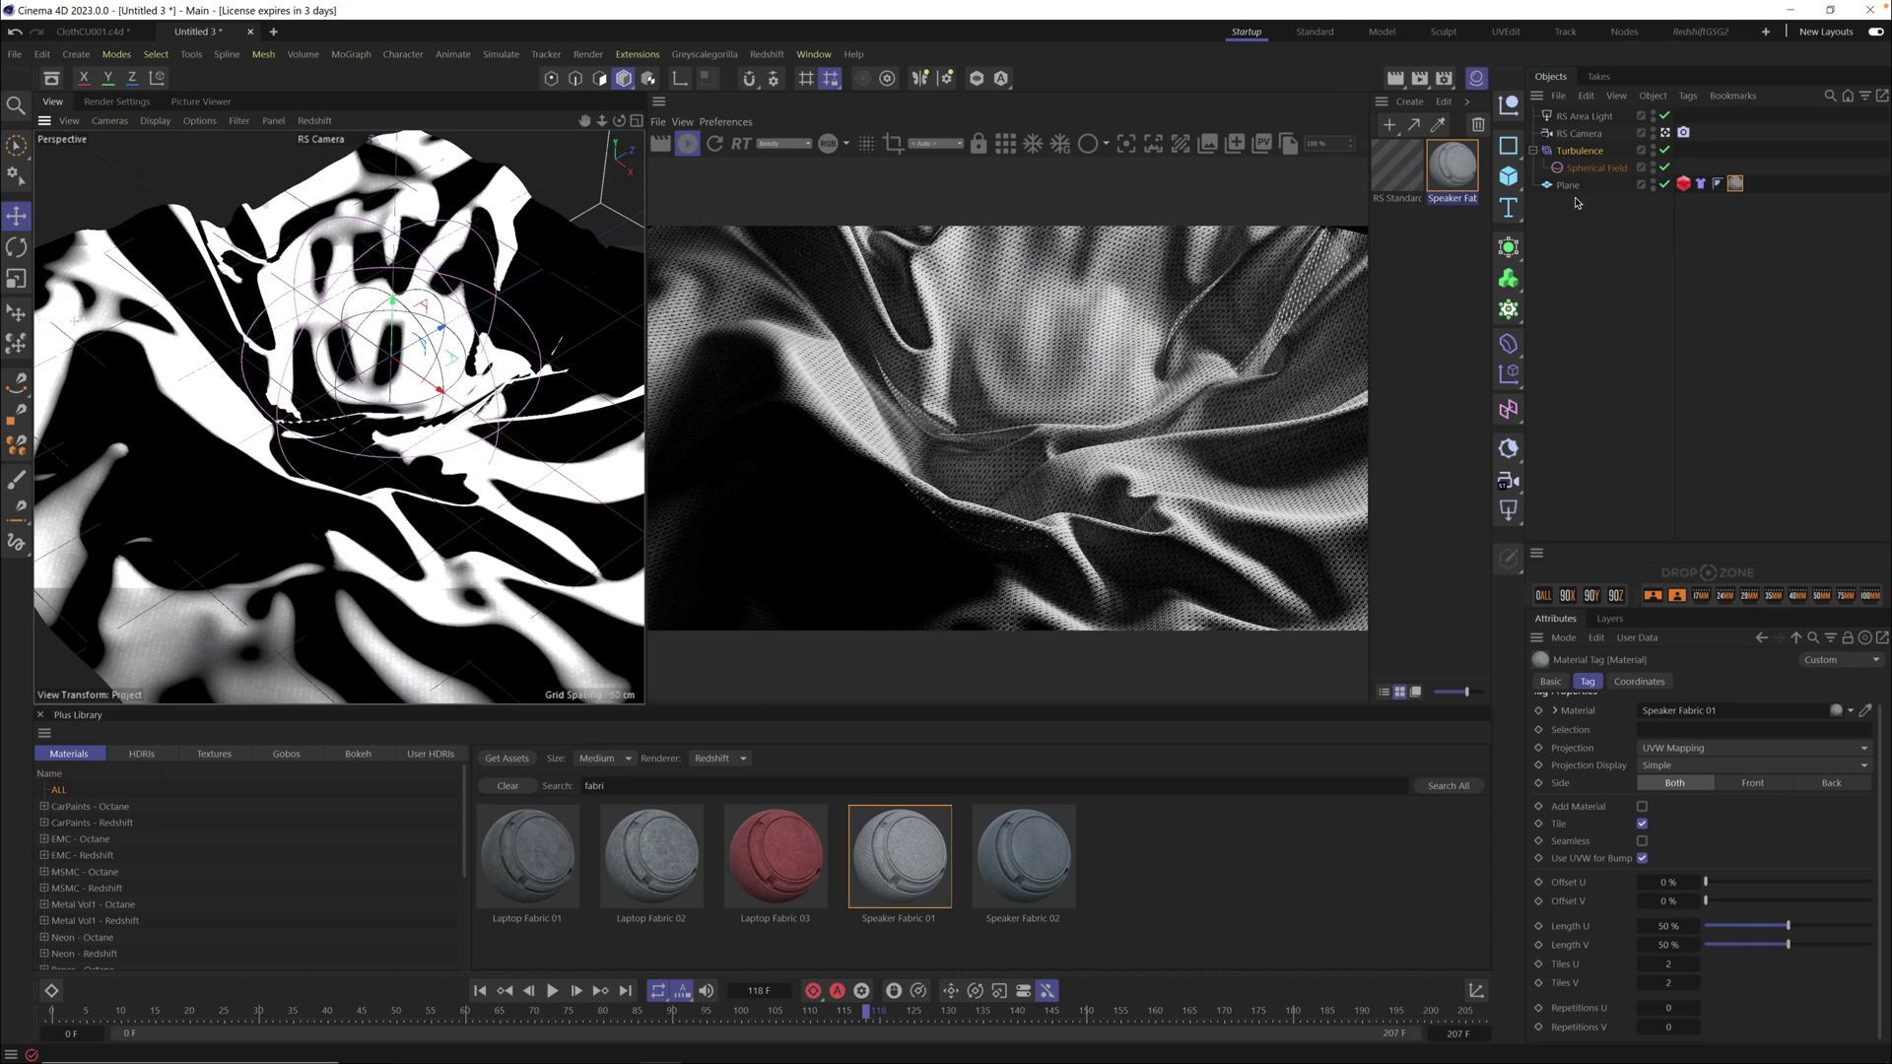
pyautogui.click(766, 55)
pyautogui.moveTo(801, 125)
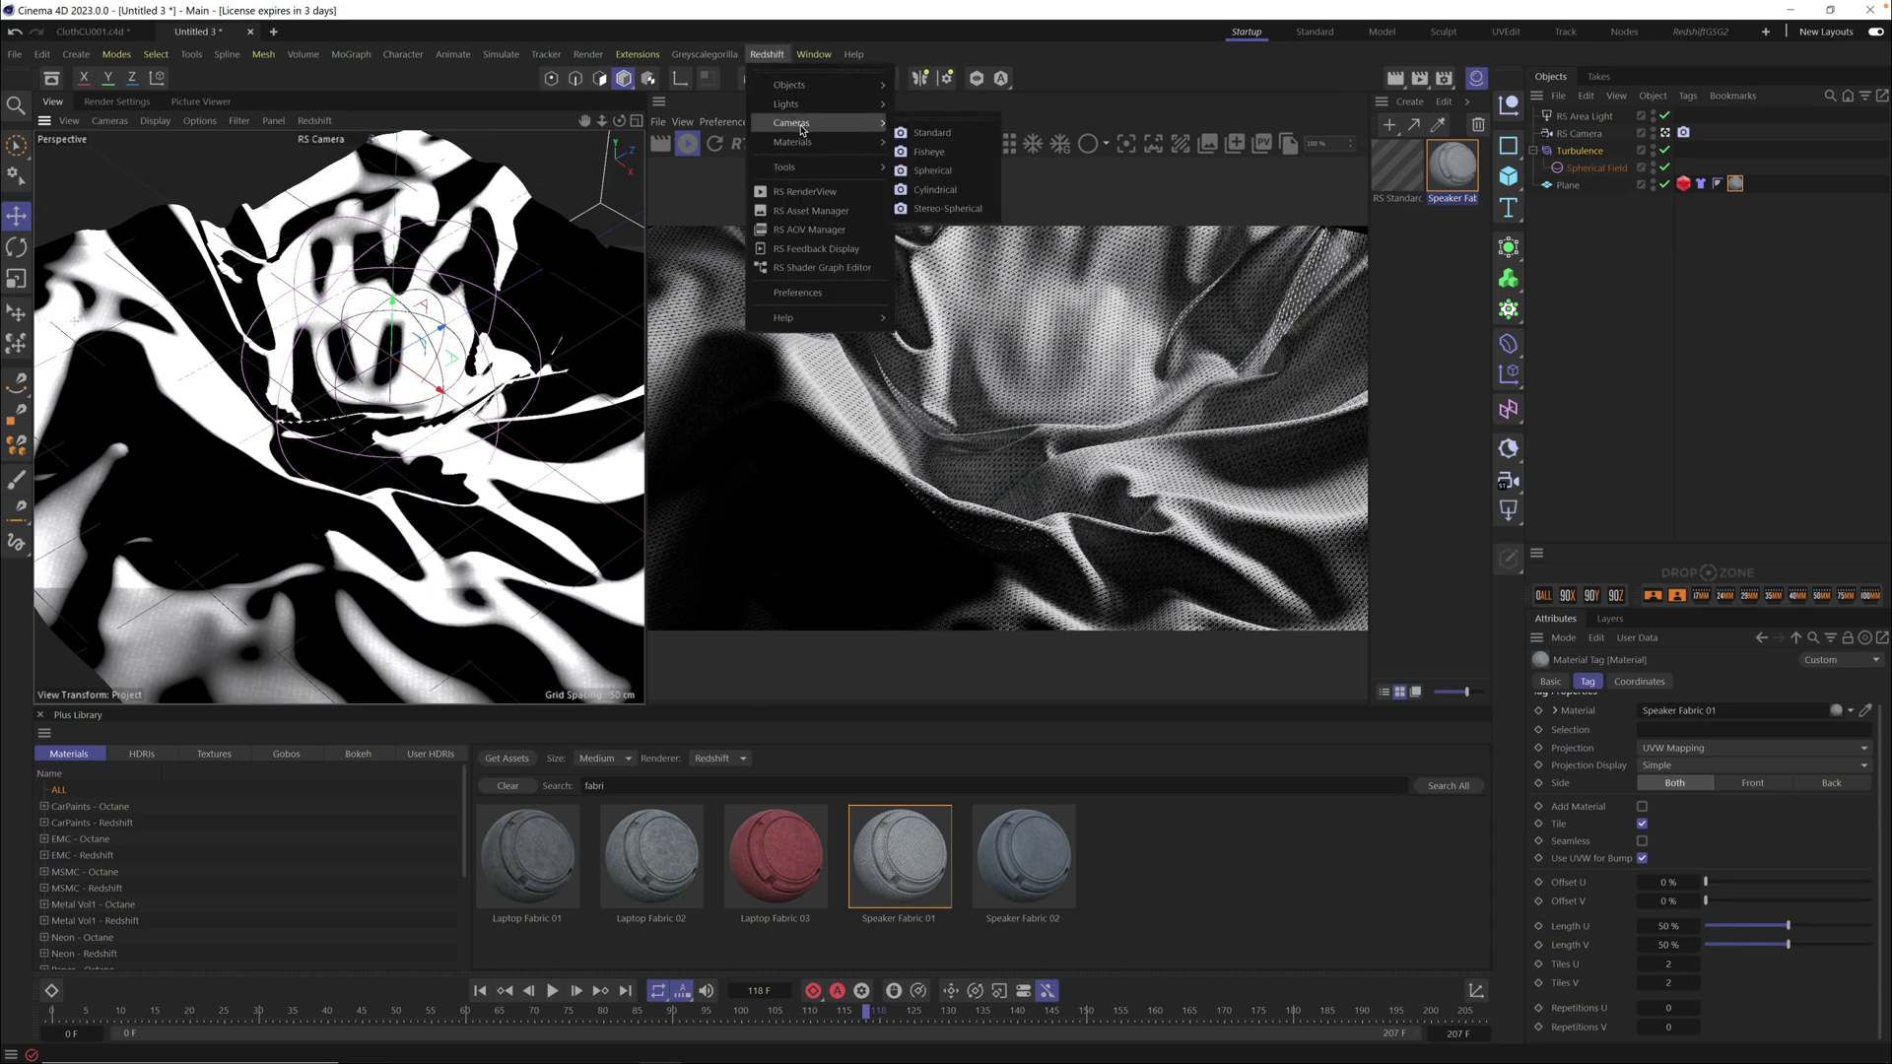
pyautogui.click(960, 191)
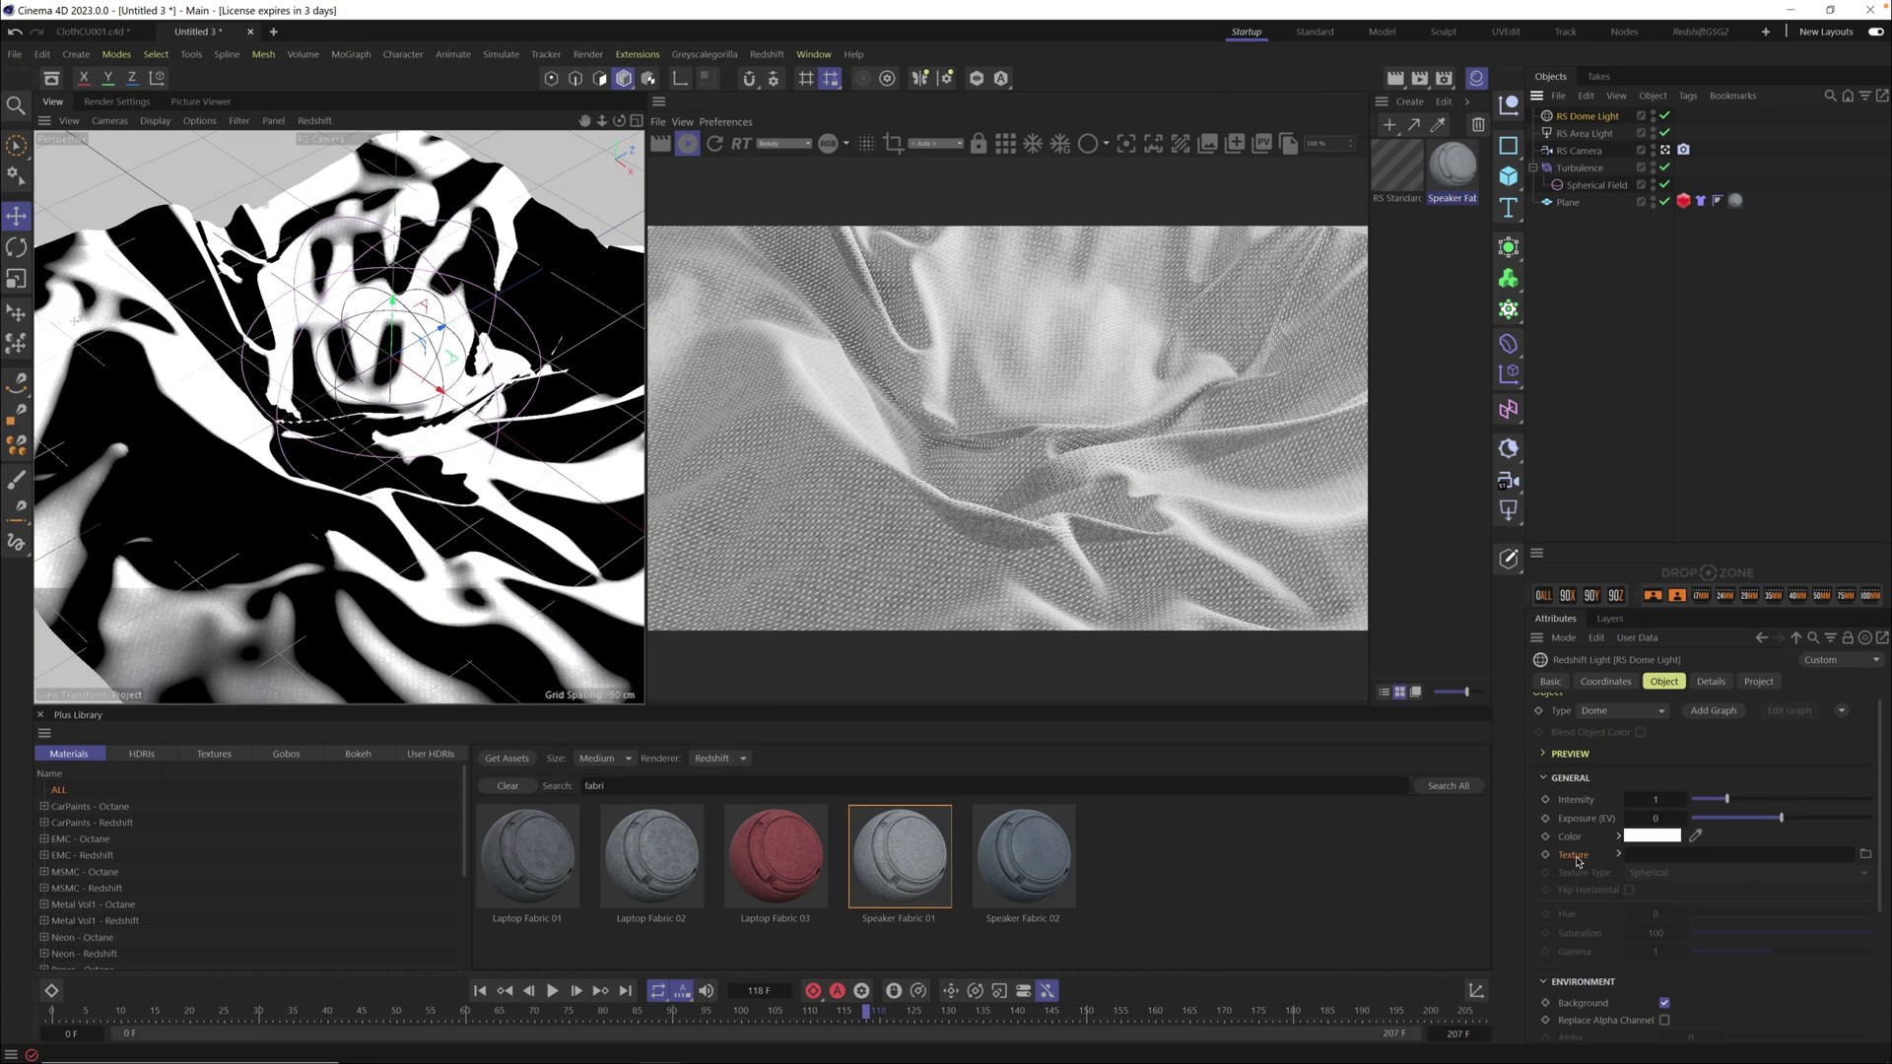
pyautogui.click(1684, 578)
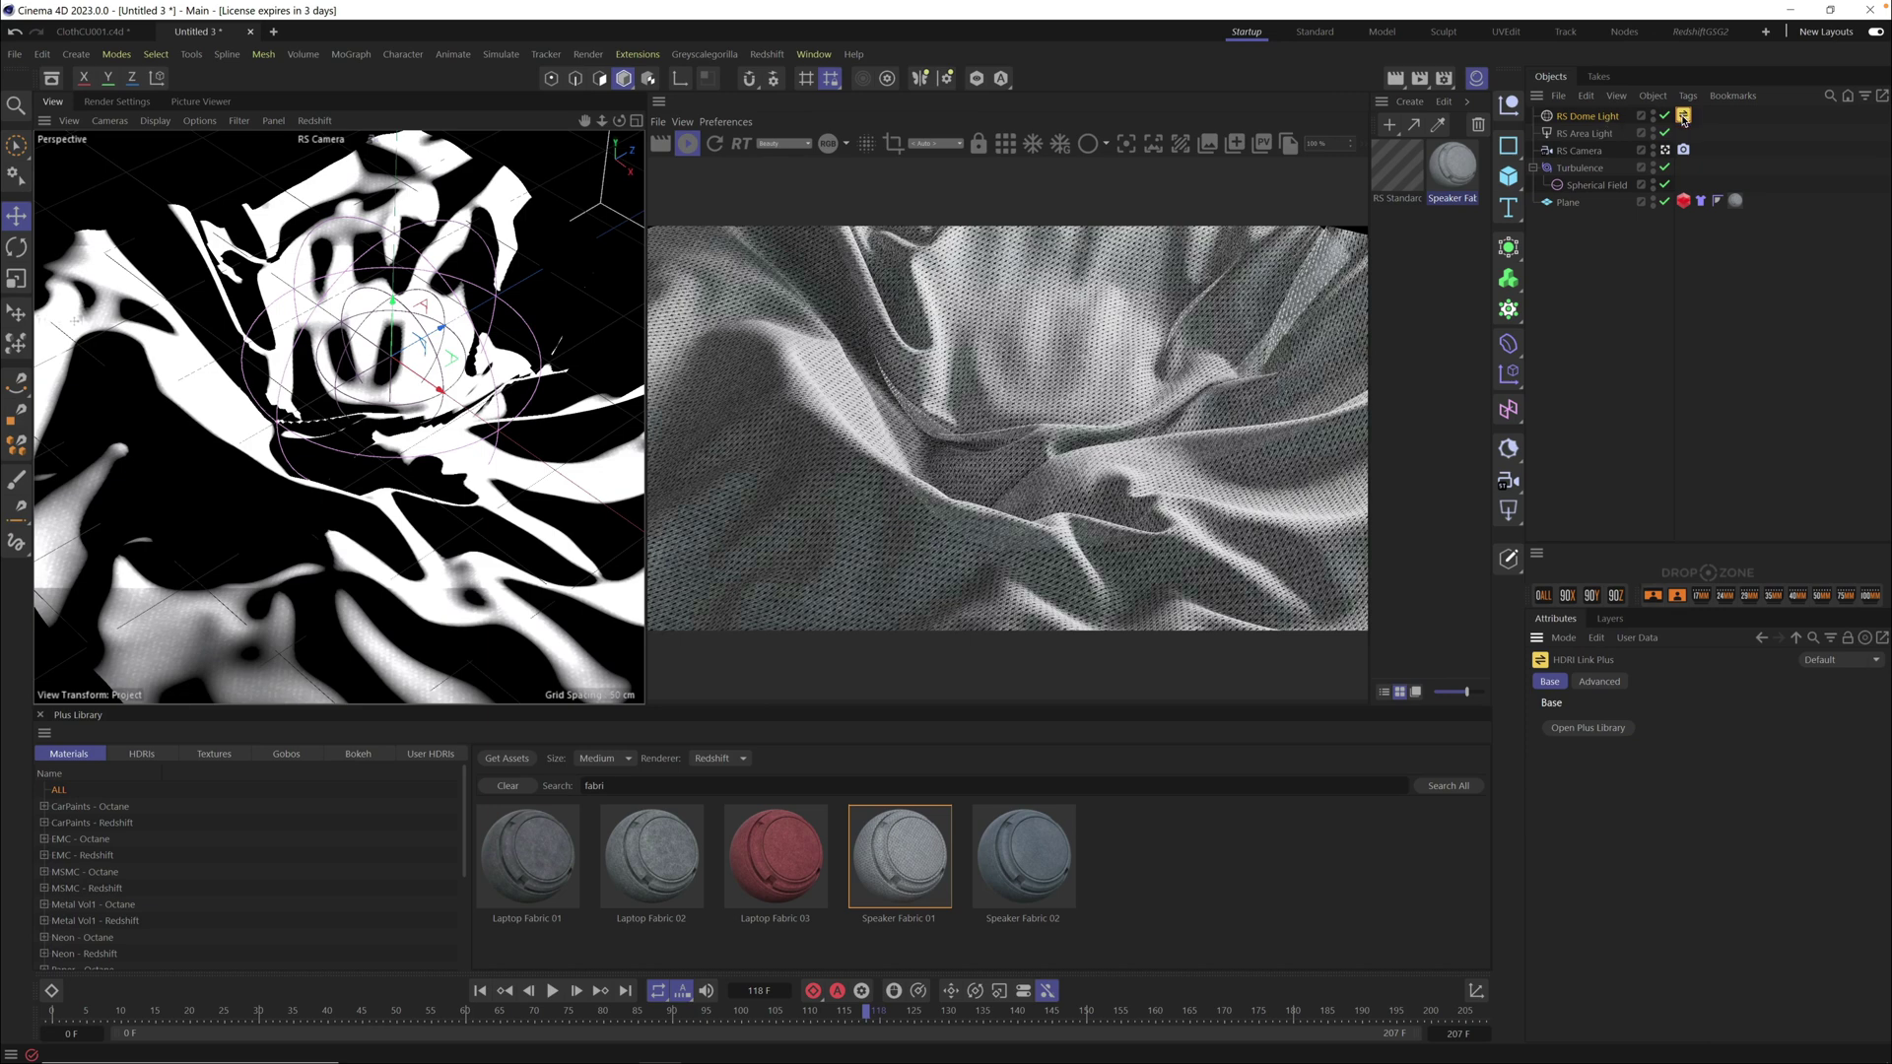
pyautogui.click(1604, 119)
pyautogui.moveTo(1714, 811); pyautogui.dragTo(1704, 812)
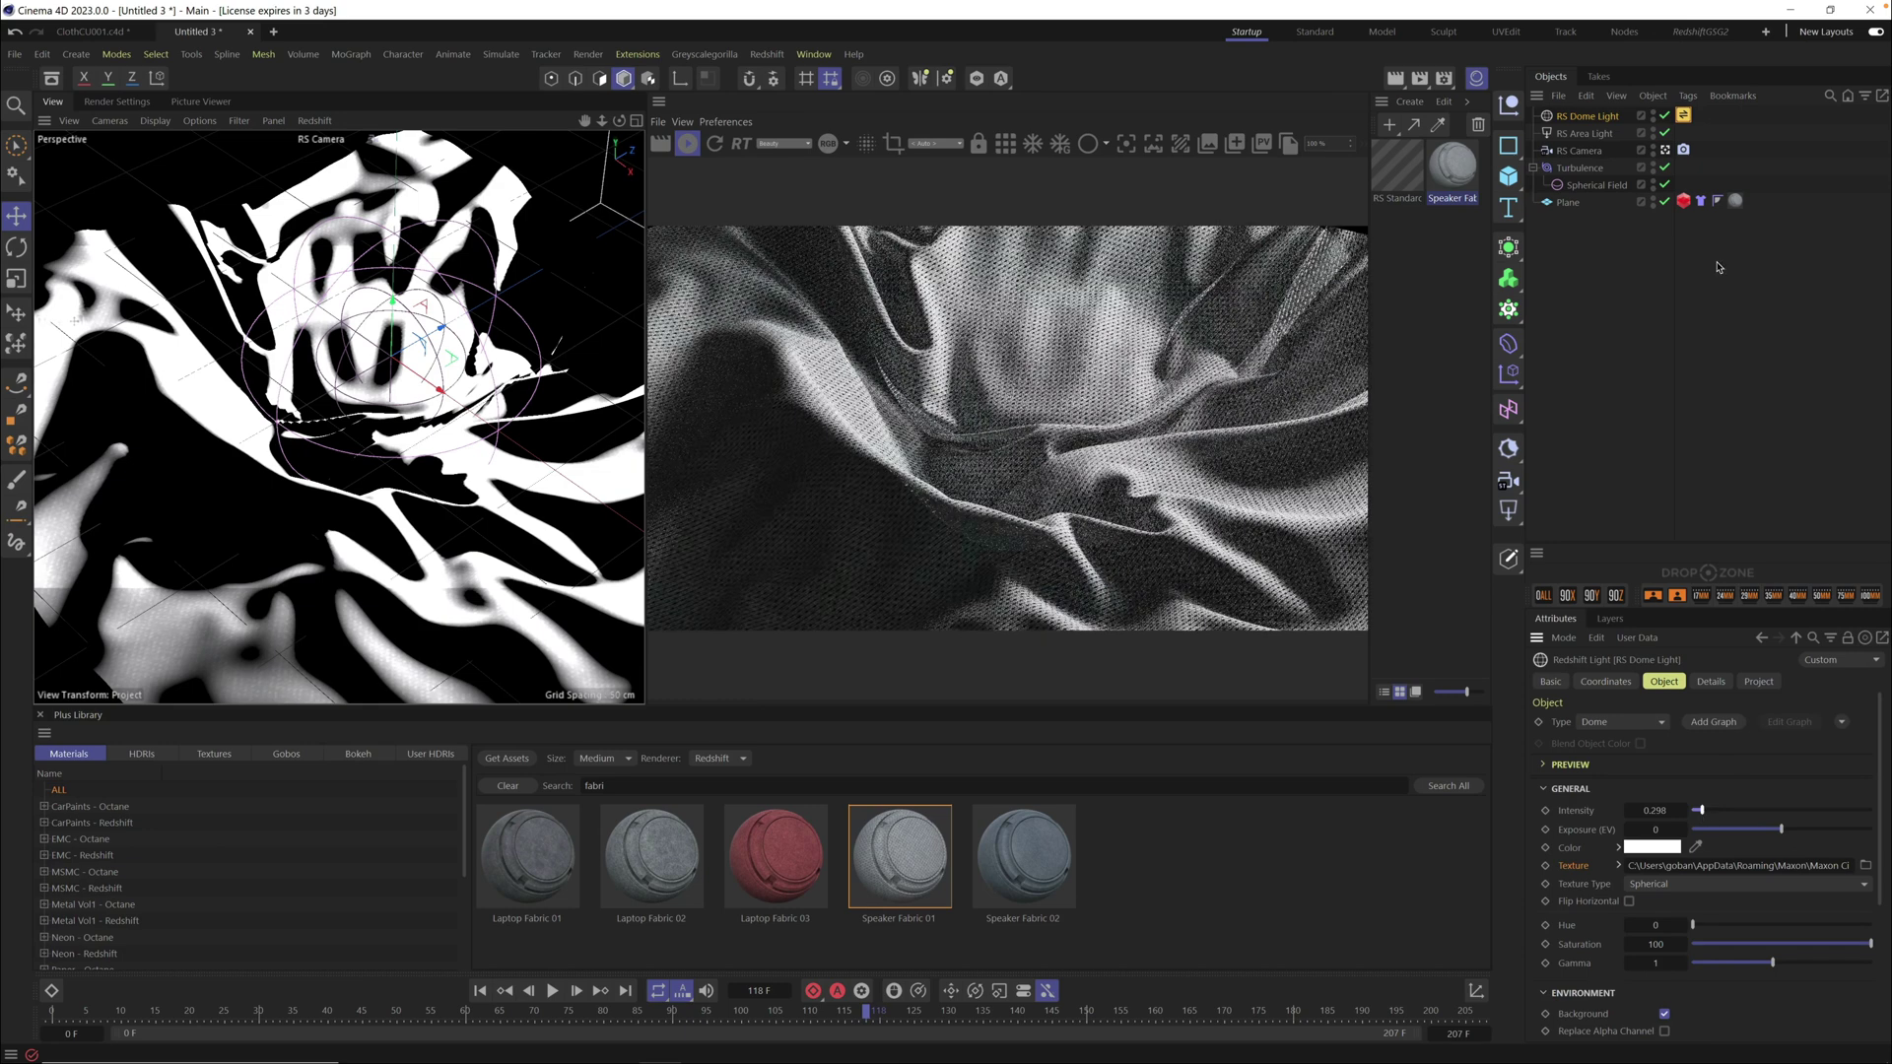
# Link the Modern Industrial 010 HDRI from the Plus Library to the dome light and set the light's intensity to 0.631
pyautogui.click(1685, 116)
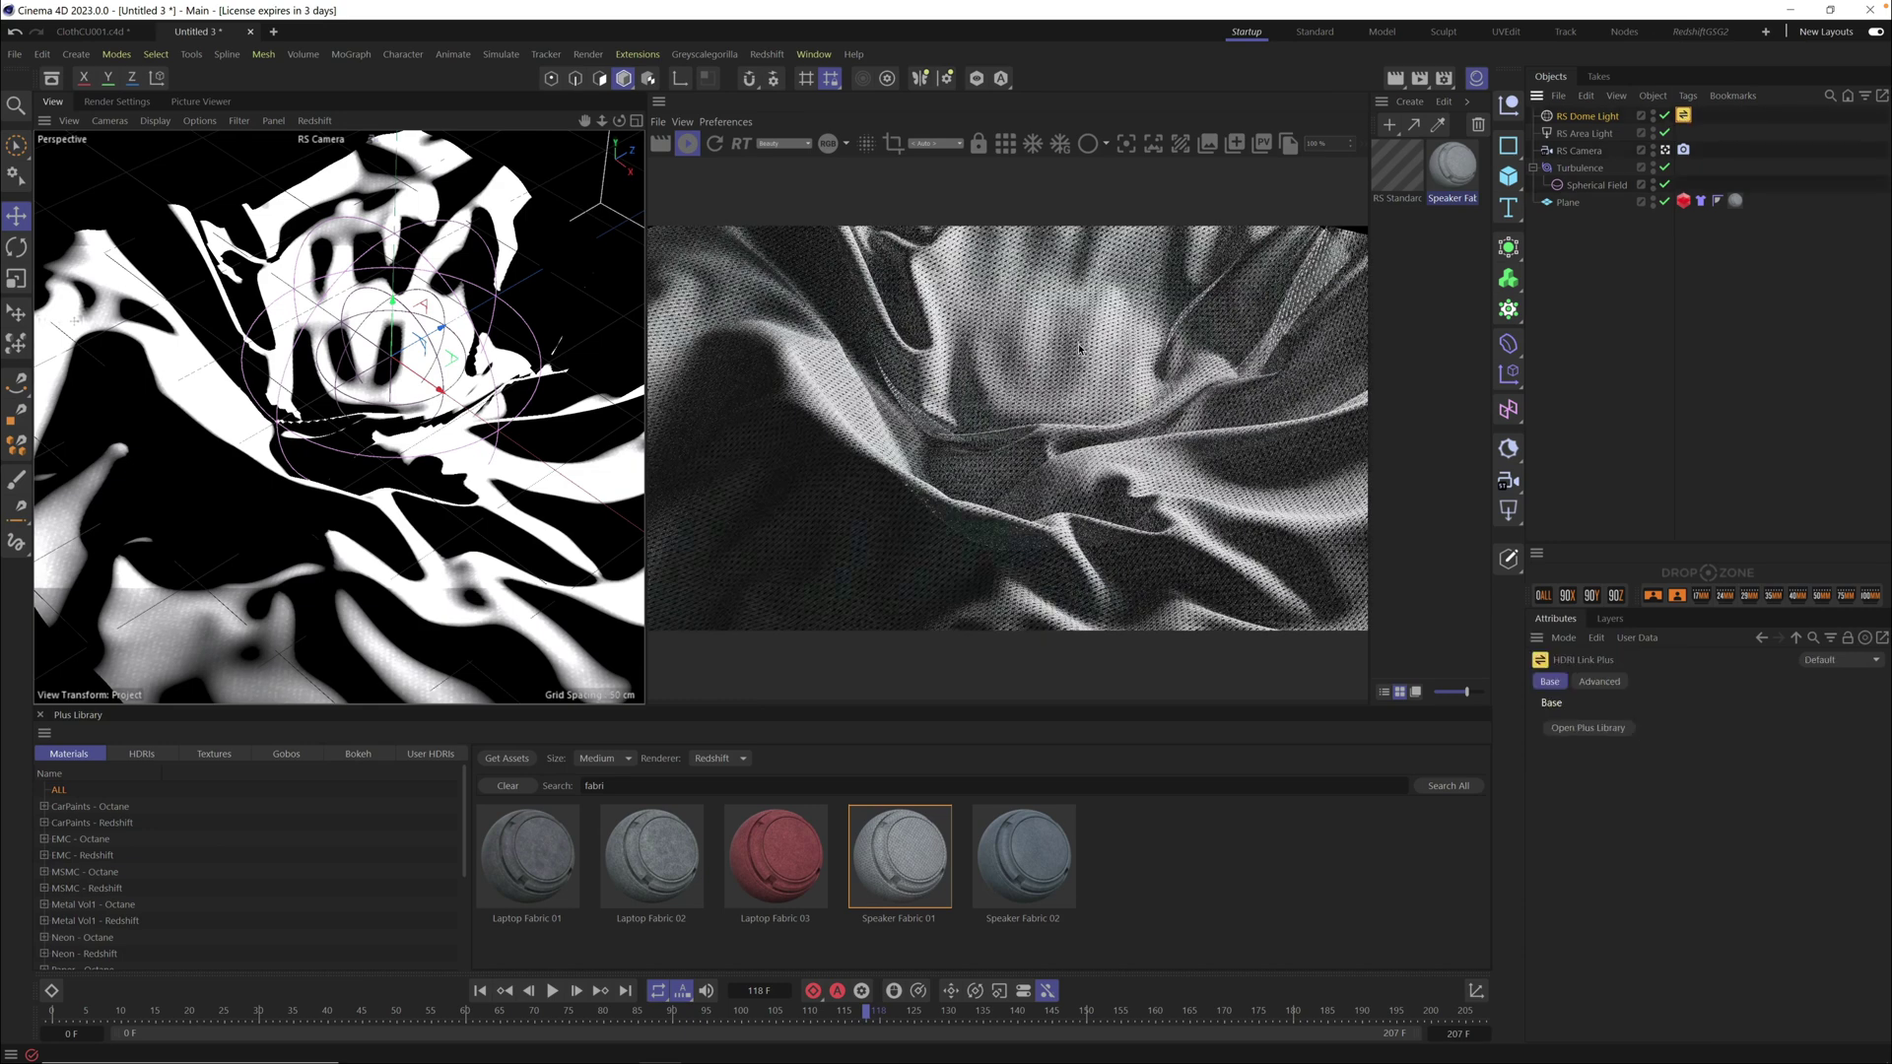
pyautogui.click(144, 754)
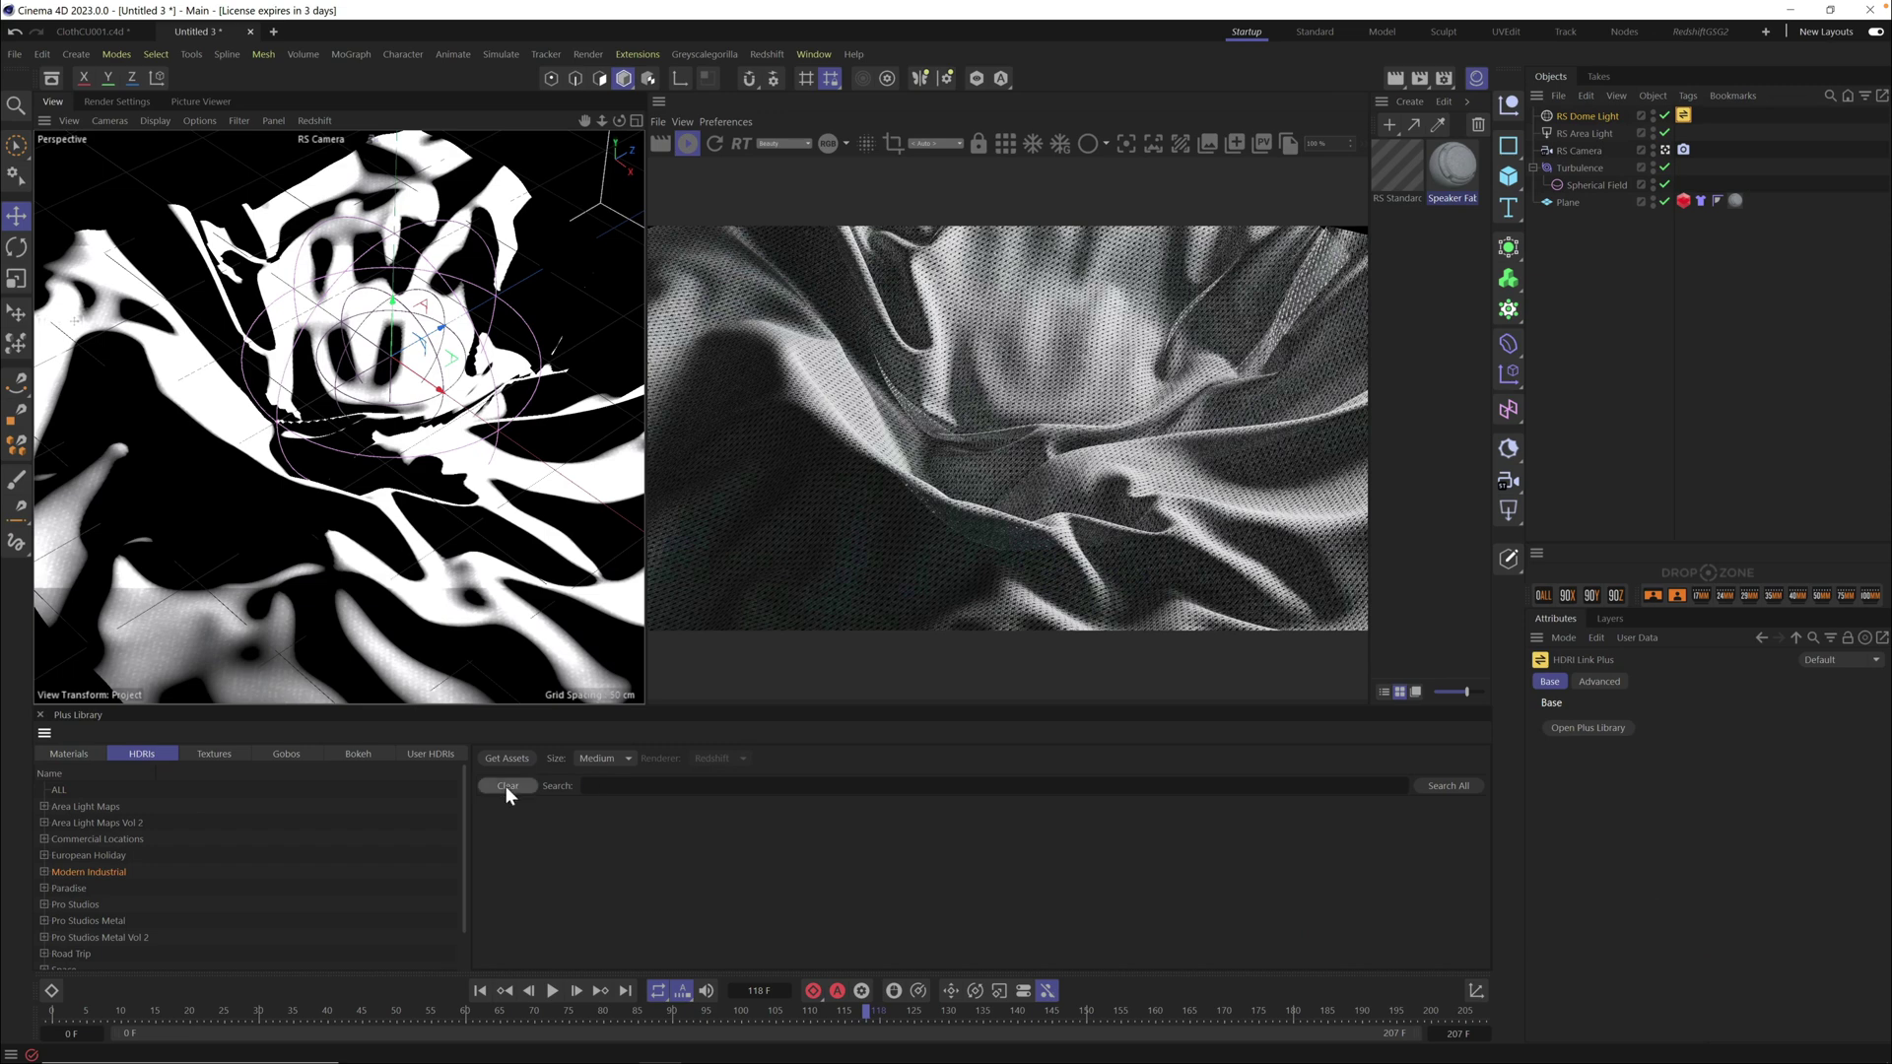
pyautogui.click(507, 785)
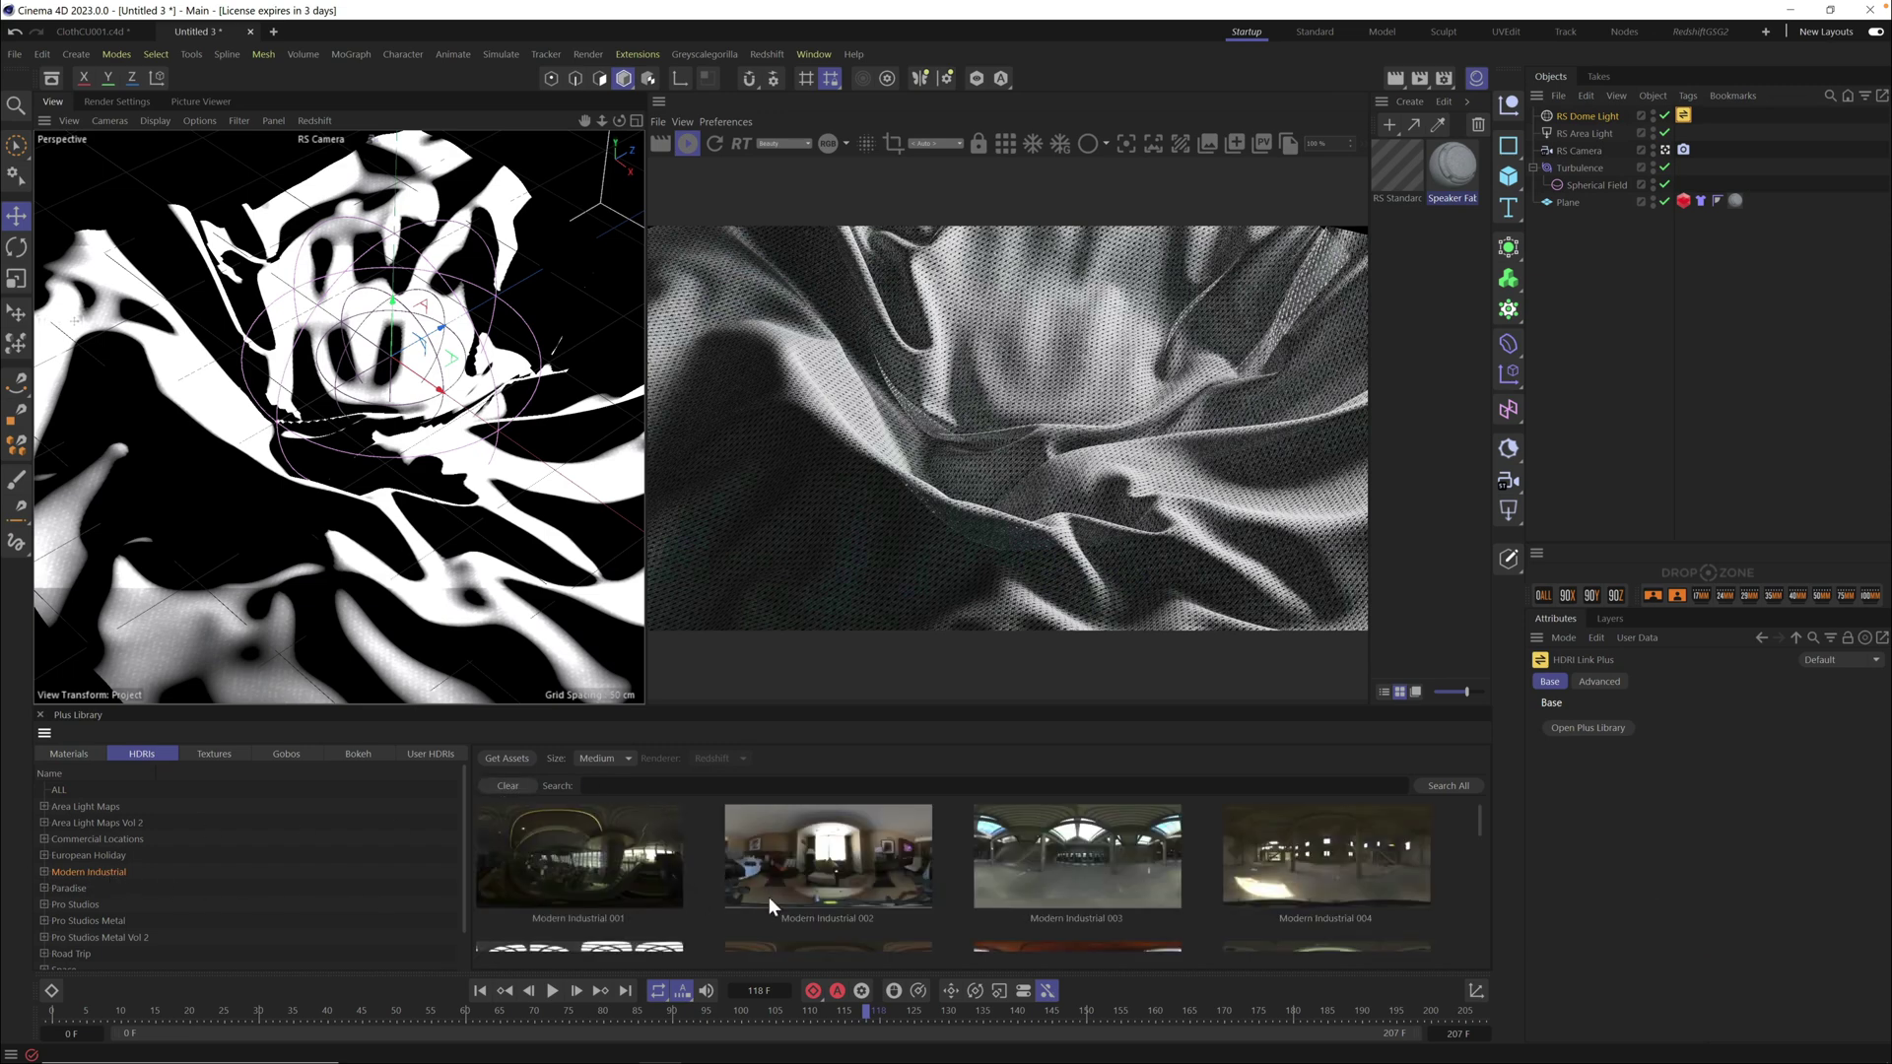
pyautogui.scroll(-1, 885, 866)
pyautogui.scroll(-2, 1015, 877)
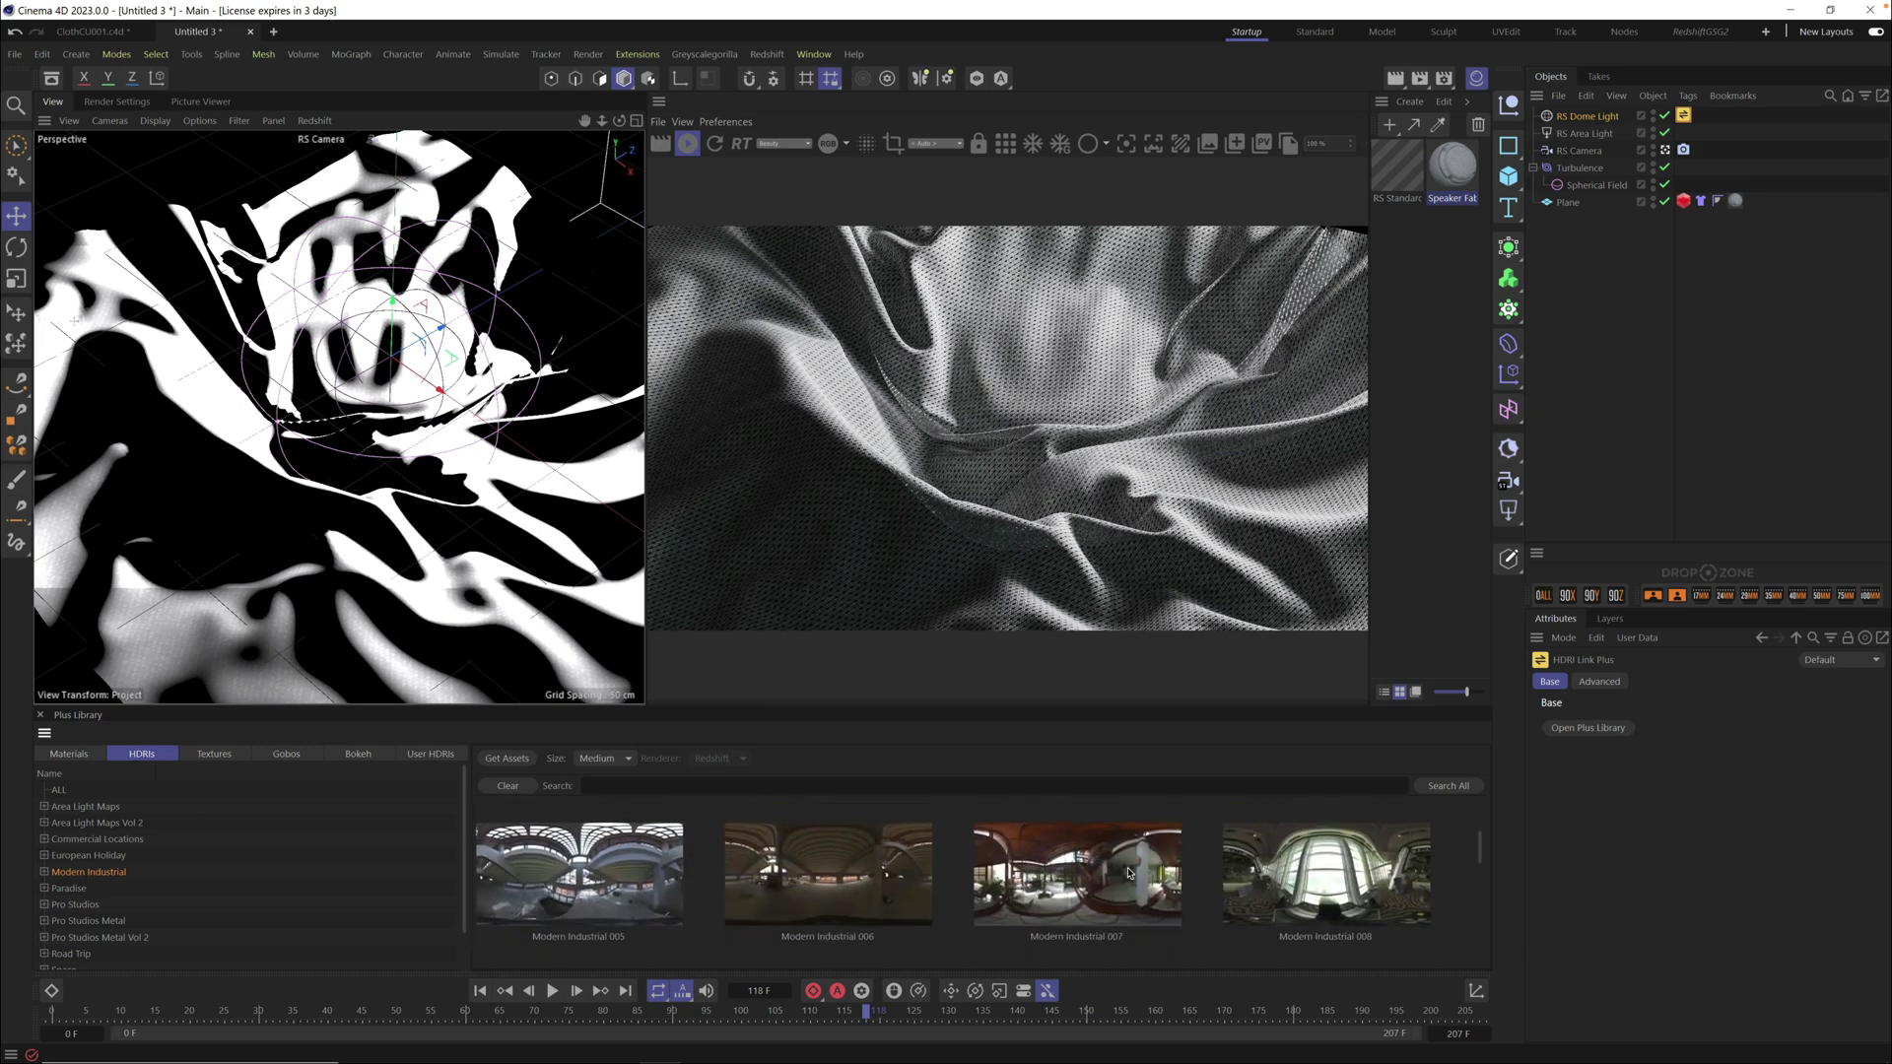
pyautogui.scroll(-2, 1130, 872)
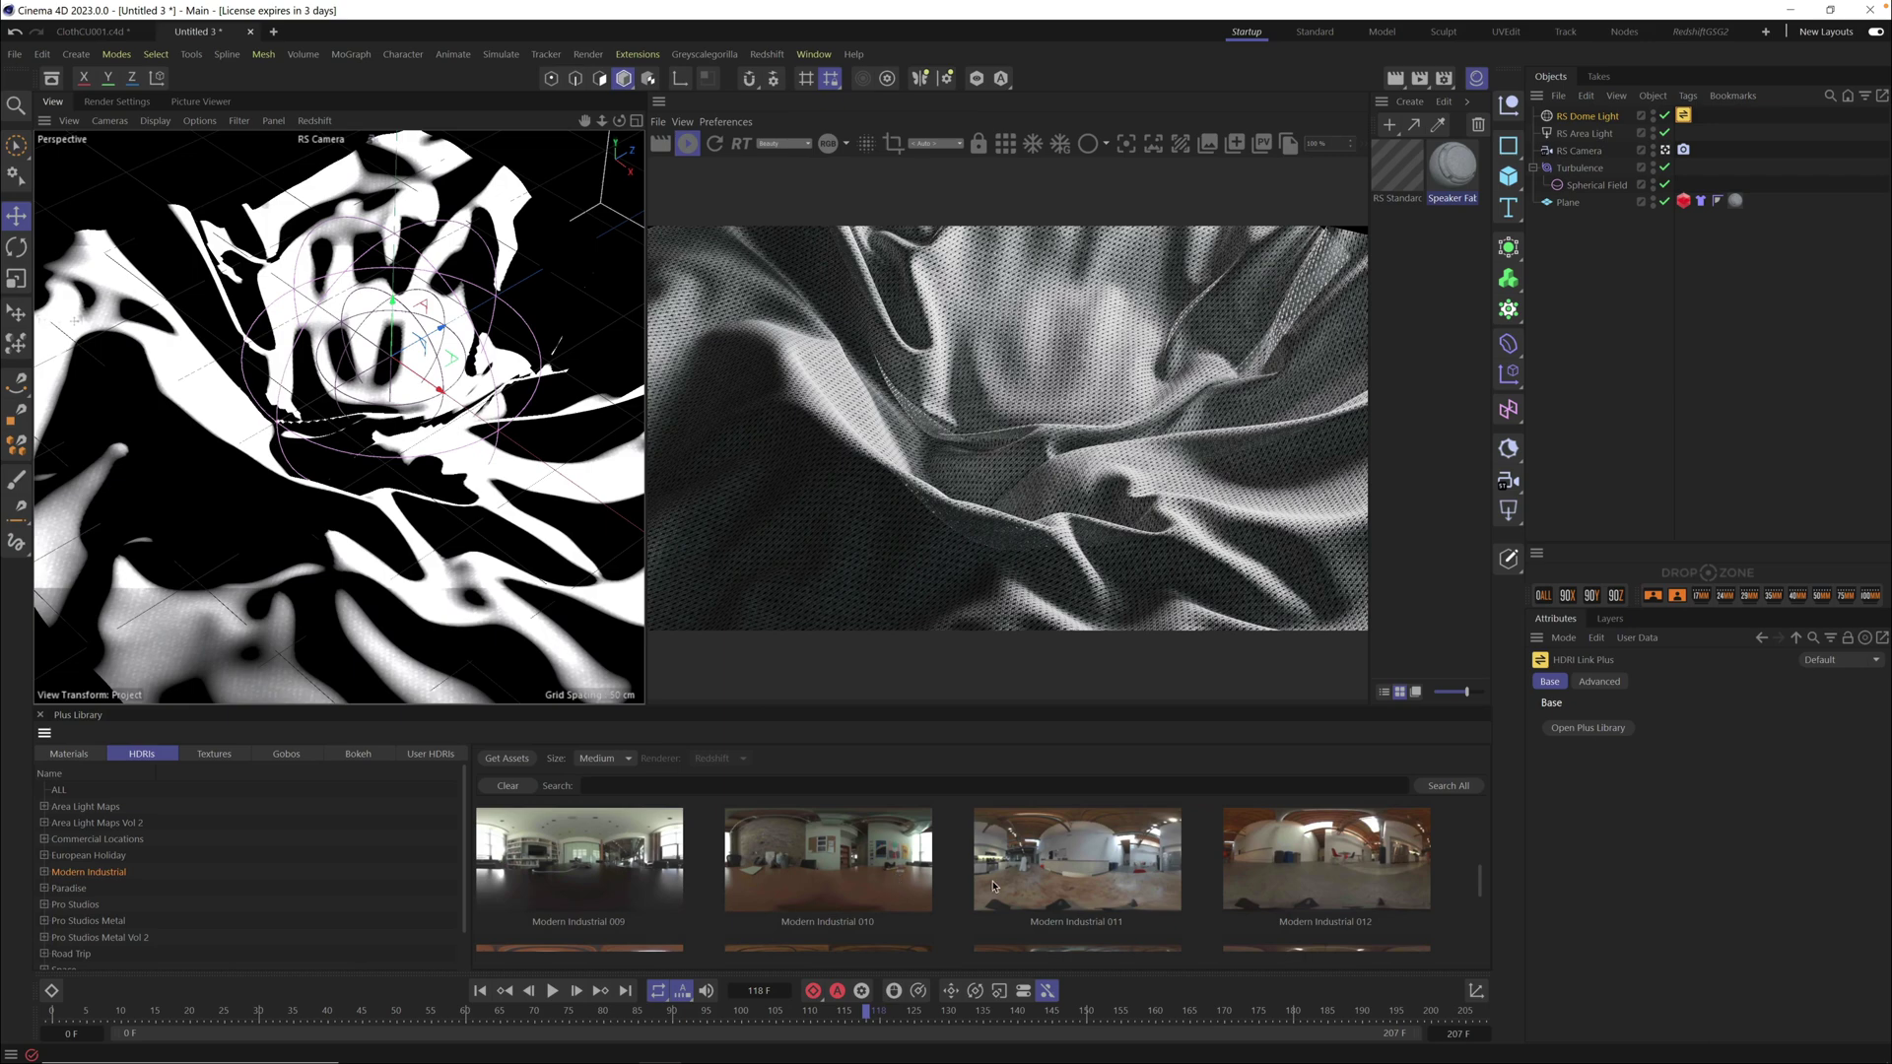
pyautogui.click(801, 892)
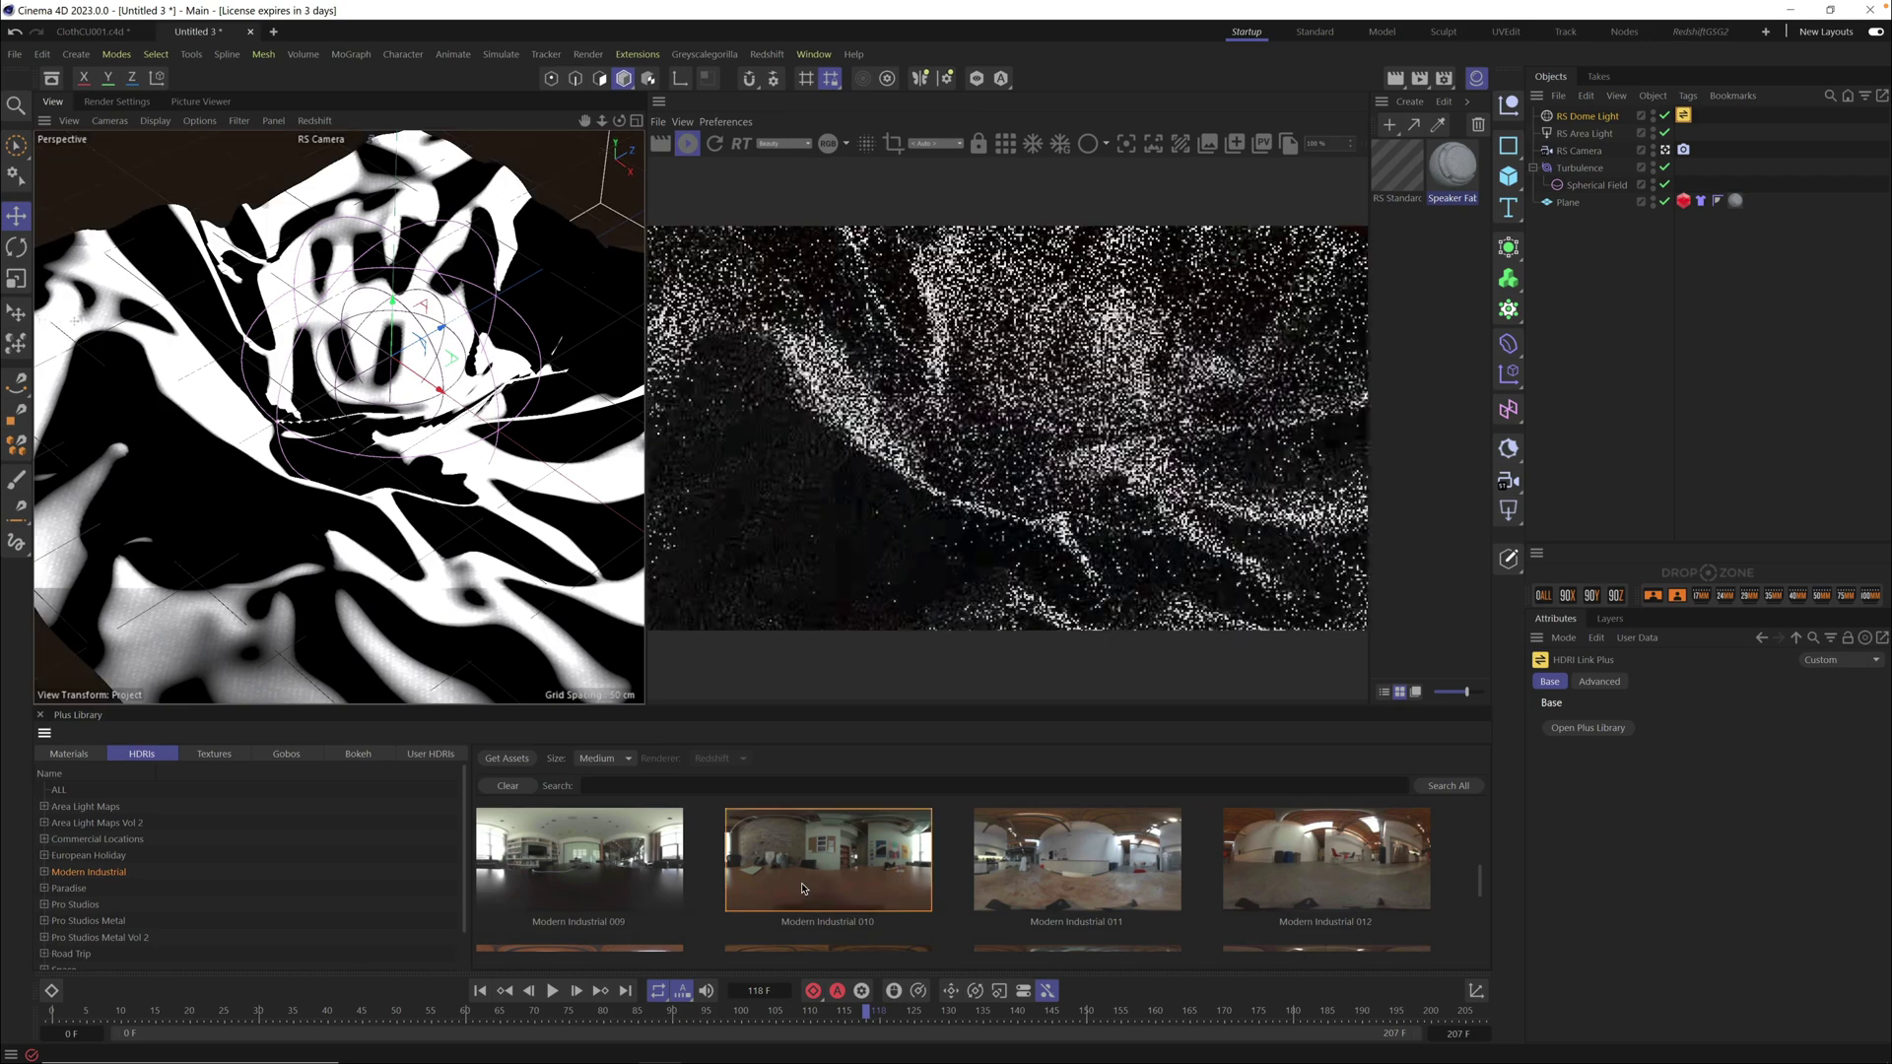
pyautogui.click(1588, 117)
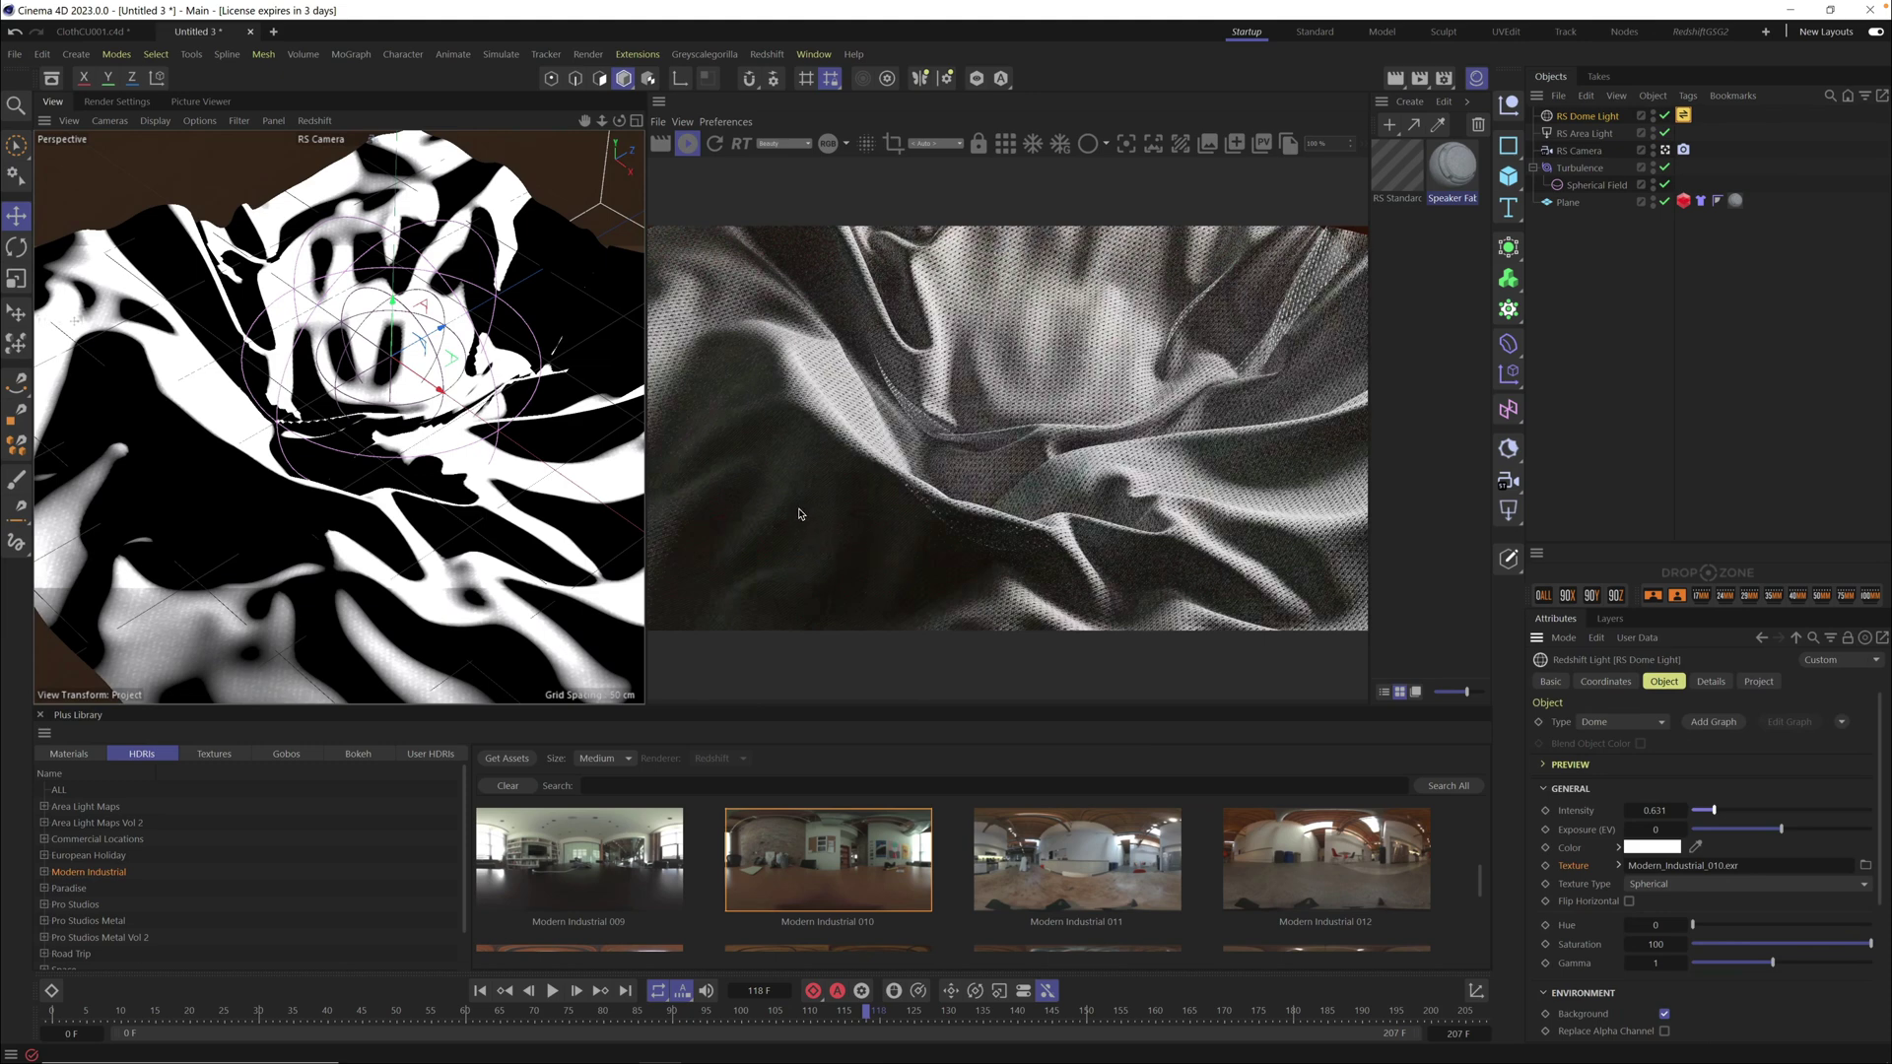
# Add an S Curve cyclorama from Light Kit Pro Plus as a backdrop for the cloth
pyautogui.keyDown('alt'); pyautogui.moveTo(456, 412); pyautogui.dragTo(395, 447); pyautogui.keyUp('alt')
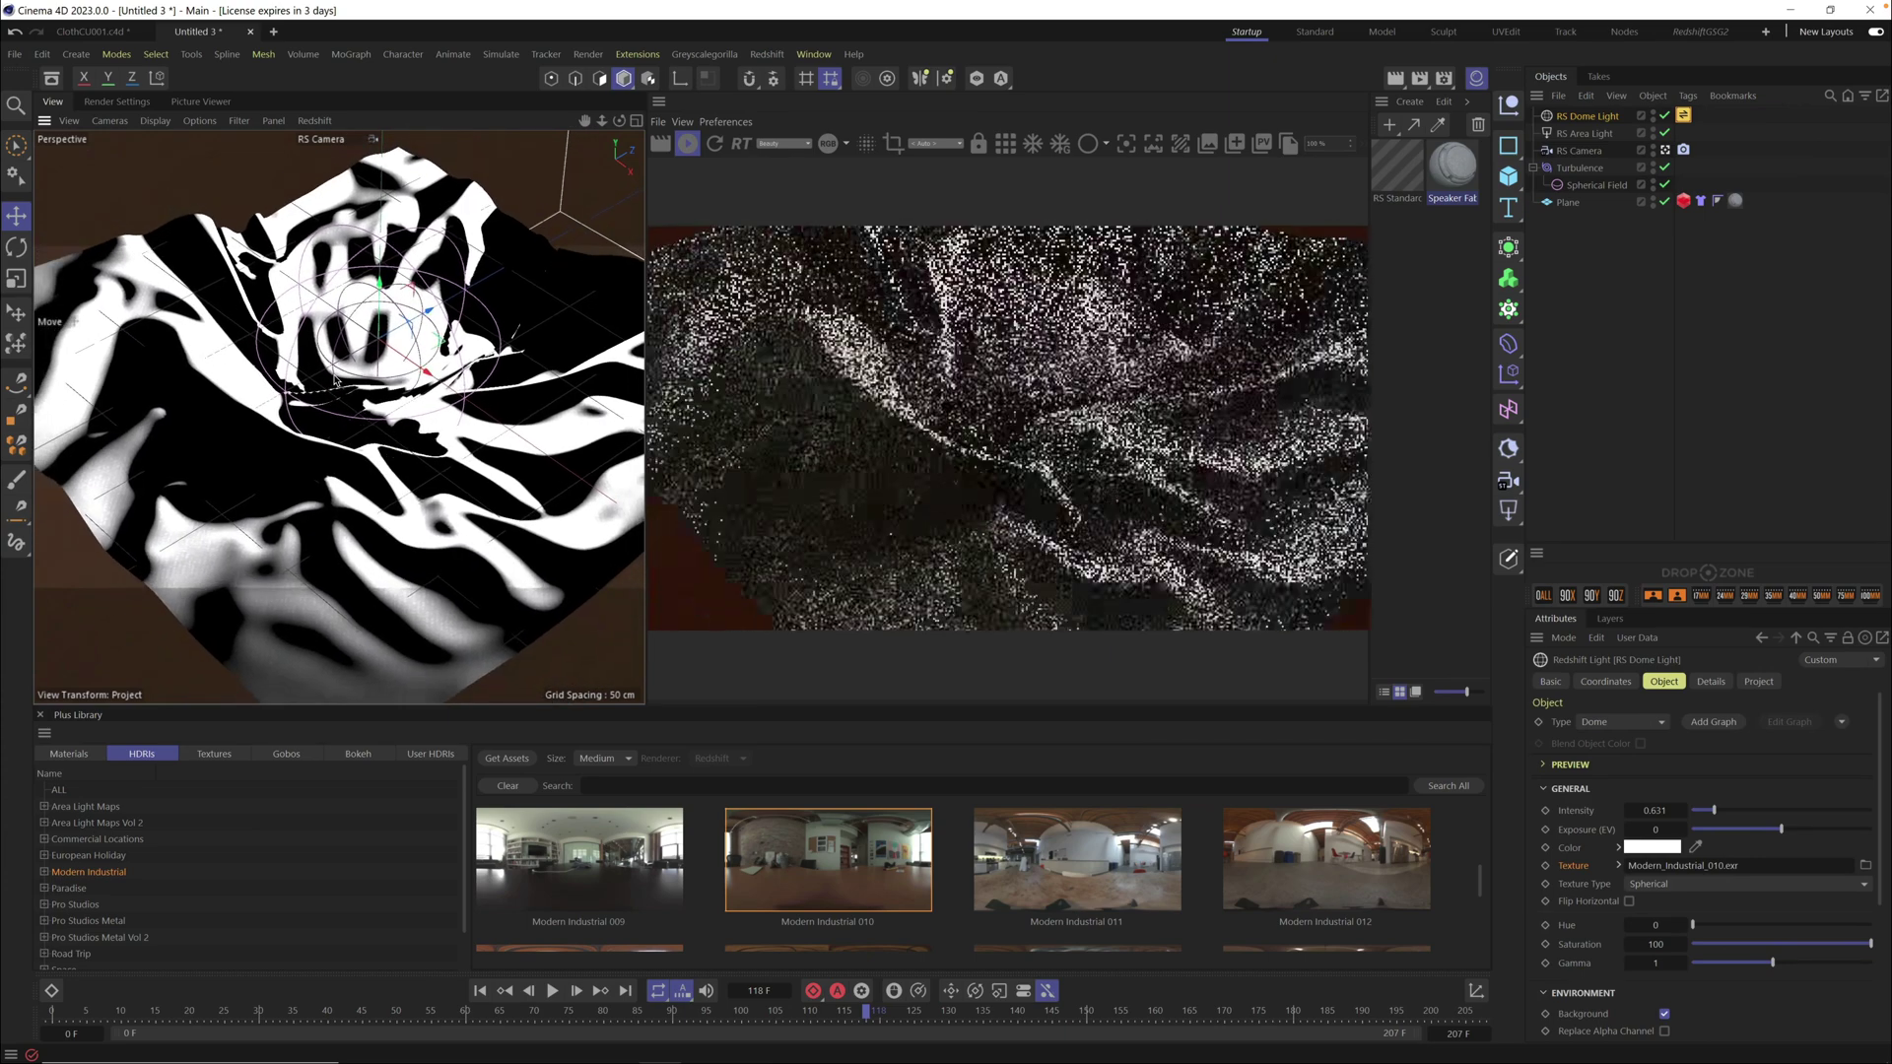
pyautogui.click(717, 54)
pyautogui.moveTo(767, 198)
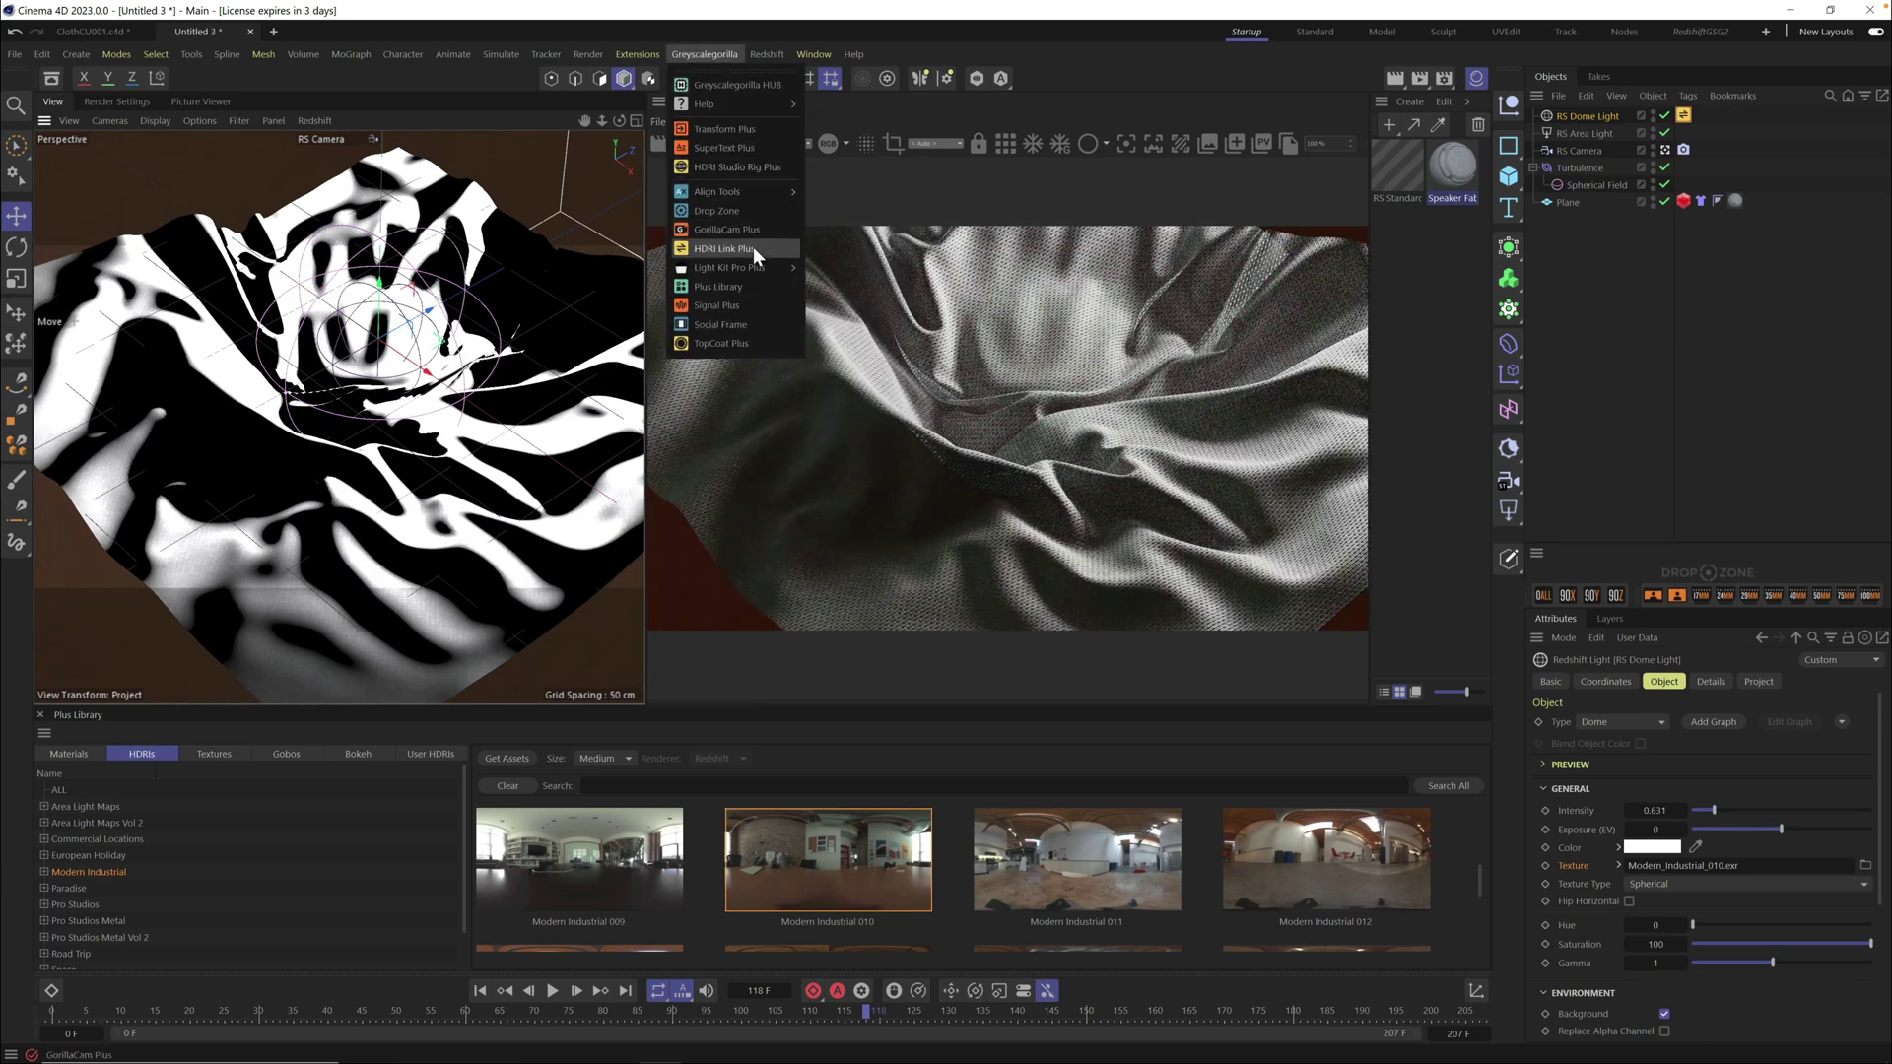
pyautogui.moveTo(754, 264)
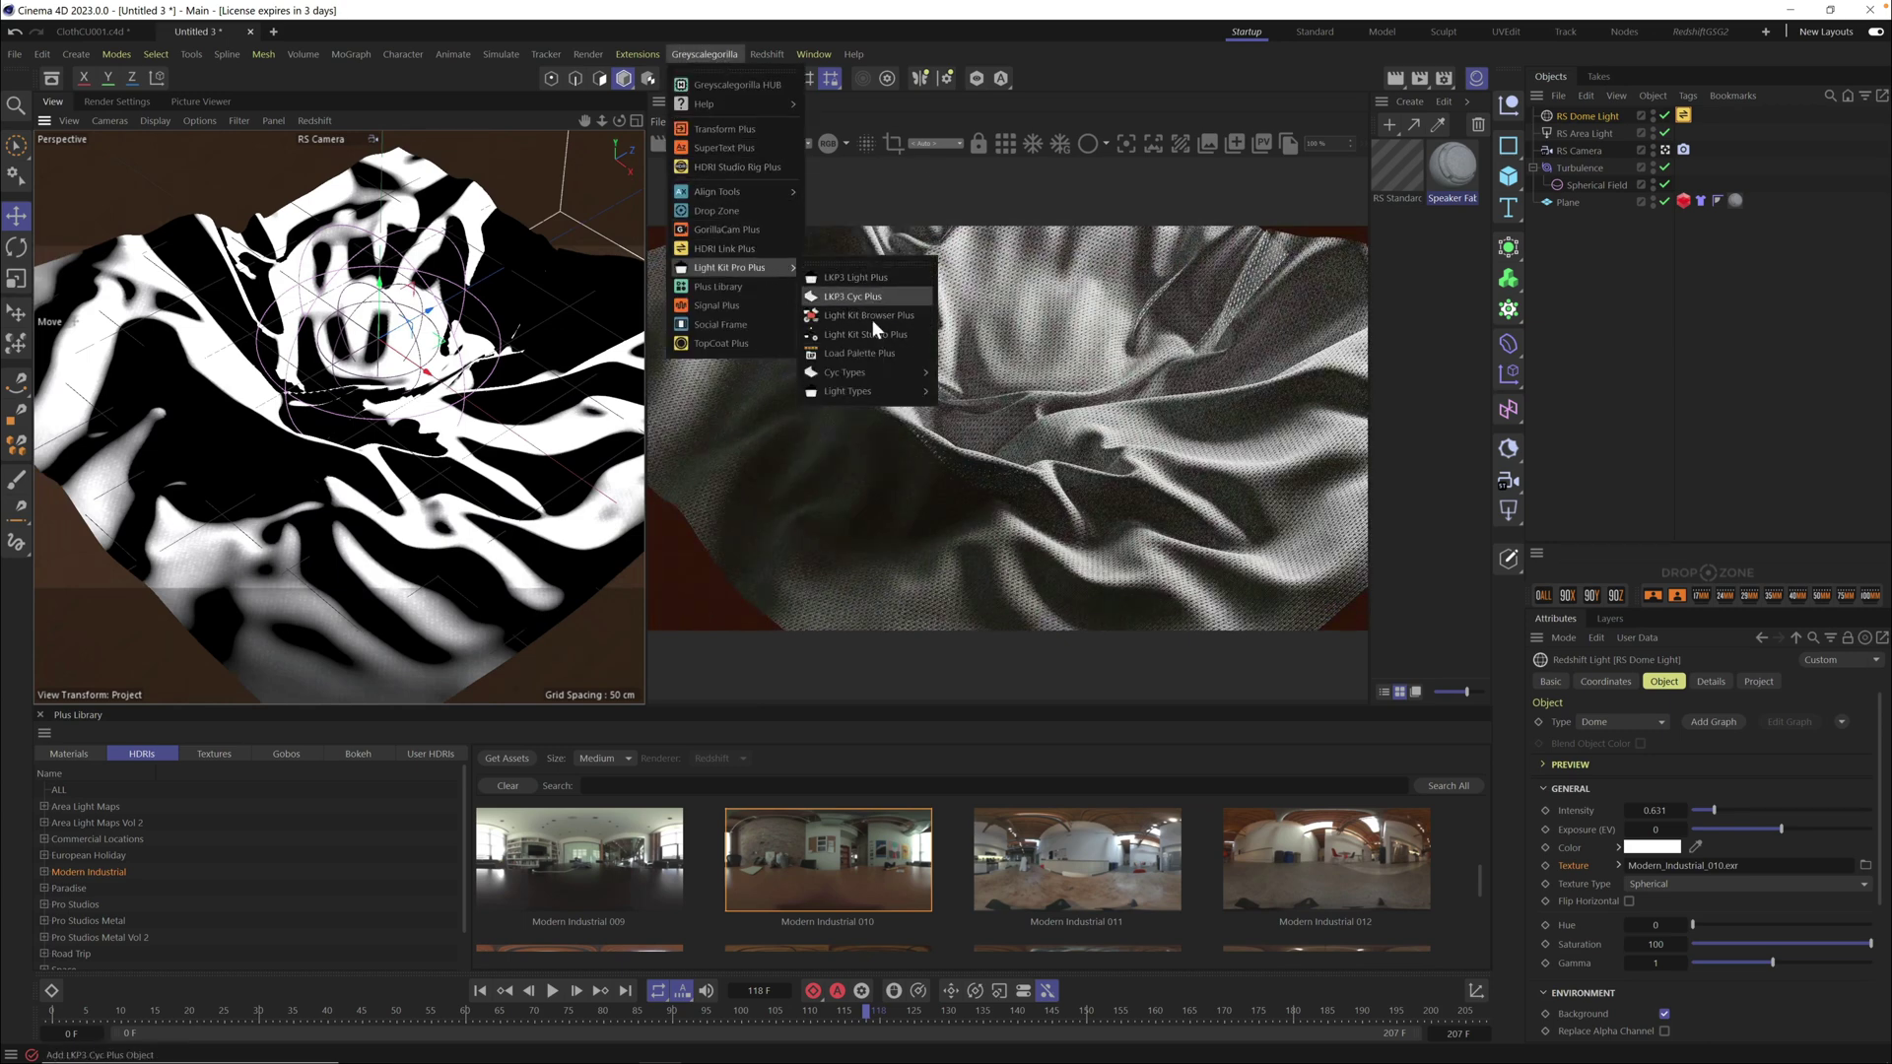
pyautogui.moveTo(872, 373)
pyautogui.click(972, 400)
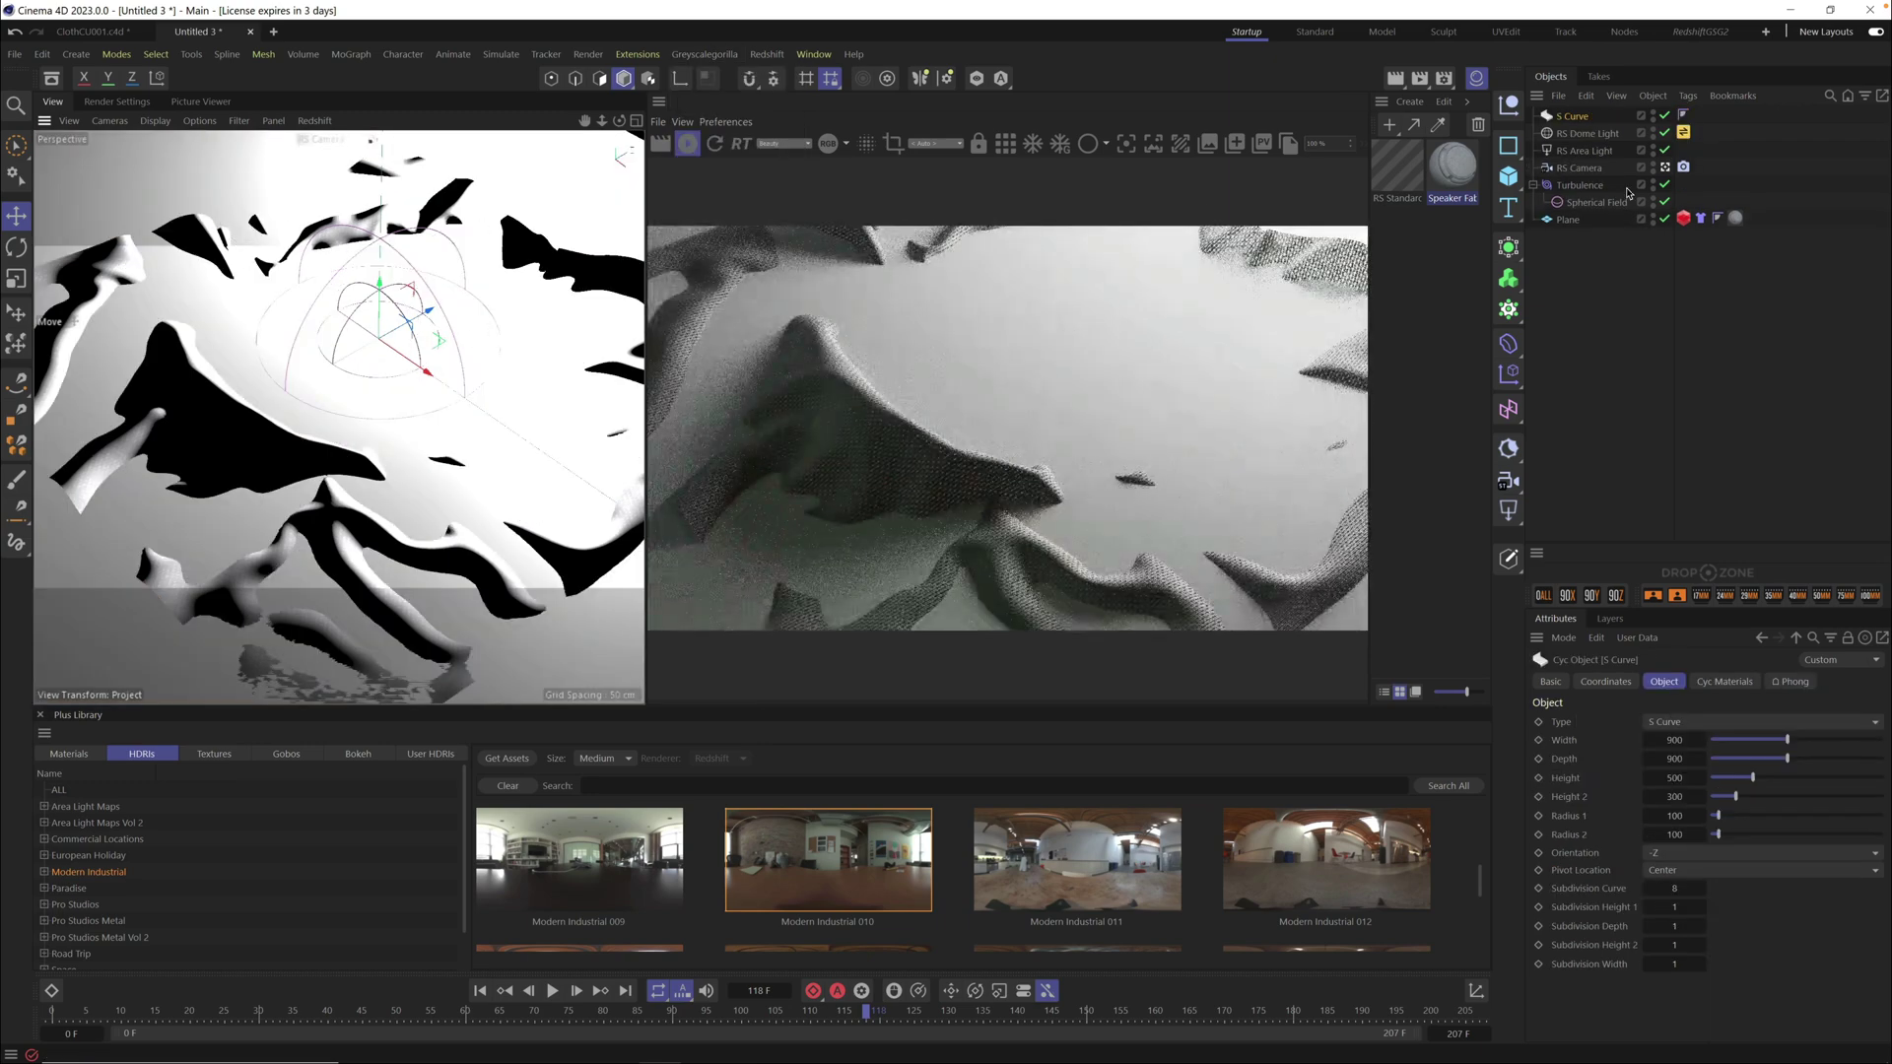
# Position the S Curve backdrop beneath the cloth and scale it up to about 2220 in width and depth
pyautogui.keyDown('alt'); pyautogui.moveTo(488, 334); pyautogui.dragTo(450, 464); pyautogui.keyUp('alt')
pyautogui.scroll(-6, 449, 465)
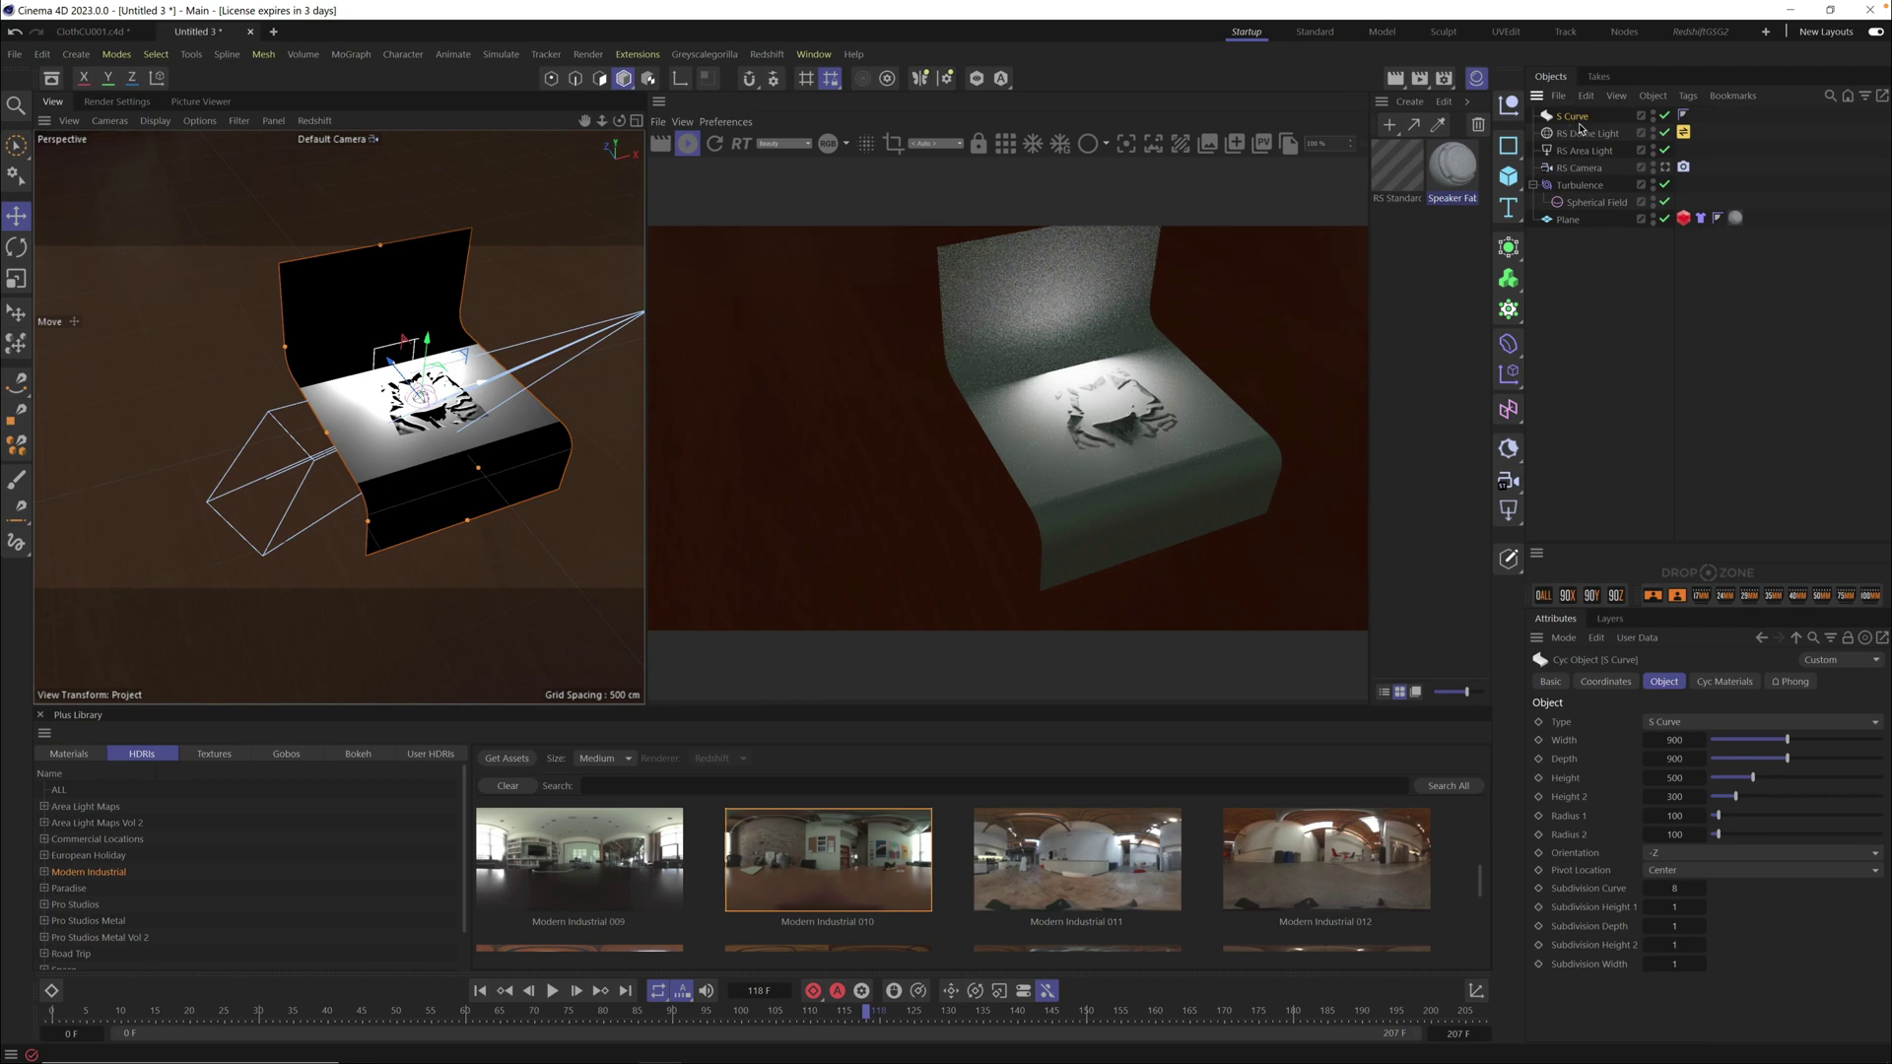
pyautogui.press('t')
pyautogui.moveTo(433, 350); pyautogui.dragTo(127, 311)
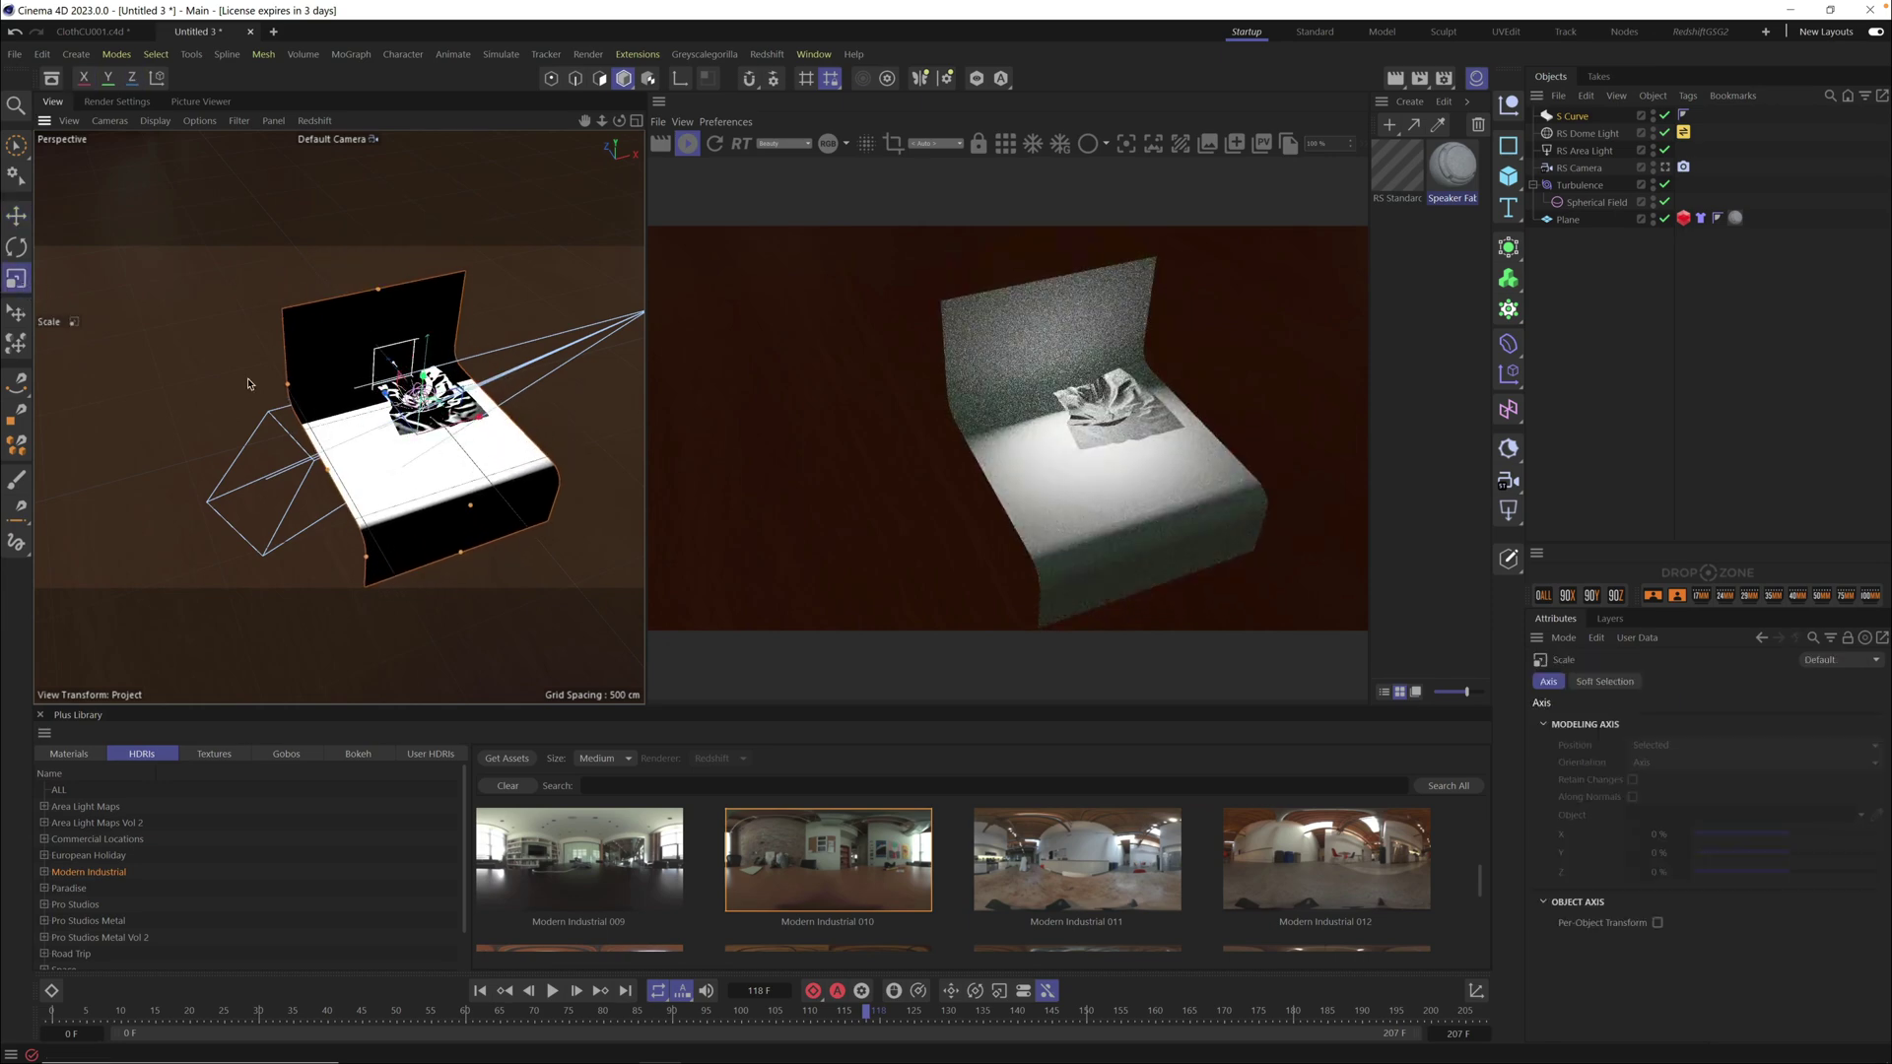
pyautogui.moveTo(293, 417); pyautogui.dragTo(513, 281)
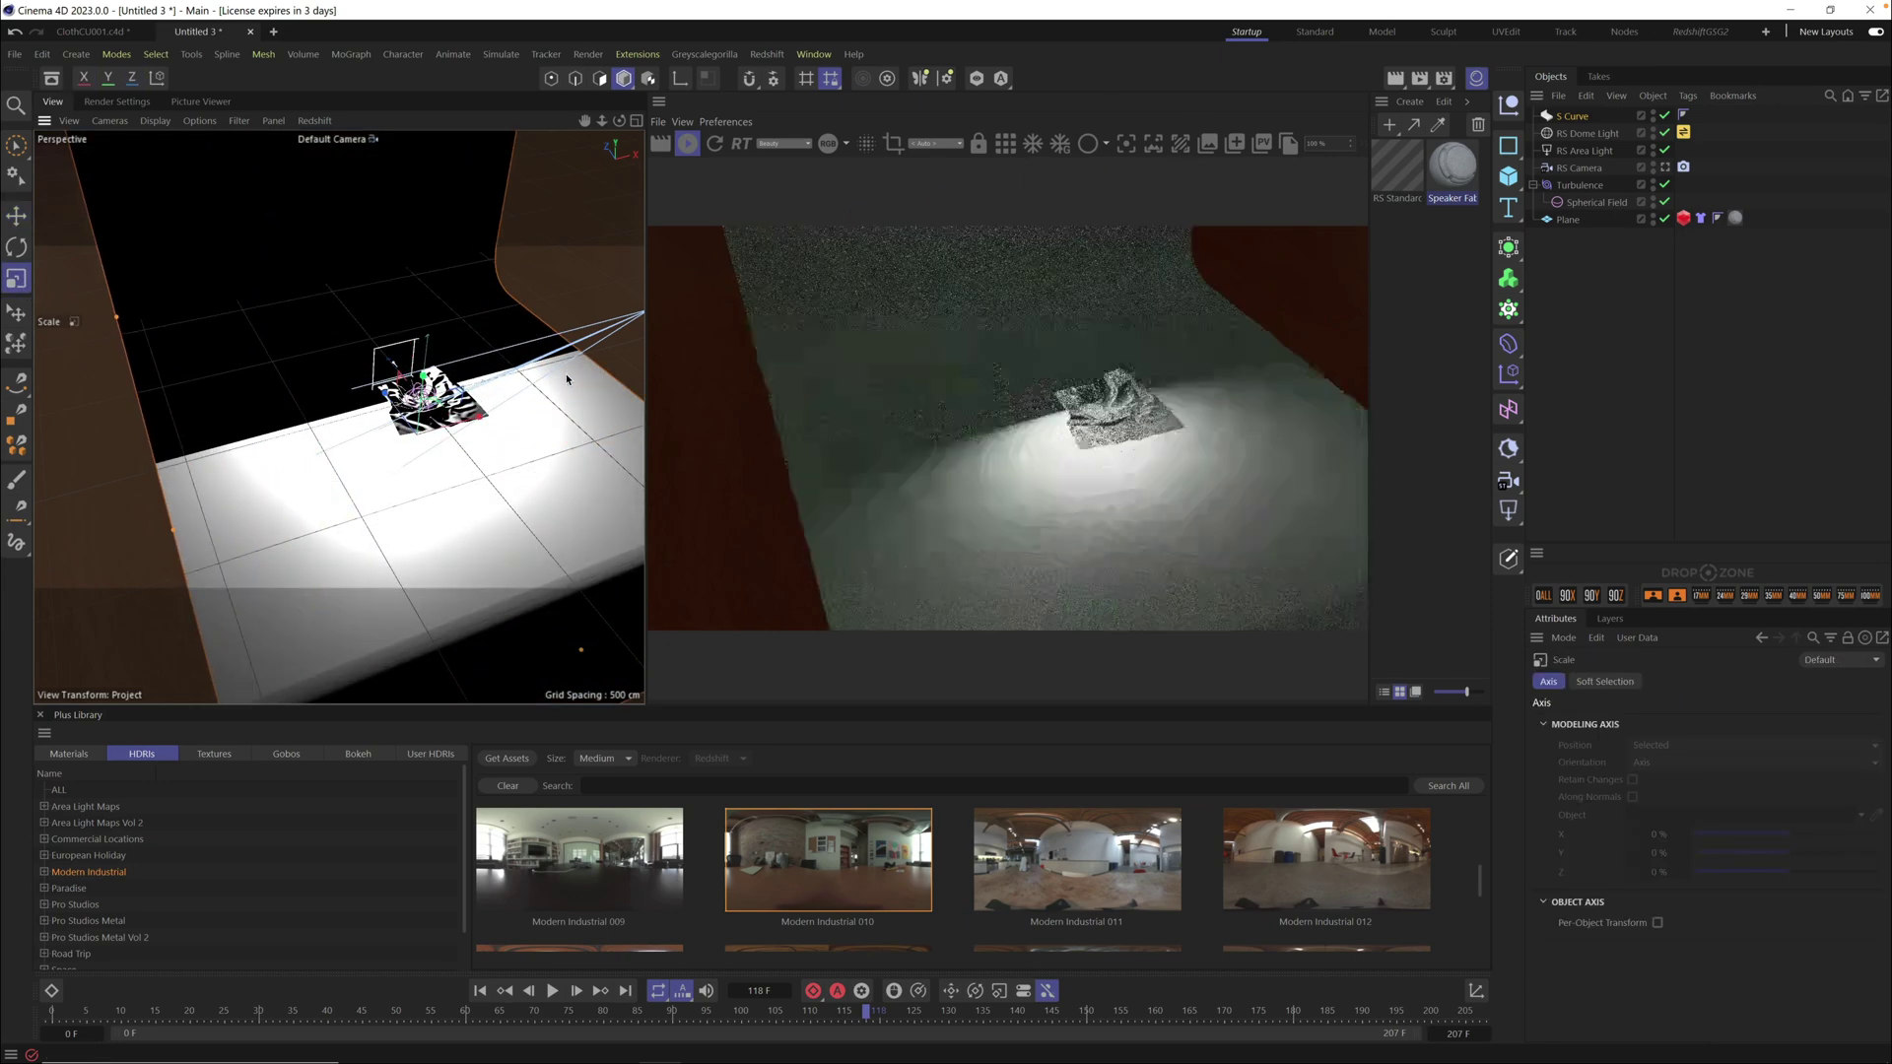
pyautogui.click(1667, 168)
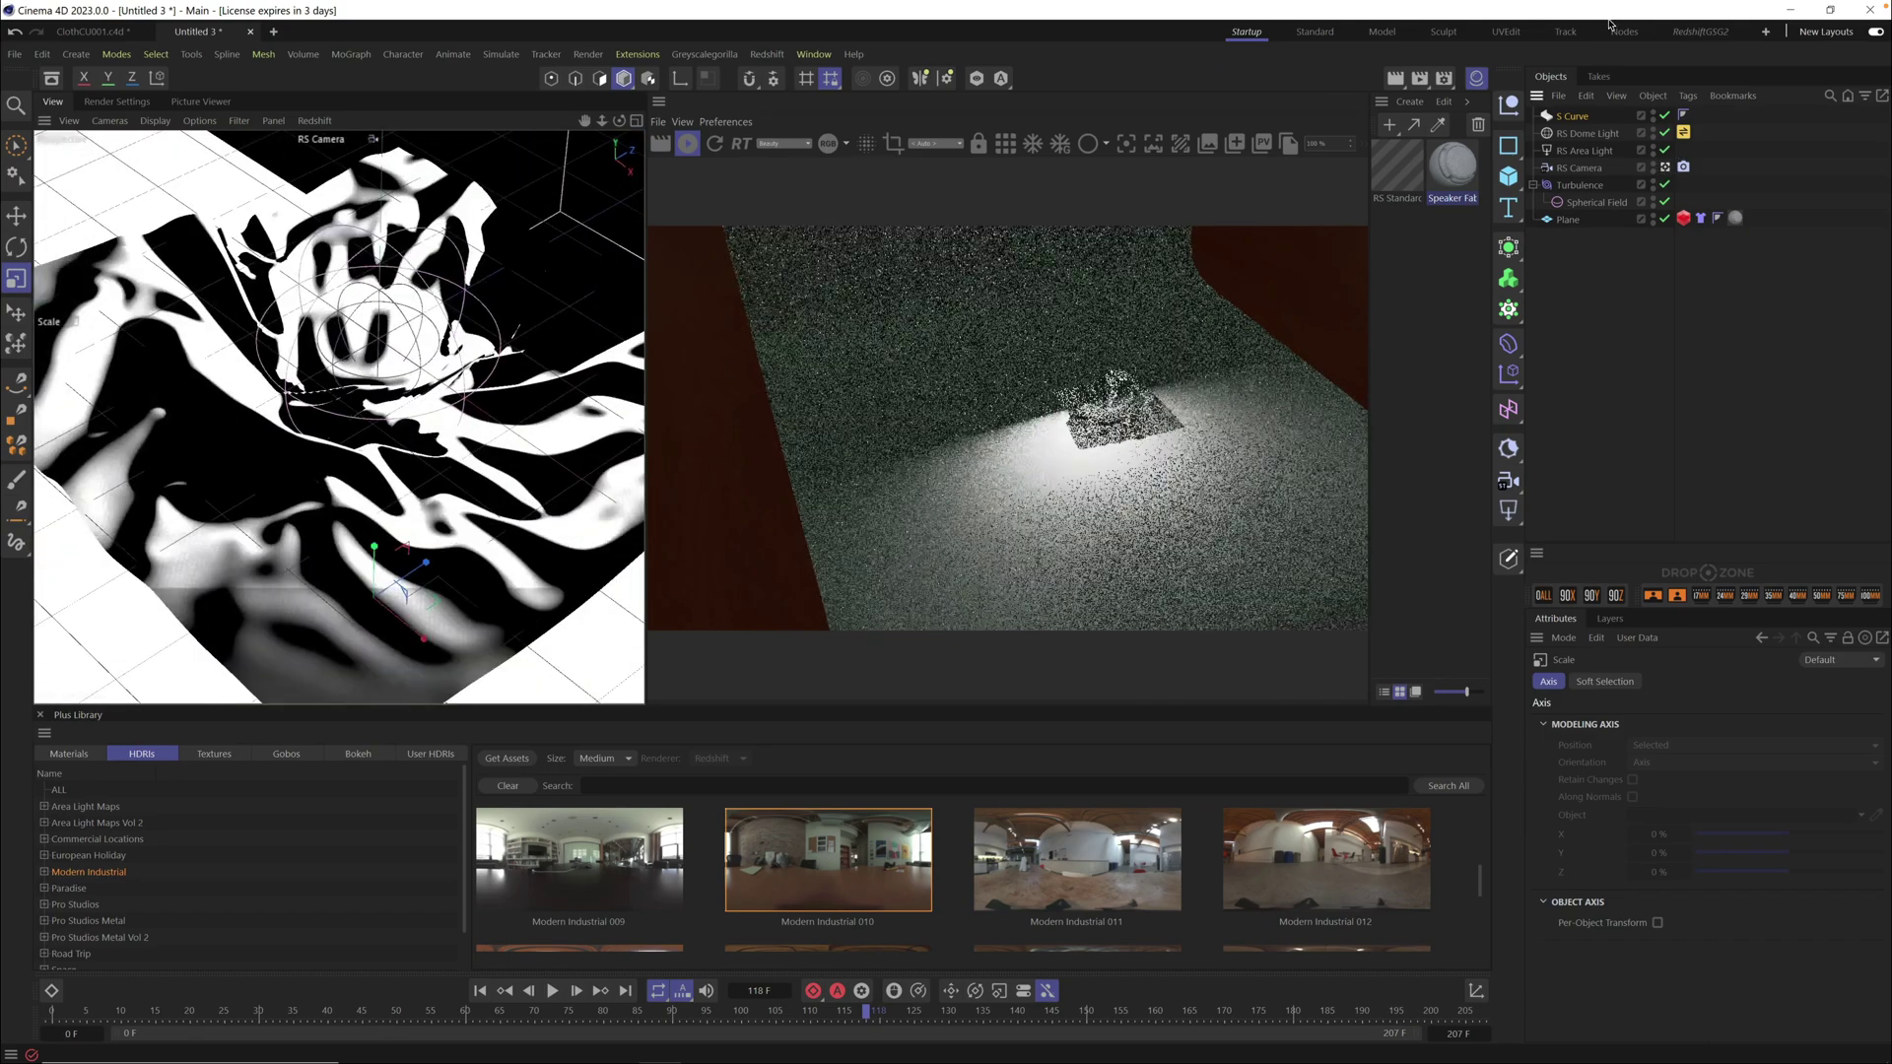
pyautogui.keyDown('alt'); pyautogui.moveTo(338, 473); pyautogui.dragTo(414, 563); pyautogui.keyUp('alt')
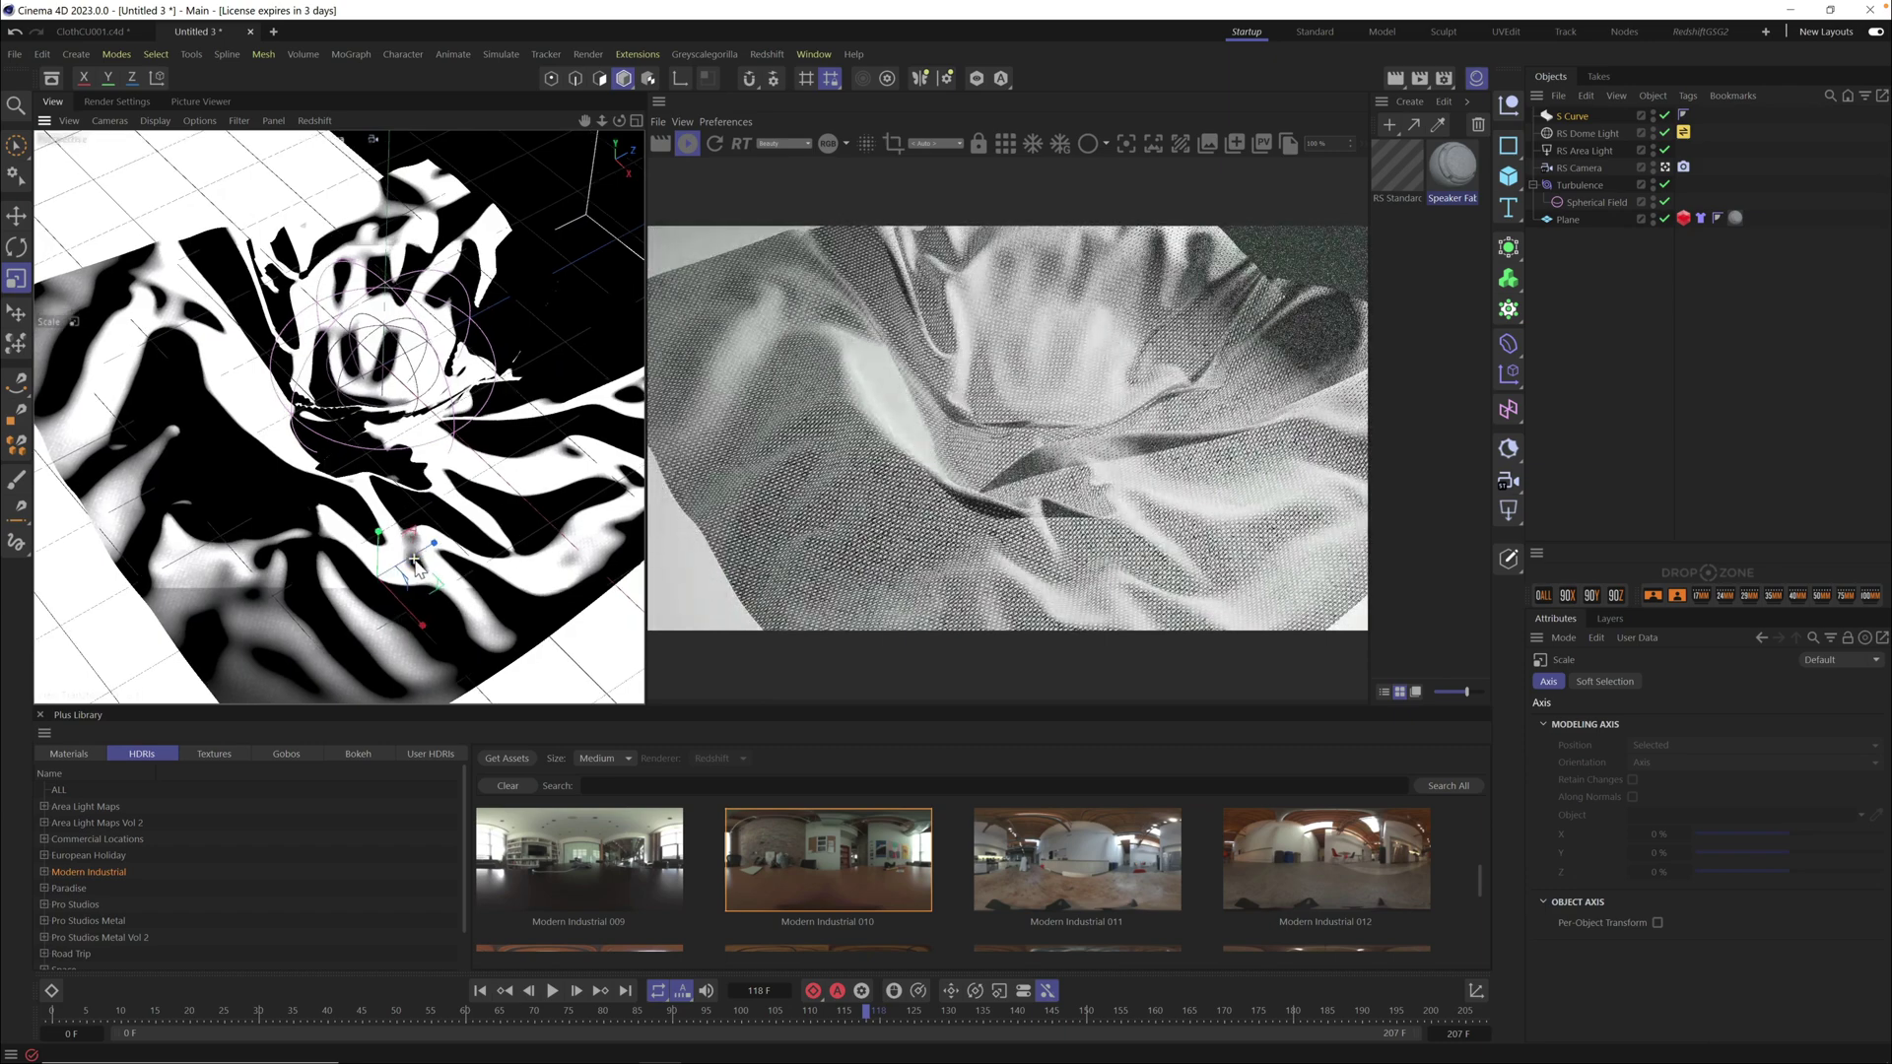
# Set the area light's exposure to -1.542 and the dome light's intensity to 0.25
pyautogui.click(1609, 133)
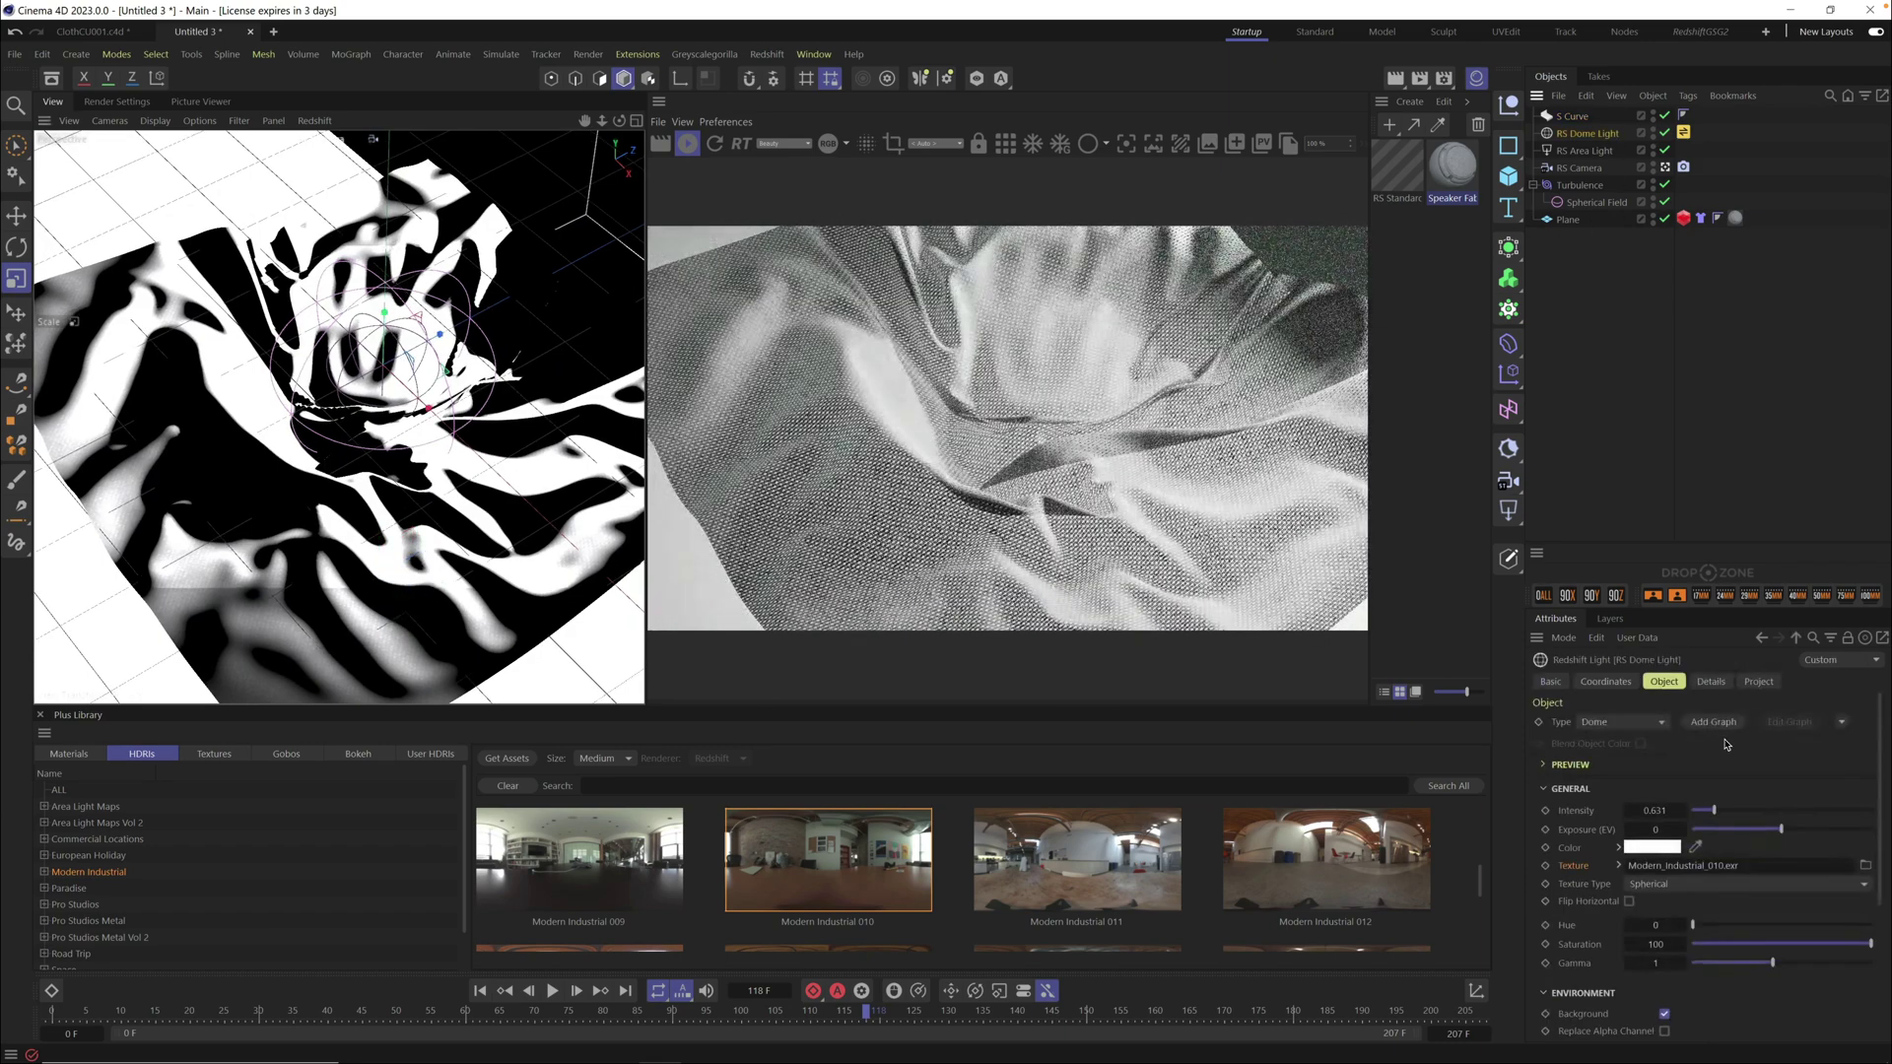
pyautogui.click(1699, 812)
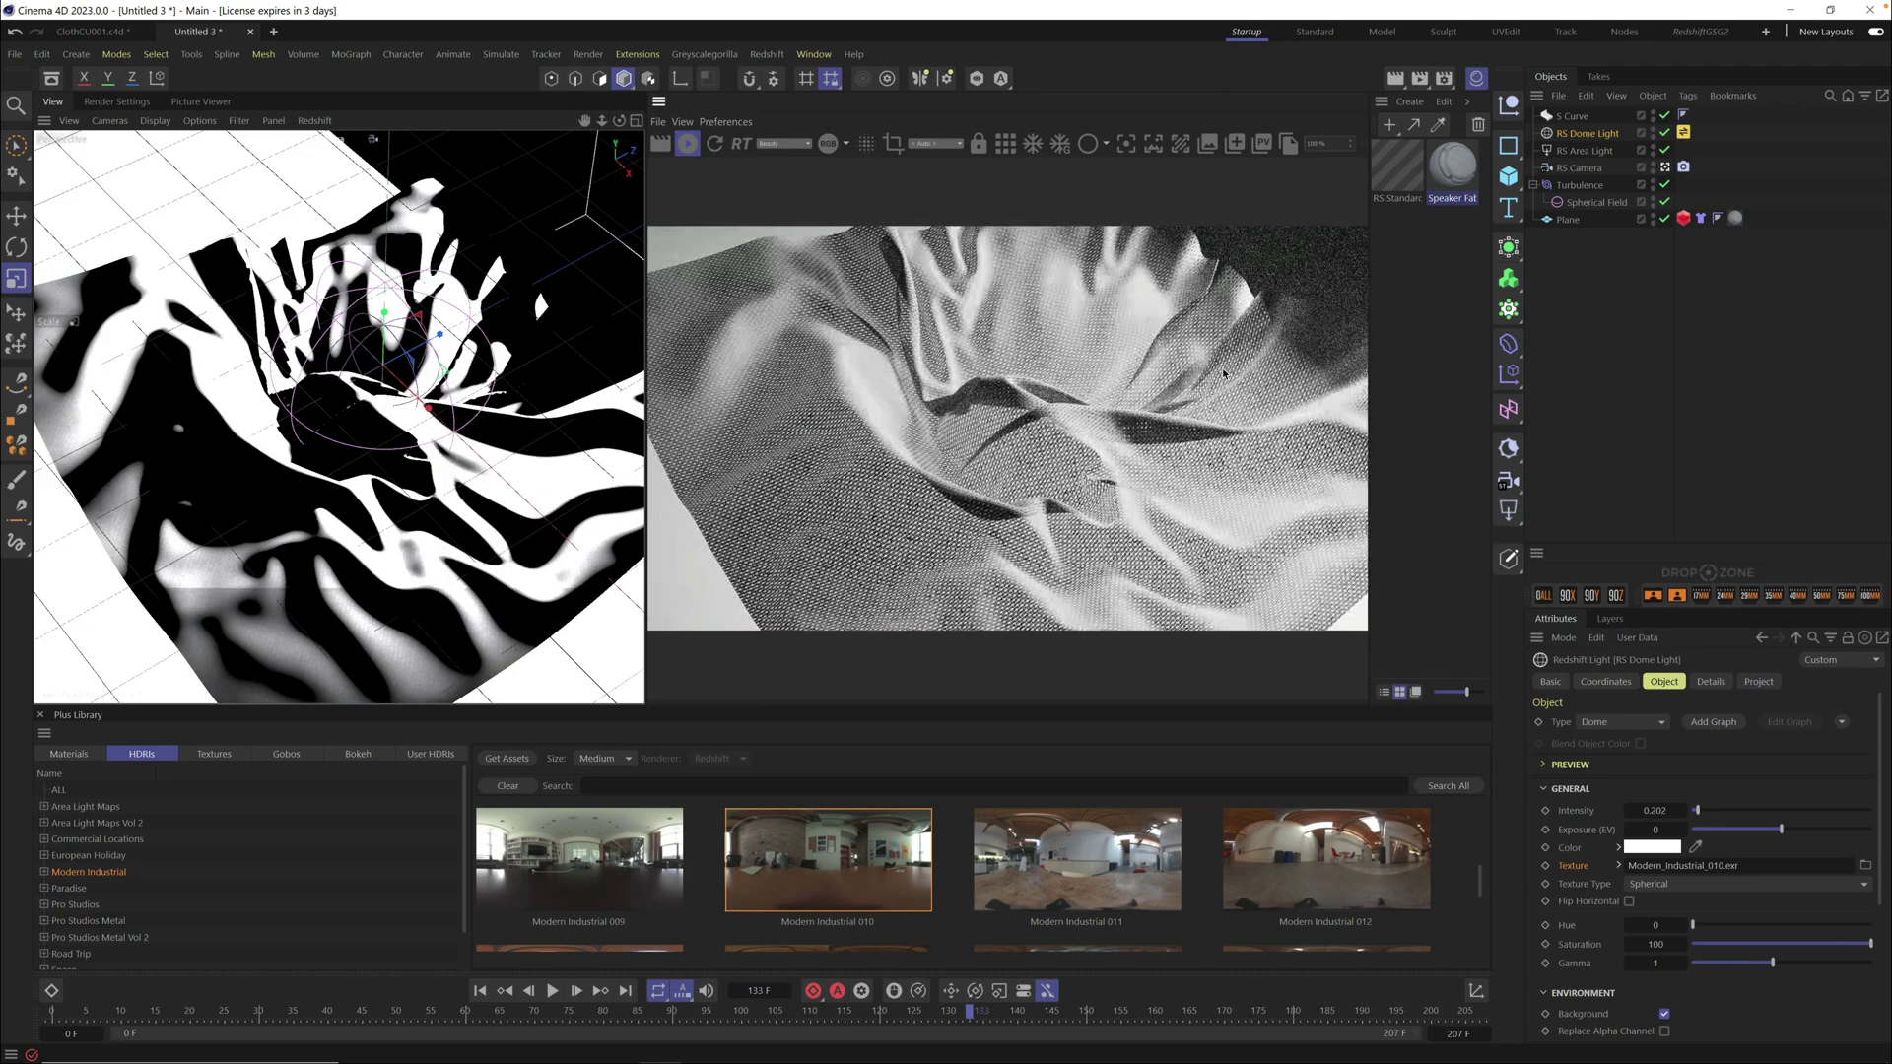
pyautogui.keyDown('alt'); pyautogui.moveTo(394, 463); pyautogui.dragTo(459, 433); pyautogui.keyUp('alt')
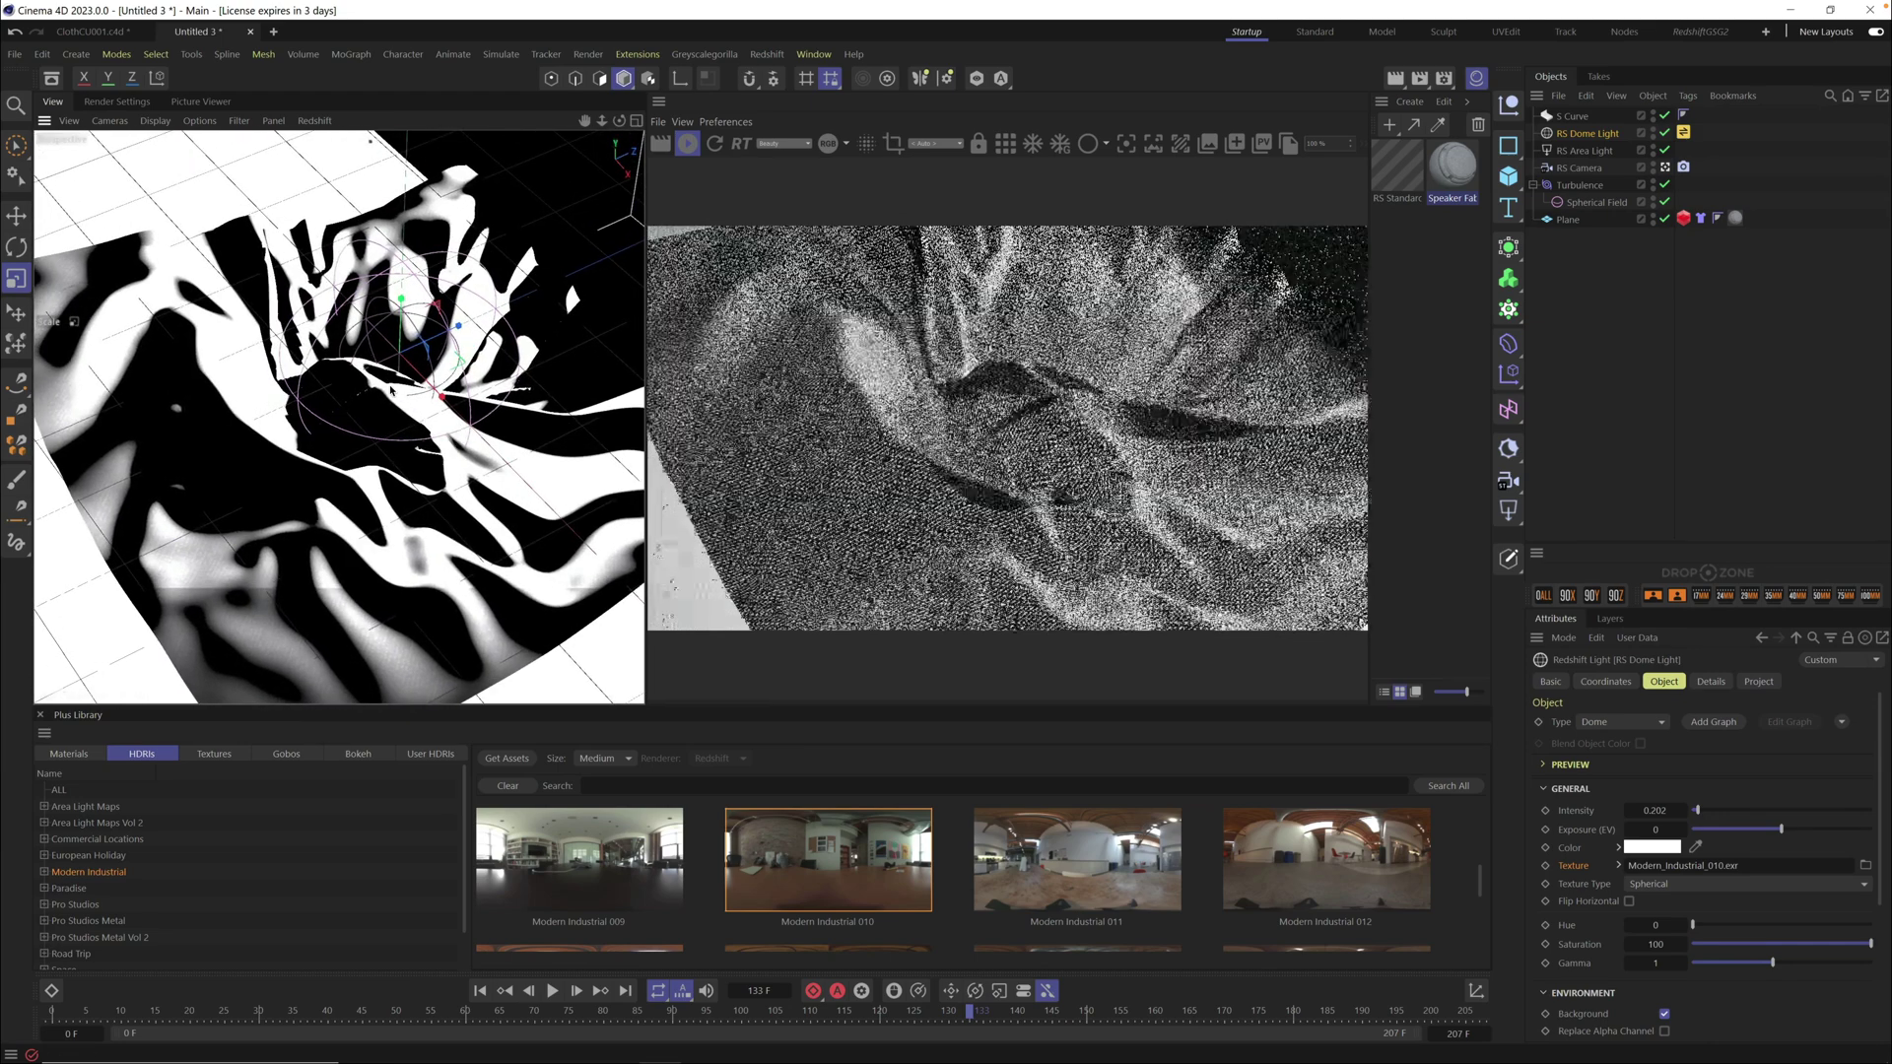
pyautogui.click(1585, 151)
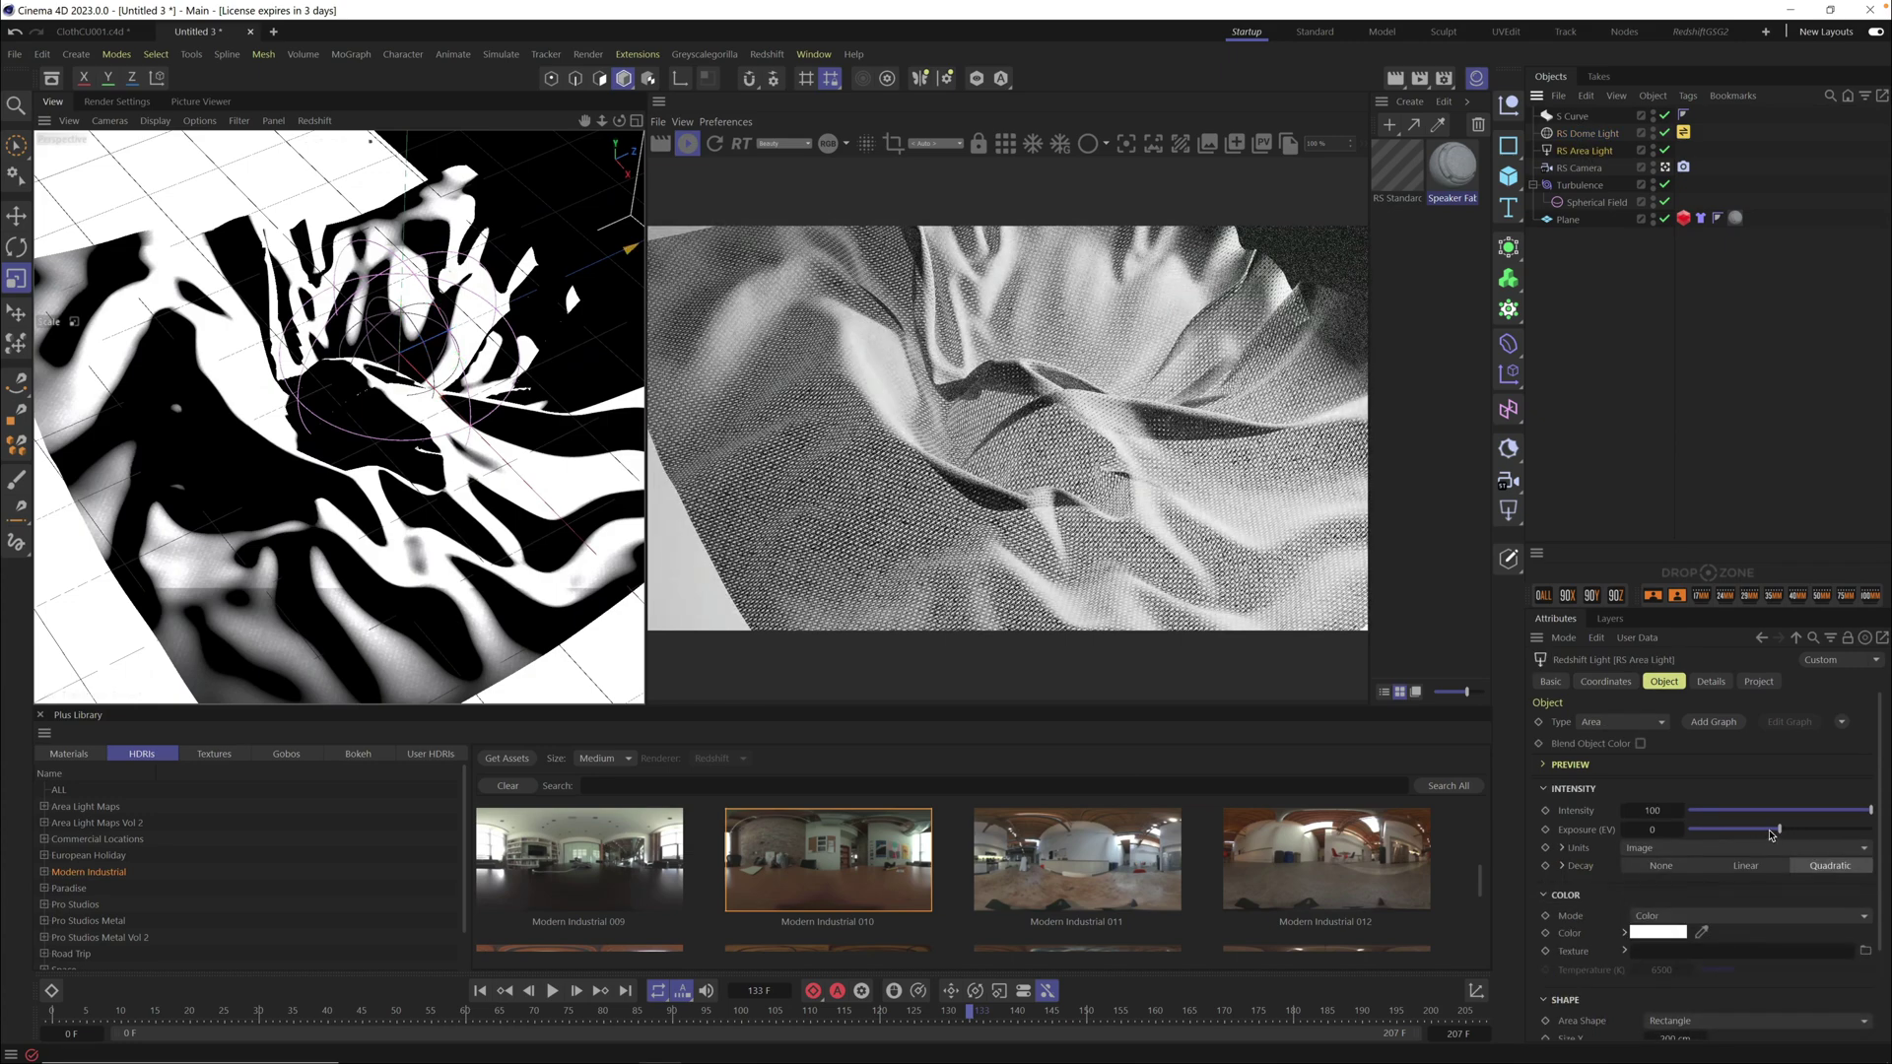
pyautogui.moveTo(1763, 836); pyautogui.dragTo(1765, 831)
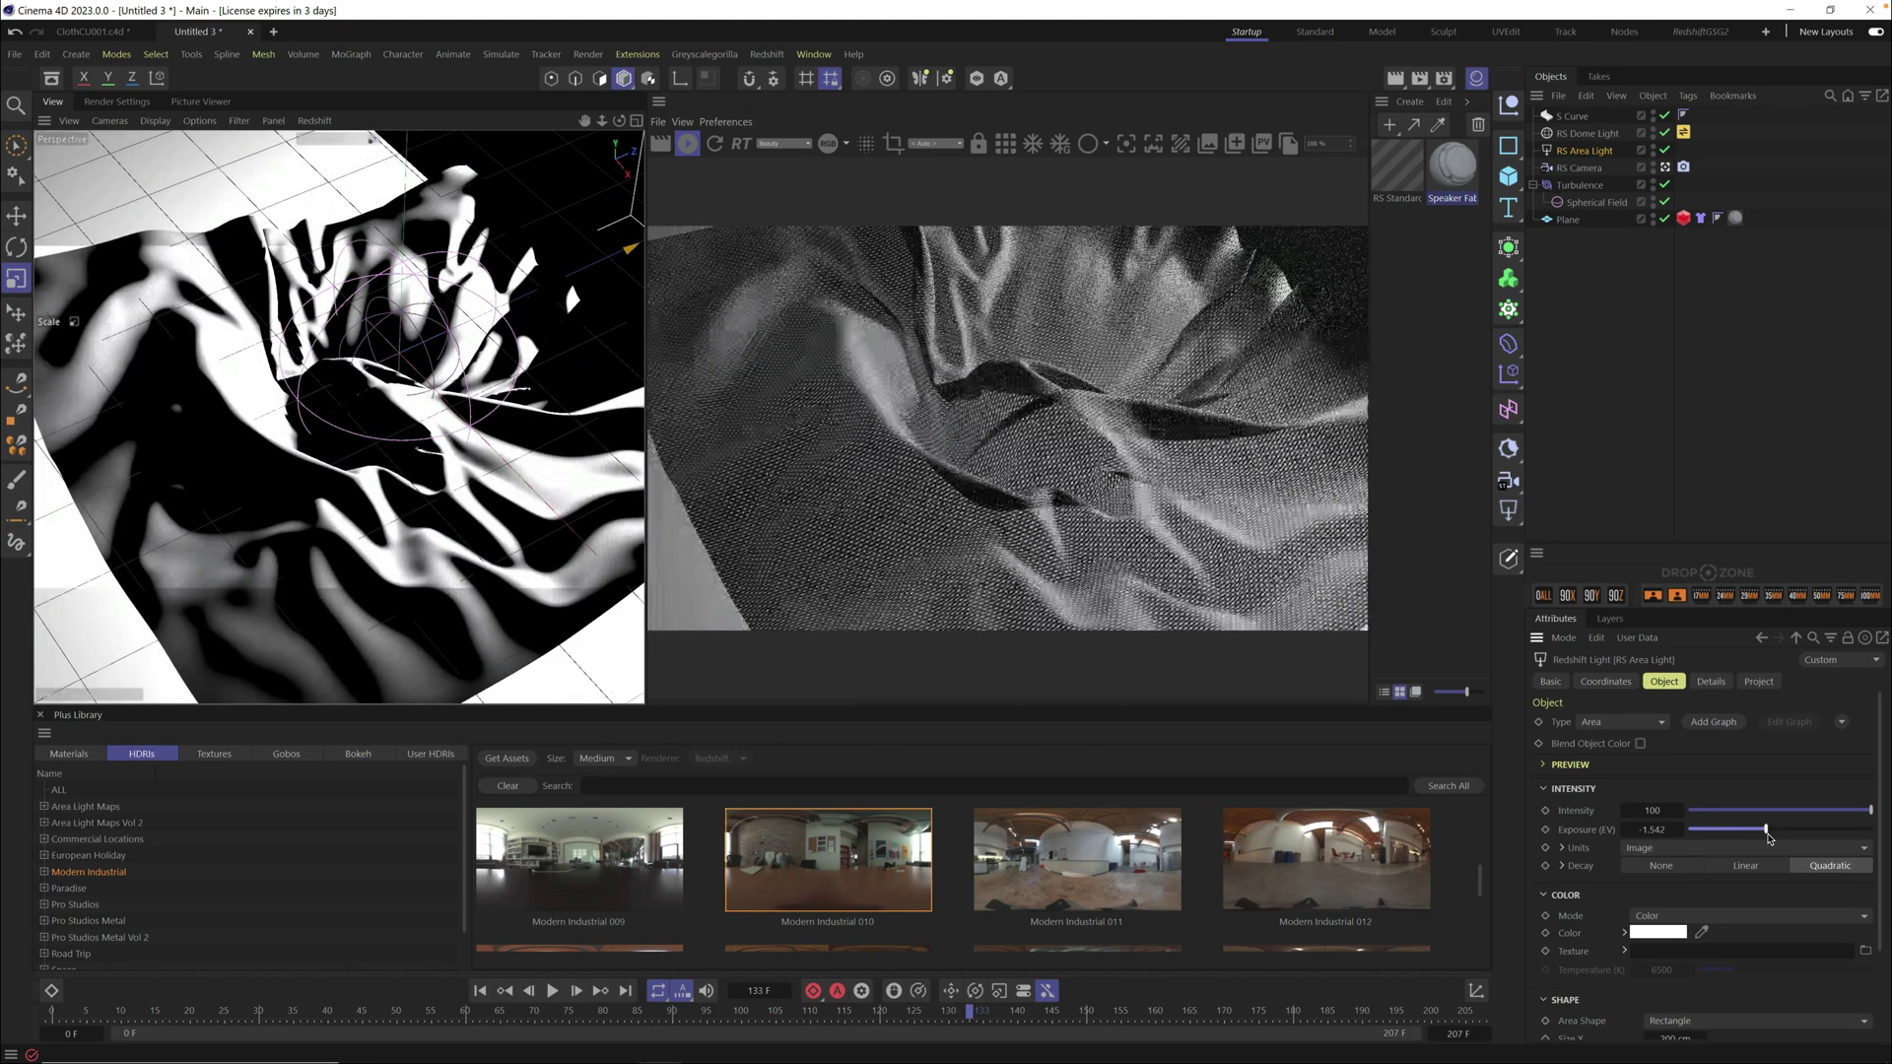
pyautogui.click(1589, 133)
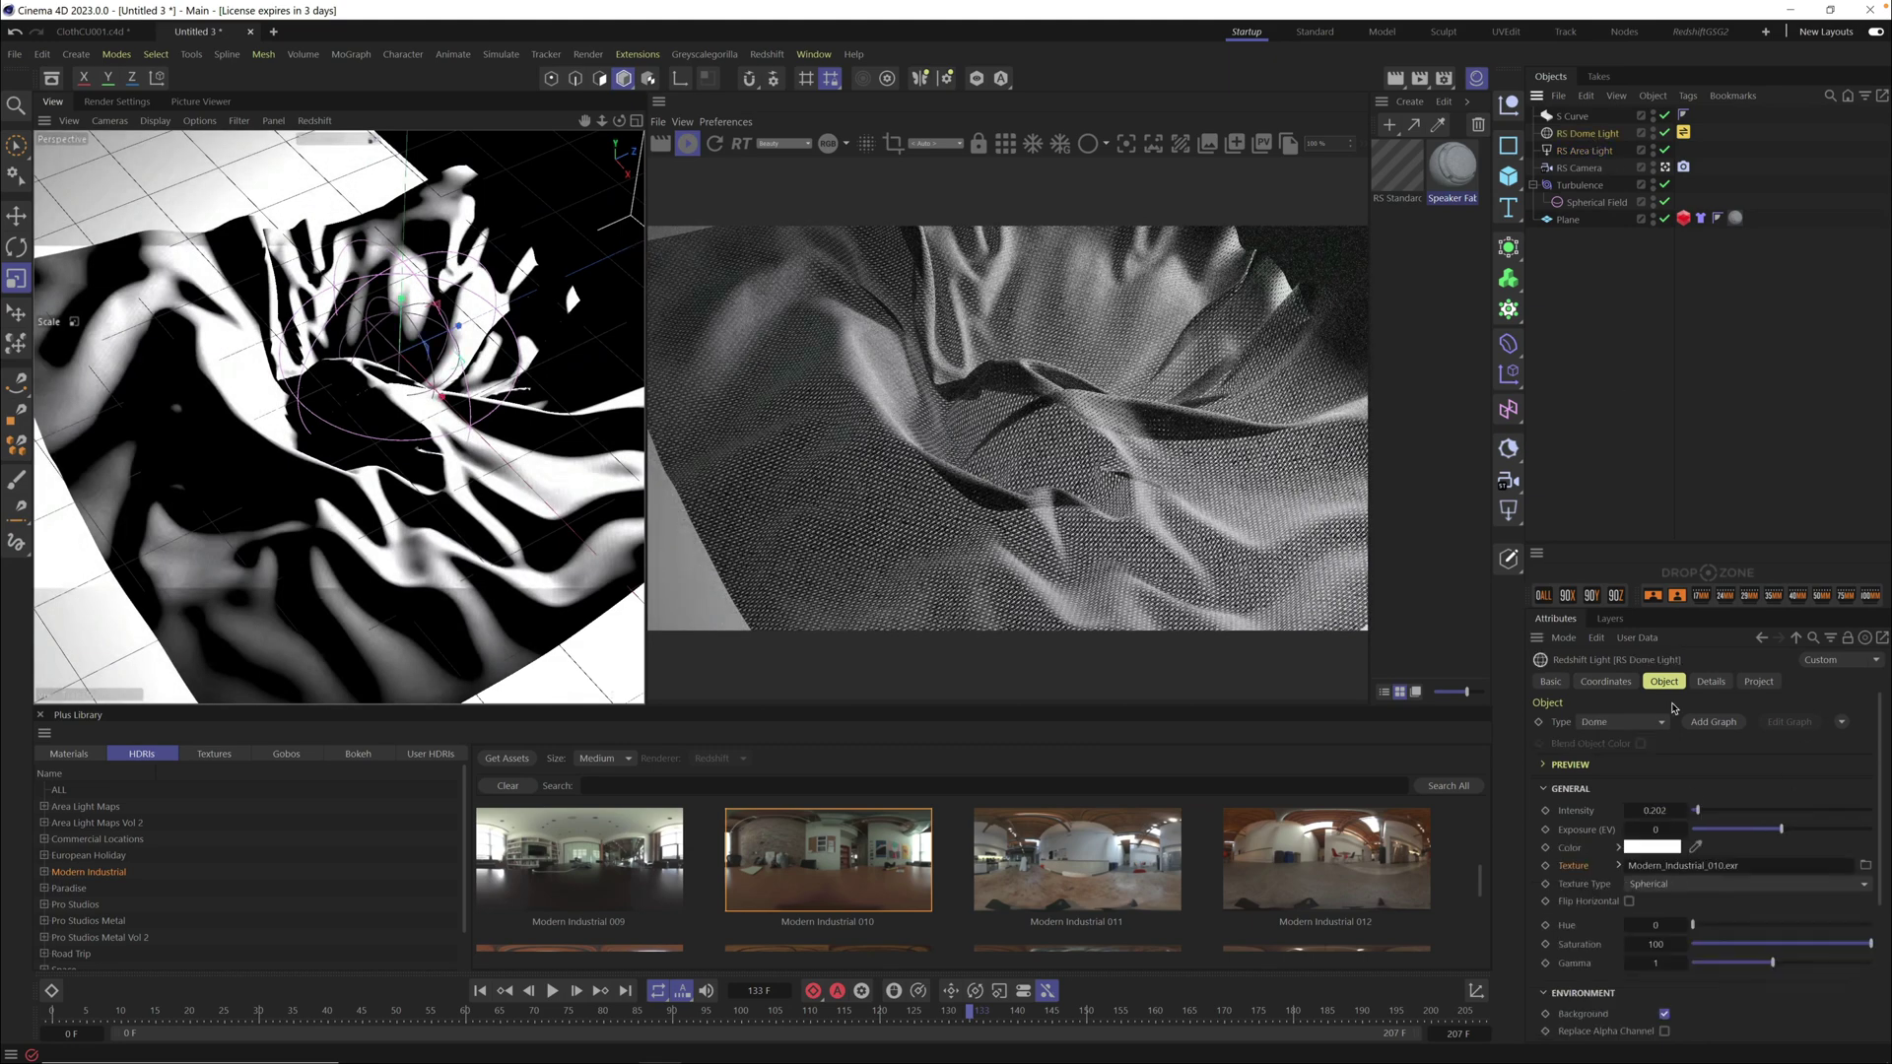
pyautogui.click(1697, 810)
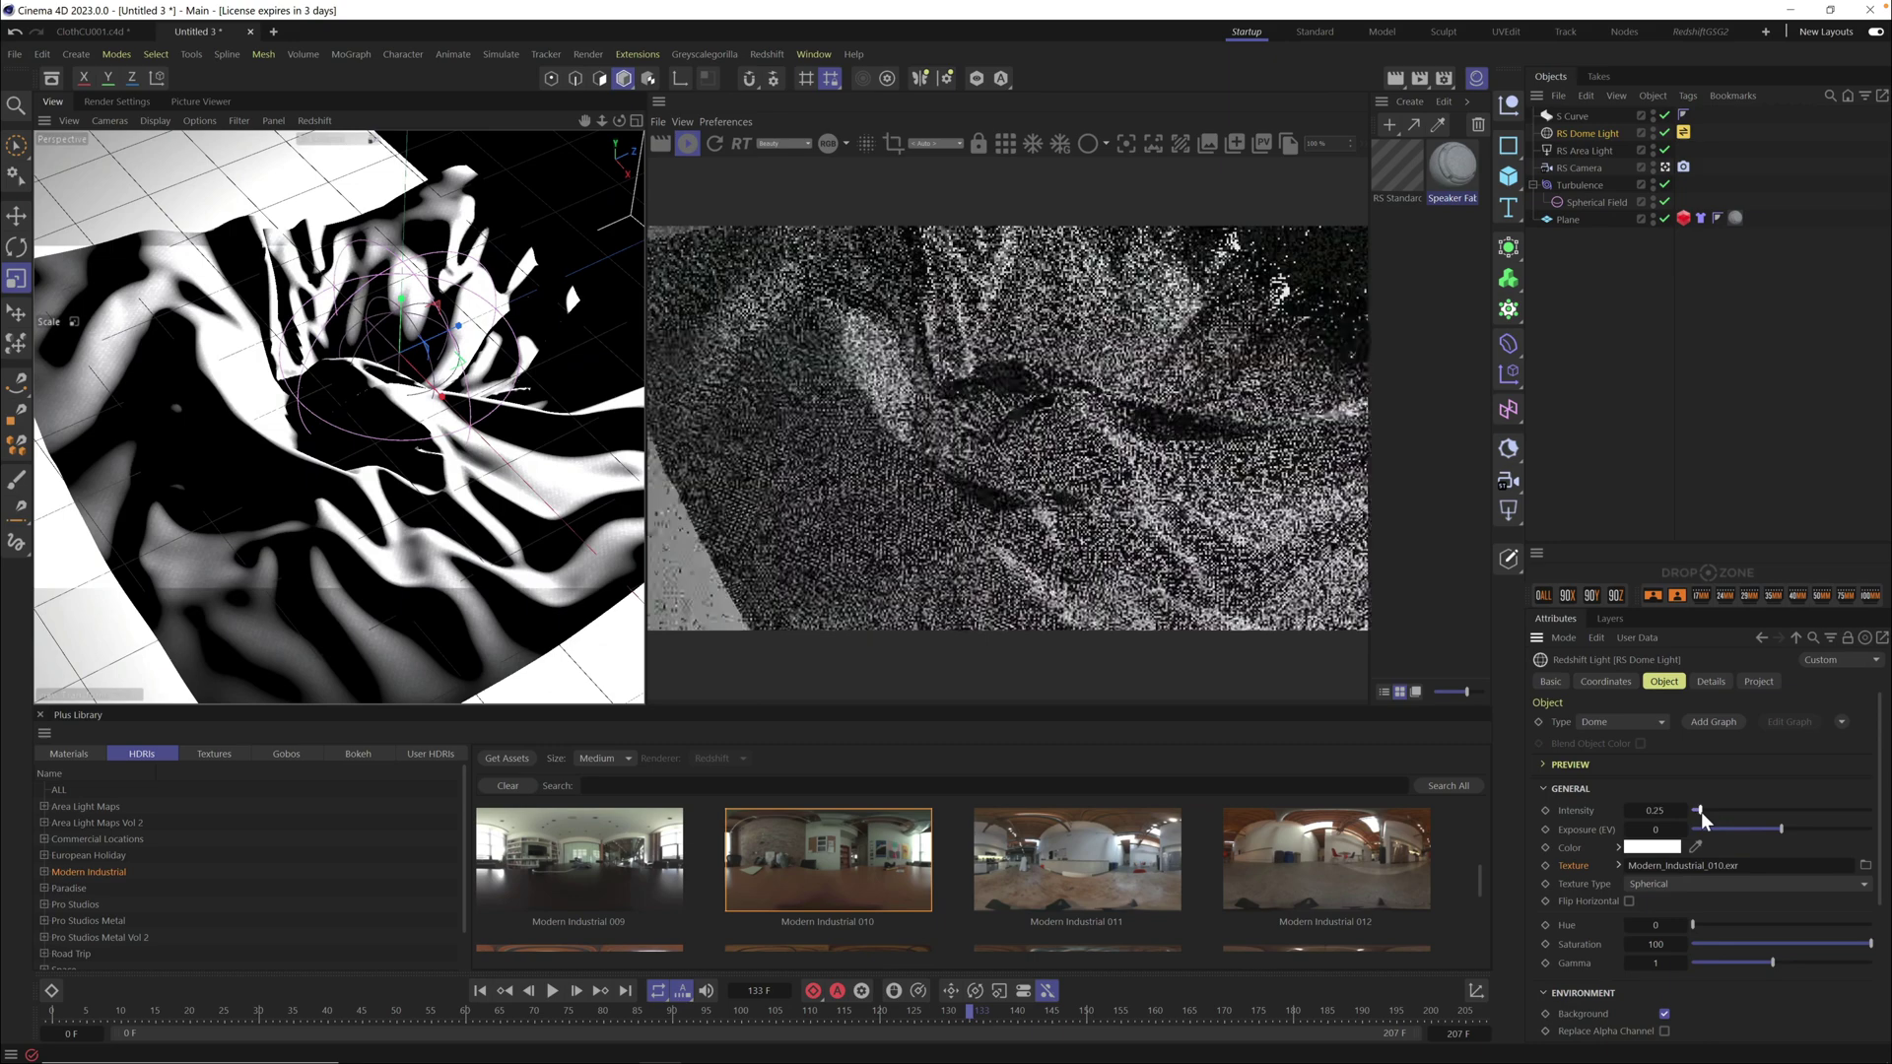
# Move the S Curve backdrop farther away from the cloth
pyautogui.click(1550, 117)
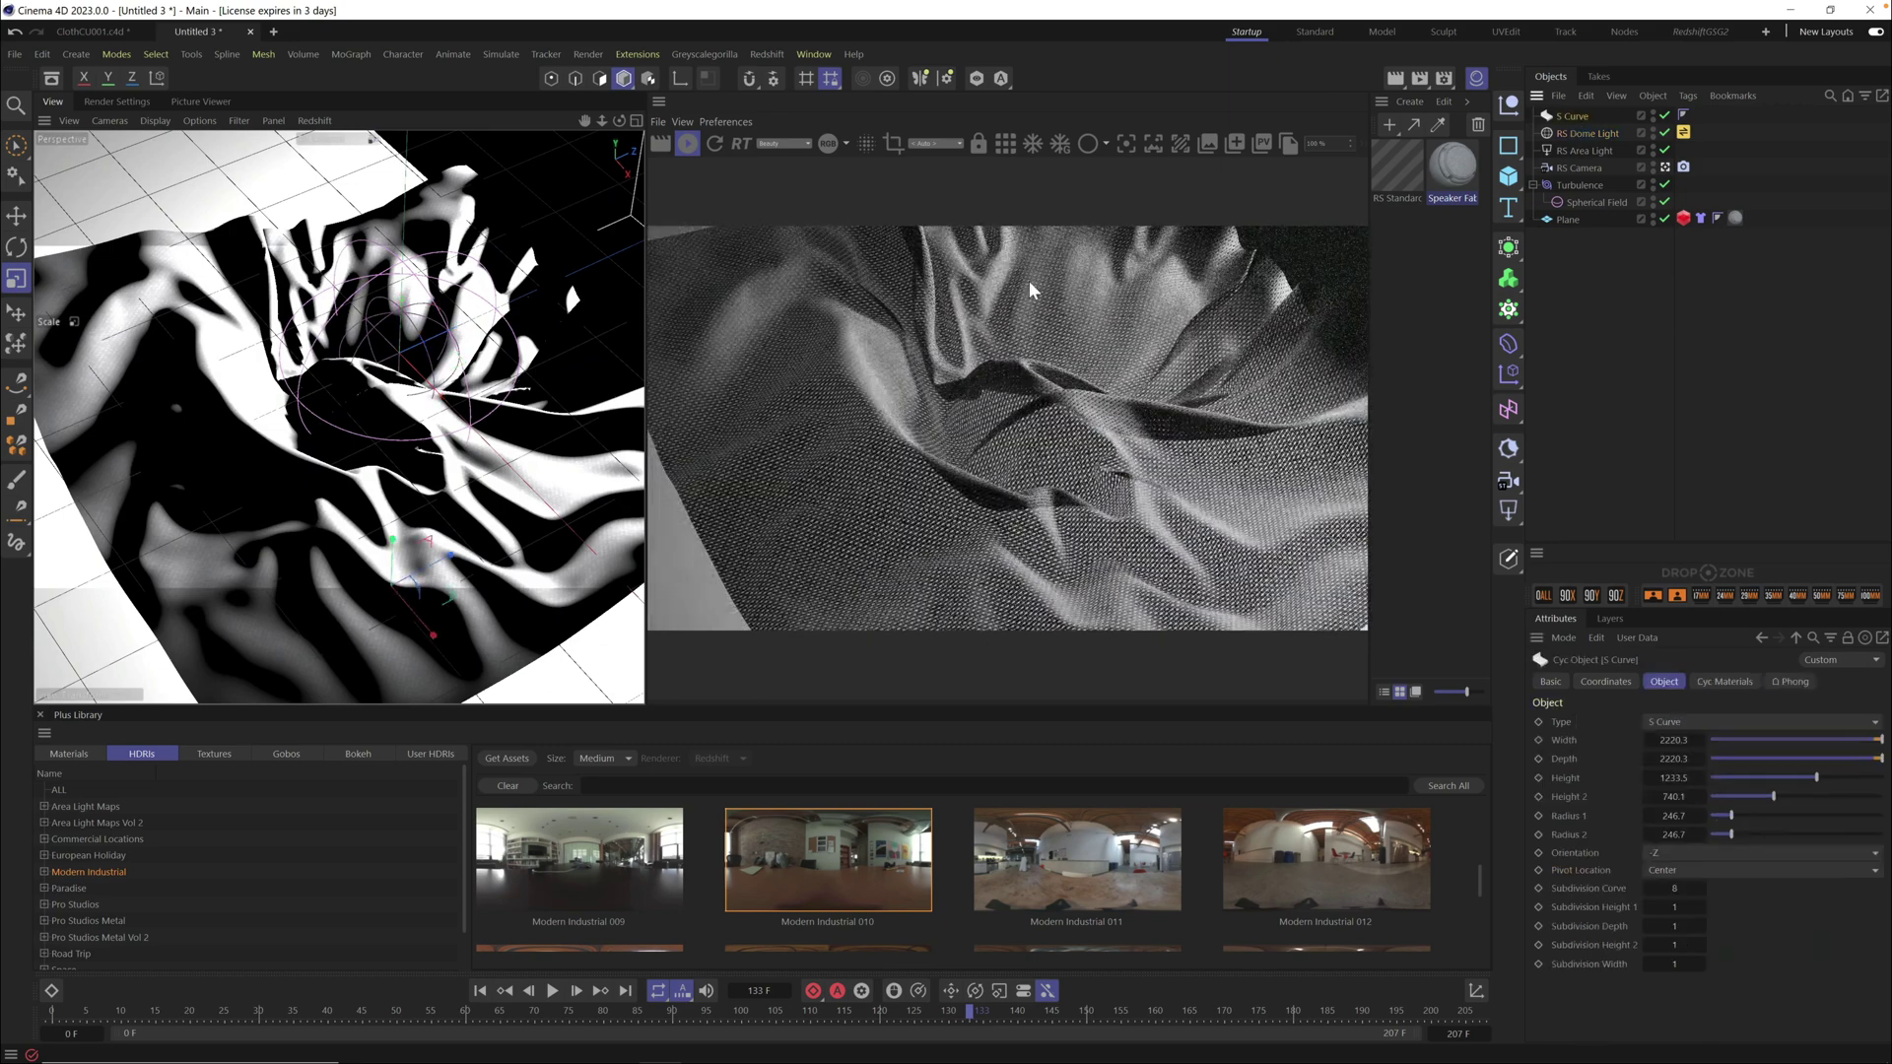
pyautogui.click(15, 216)
pyautogui.moveTo(393, 557); pyautogui.dragTo(596, 624)
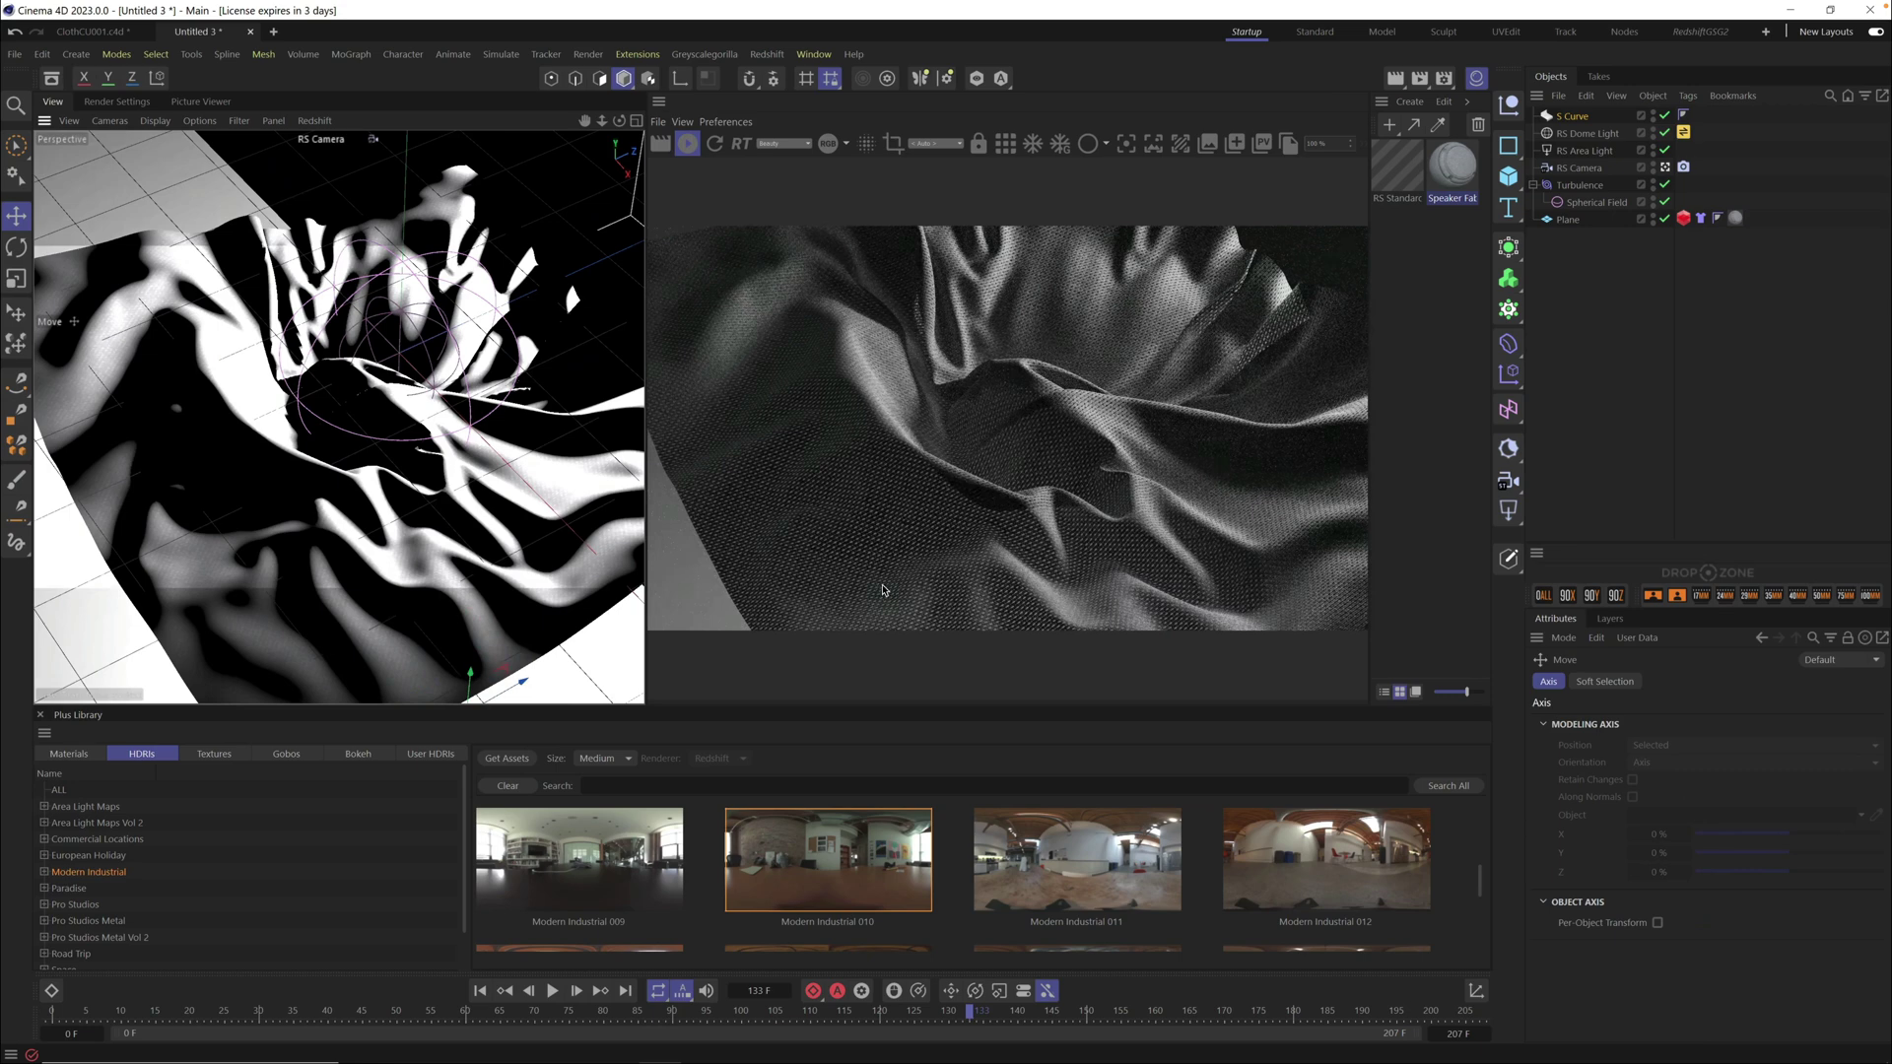
# Set the turbulence strength to 48.4 cm and duplicate the turbulence force together with its spherical field
pyautogui.click(1598, 187)
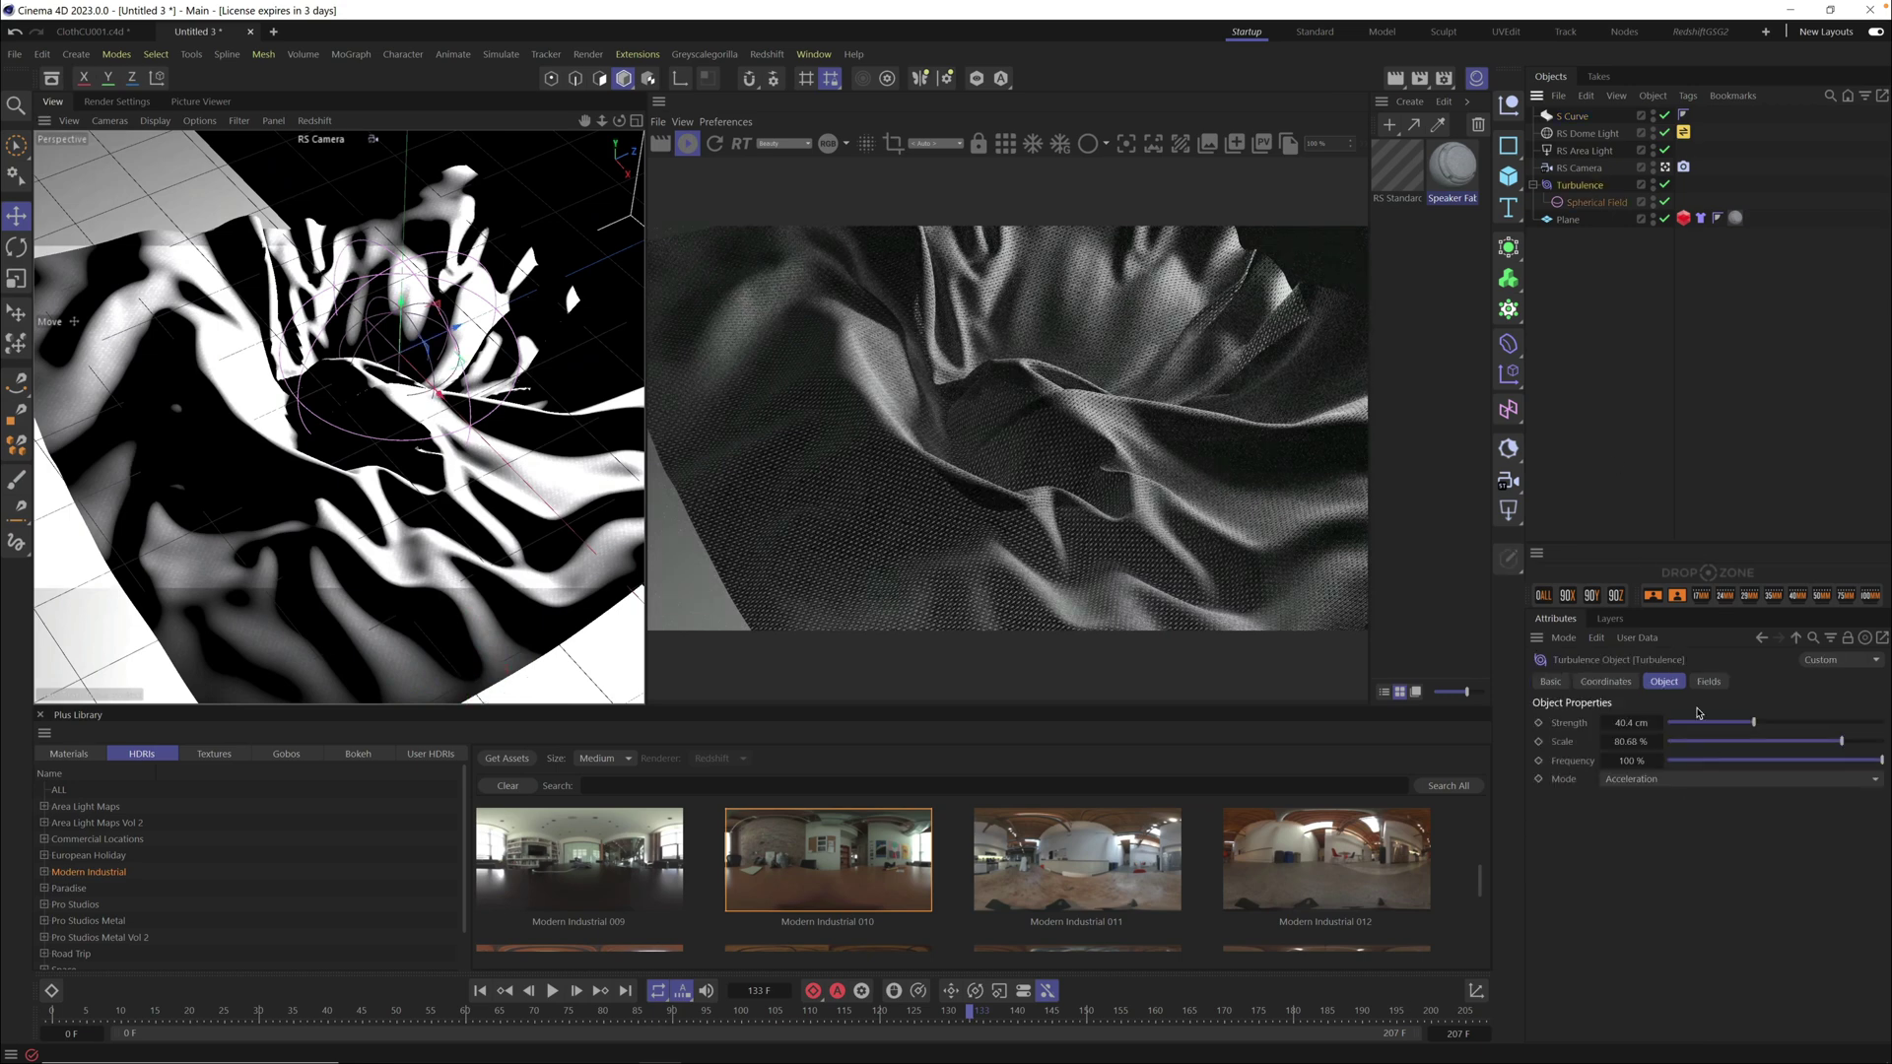
pyautogui.click(1773, 724)
pyautogui.hotkey('ctrl', 'v')
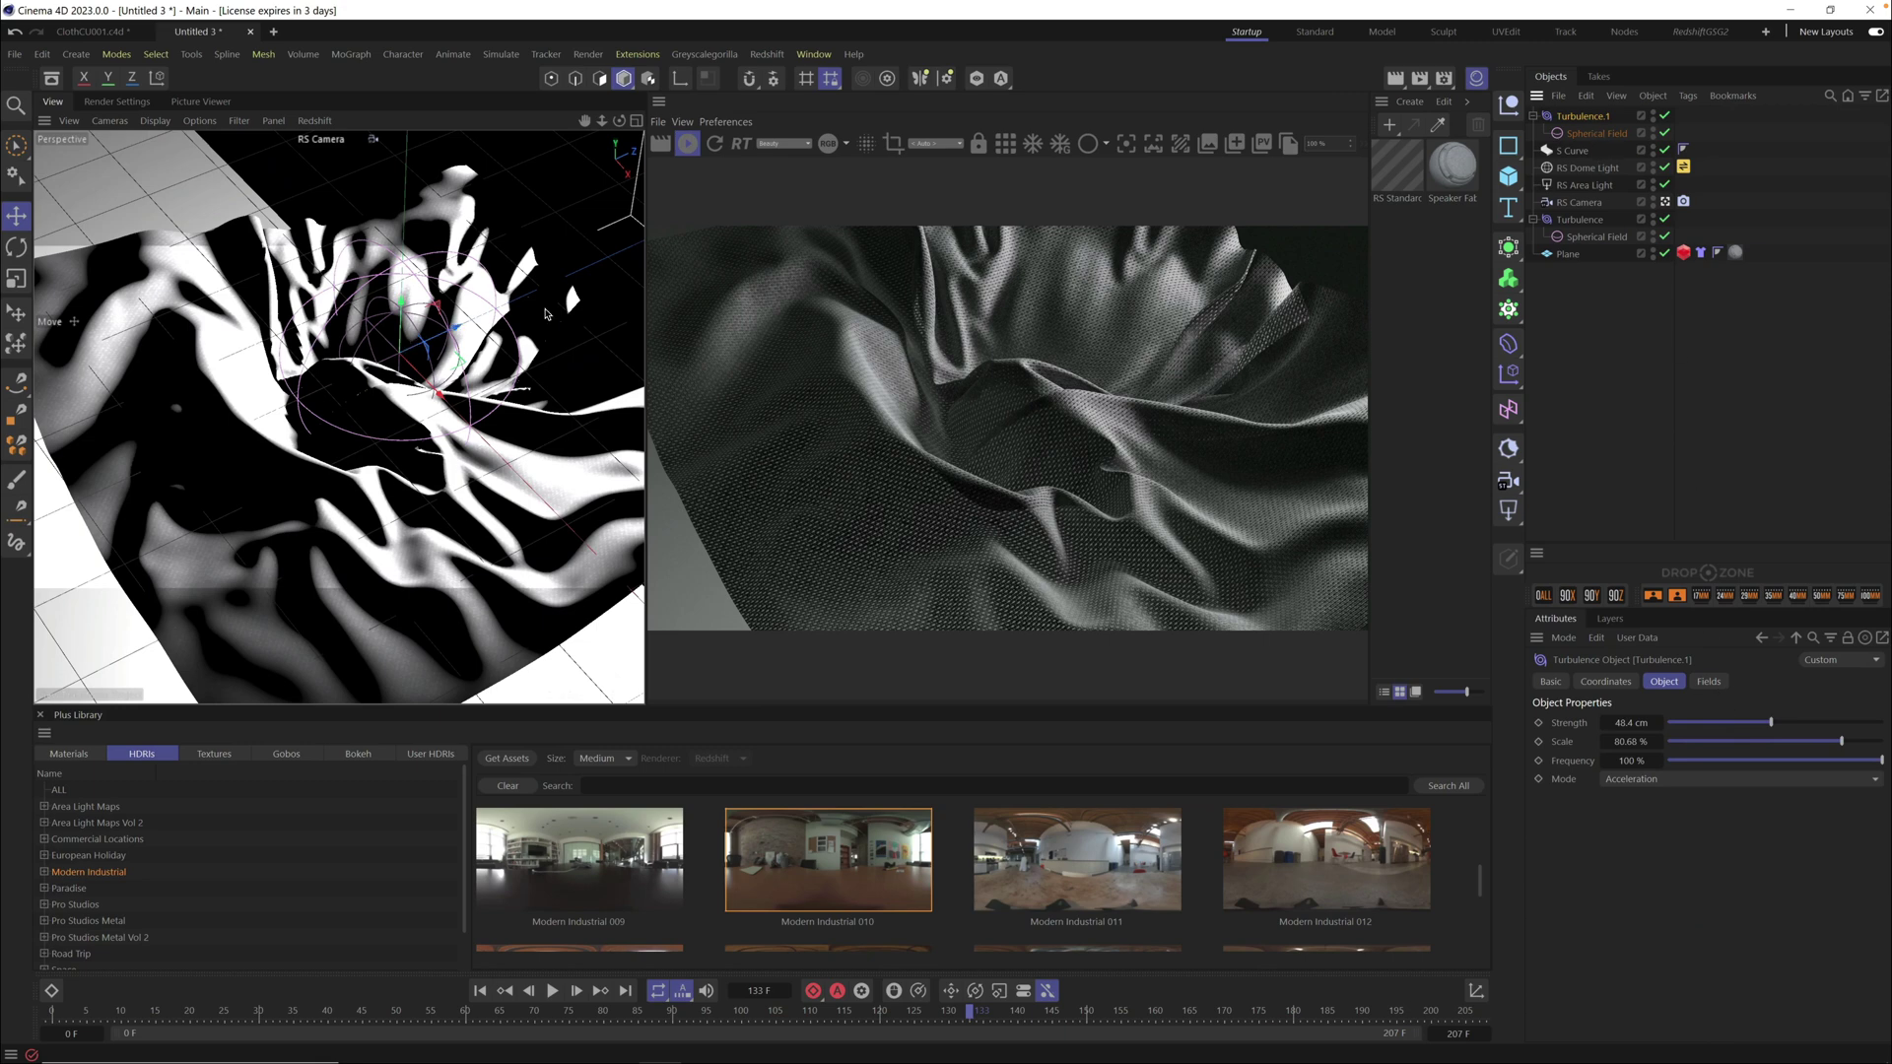
# Set the duplicated turbulence force's scale to 17.73% and its strength to 10.2 cm
pyautogui.click(1706, 743)
pyautogui.click(1701, 723)
pyautogui.click(1689, 723)
# Replay the cloth simulation from the start, stop it at frame 85 and restart the live Redshift render
pyautogui.click(687, 144)
pyautogui.click(552, 990)
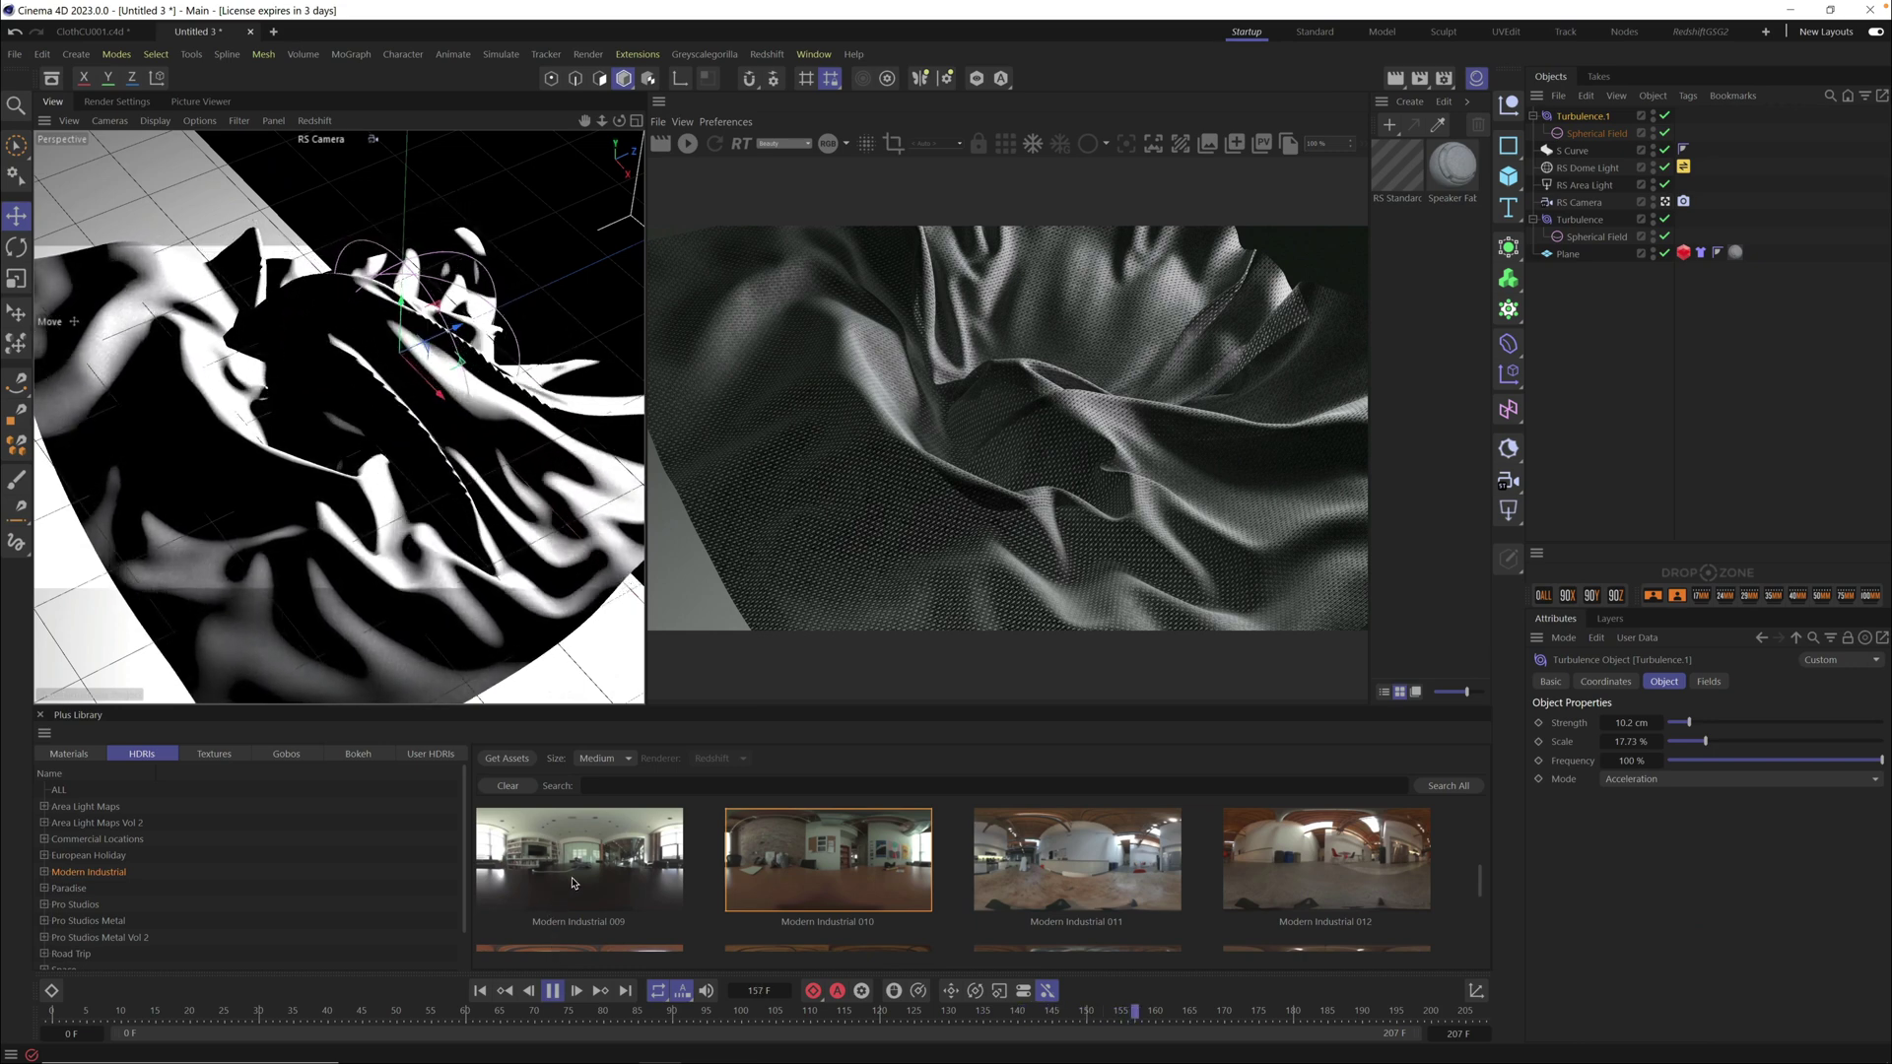
pyautogui.click(477, 991)
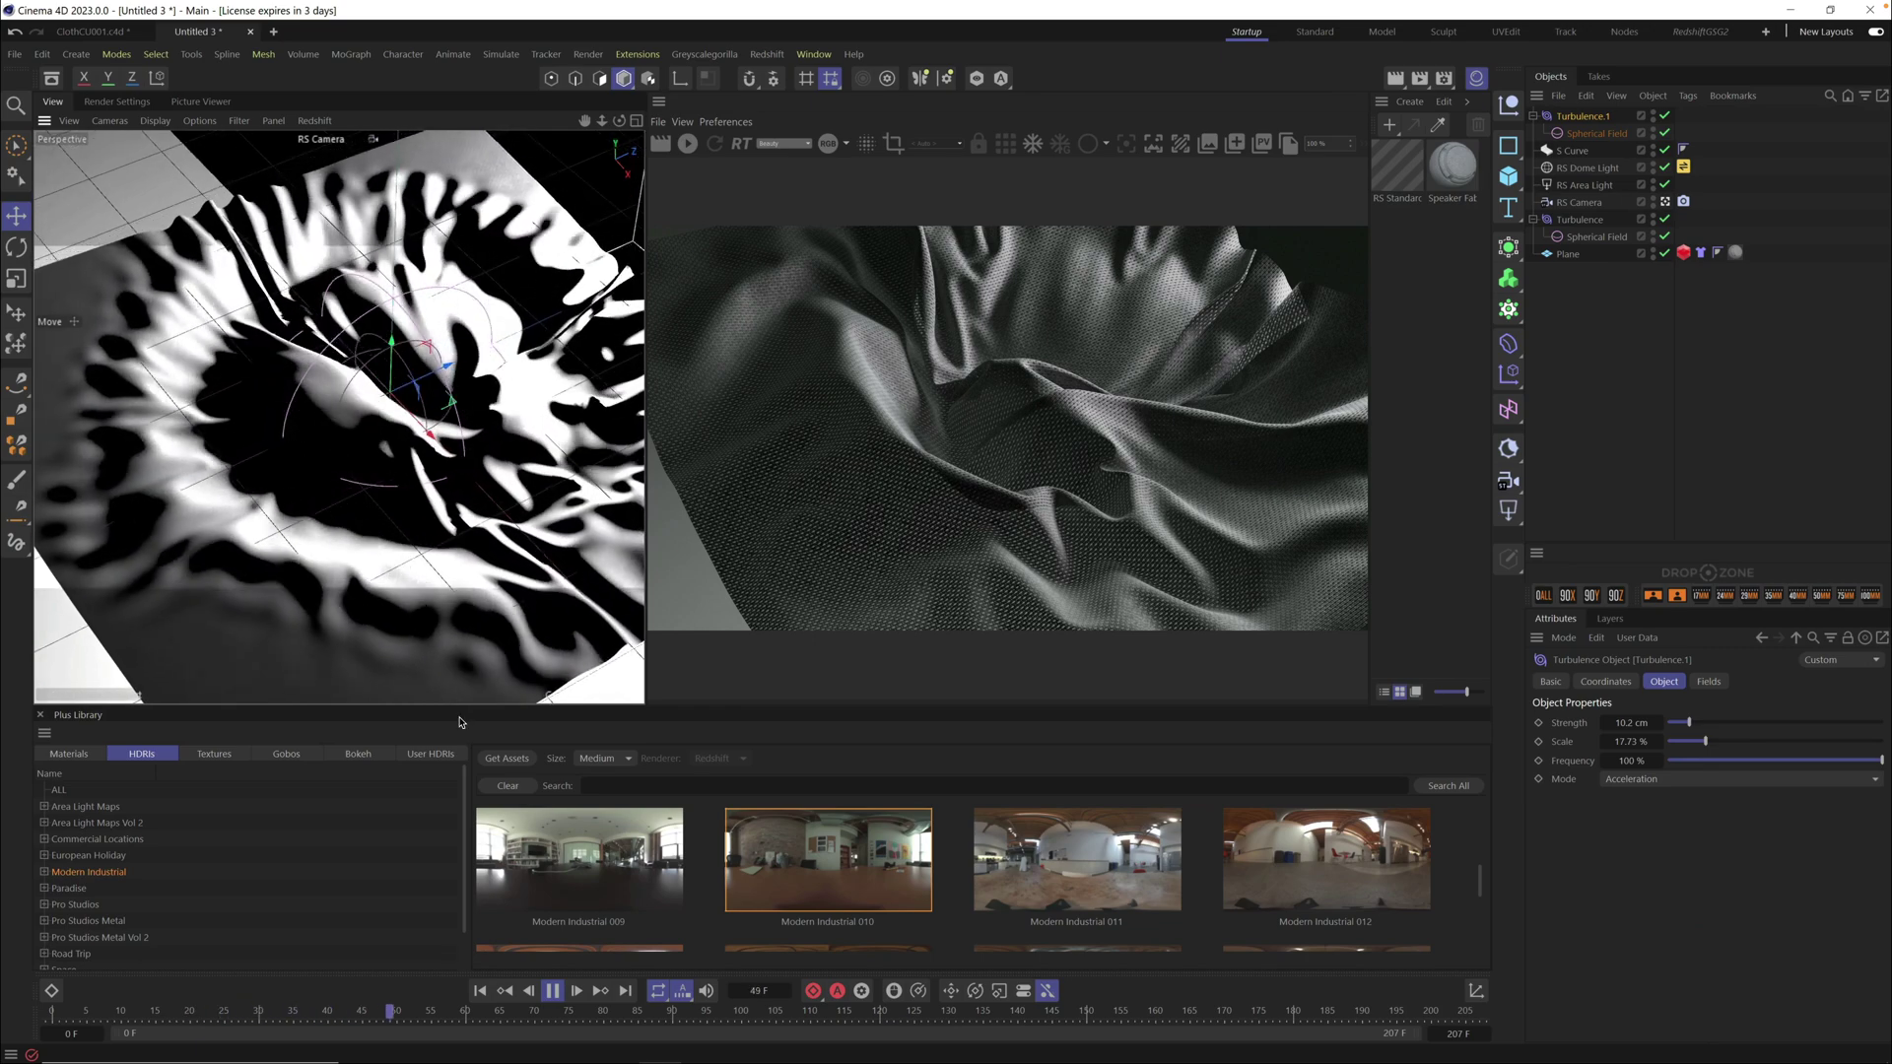
pyautogui.click(555, 992)
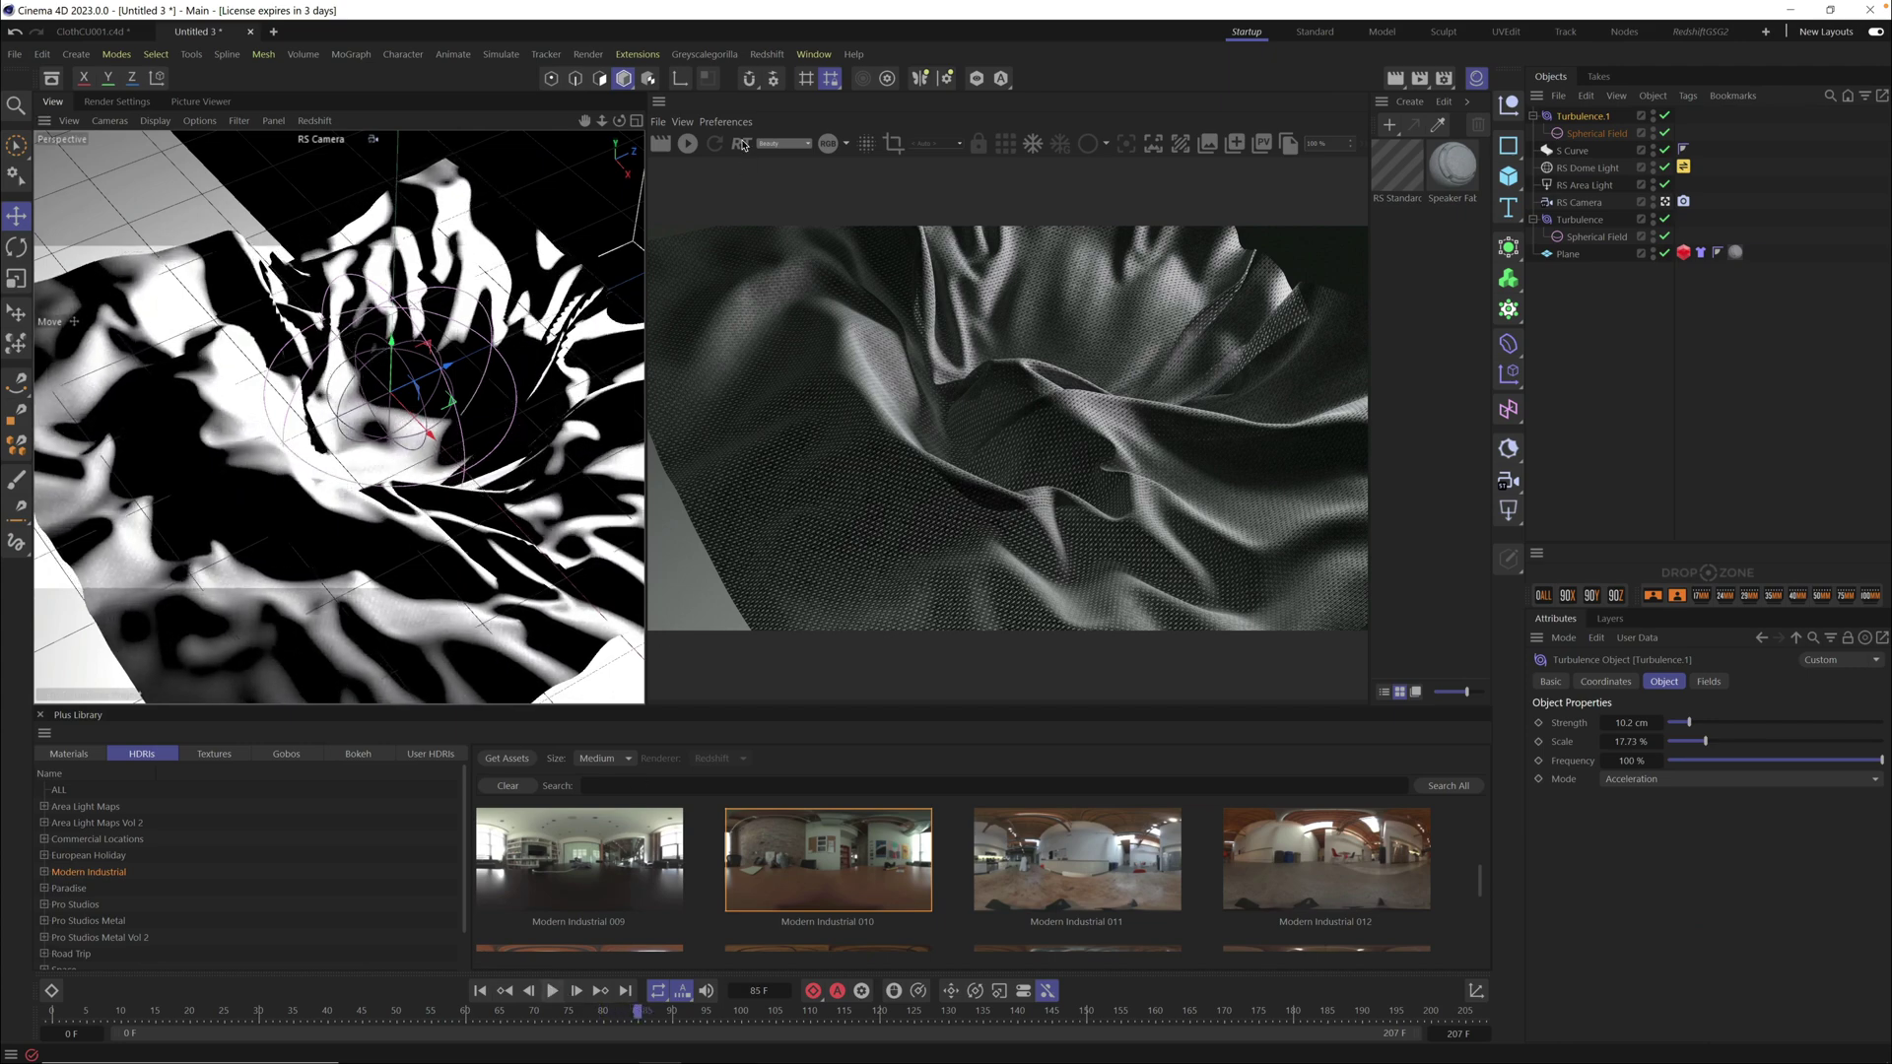
pyautogui.click(687, 144)
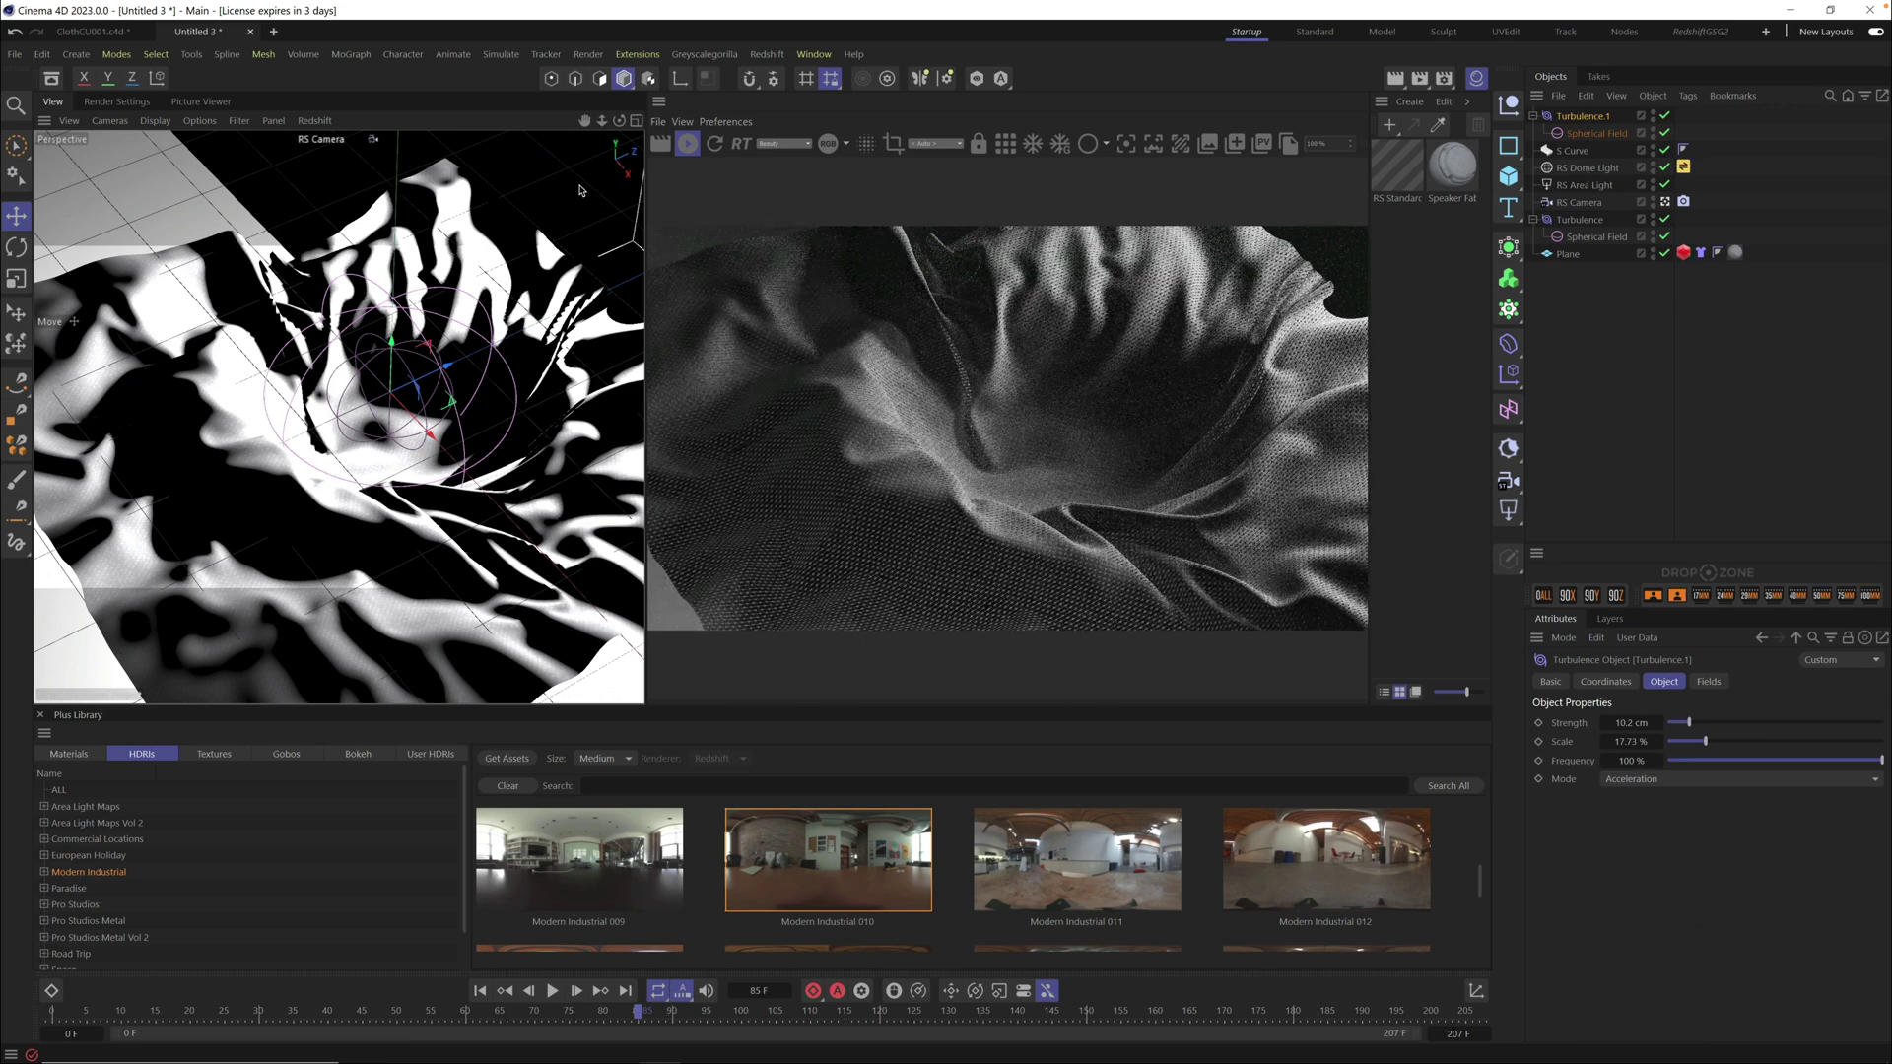
# Set the original turbulence force's strength to 70.7 cm and play the simulation on to frame 133
pyautogui.click(1588, 220)
pyautogui.click(1823, 723)
pyautogui.click(553, 990)
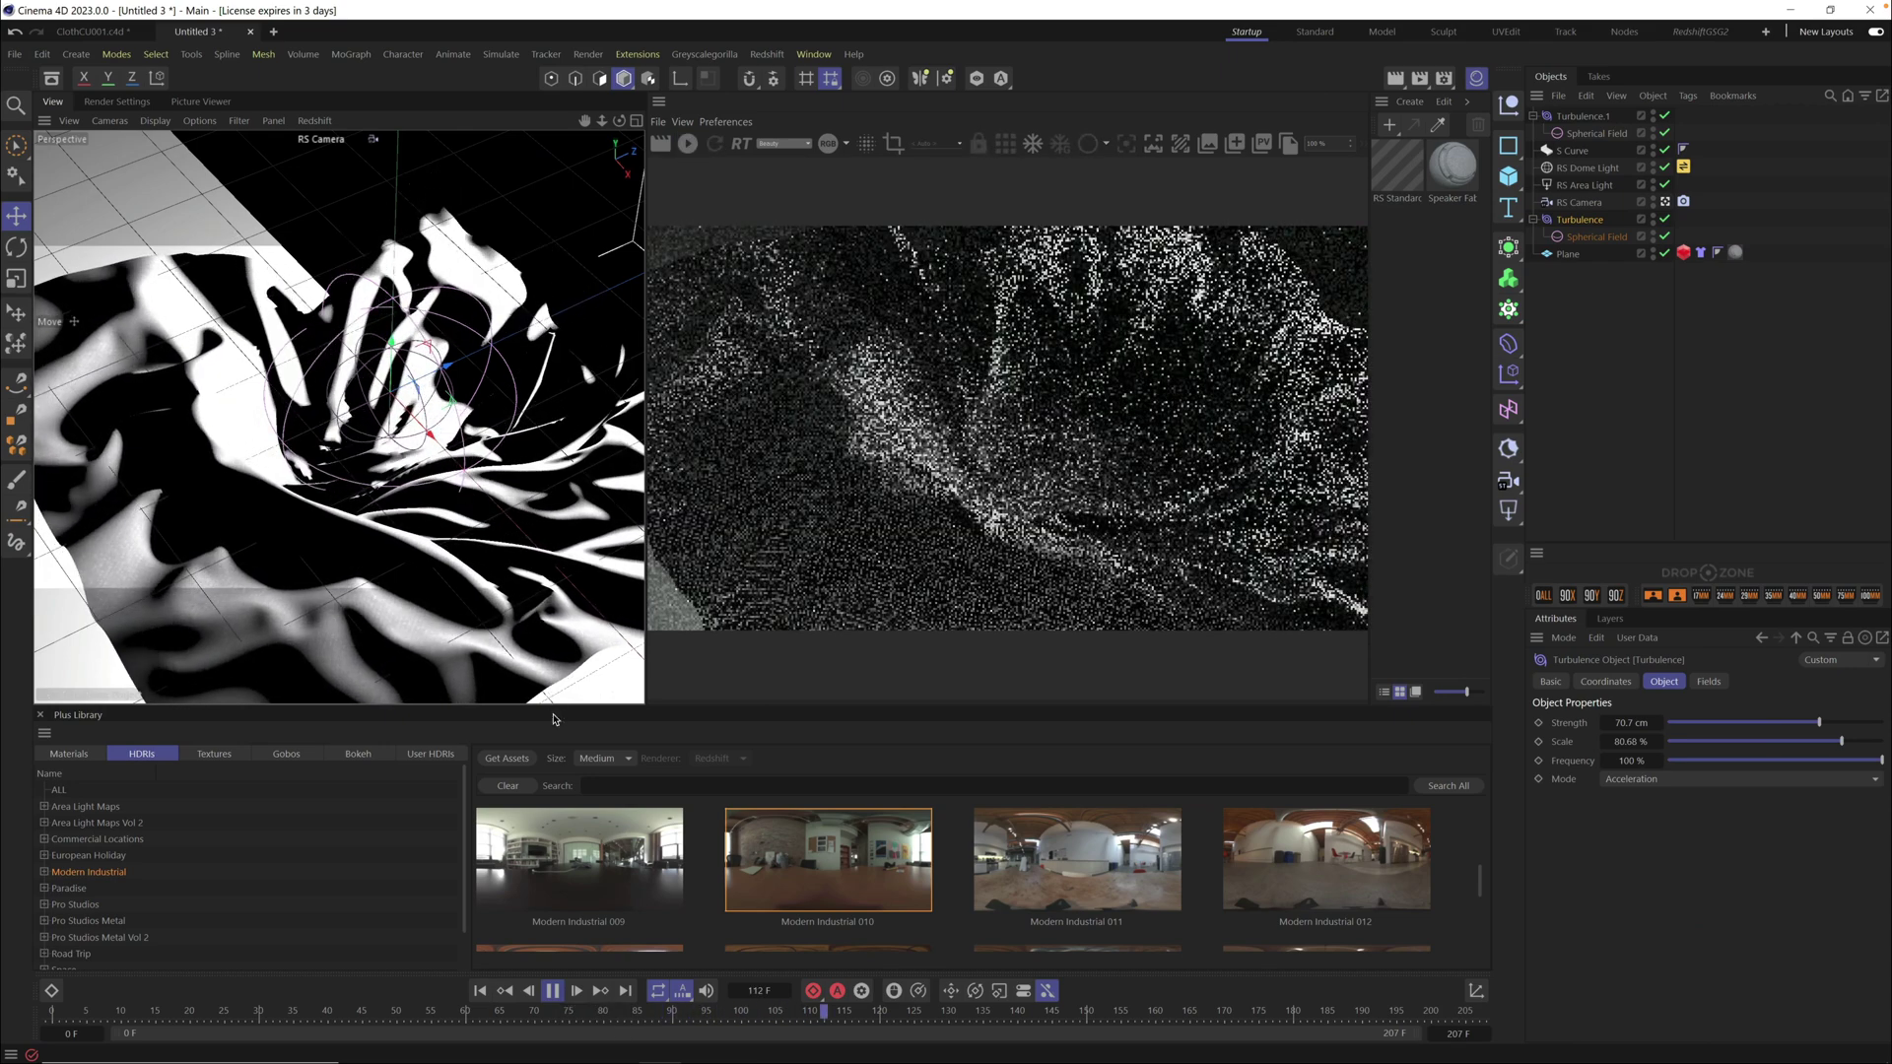
pyautogui.click(554, 991)
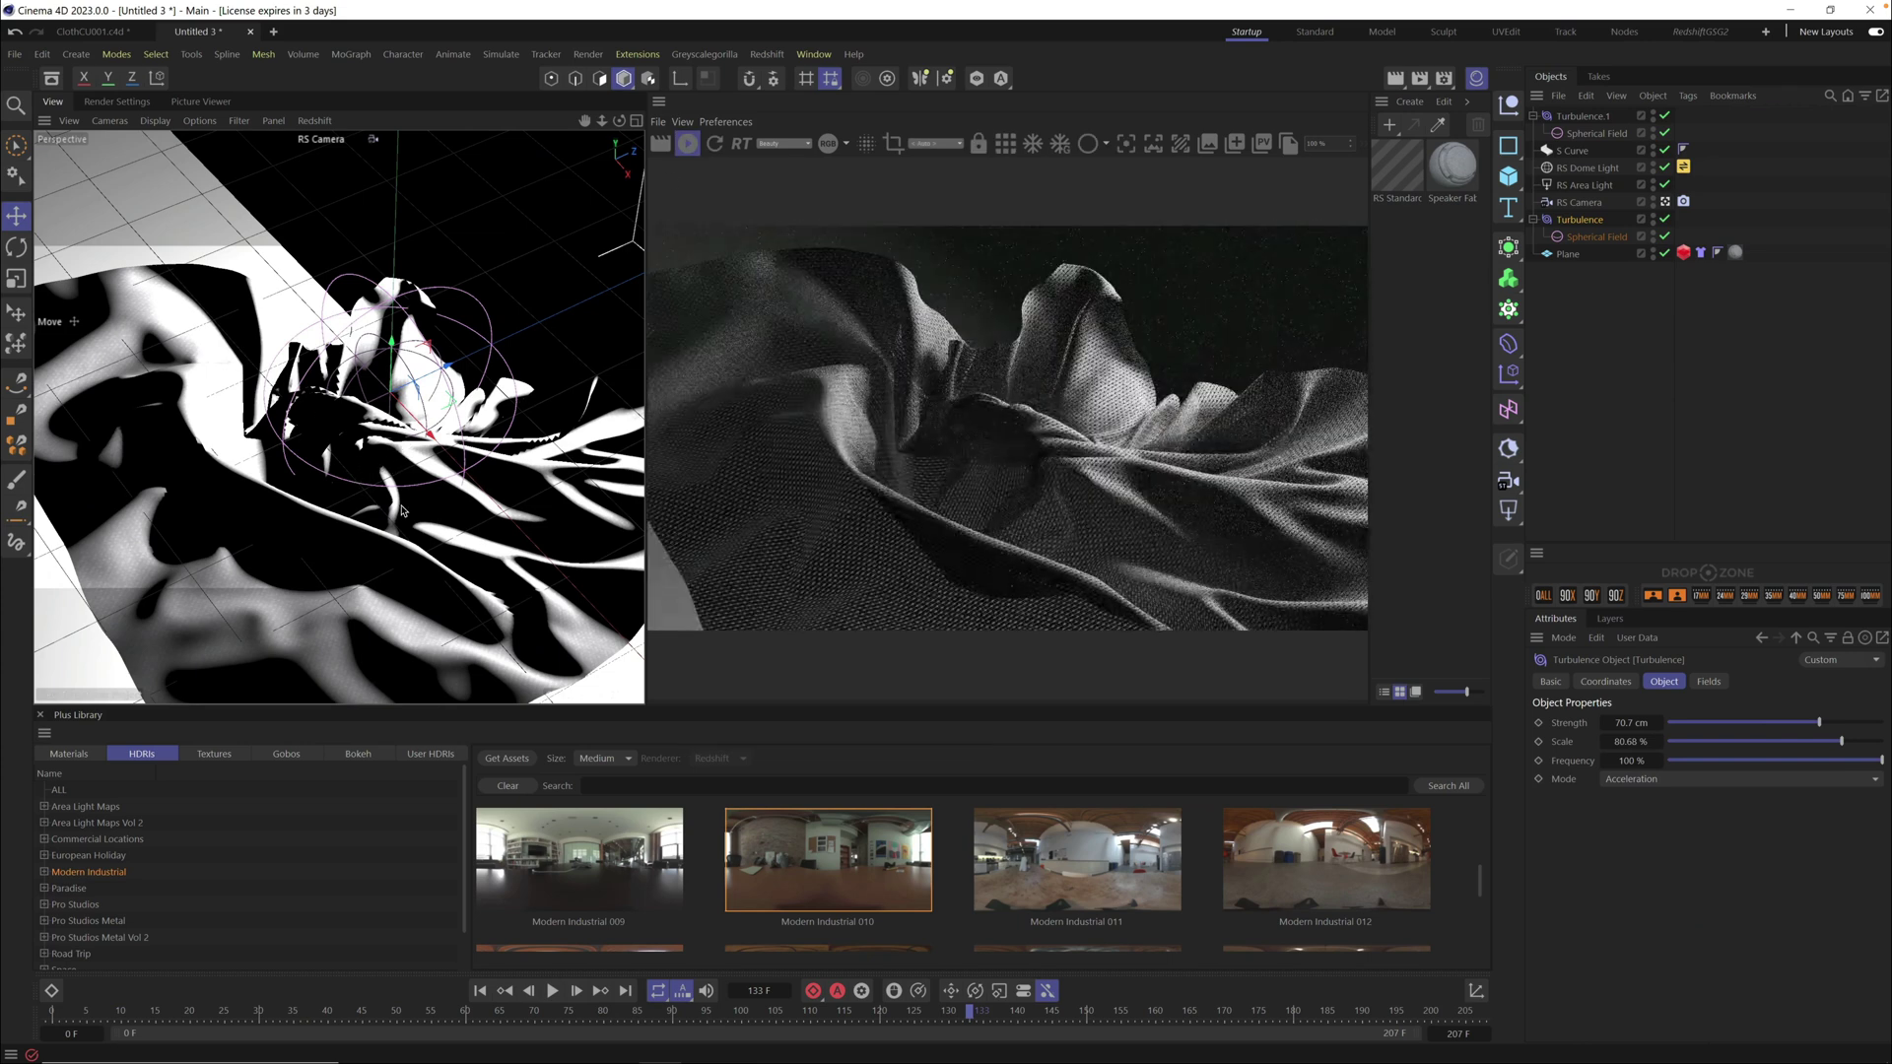
# Move the render camera closer to the cloth so the folds fill the frame
pyautogui.scroll(4, 477, 382)
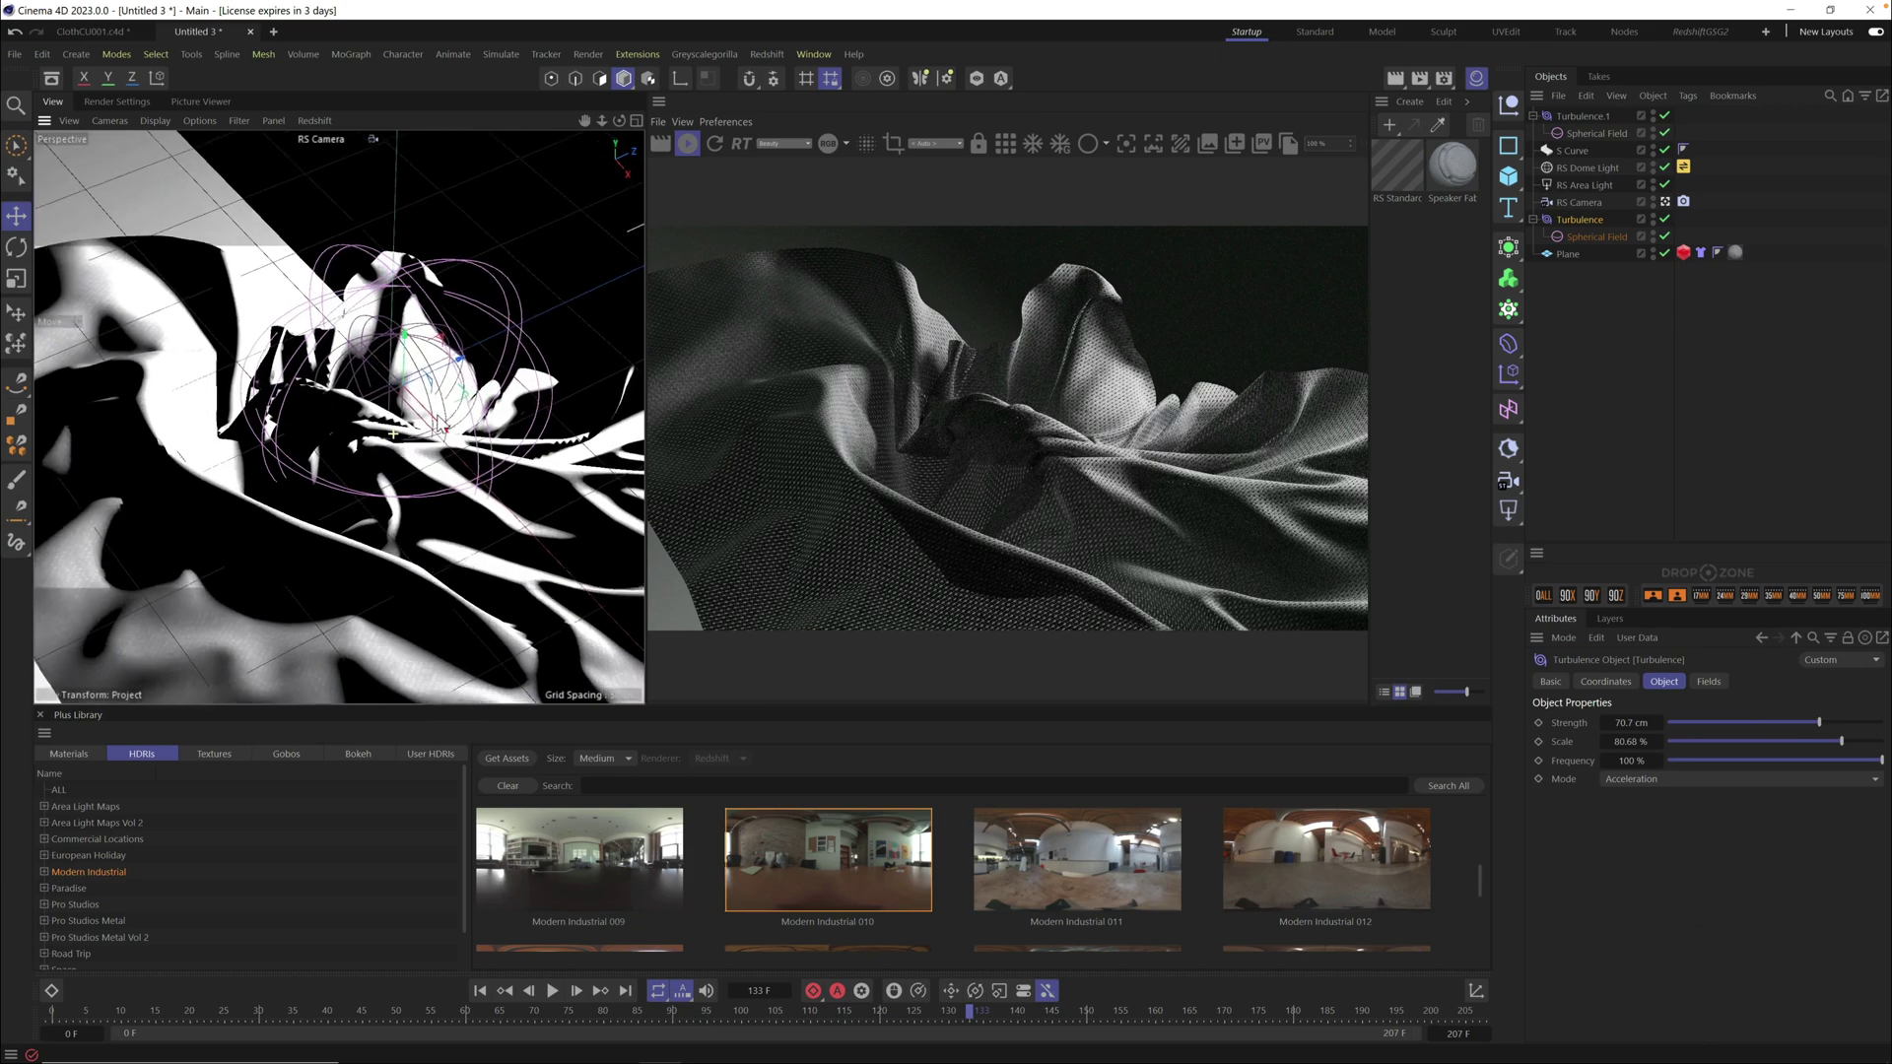
pyautogui.scroll(2, 477, 381)
pyautogui.scroll(2, 449, 431)
pyautogui.scroll(1, 455, 453)
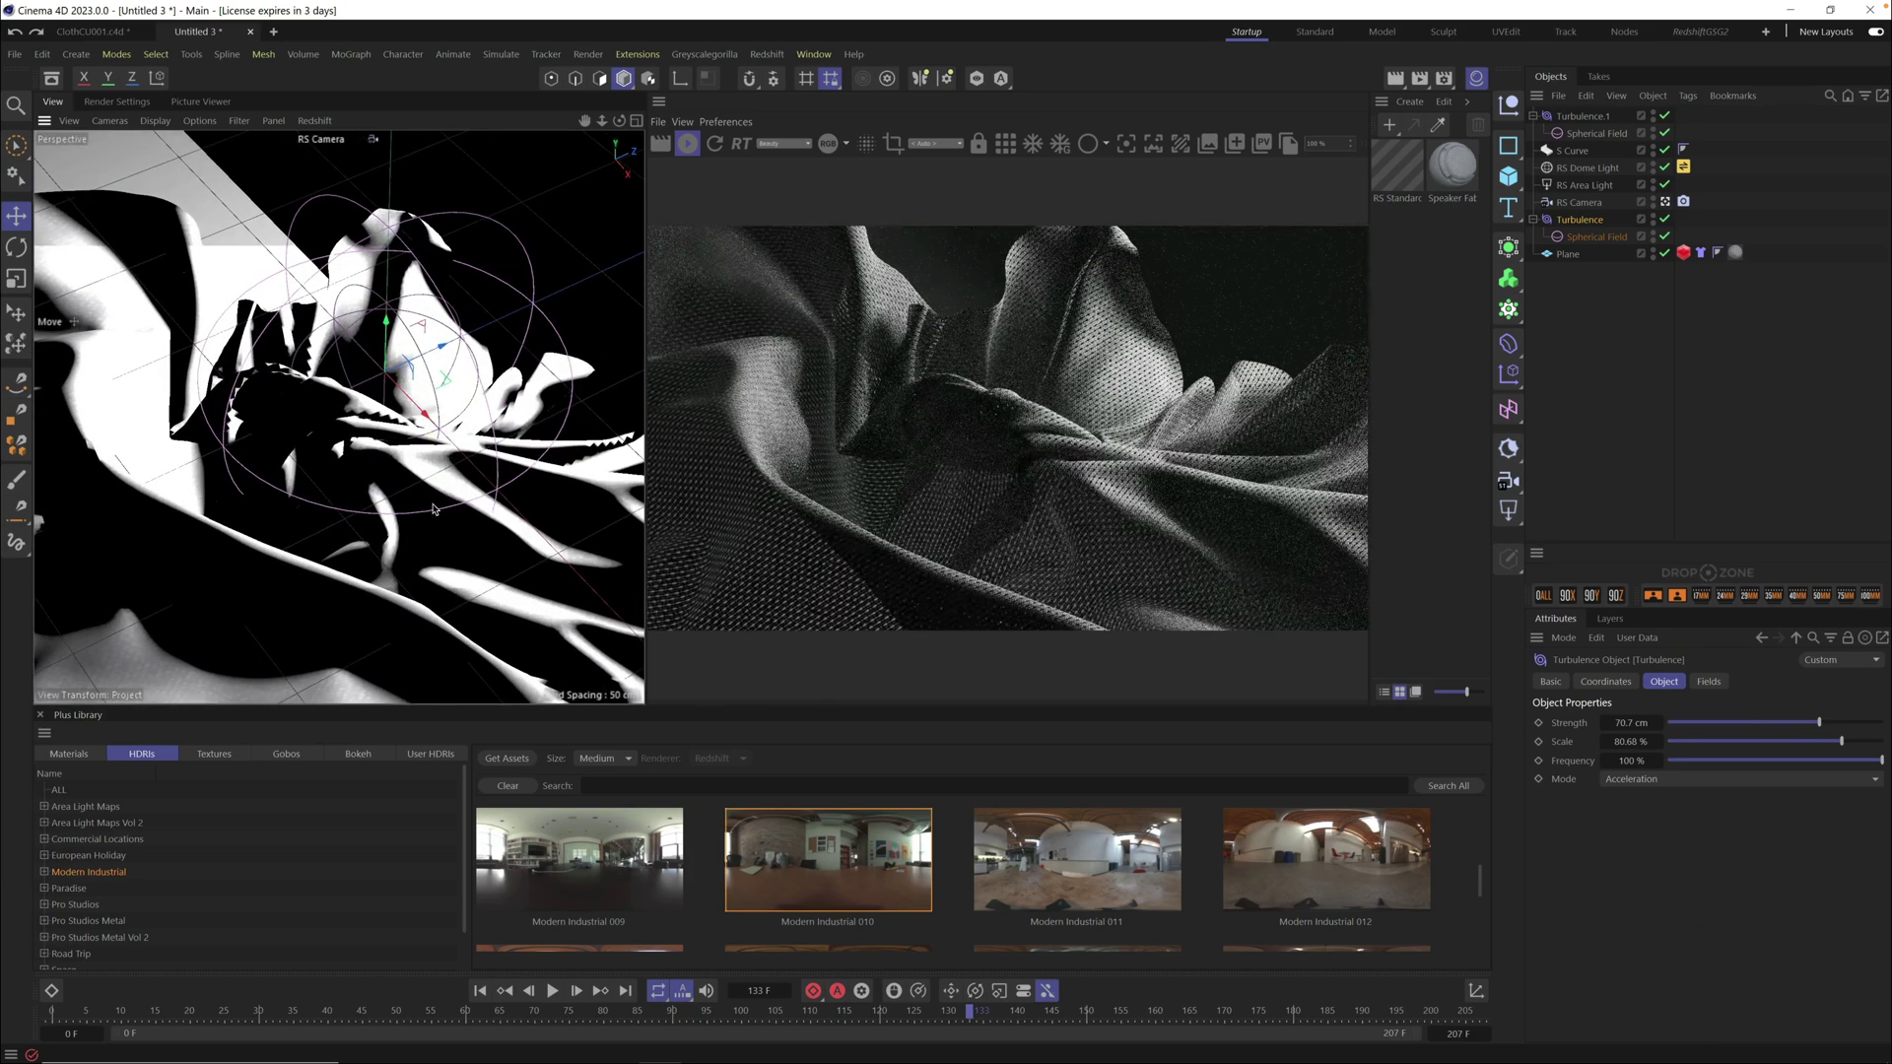
pyautogui.scroll(3, 449, 473)
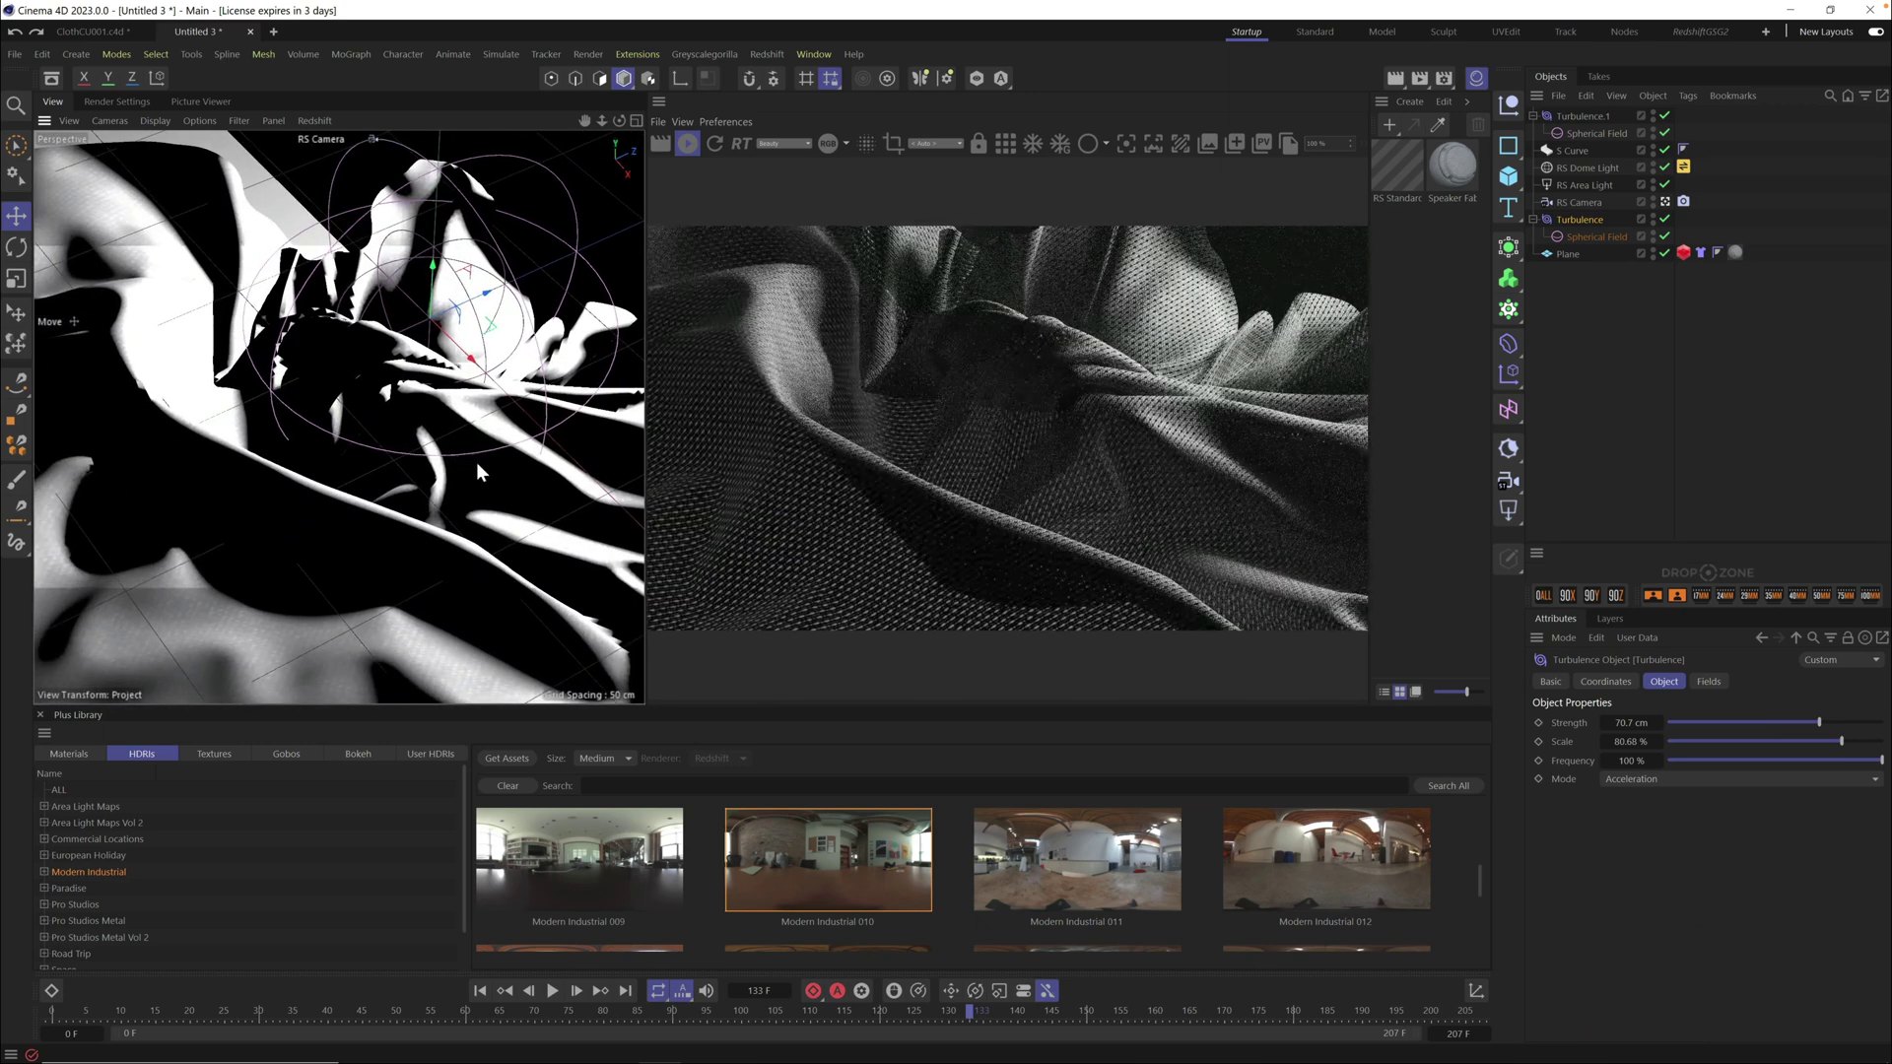
pyautogui.scroll(-2, 469, 465)
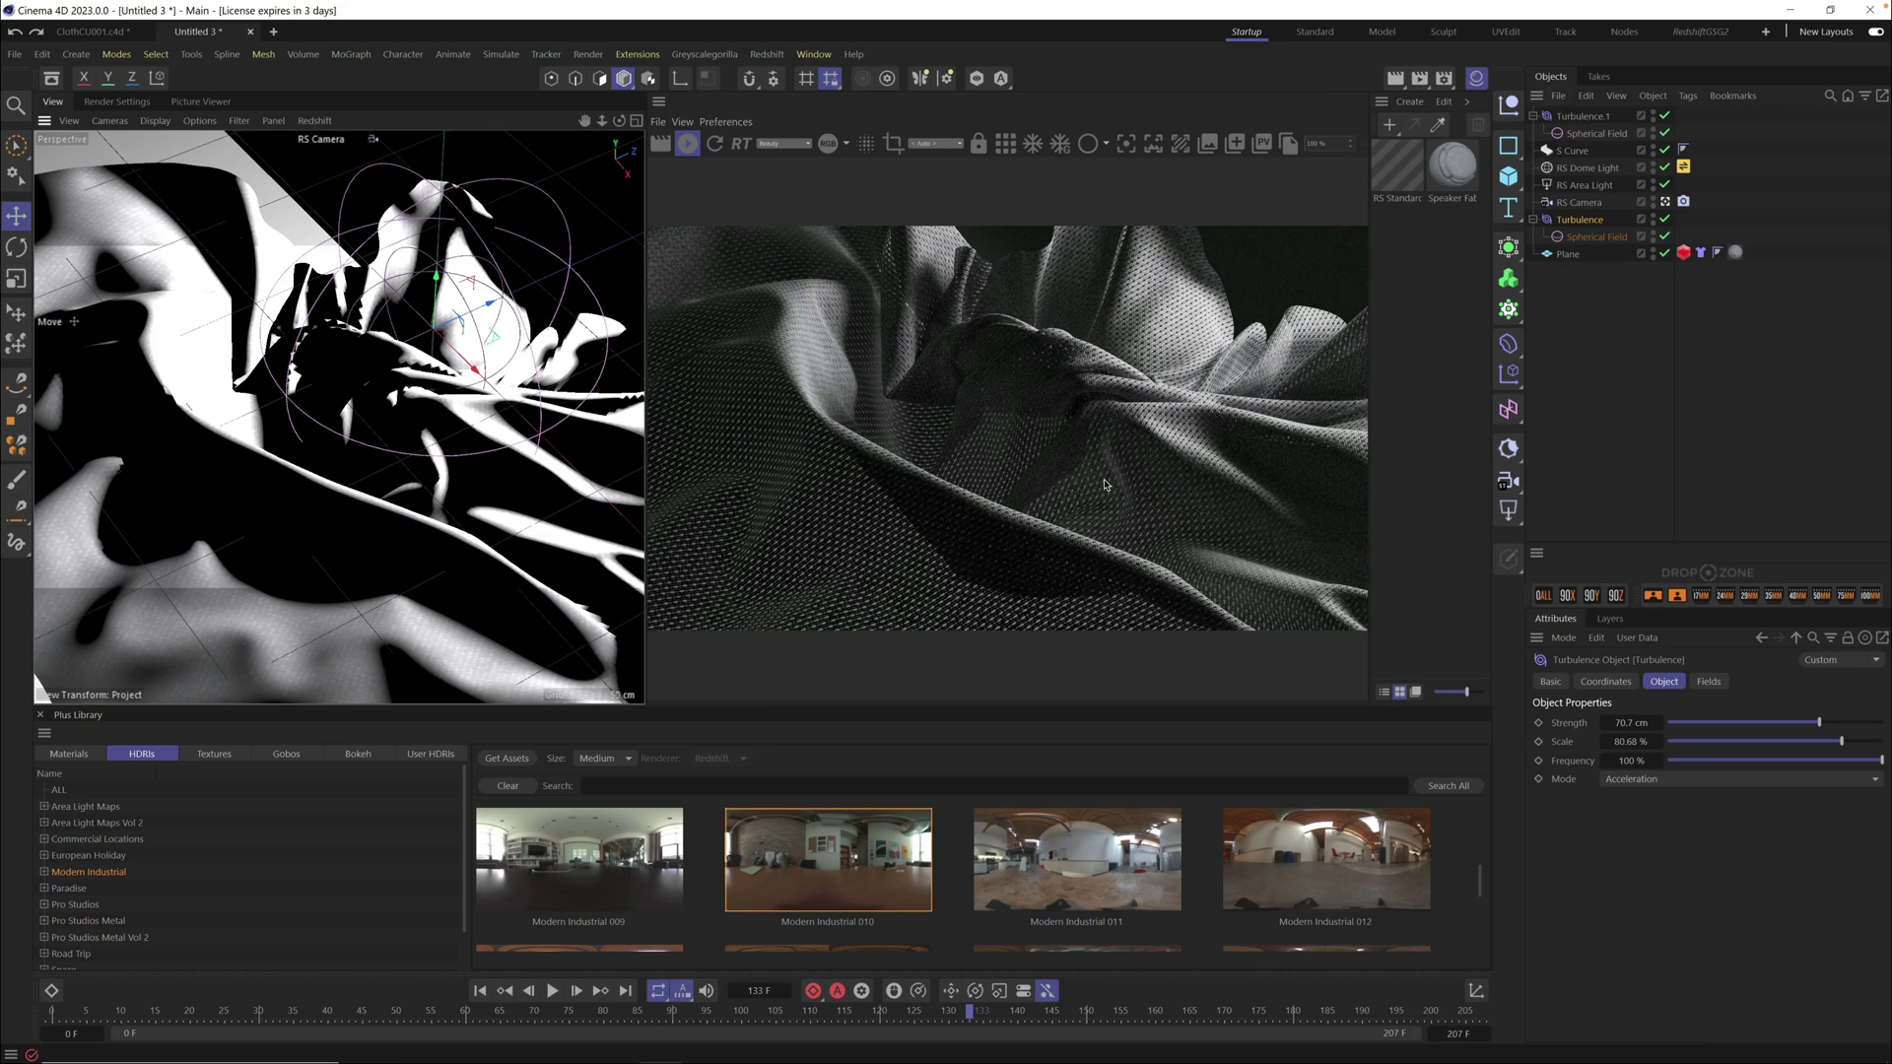
# Create a Redshift Standard material and apply it to the S Curve backdrop
pyautogui.click(1412, 103)
pyautogui.moveTo(1478, 152)
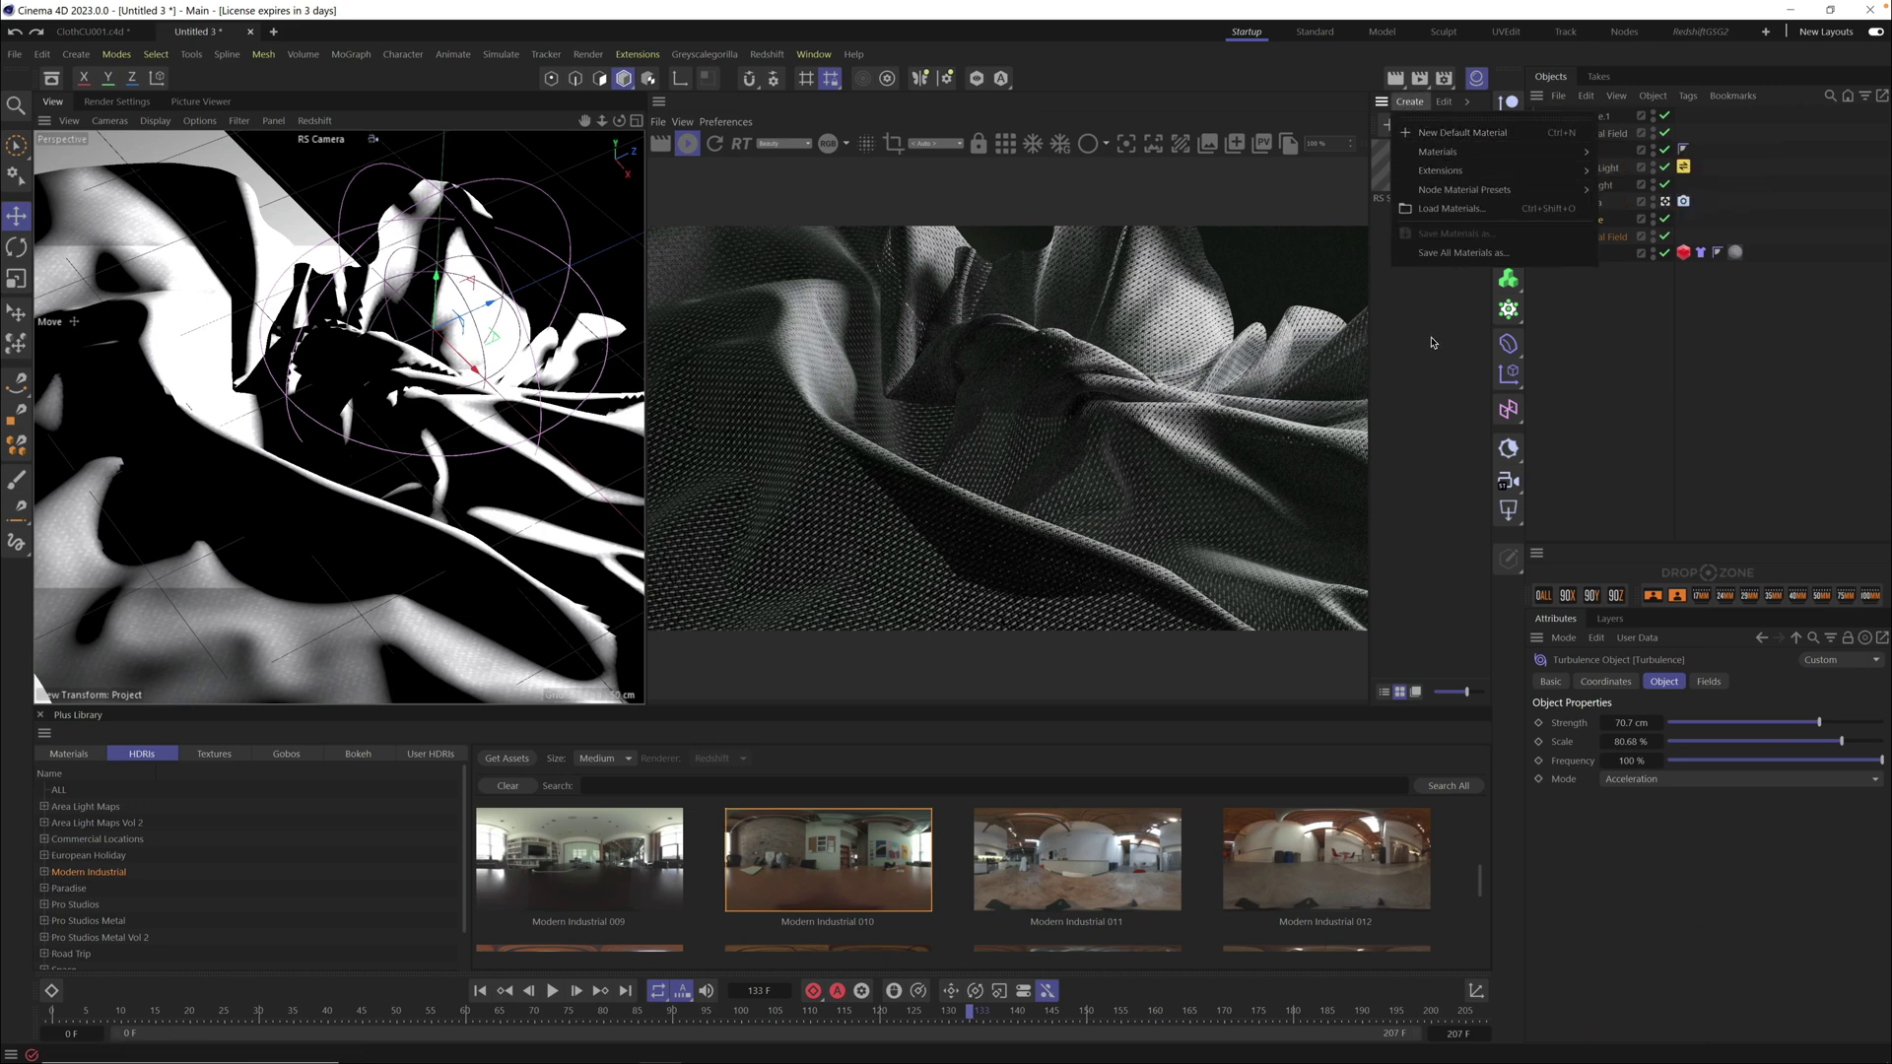
pyautogui.click(765, 55)
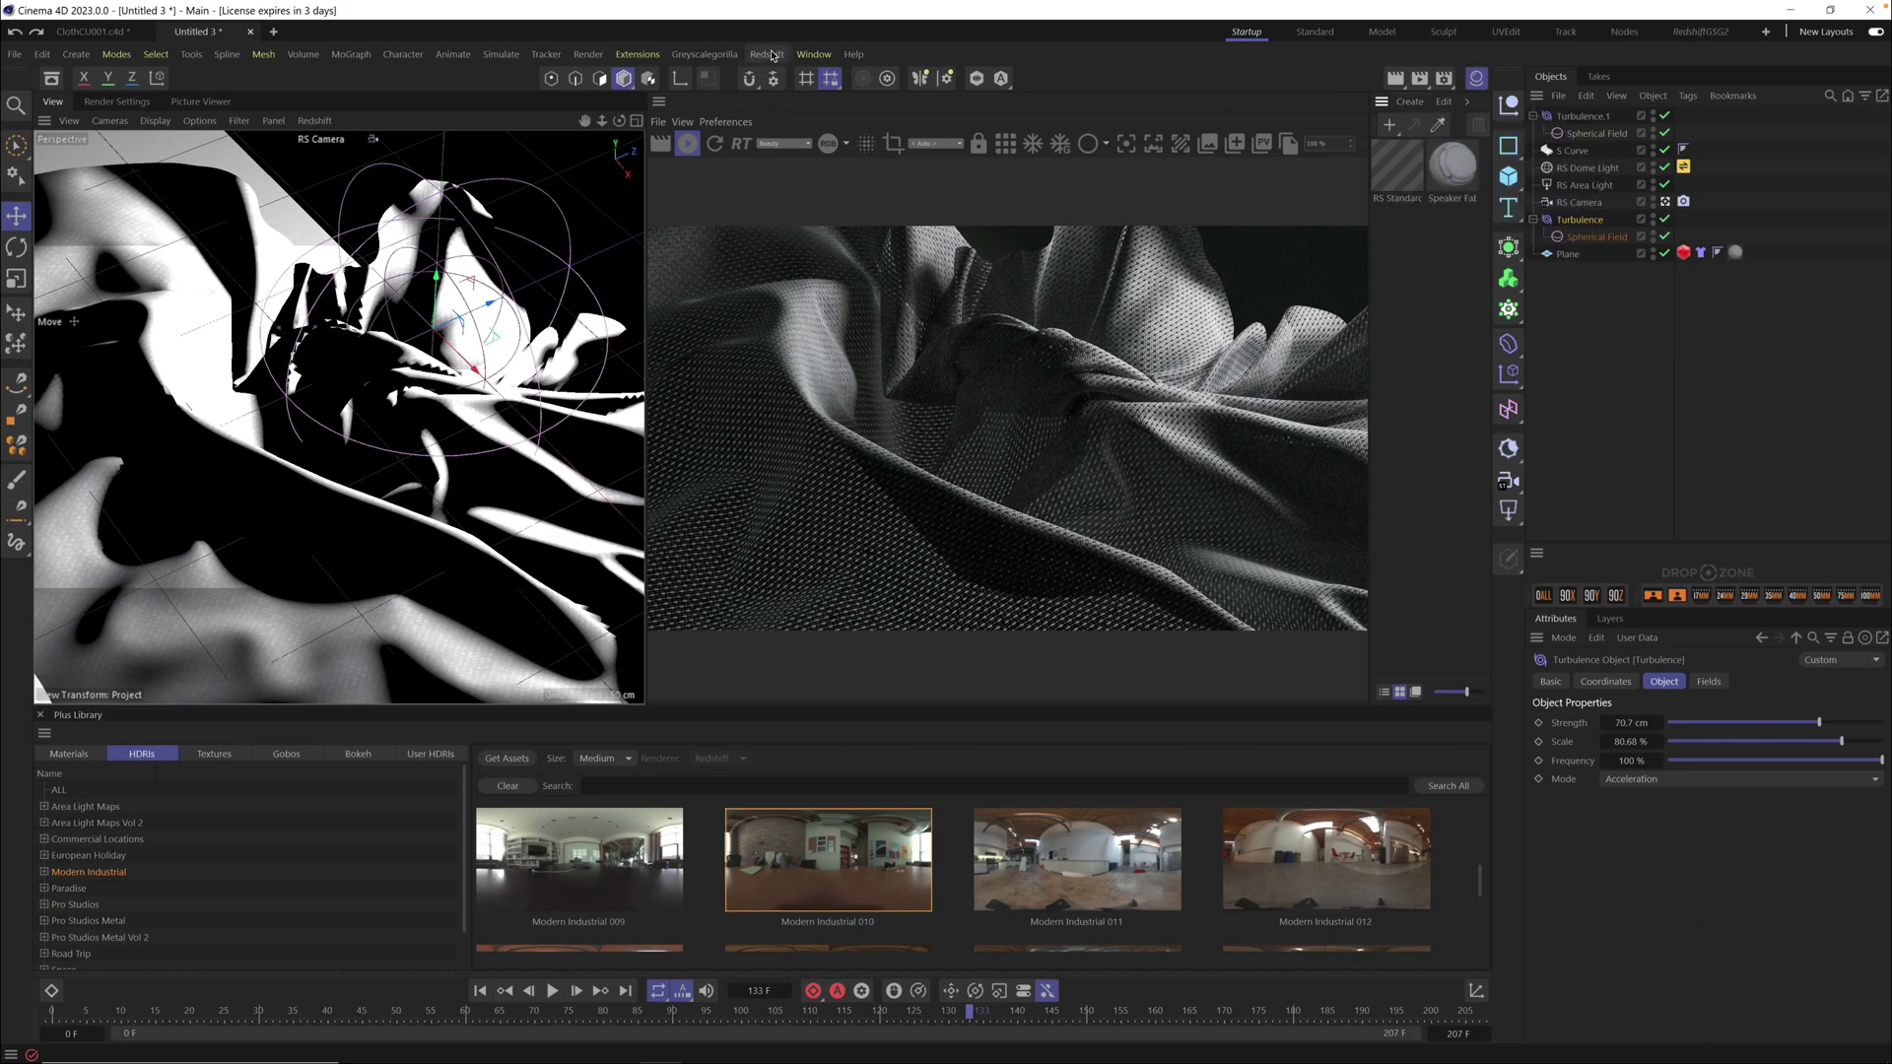
pyautogui.click(767, 54)
pyautogui.moveTo(808, 141)
pyautogui.moveTo(939, 147)
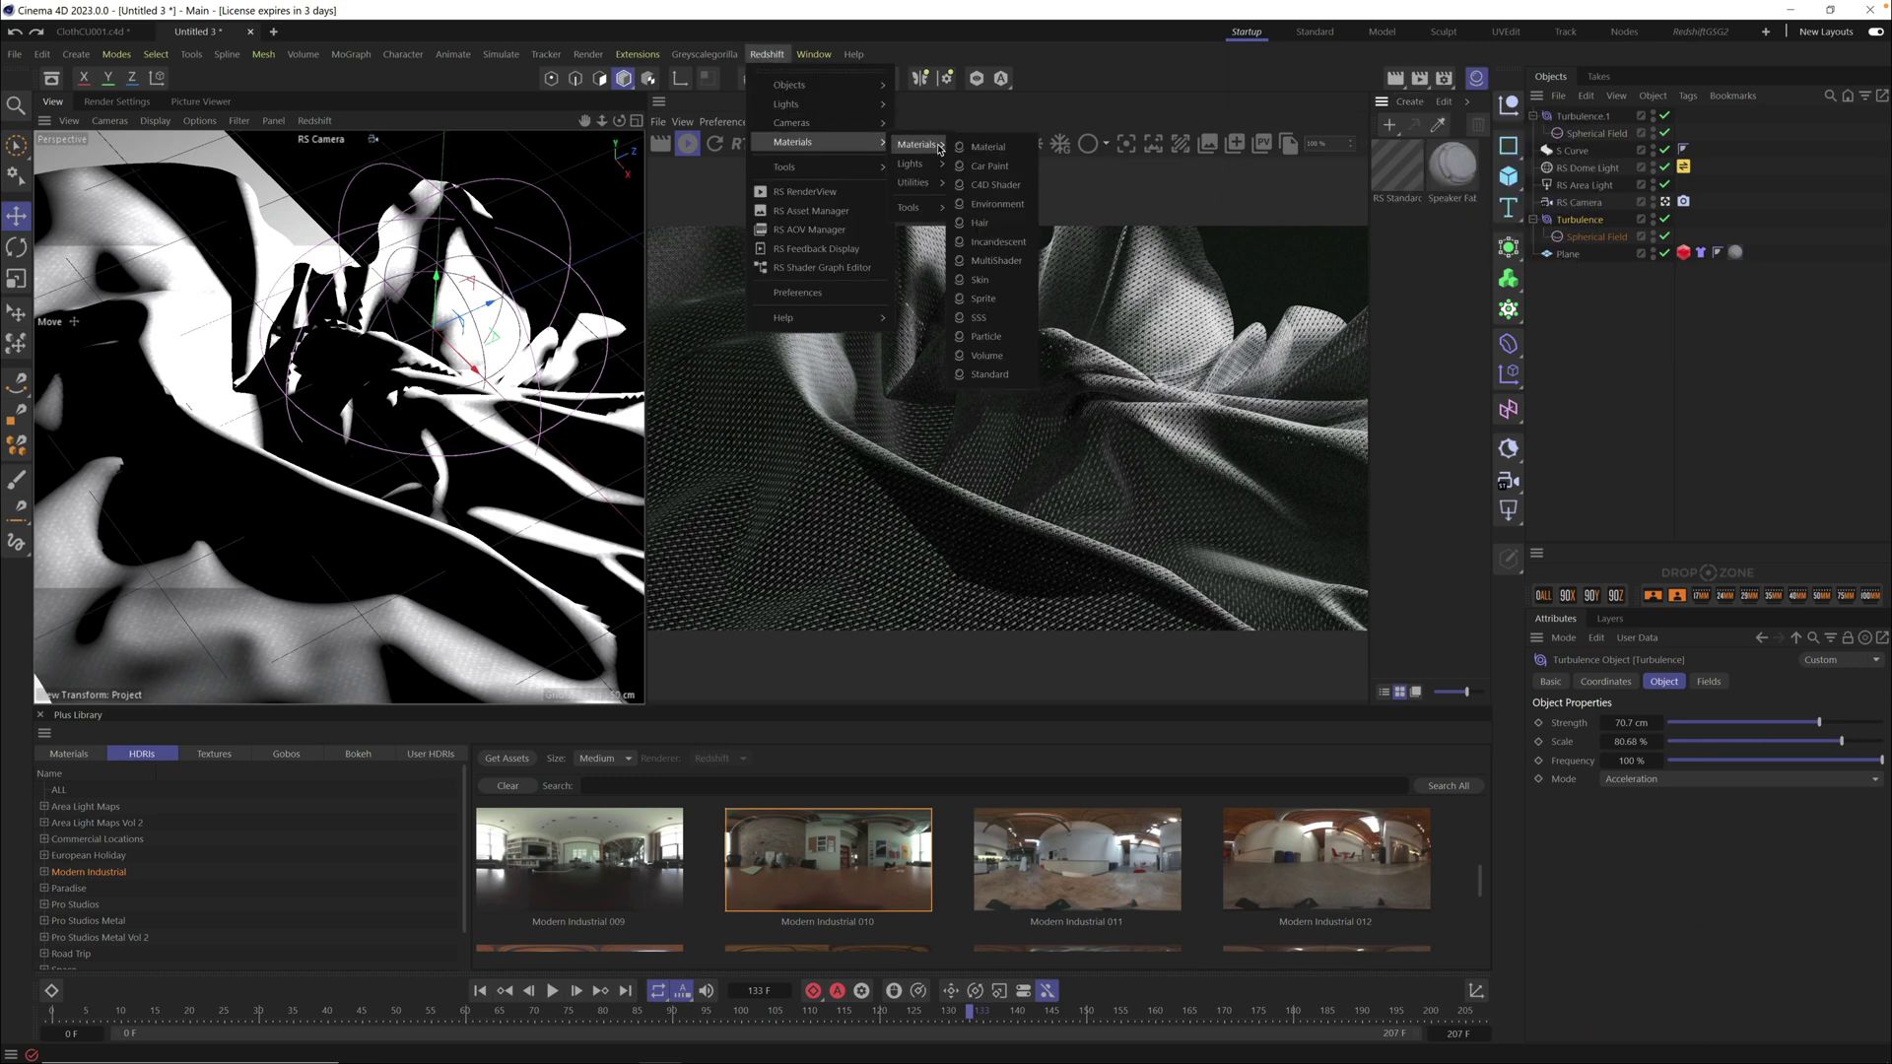
pyautogui.click(997, 376)
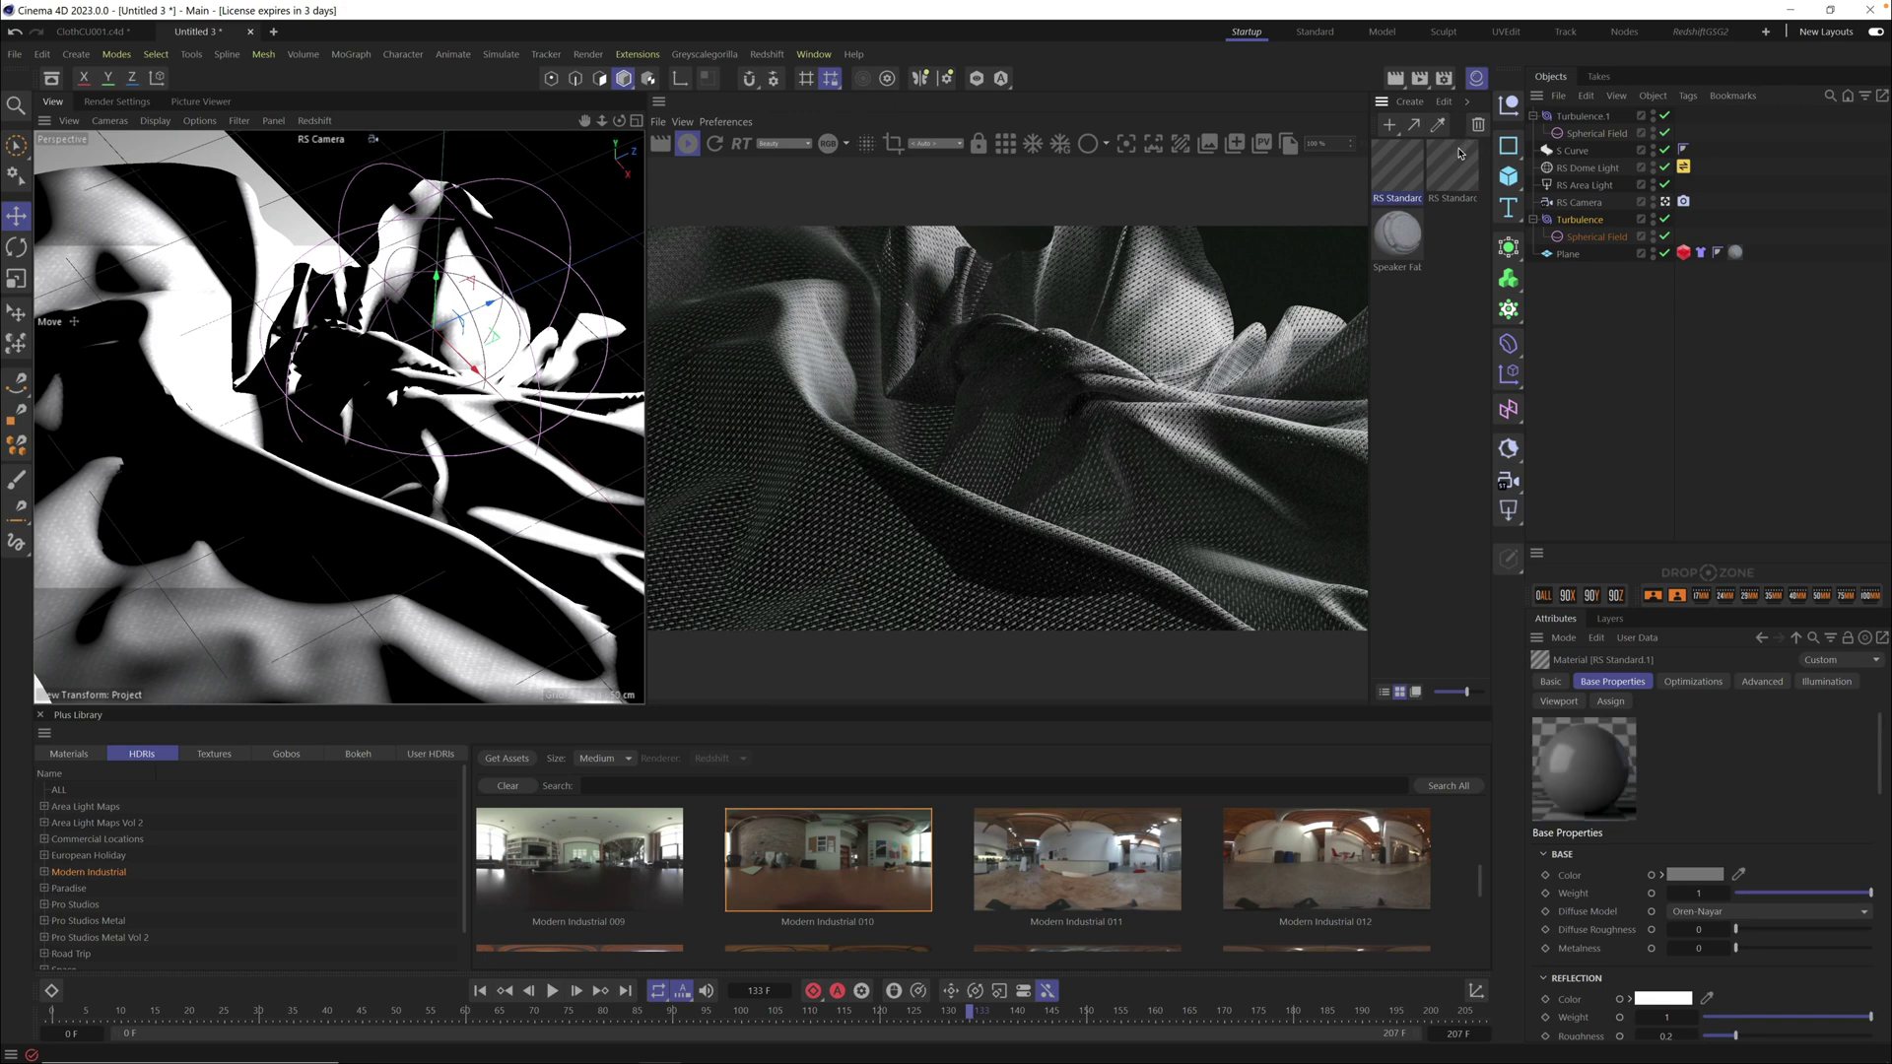
pyautogui.moveTo(1406, 172); pyautogui.dragTo(1599, 136)
pyautogui.moveTo(1593, 197); pyautogui.dragTo(1578, 153)
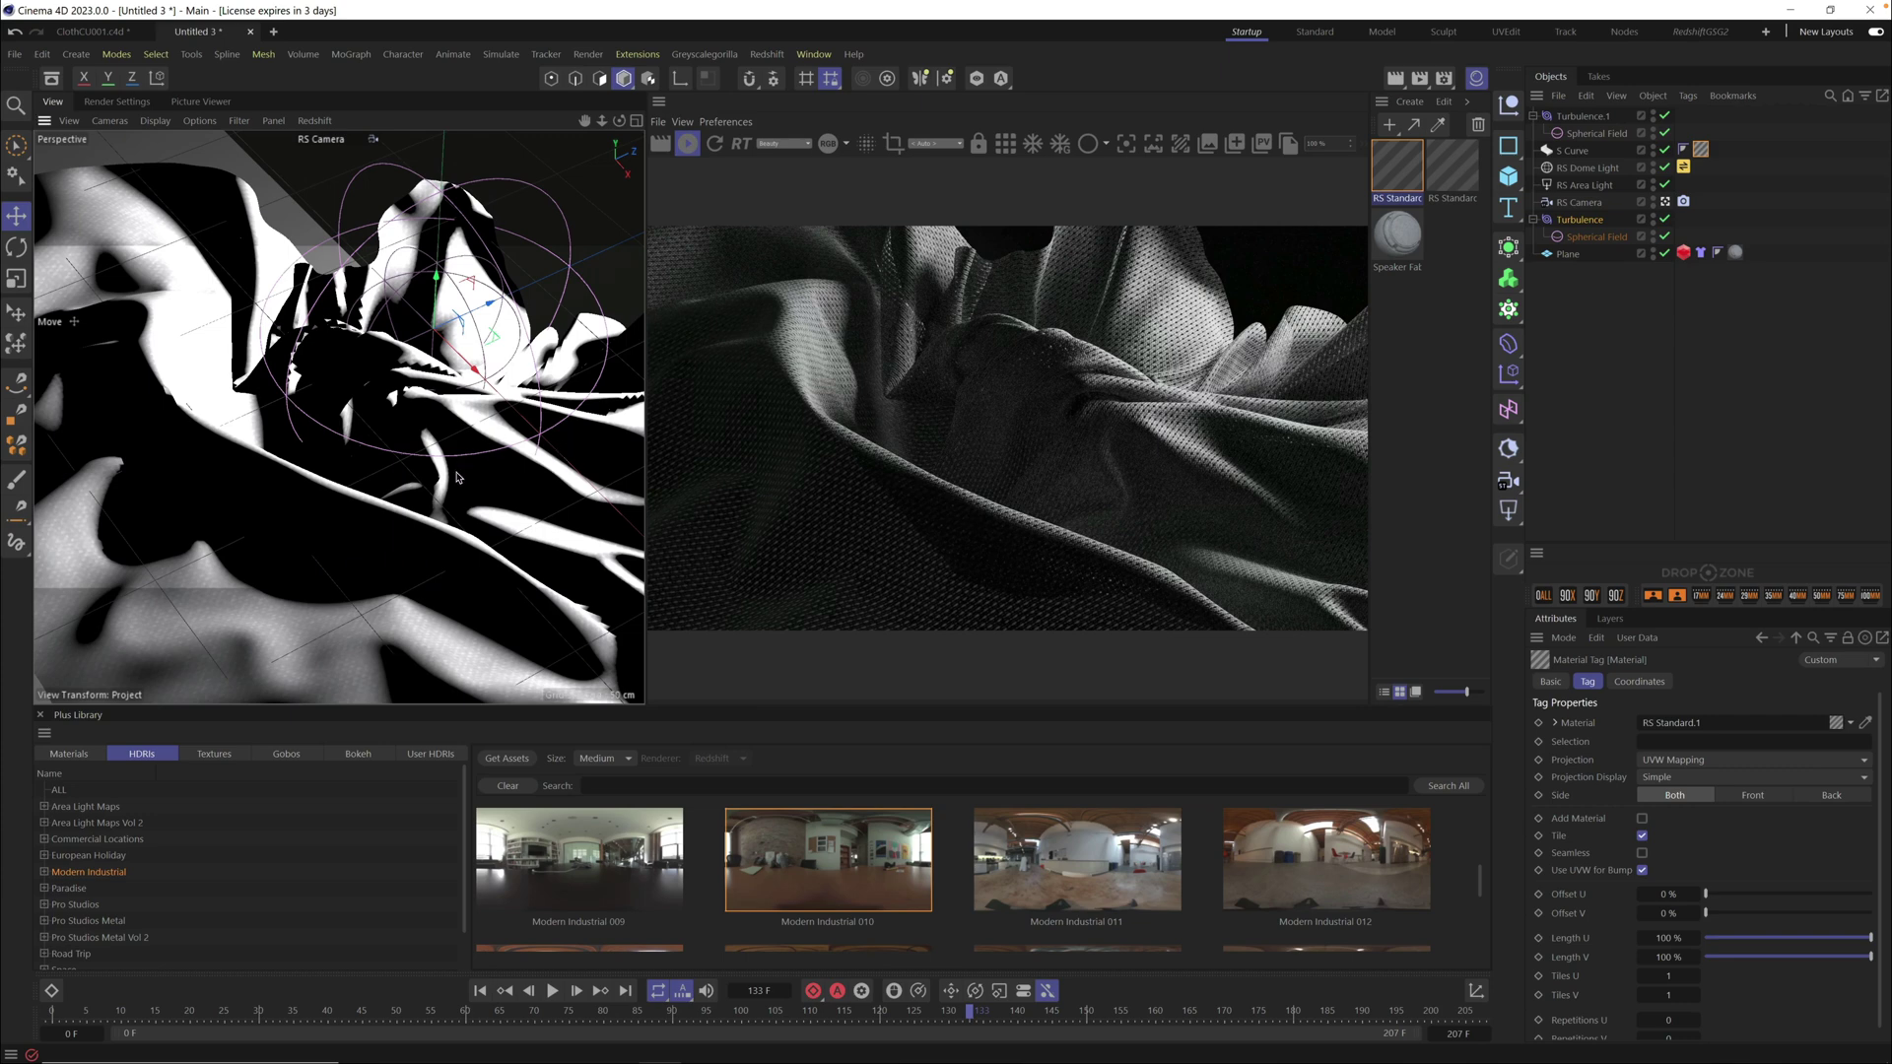
# Leave the RS Camera view, tilt the area light toward the backdrop, and return to the RS Camera view
pyautogui.keyDown('alt'); pyautogui.moveTo(426, 515); pyautogui.dragTo(484, 465); pyautogui.keyUp('alt')
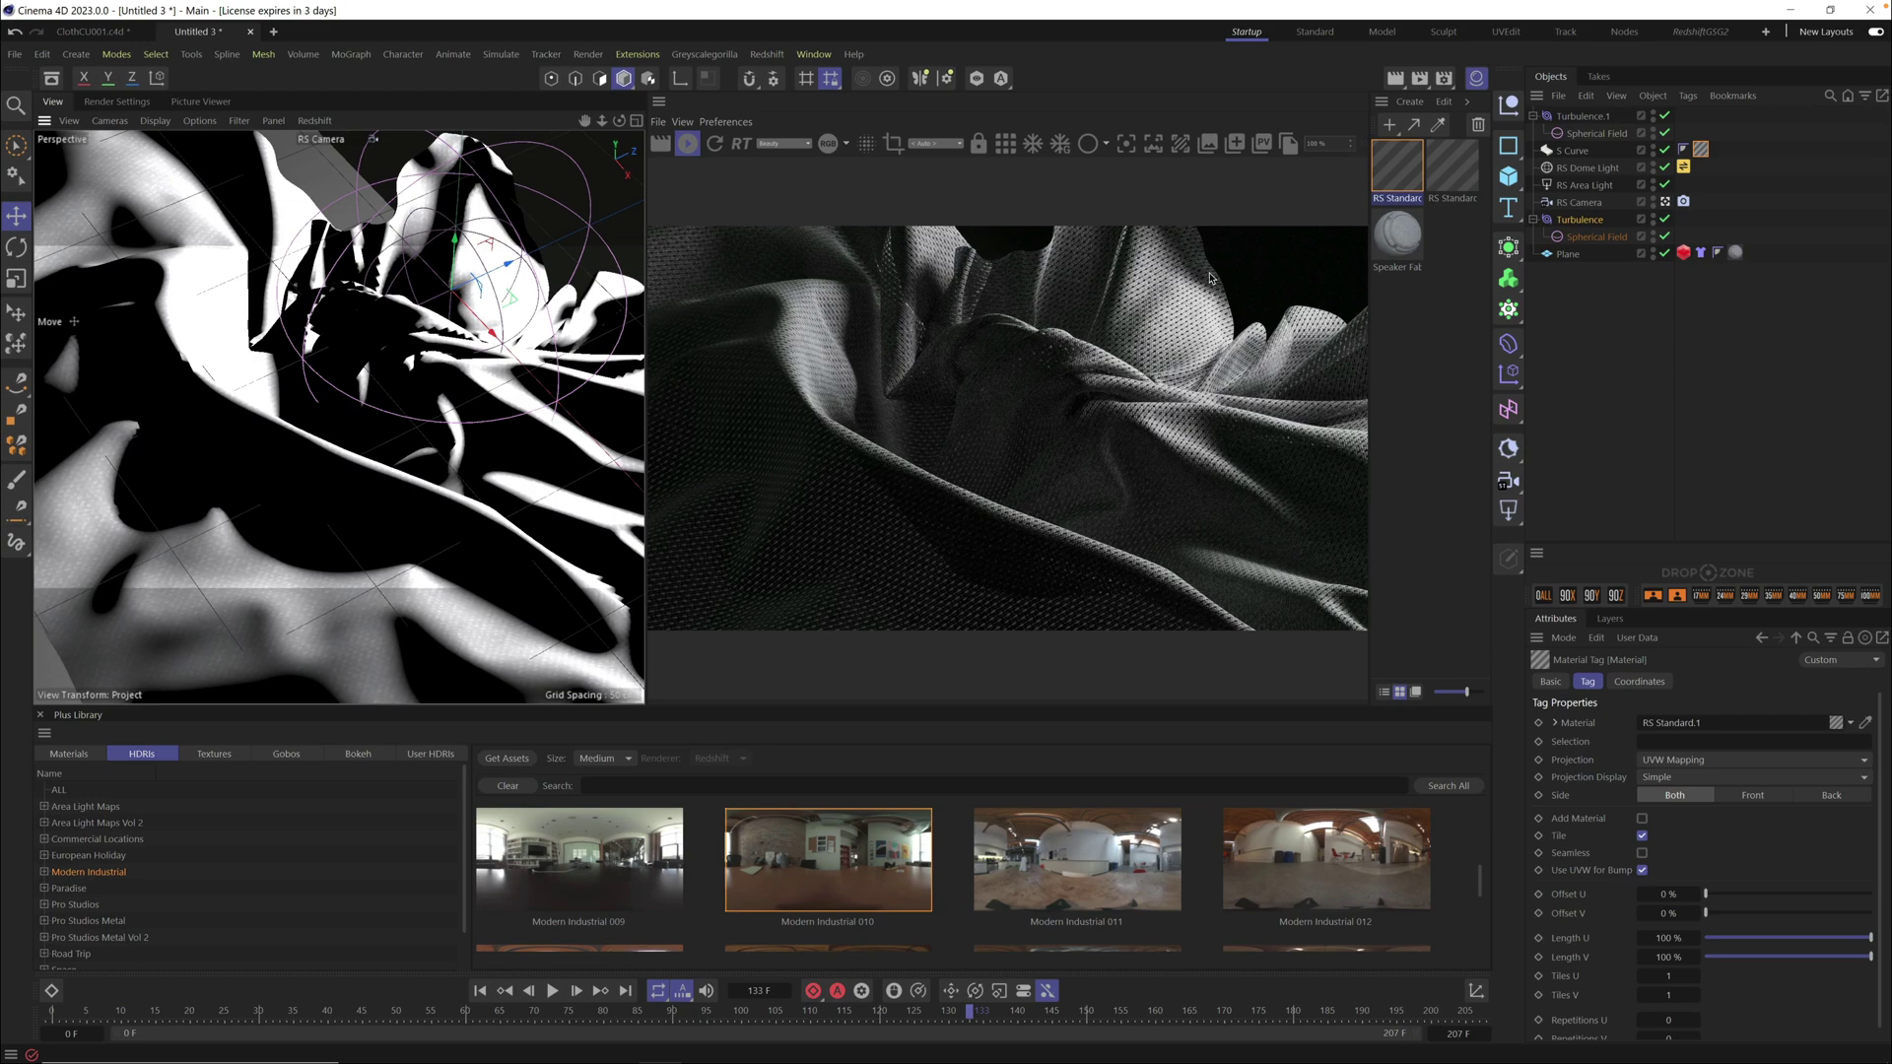
pyautogui.keyDown('alt'); pyautogui.moveTo(412, 451); pyautogui.dragTo(404, 458); pyautogui.keyUp('alt')
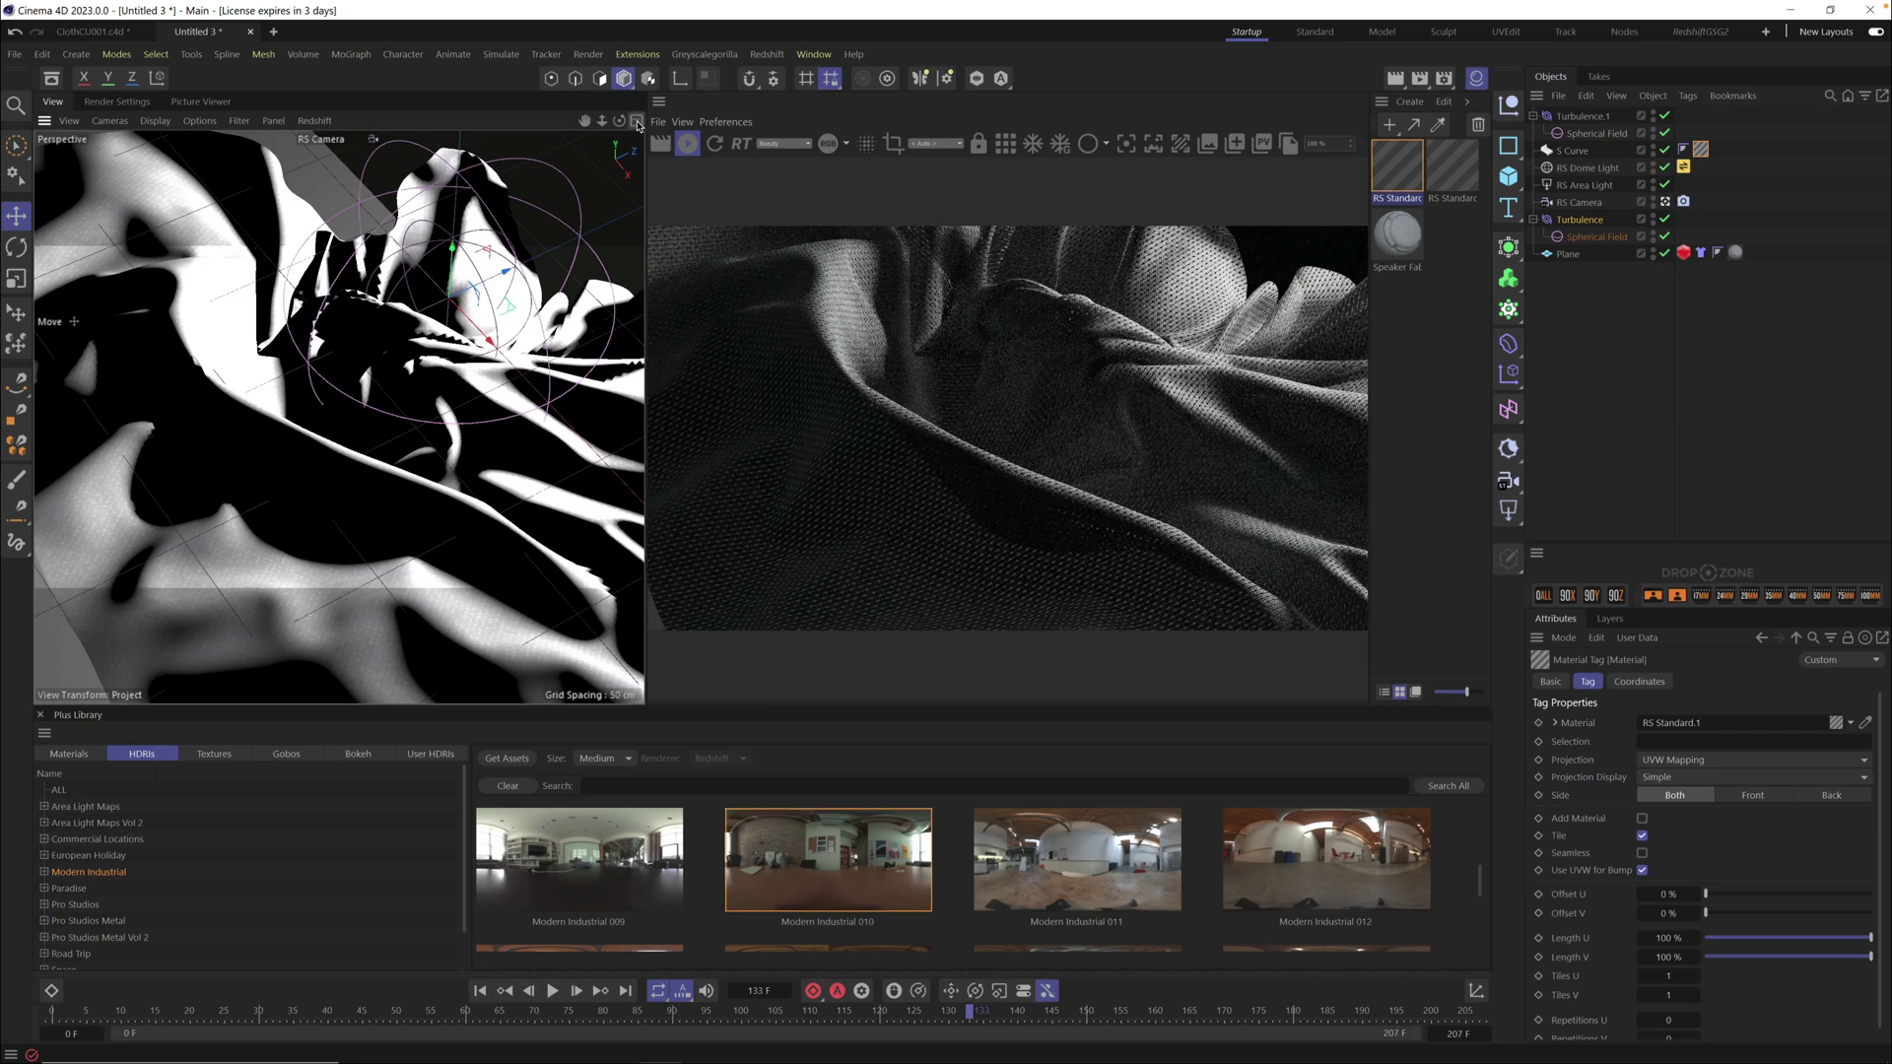
pyautogui.click(1665, 203)
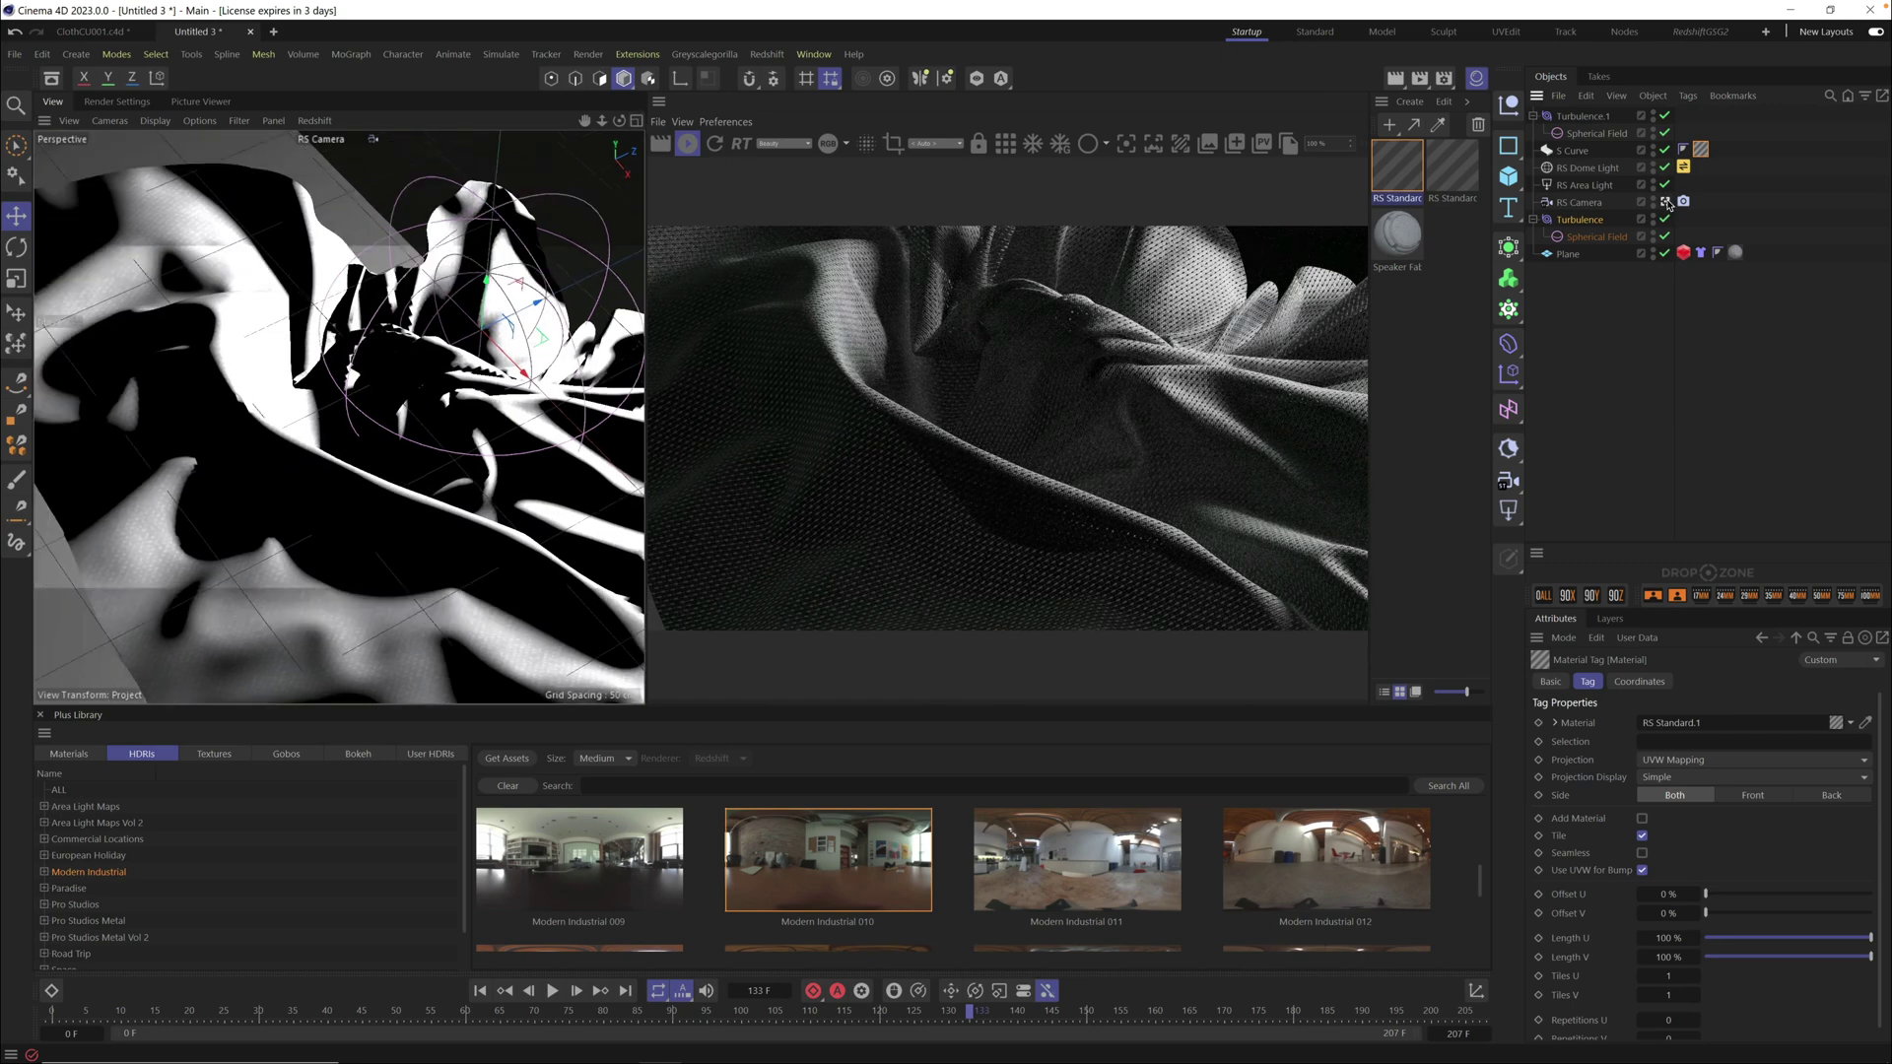
pyautogui.scroll(6, 399, 373)
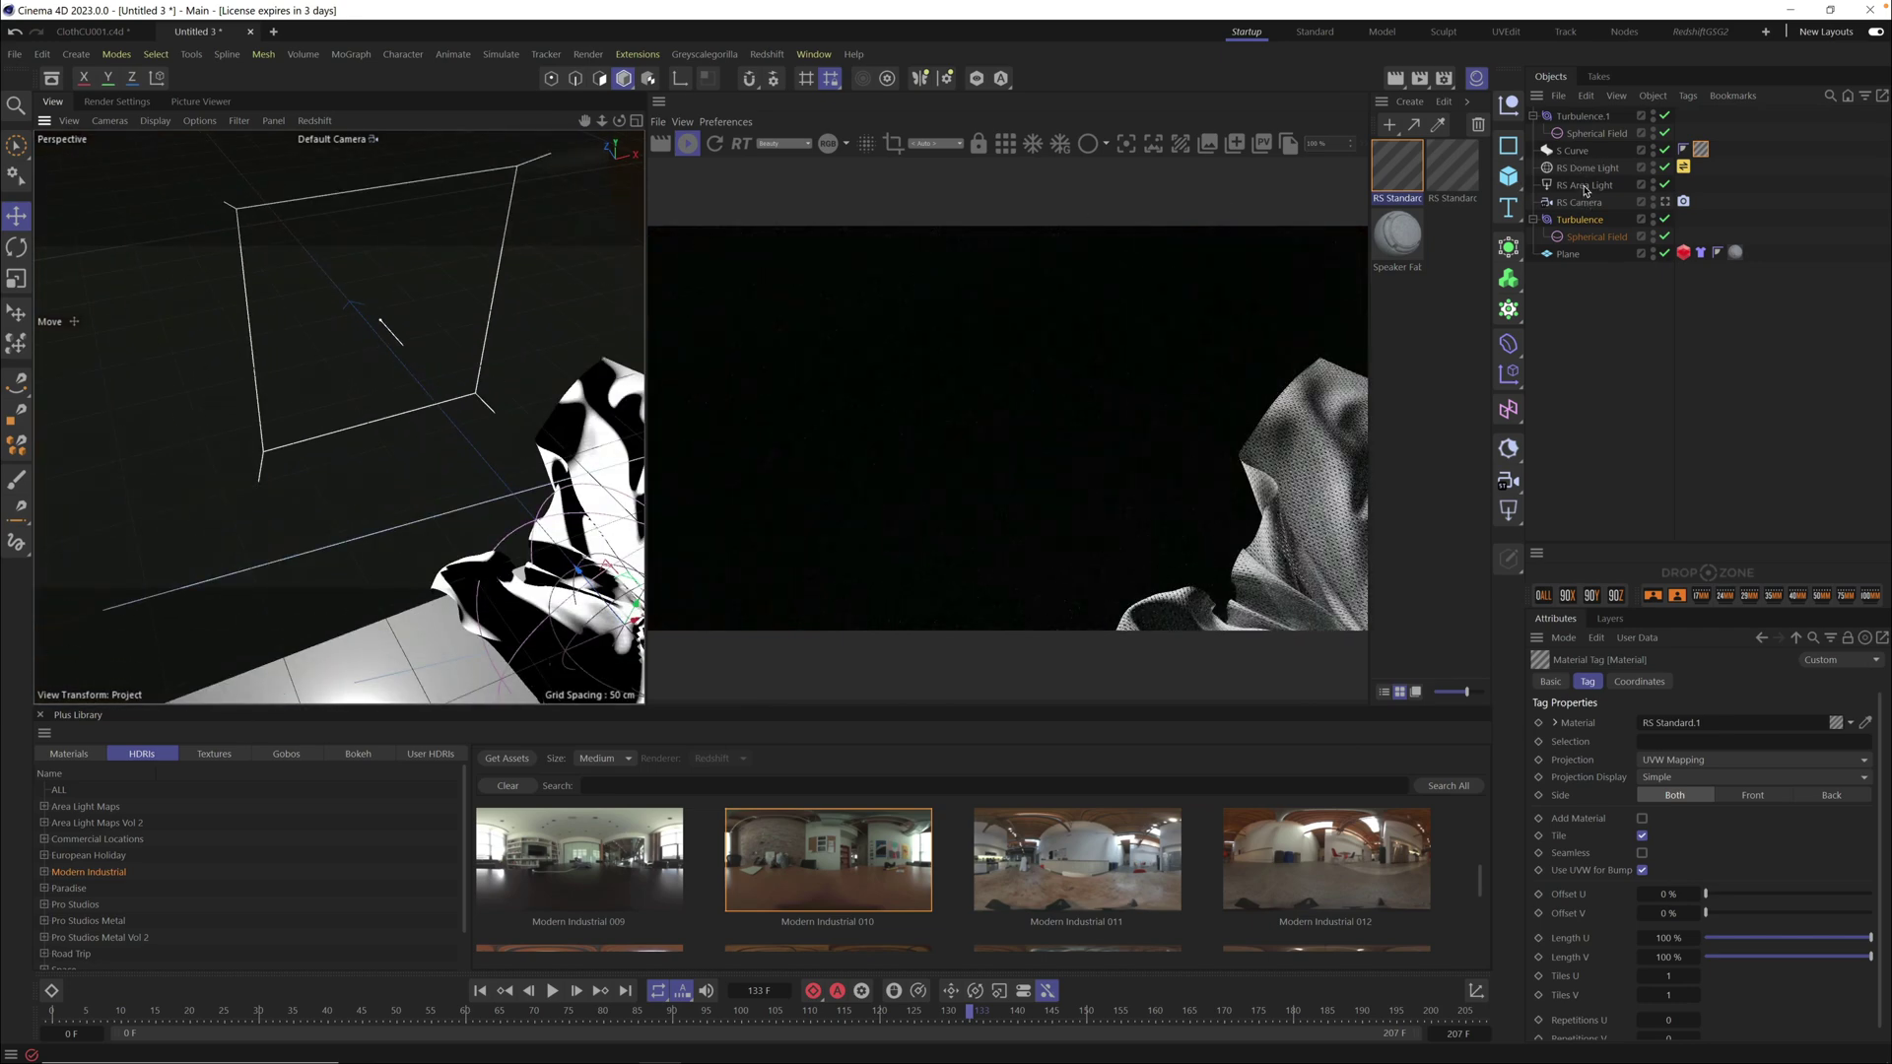
pyautogui.click(1584, 187)
pyautogui.click(16, 247)
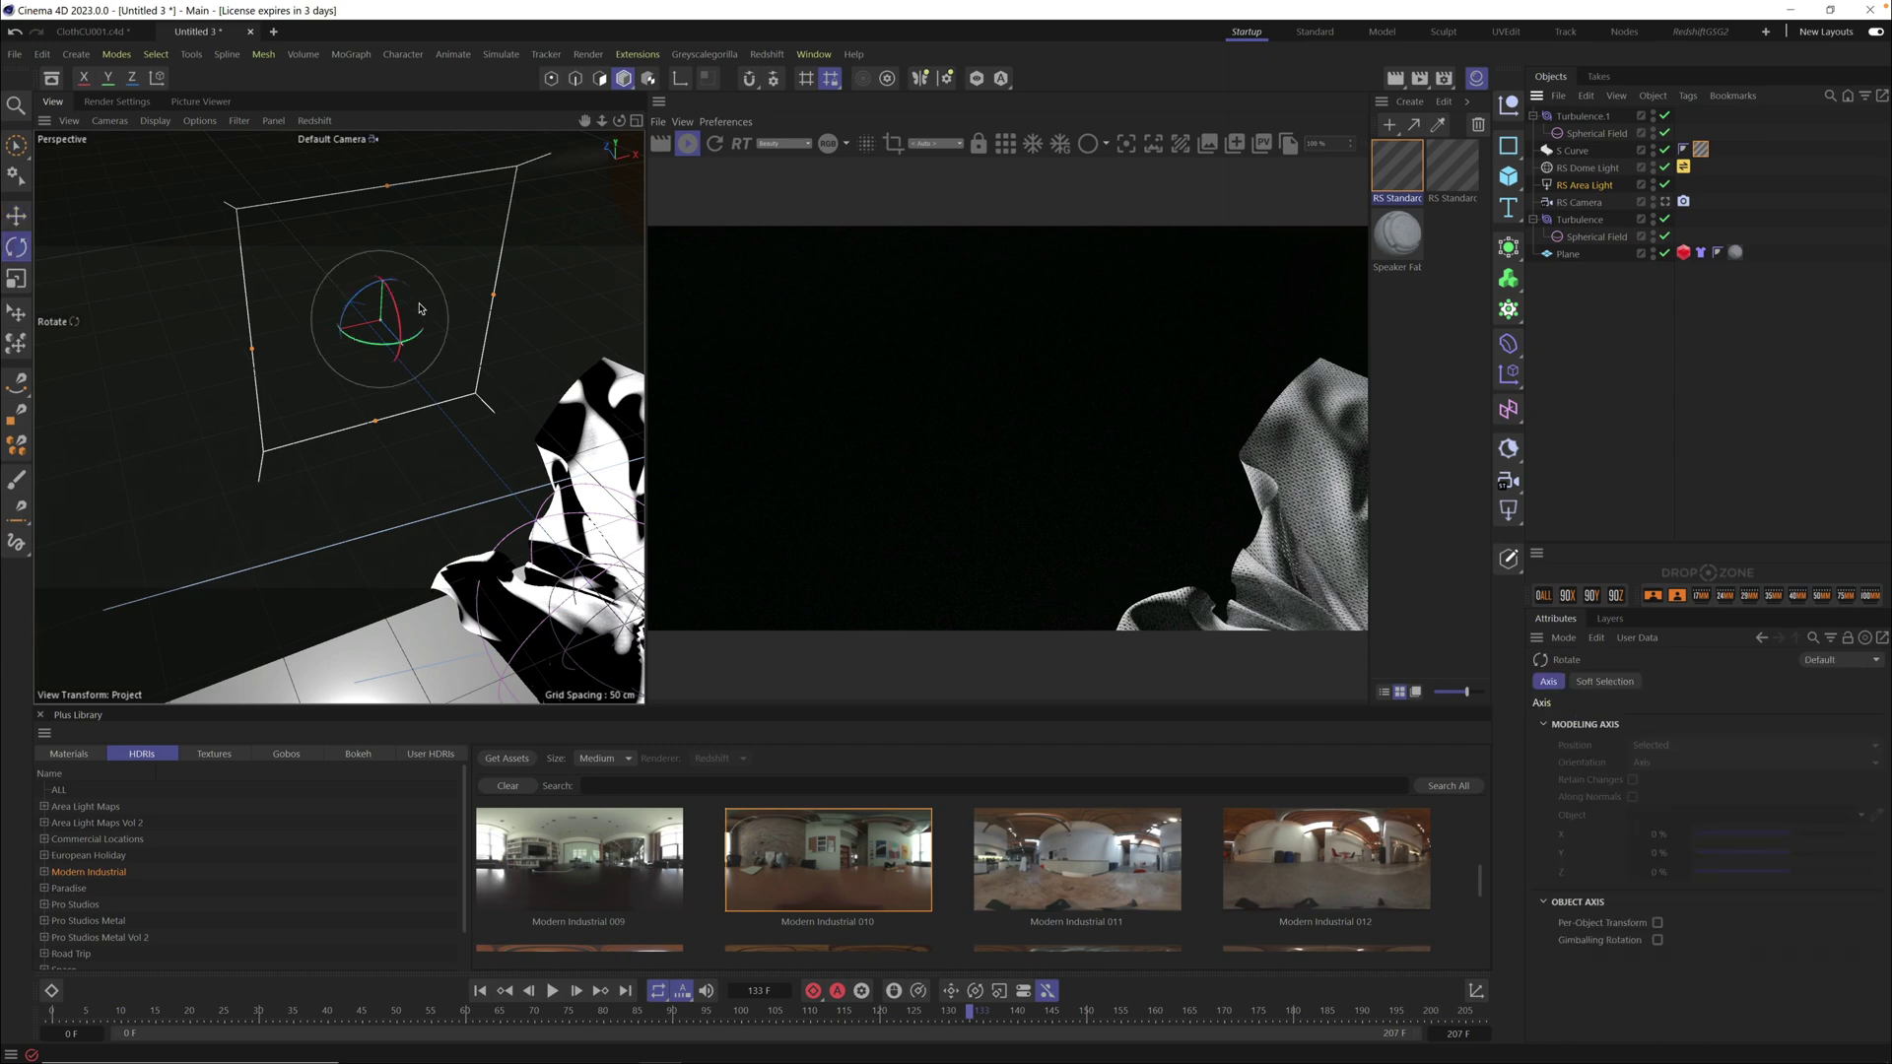
pyautogui.moveTo(402, 322); pyautogui.dragTo(418, 352)
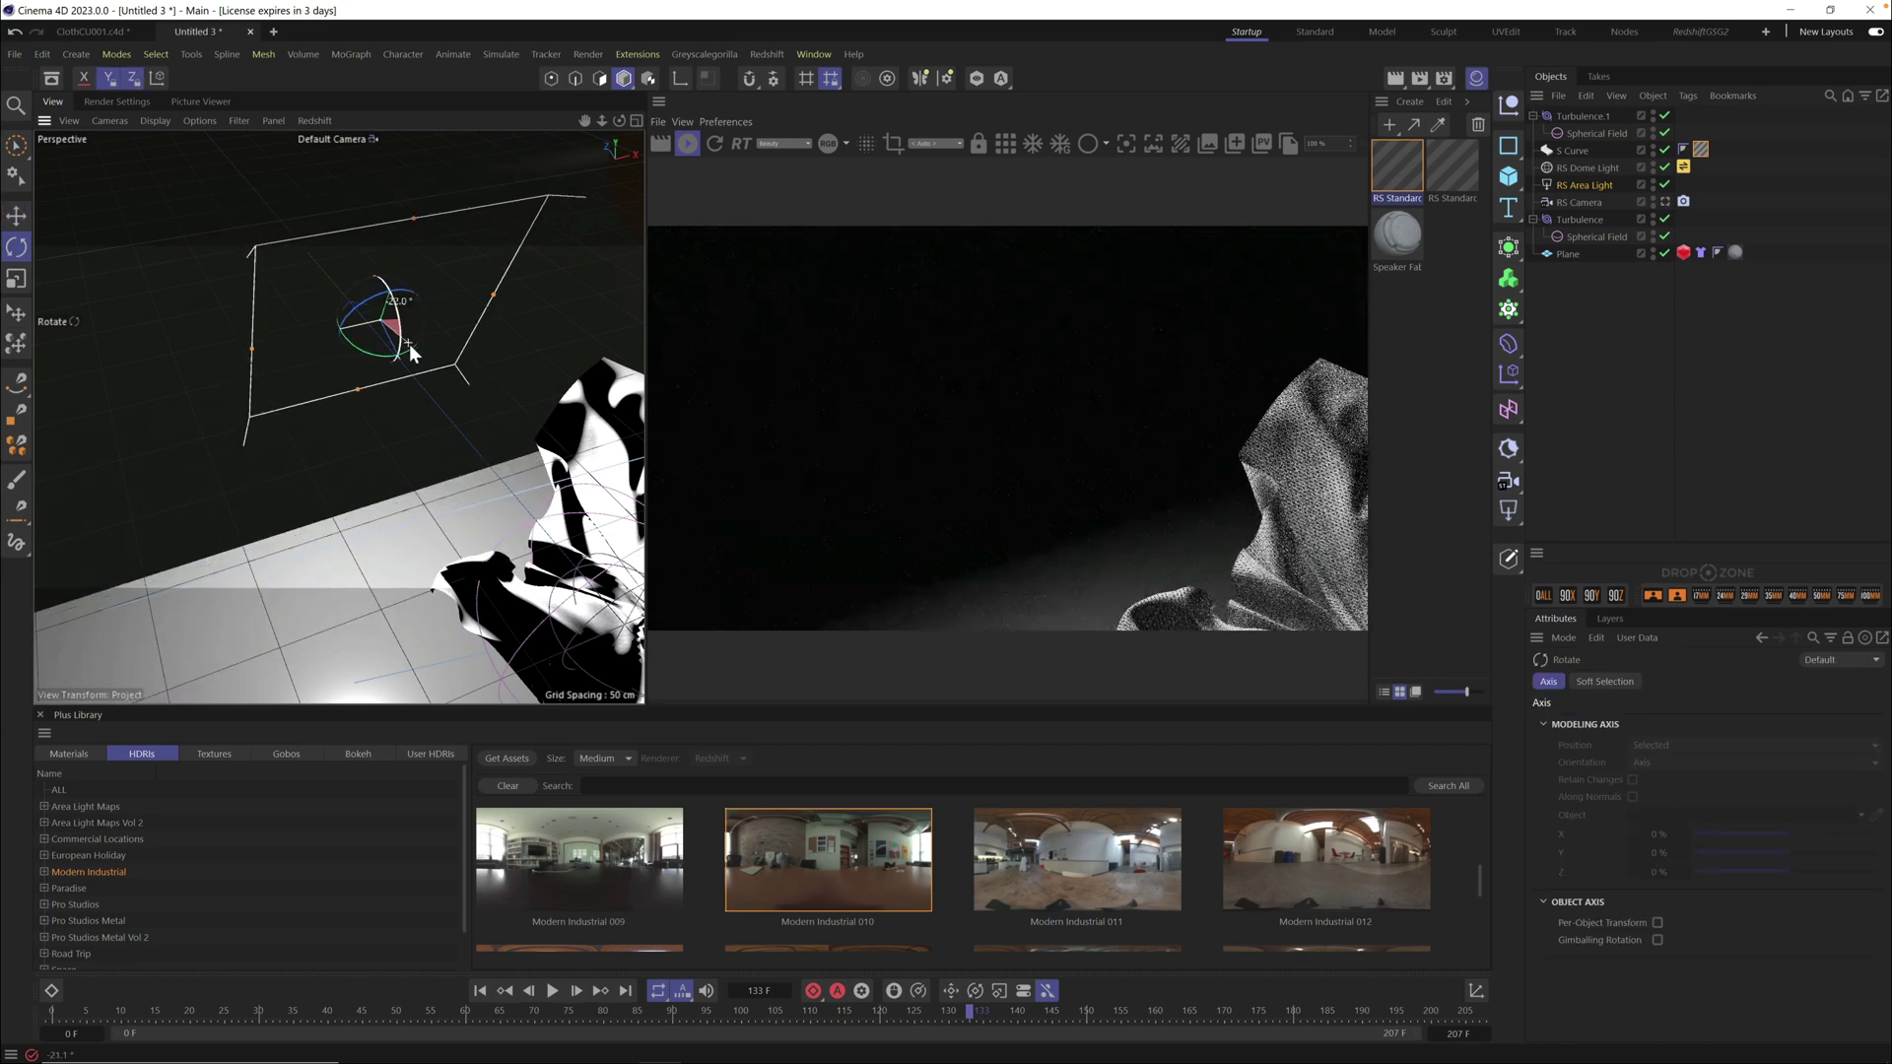
pyautogui.click(1665, 202)
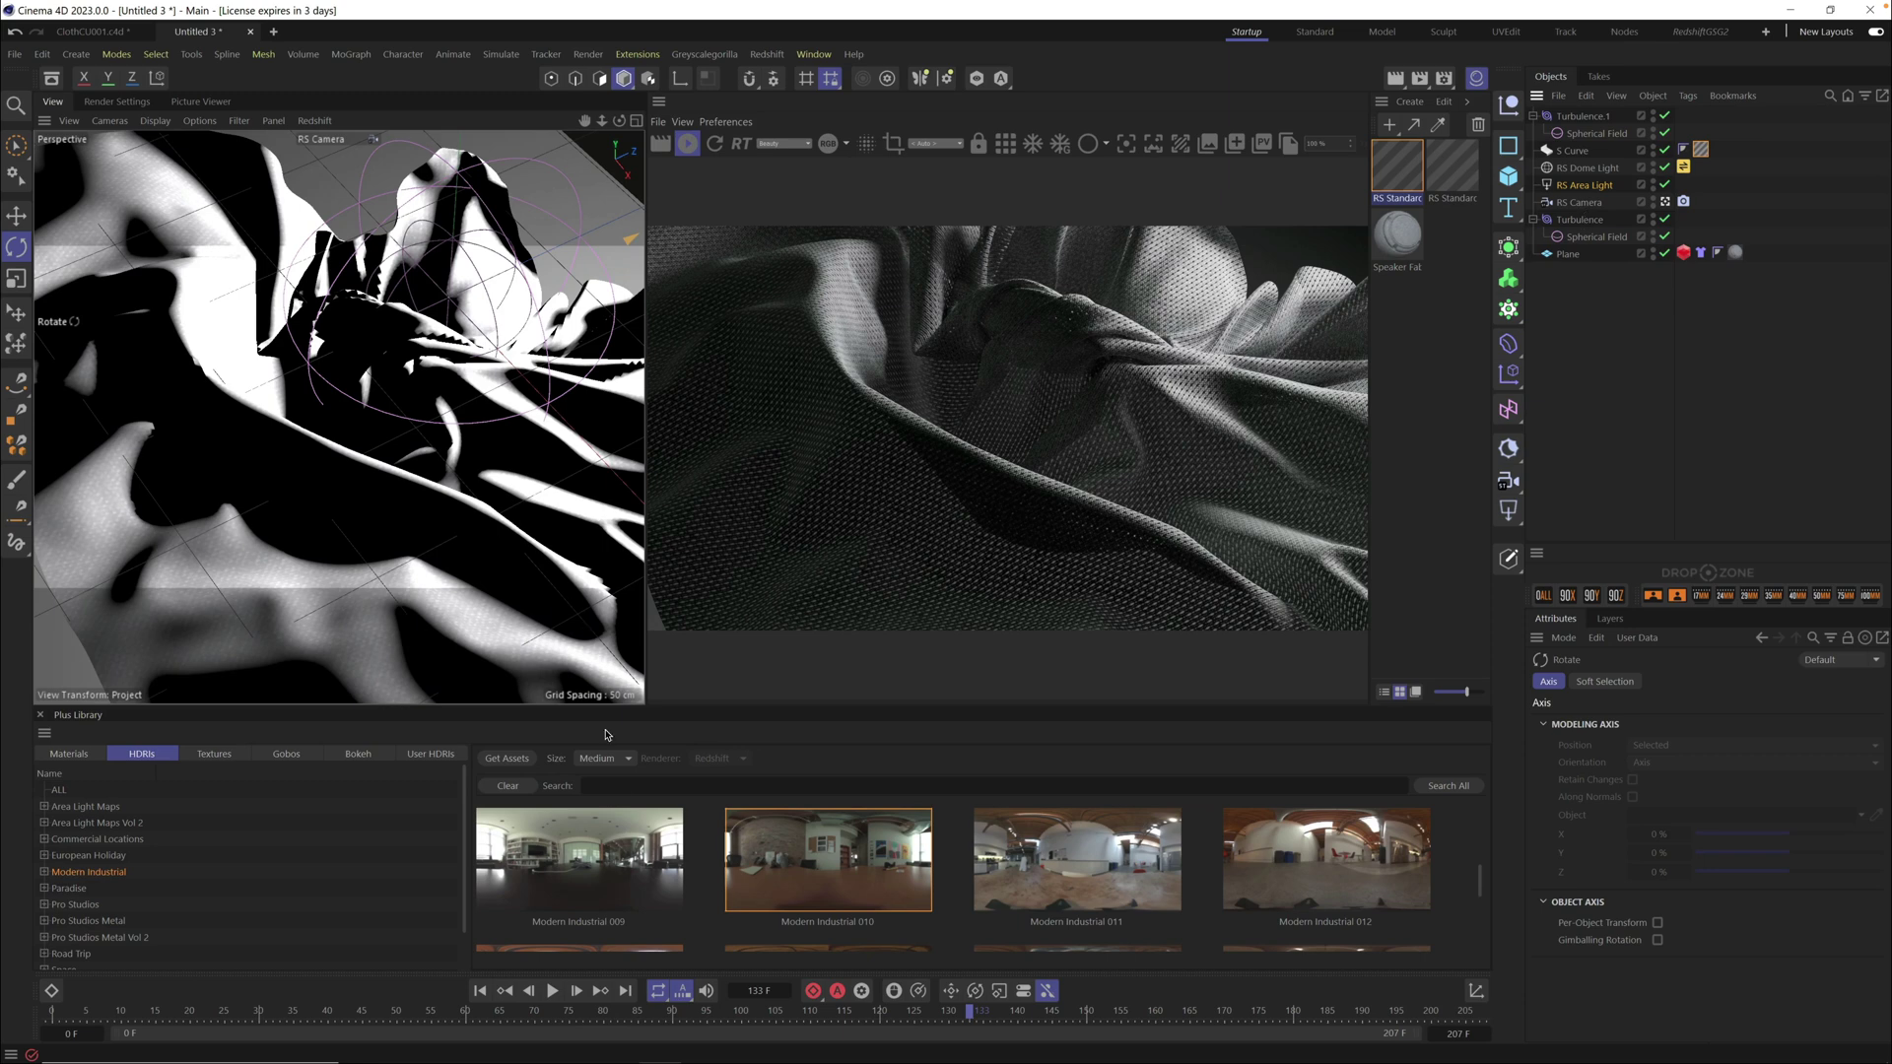
# Play the simulation, stop it at frame 95 and restart the live render from a low camera angle
pyautogui.click(551, 991)
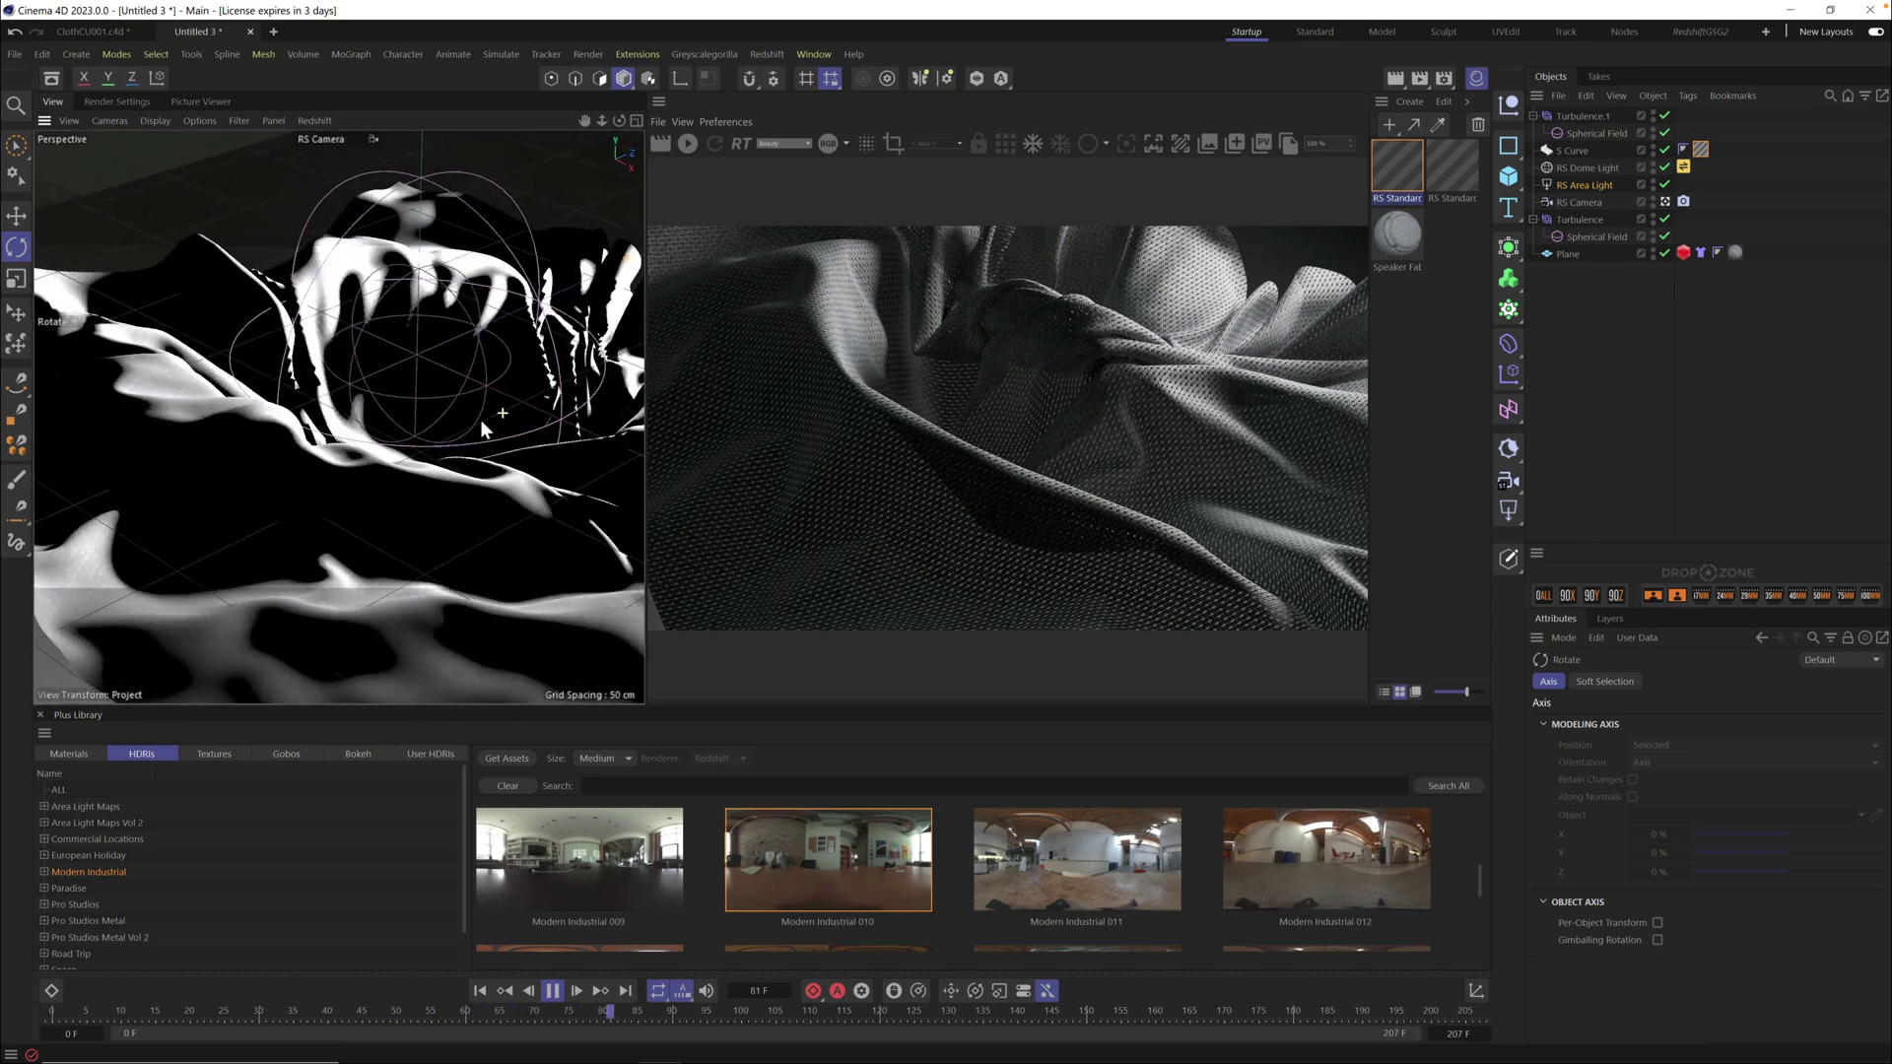
pyautogui.click(552, 990)
pyautogui.click(687, 143)
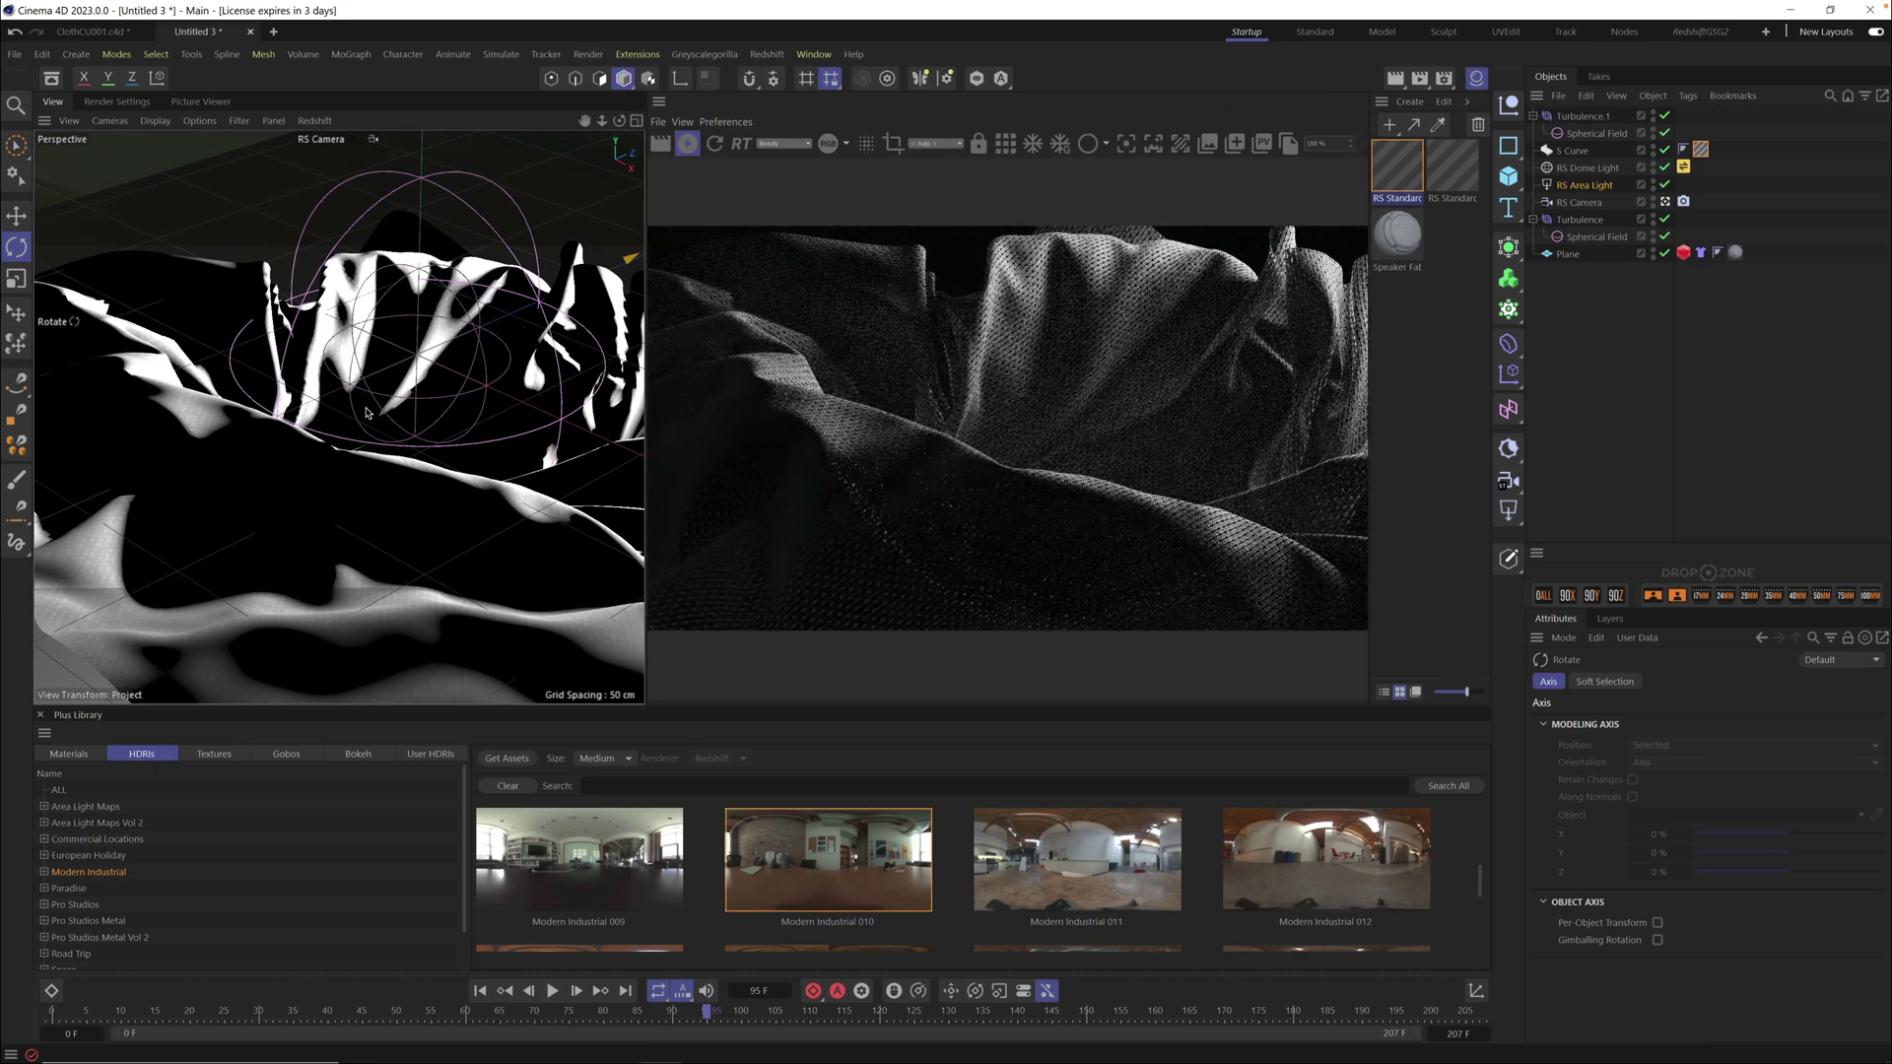
pyautogui.moveTo(461, 465)
pyautogui.mouseDown()
pyautogui.moveTo(455, 483)
pyautogui.moveTo(501, 440)
pyautogui.moveTo(461, 475)
pyautogui.mouseUp()
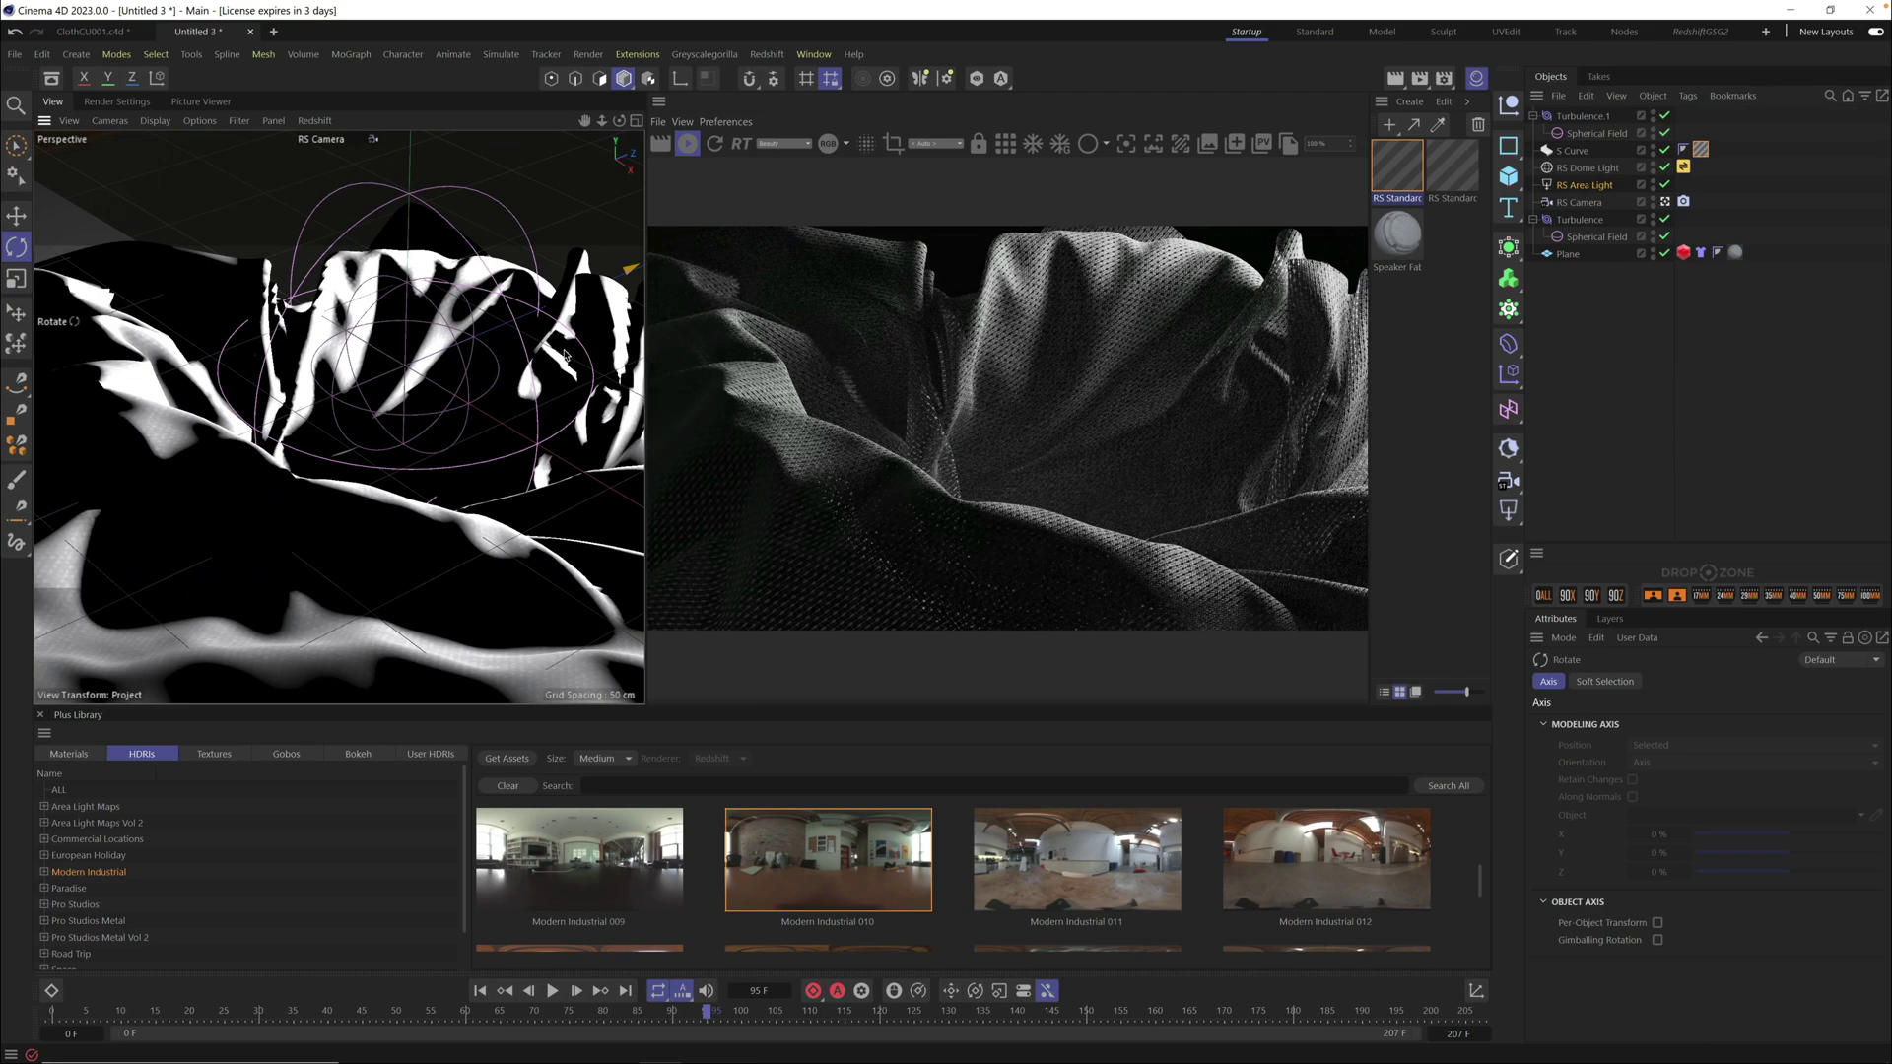
# Add a Cloth Surface object and place the Plane inside it as its child
pyautogui.keyDown('alt'); pyautogui.moveTo(522, 402); pyautogui.dragTo(416, 382); pyautogui.keyUp('alt')
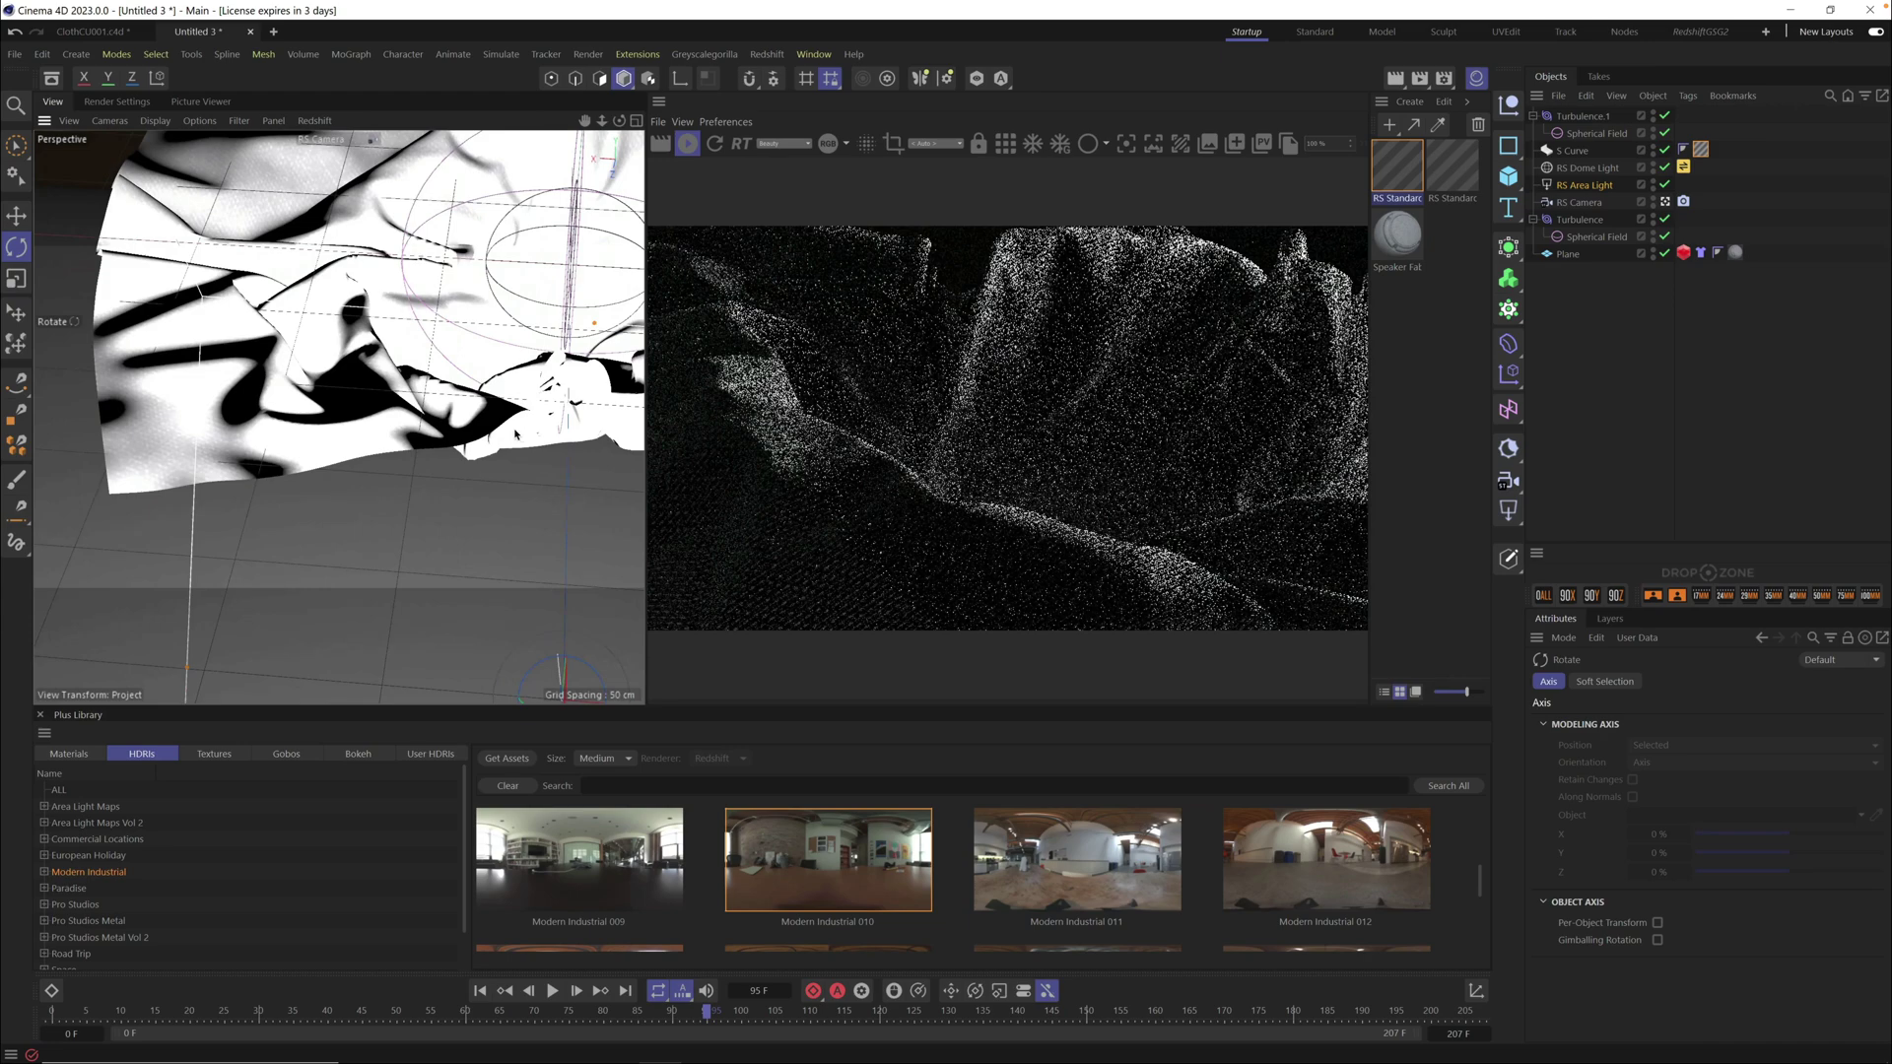
pyautogui.scroll(3, 525, 432)
pyautogui.keyDown('alt'); pyautogui.moveTo(603, 386); pyautogui.dragTo(506, 427); pyautogui.keyUp('alt')
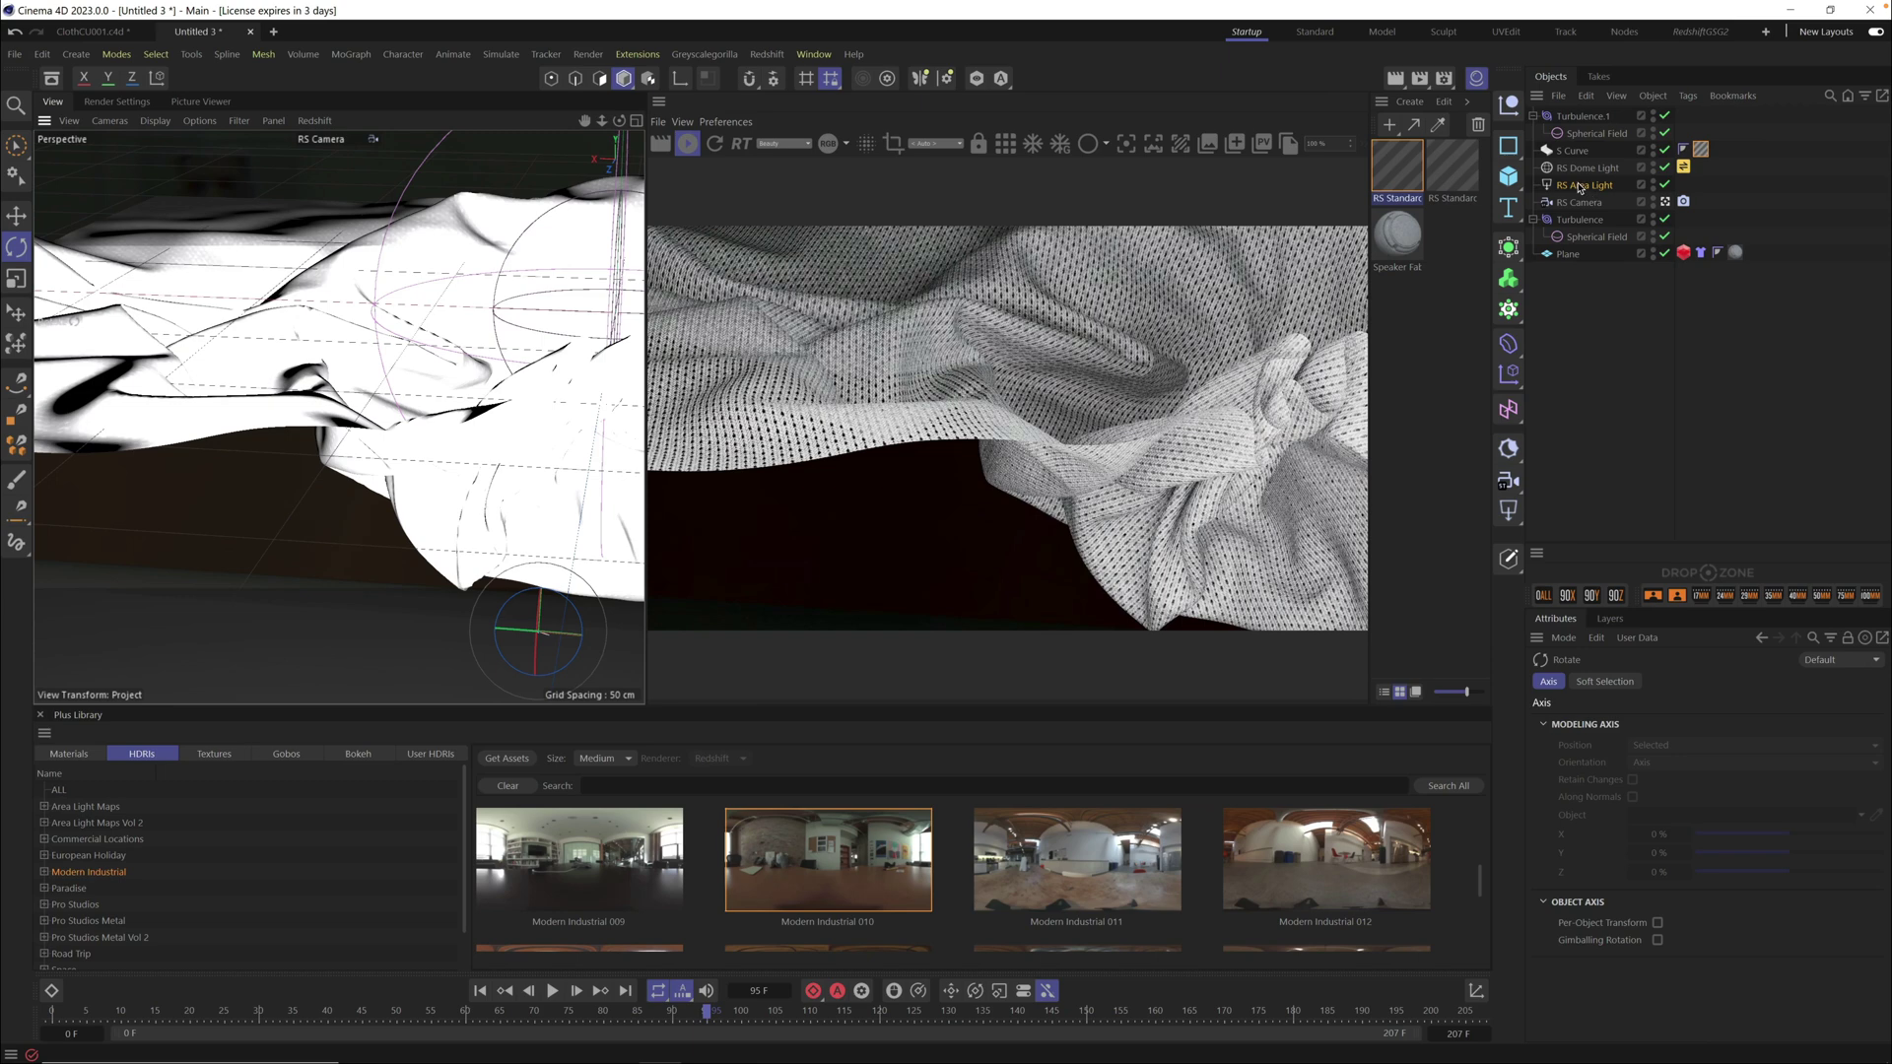
pyautogui.click(1588, 305)
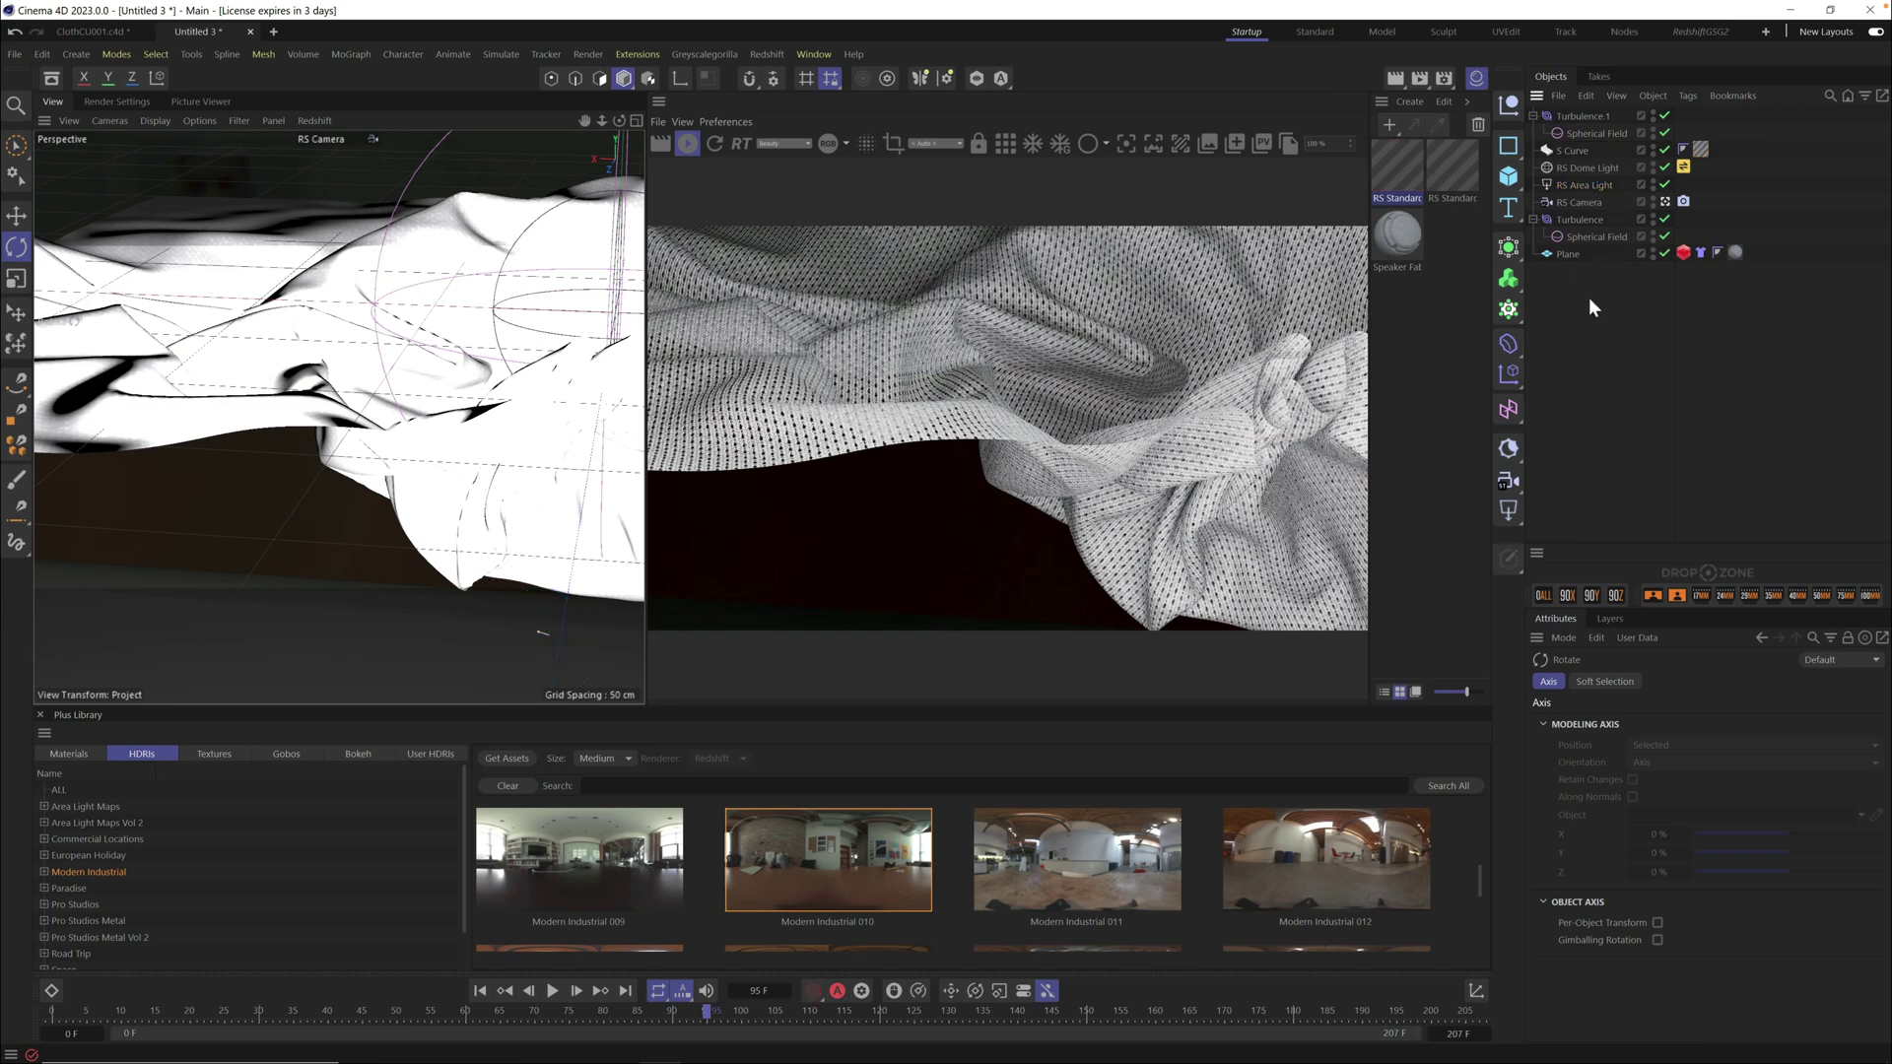
pyautogui.hotkey('shift', 'c')
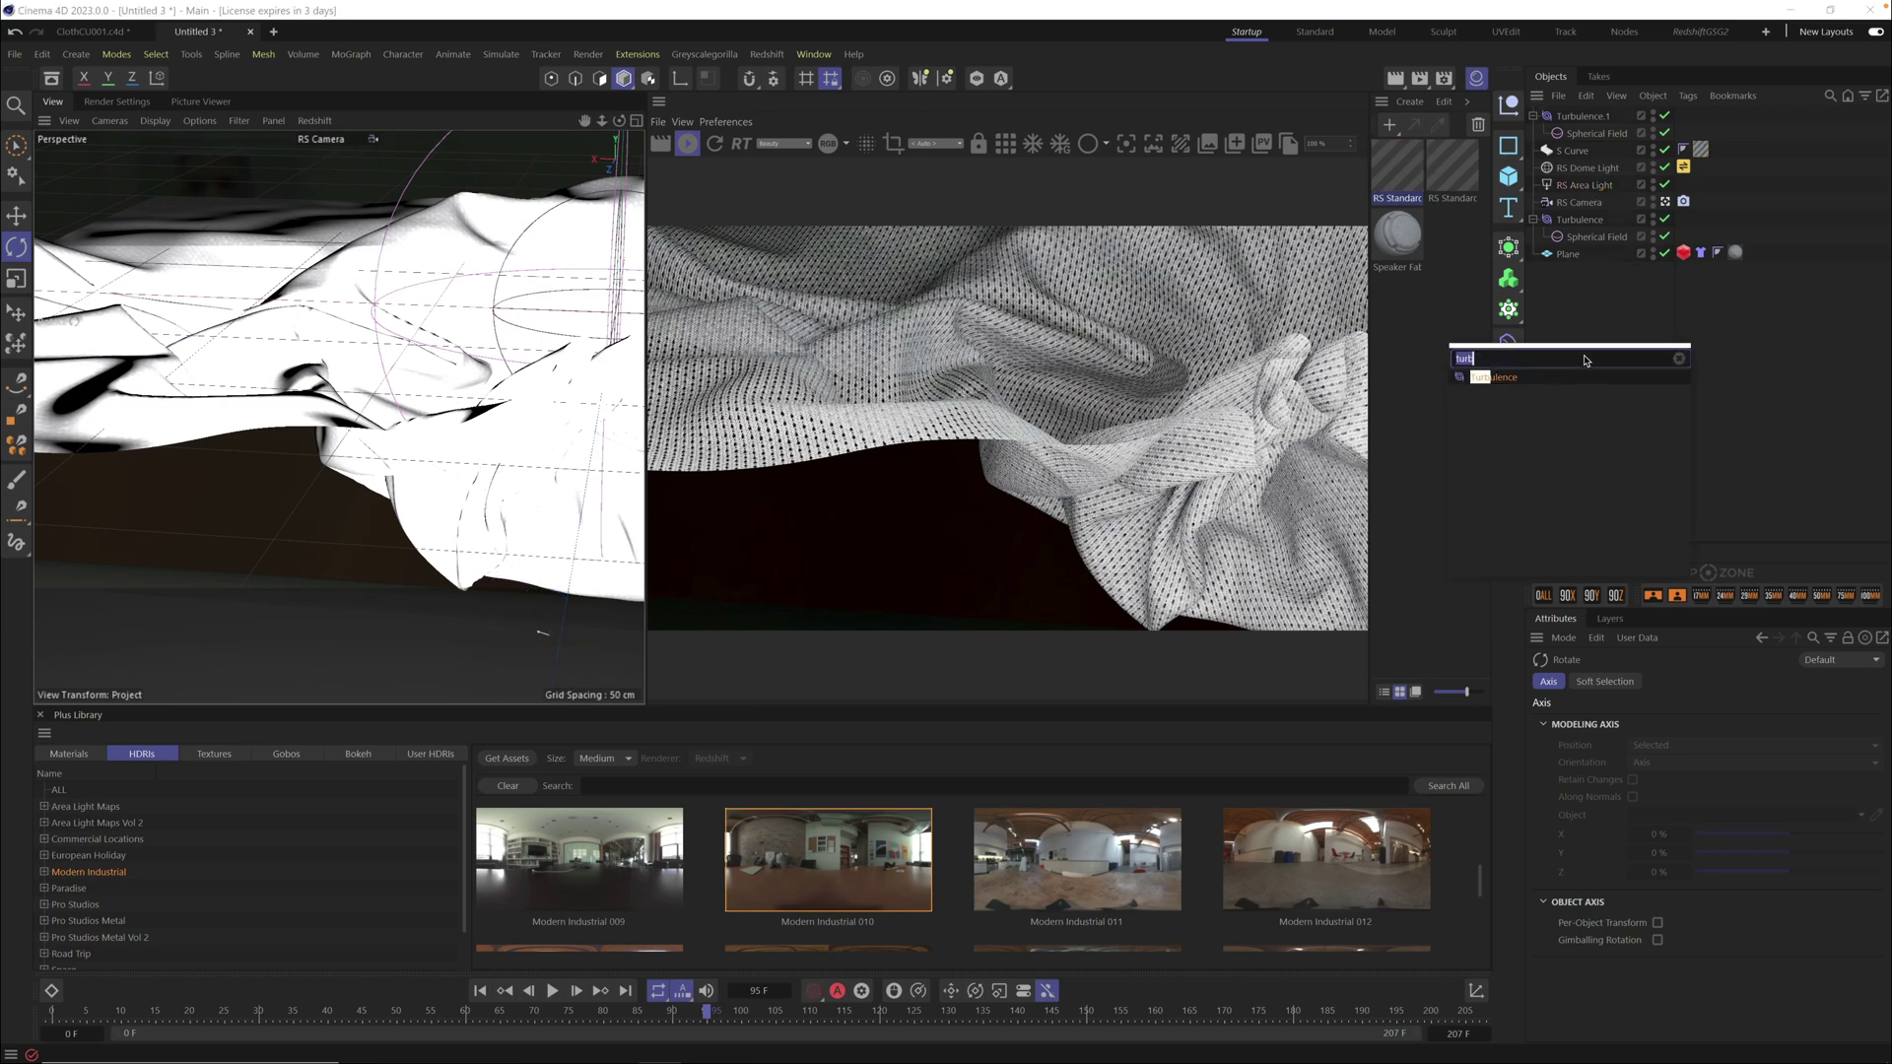
pyautogui.write('cloth')
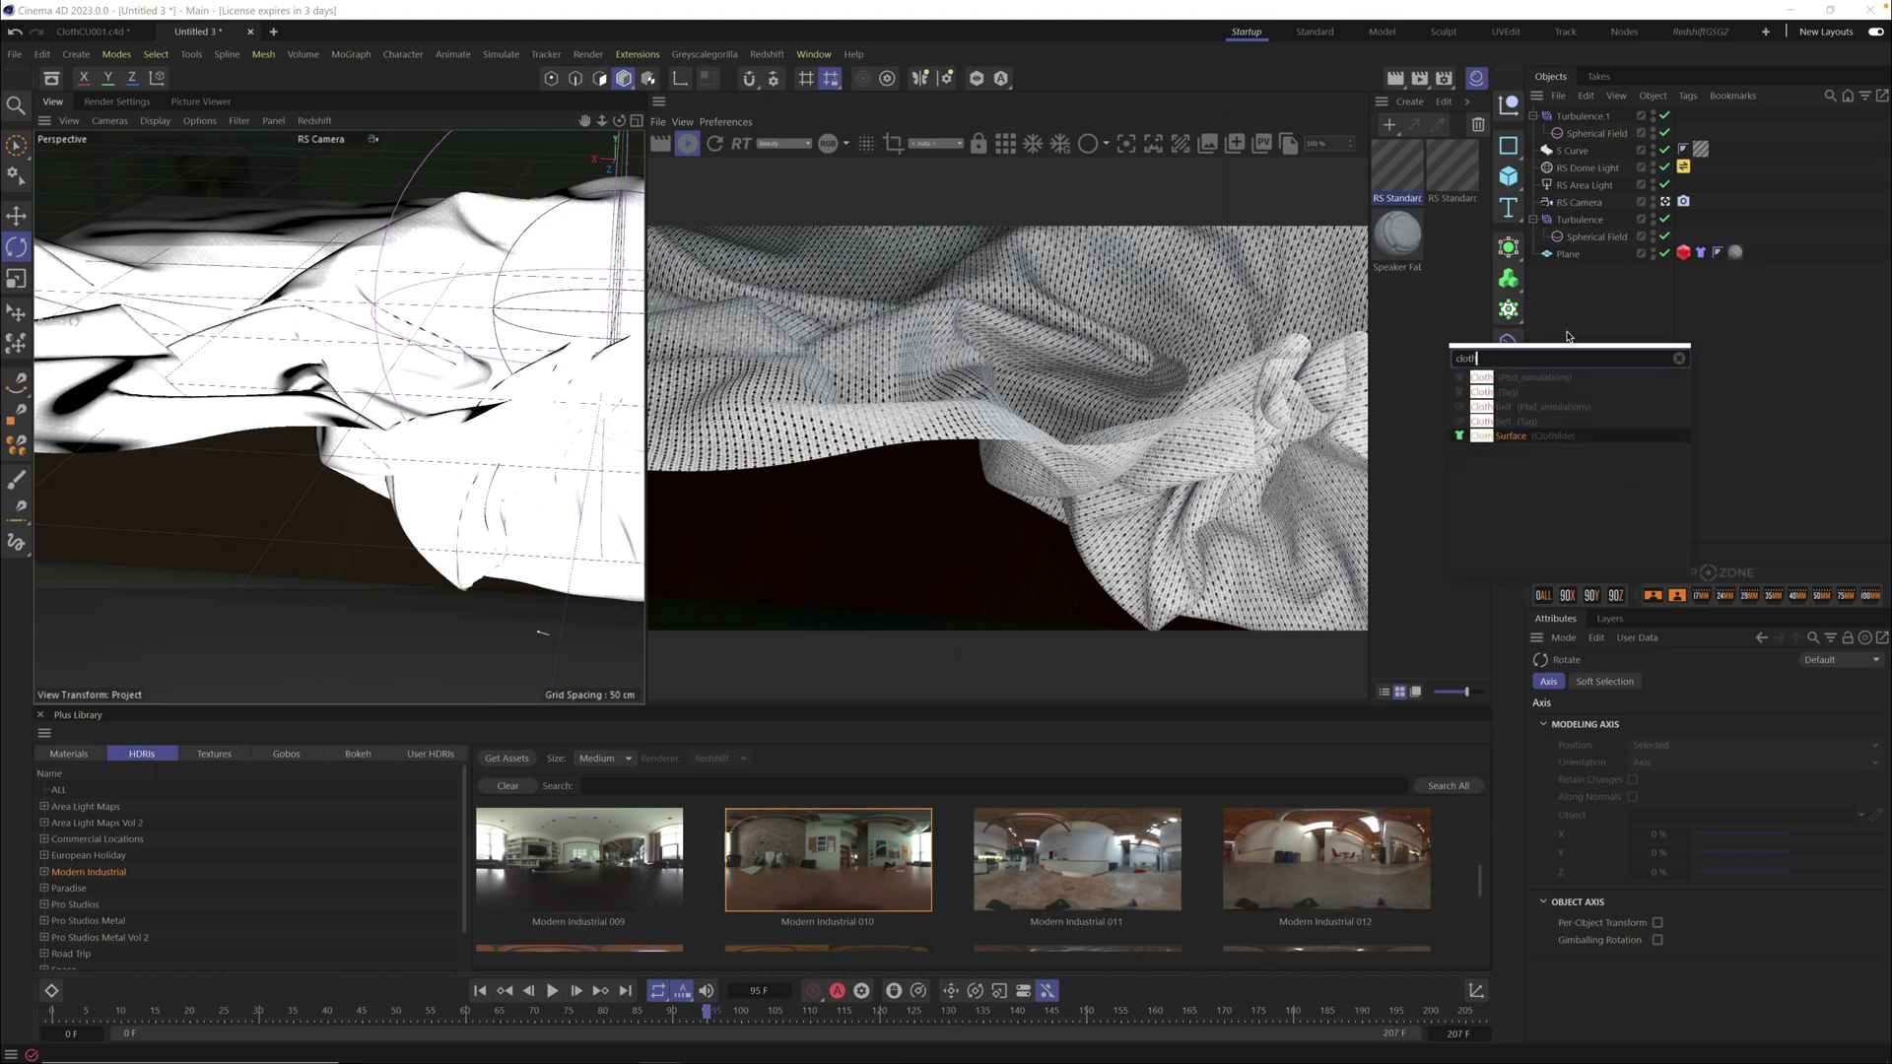
pyautogui.click(1511, 435)
pyautogui.moveTo(1568, 279); pyautogui.dragTo(1577, 119)
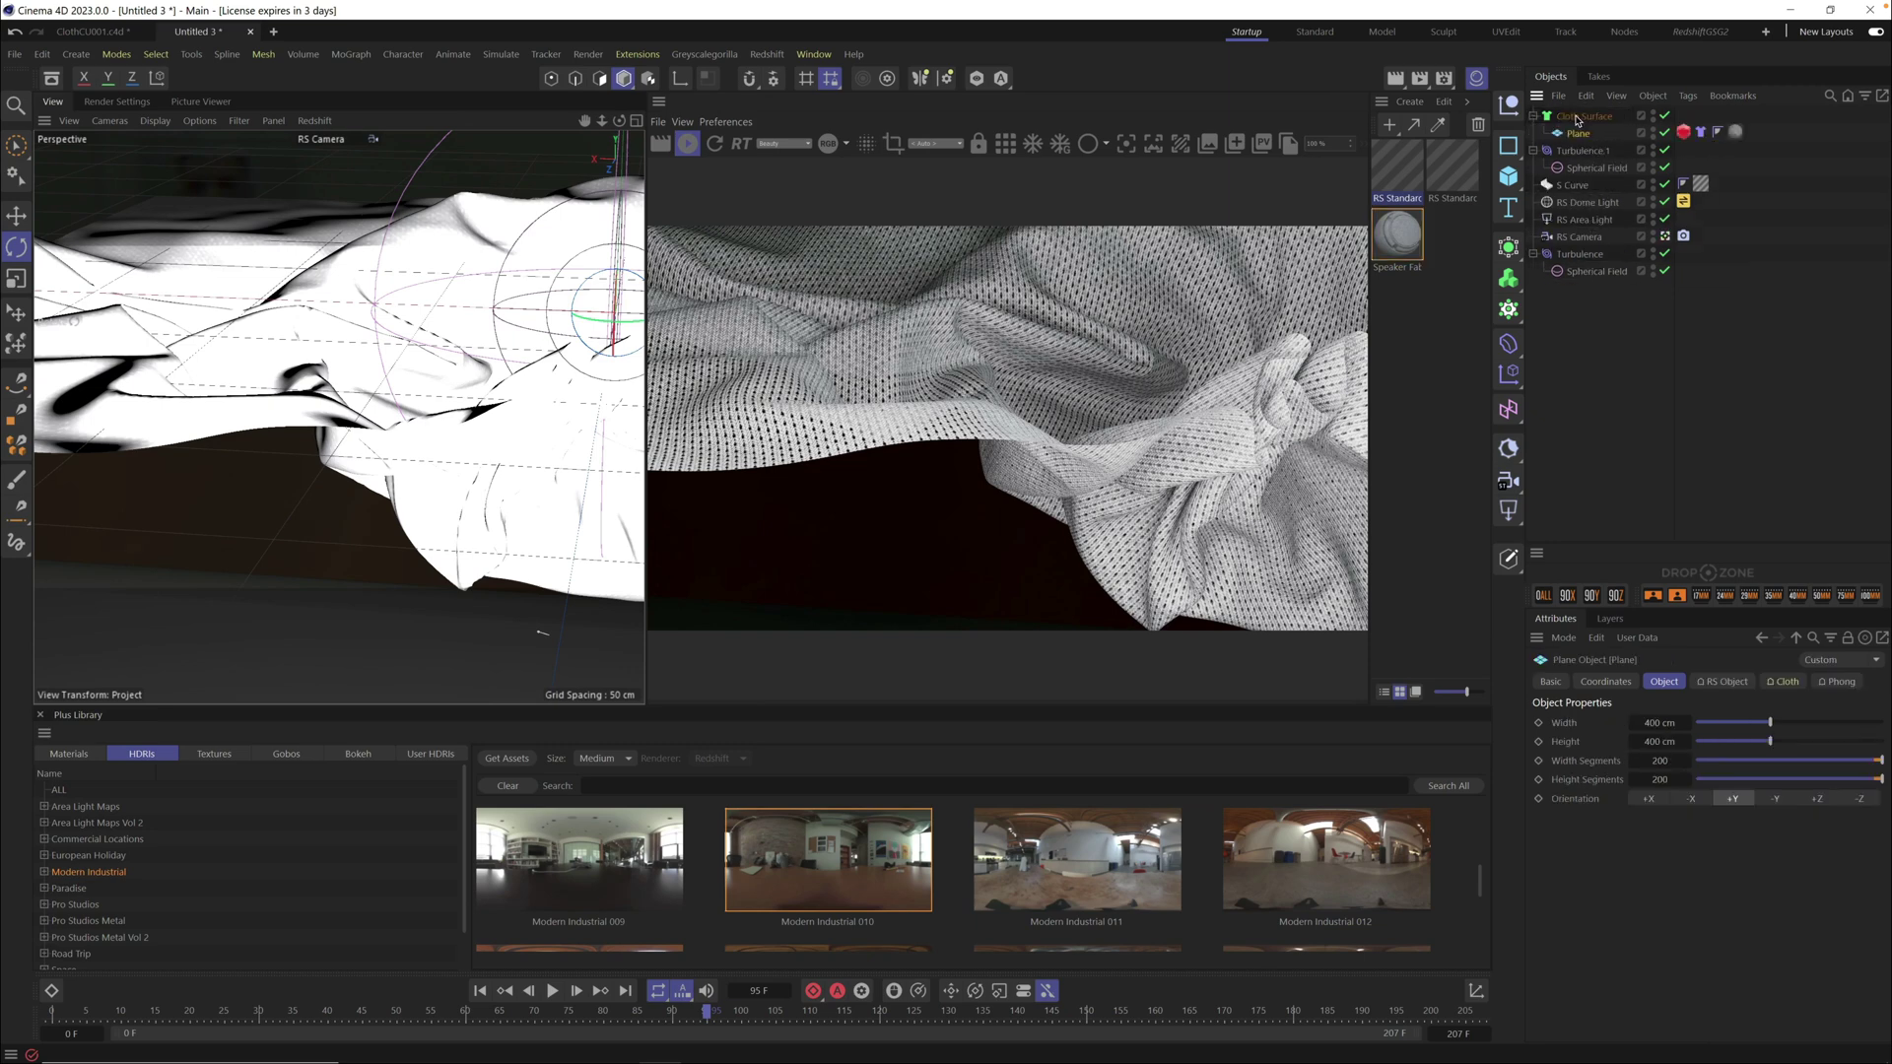
# Set the Cloth Surface's subdivisions to 0 and its thickness to 1 cm, checking the folds up close
pyautogui.click(1578, 118)
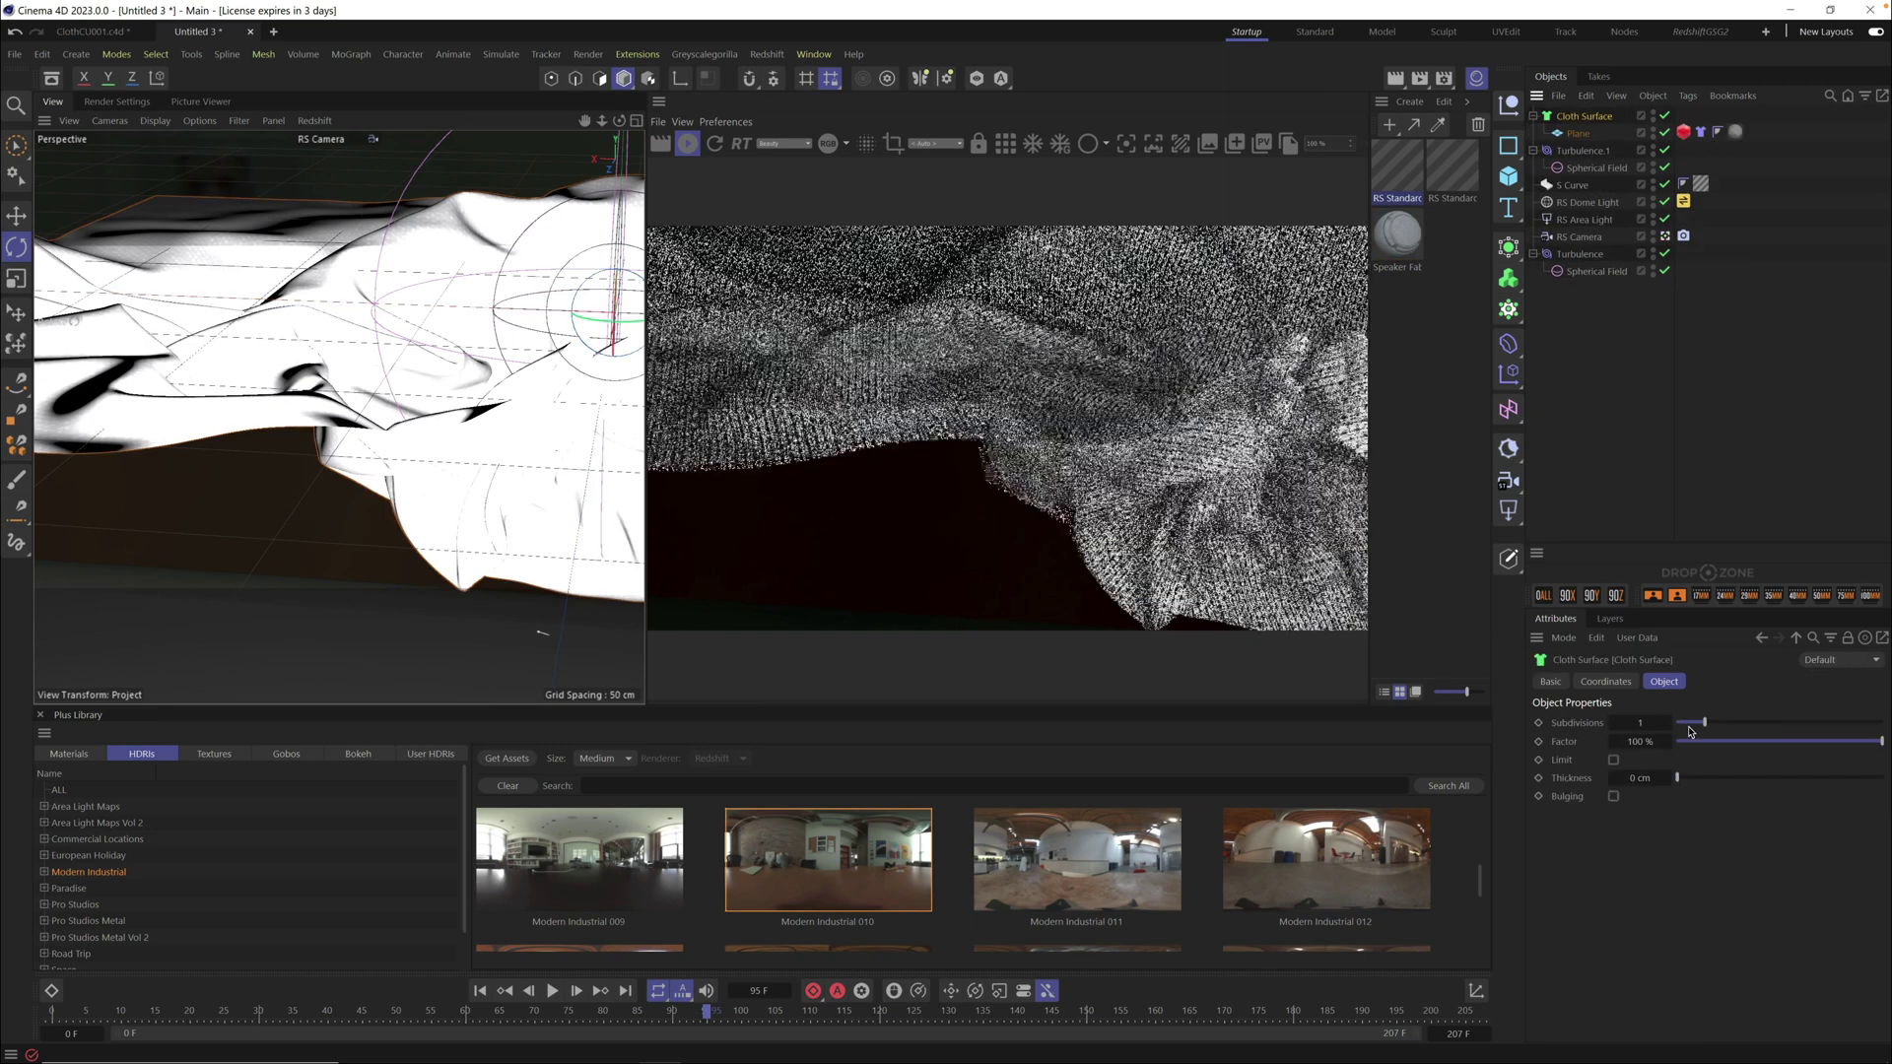
pyautogui.moveTo(1694, 725); pyautogui.dragTo(1668, 731)
pyautogui.click(1666, 773)
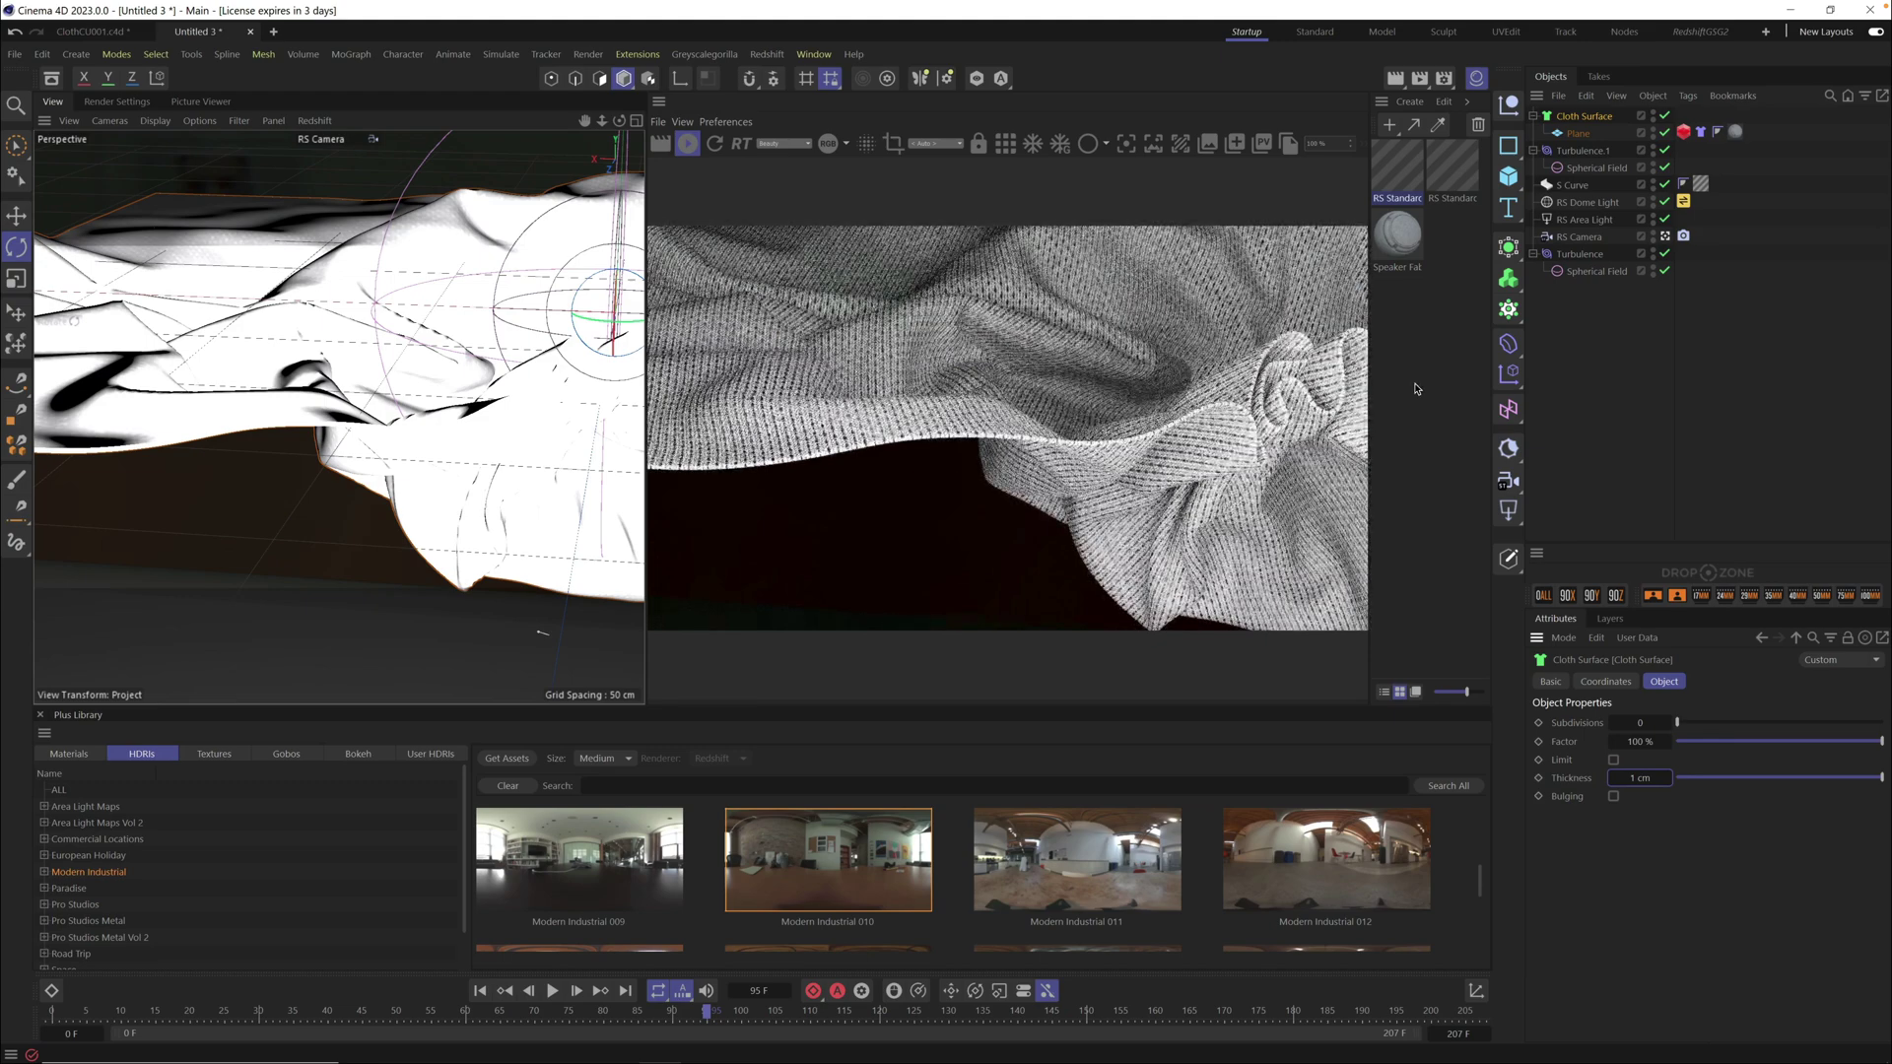
pyautogui.scroll(5, 522, 395)
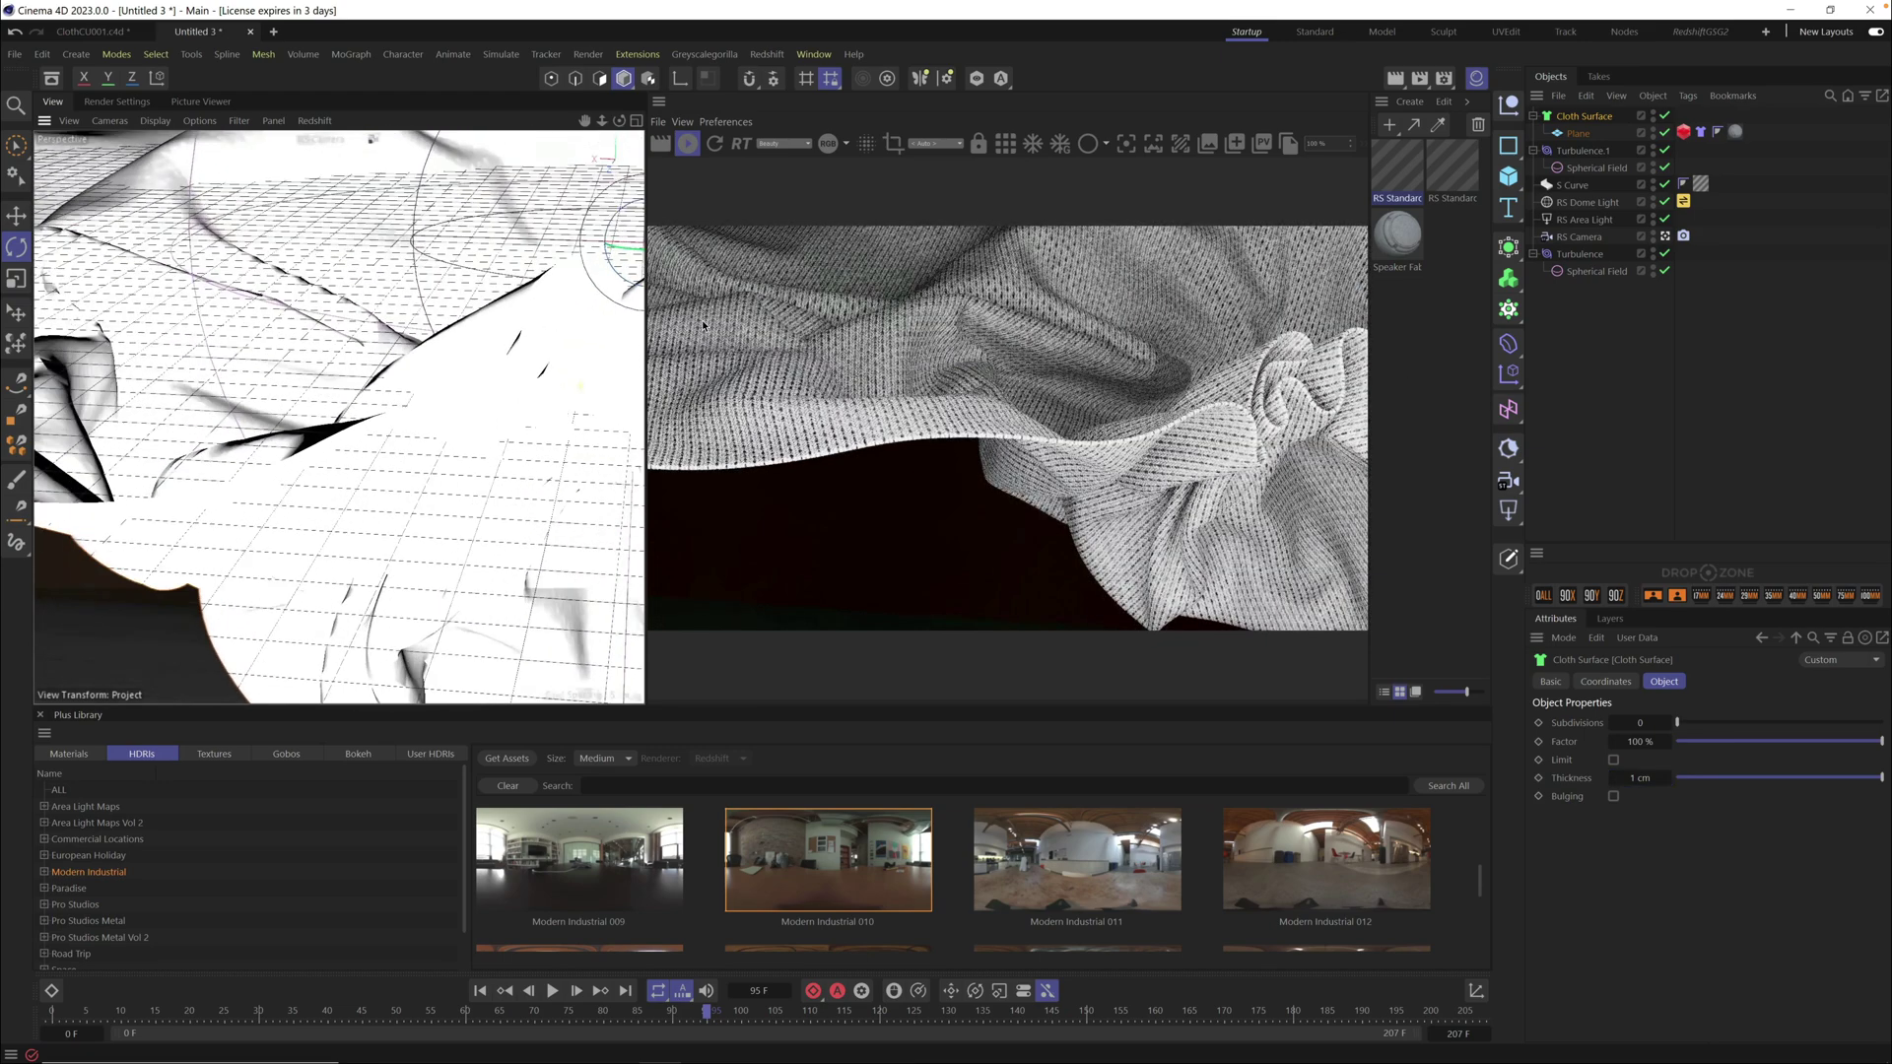
pyautogui.keyDown('alt'); pyautogui.moveTo(523, 394); pyautogui.dragTo(440, 415); pyautogui.keyUp('alt')
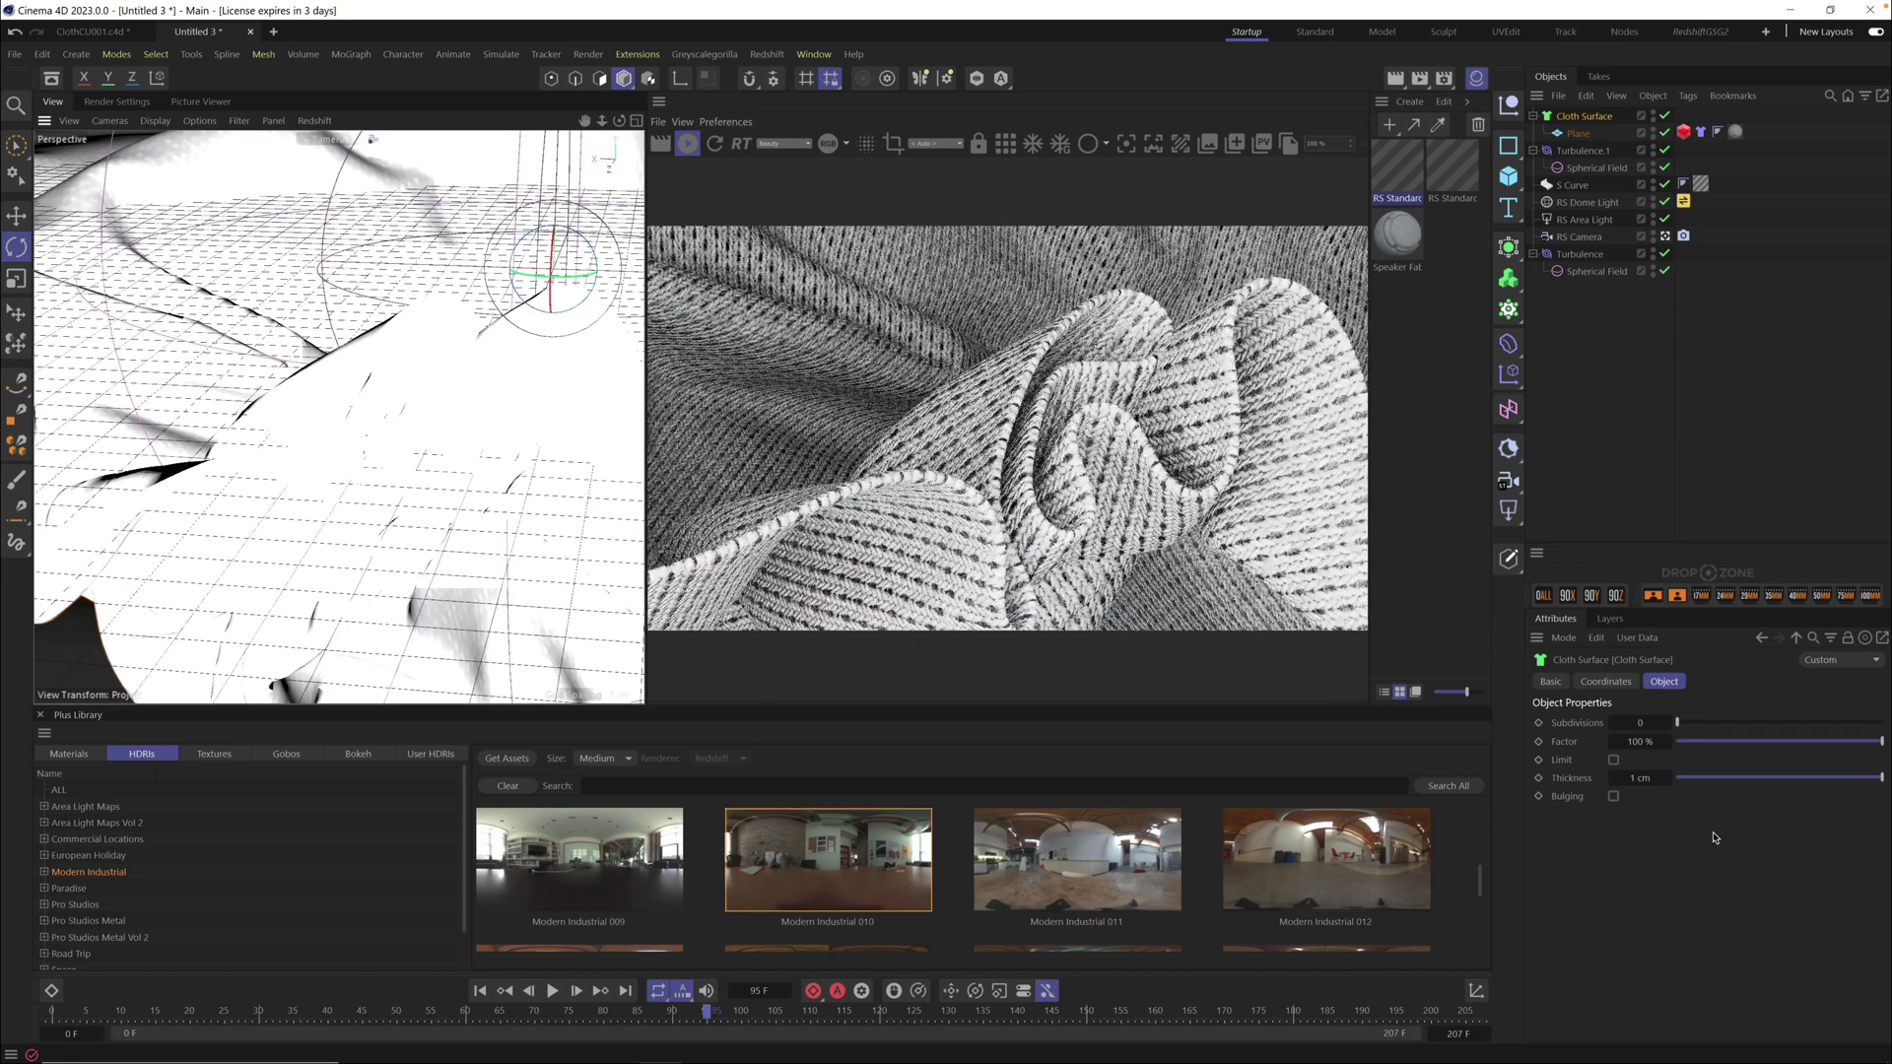
# Set the Cloth Surface's thickness to 0.4 cm
pyautogui.click(1651, 779)
pyautogui.write('4')
pyautogui.press('Return')
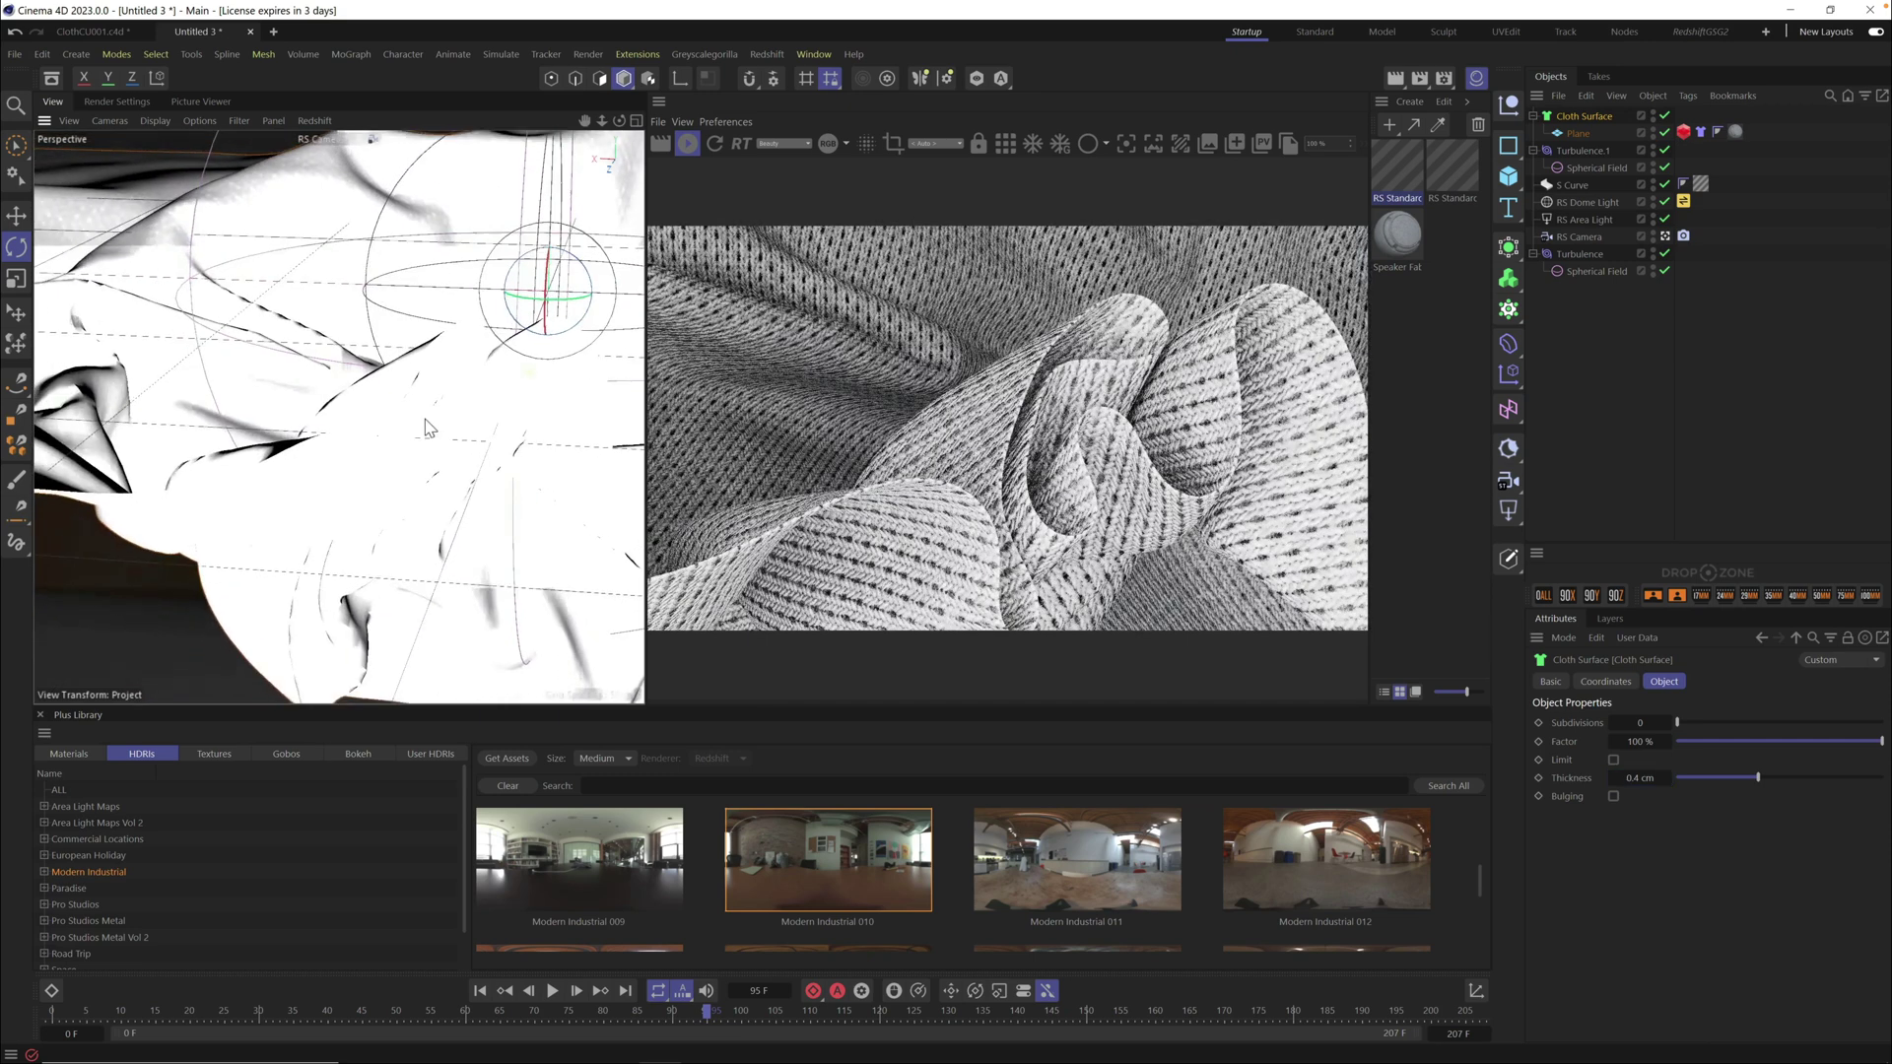
# Reframe the RS Camera shot around the large cloth folds and activate the Scale tool for the RS Area Light
pyautogui.keyDown('alt'); pyautogui.moveTo(559, 390); pyautogui.dragTo(455, 468); pyautogui.keyUp('alt')
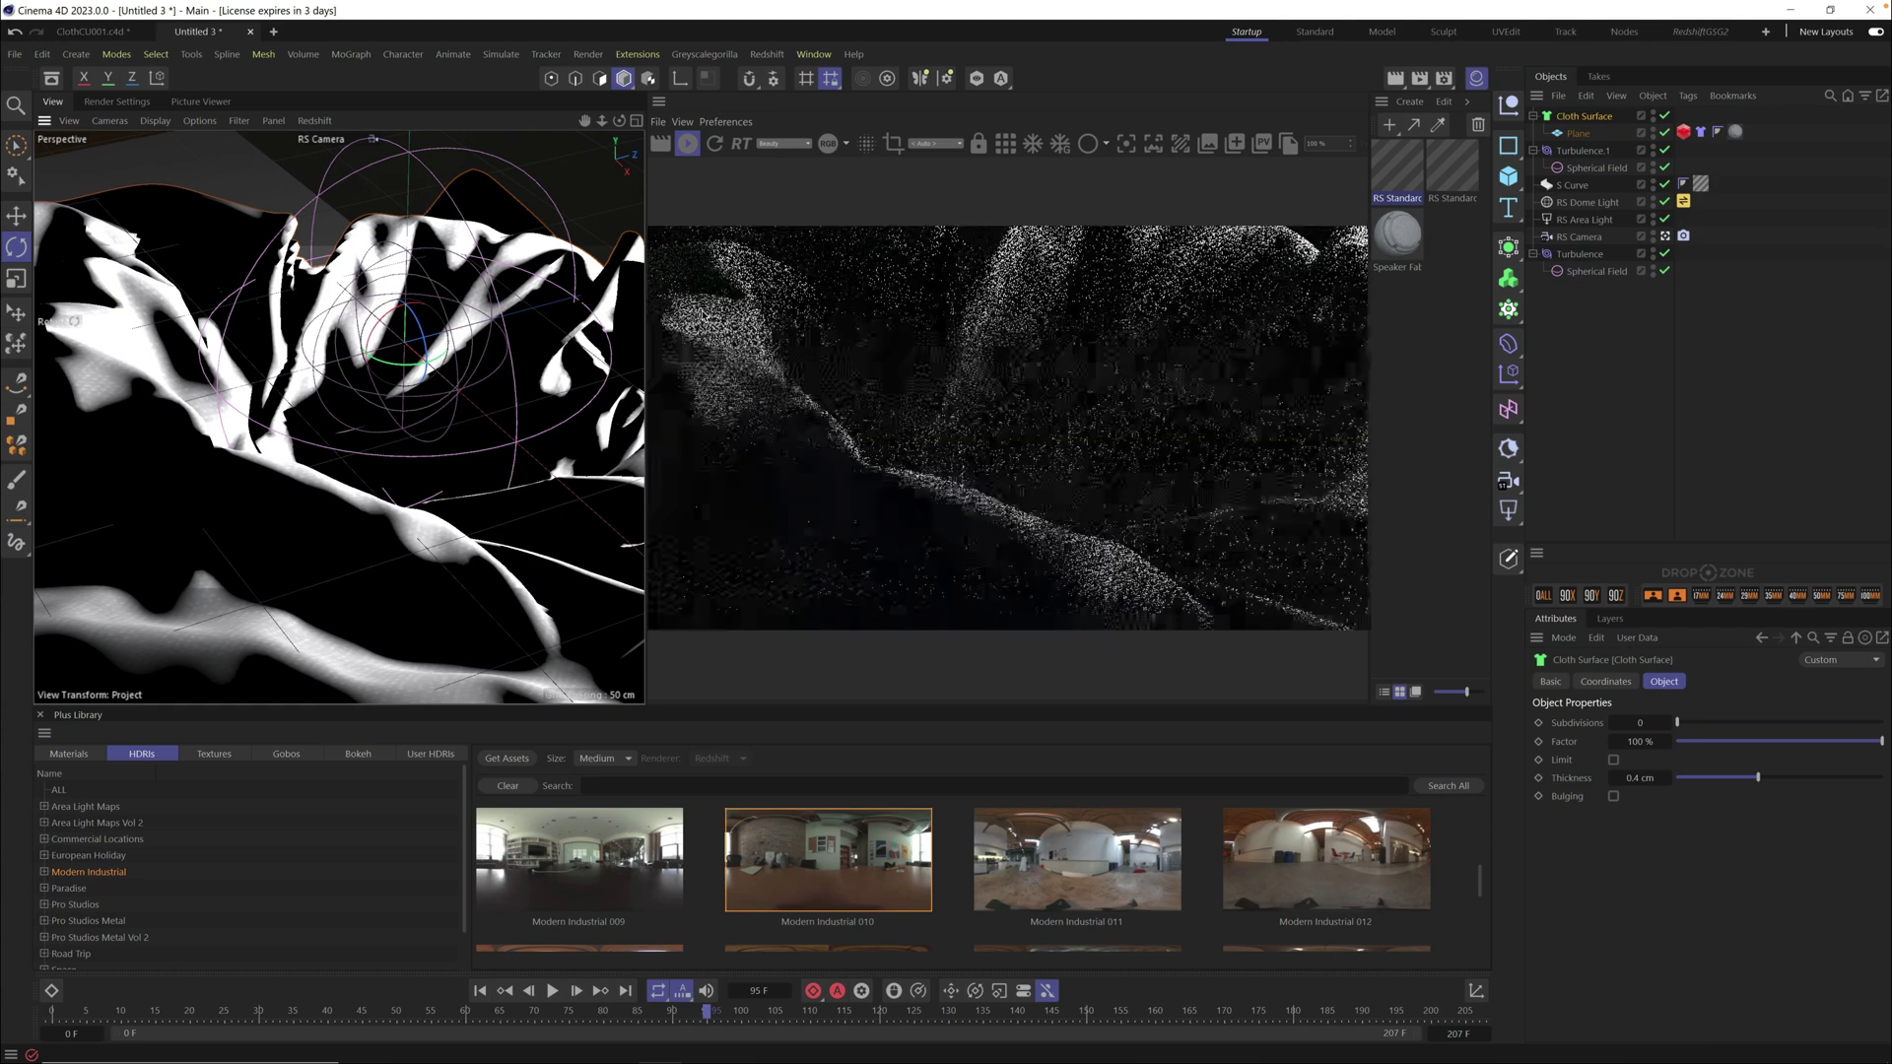
pyautogui.keyDown('alt'); pyautogui.moveTo(543, 404); pyautogui.dragTo(431, 412); pyautogui.keyUp('alt')
pyautogui.press('t')
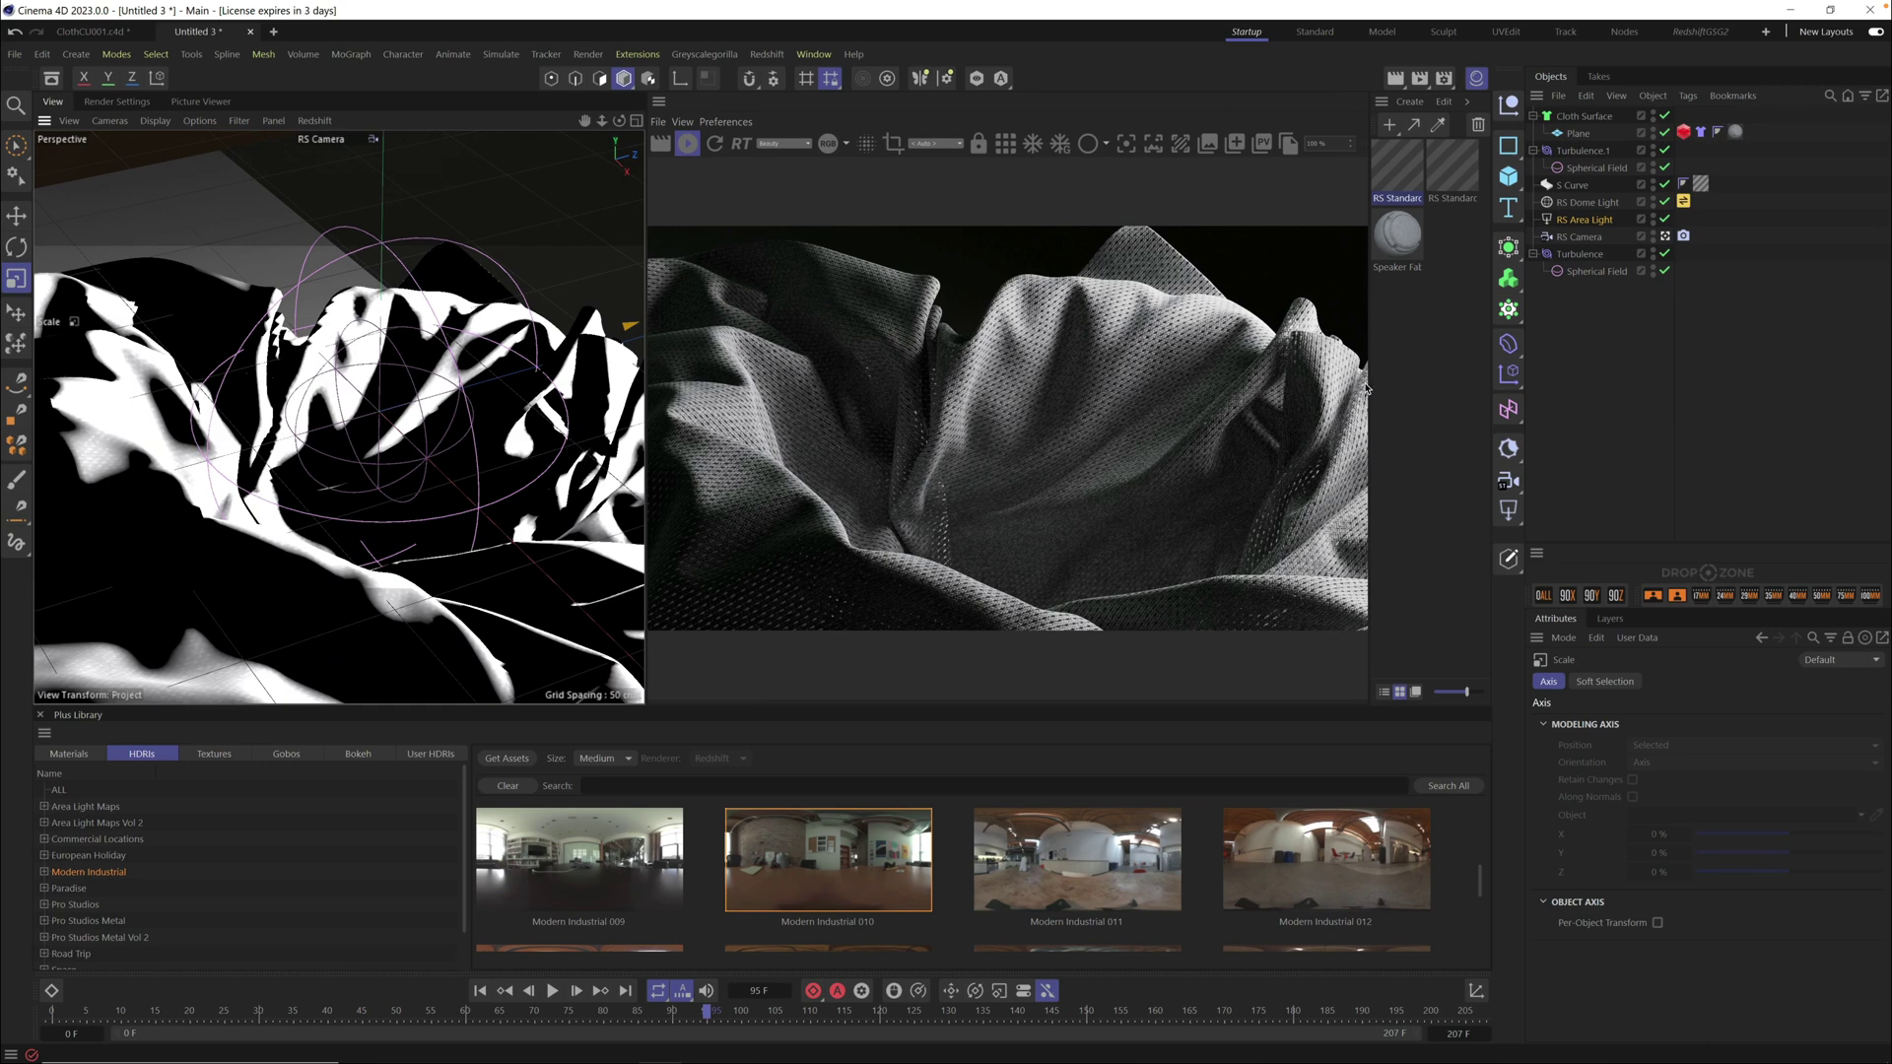
pyautogui.moveTo(404, 478)
pyautogui.keyDown('alt'); pyautogui.mouseDown()
pyautogui.moveTo(392, 491)
pyautogui.moveTo(416, 425)
pyautogui.mouseUp(); pyautogui.keyUp('alt')
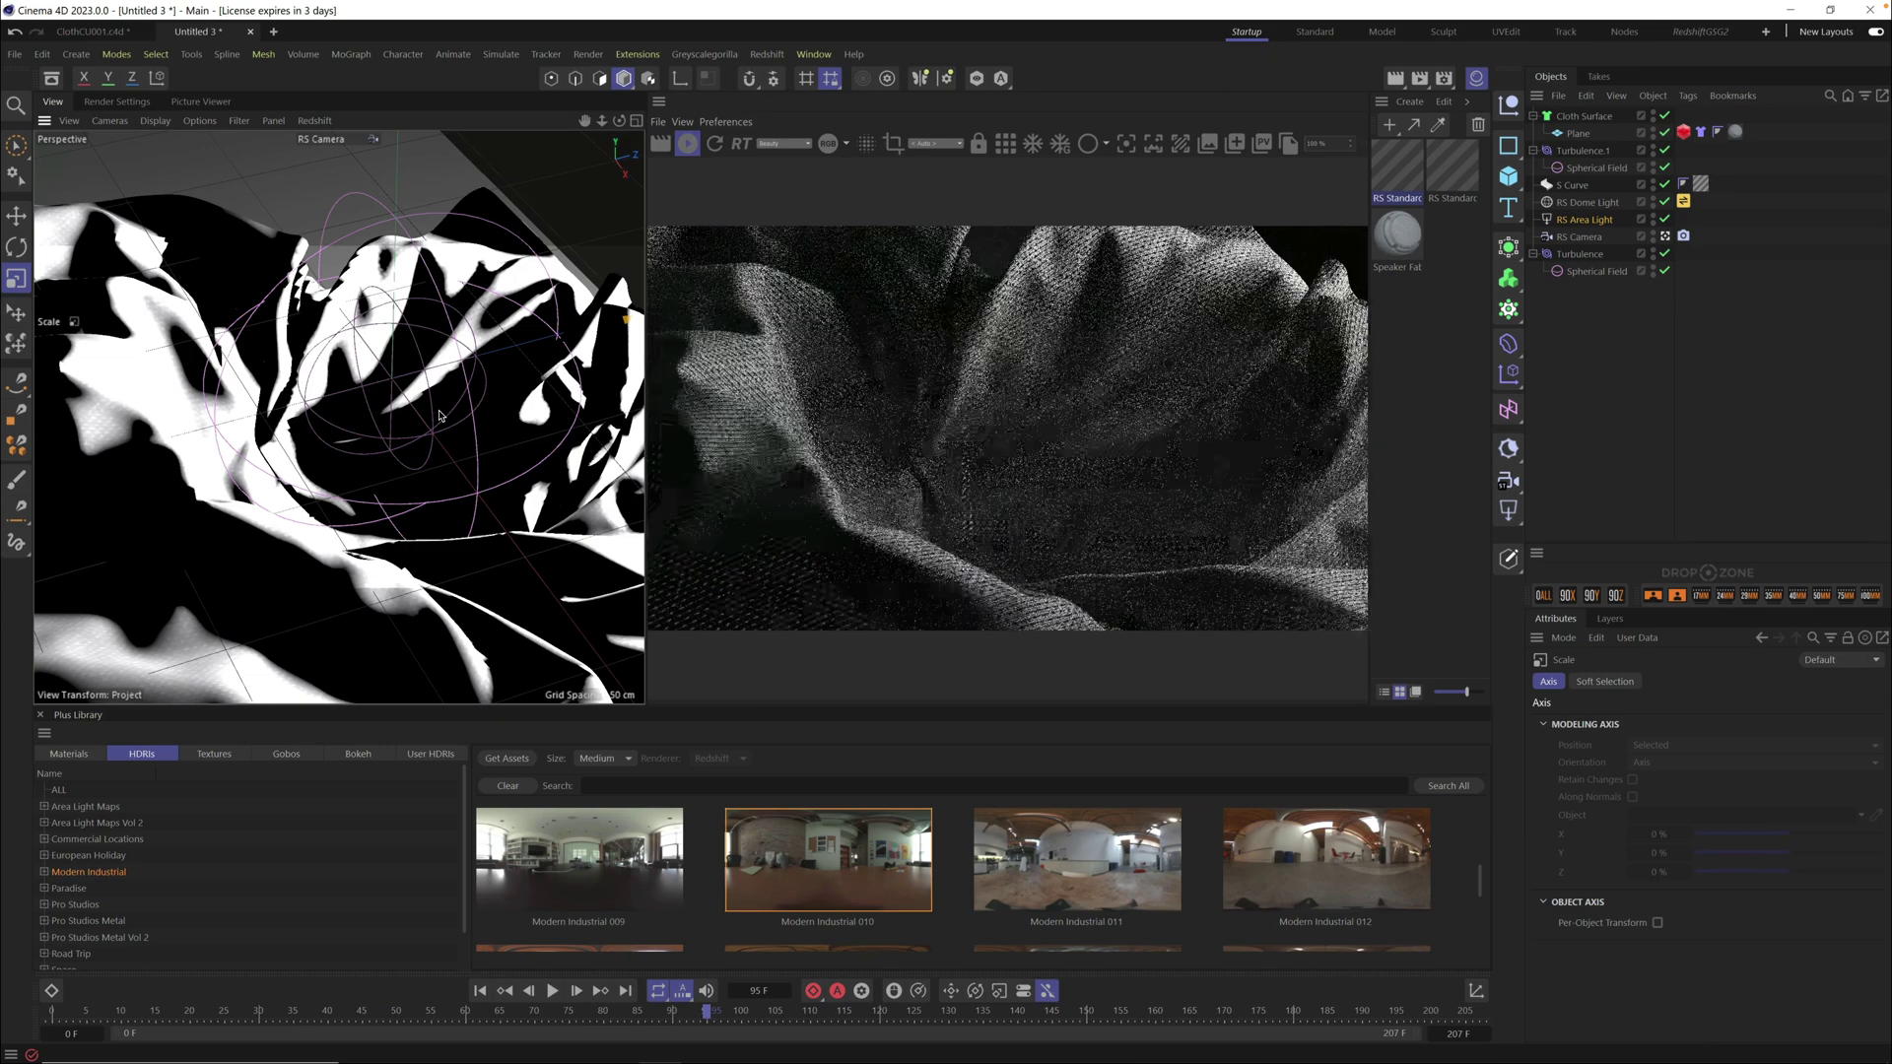
# Set the render output's frame range to All Frames and review the basic Redshift quality settings before returning to the viewport
pyautogui.click(116, 102)
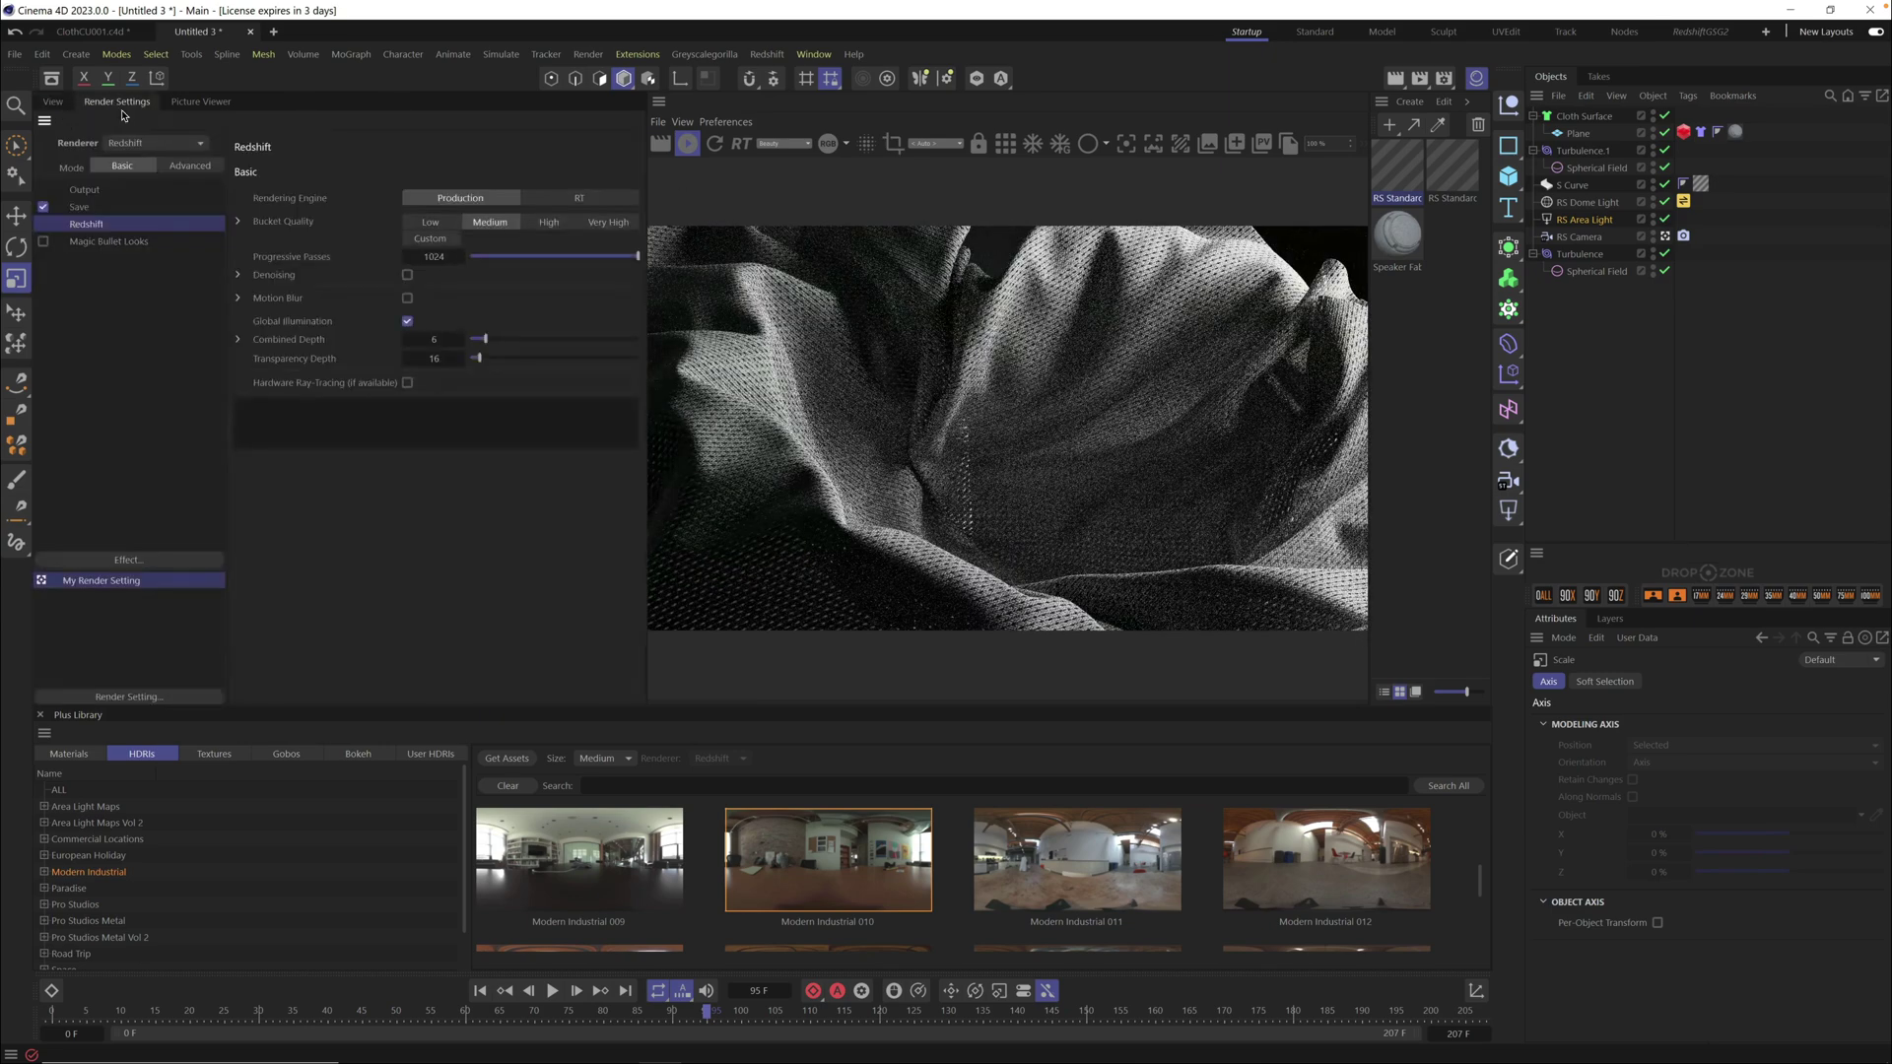
pyautogui.click(84, 190)
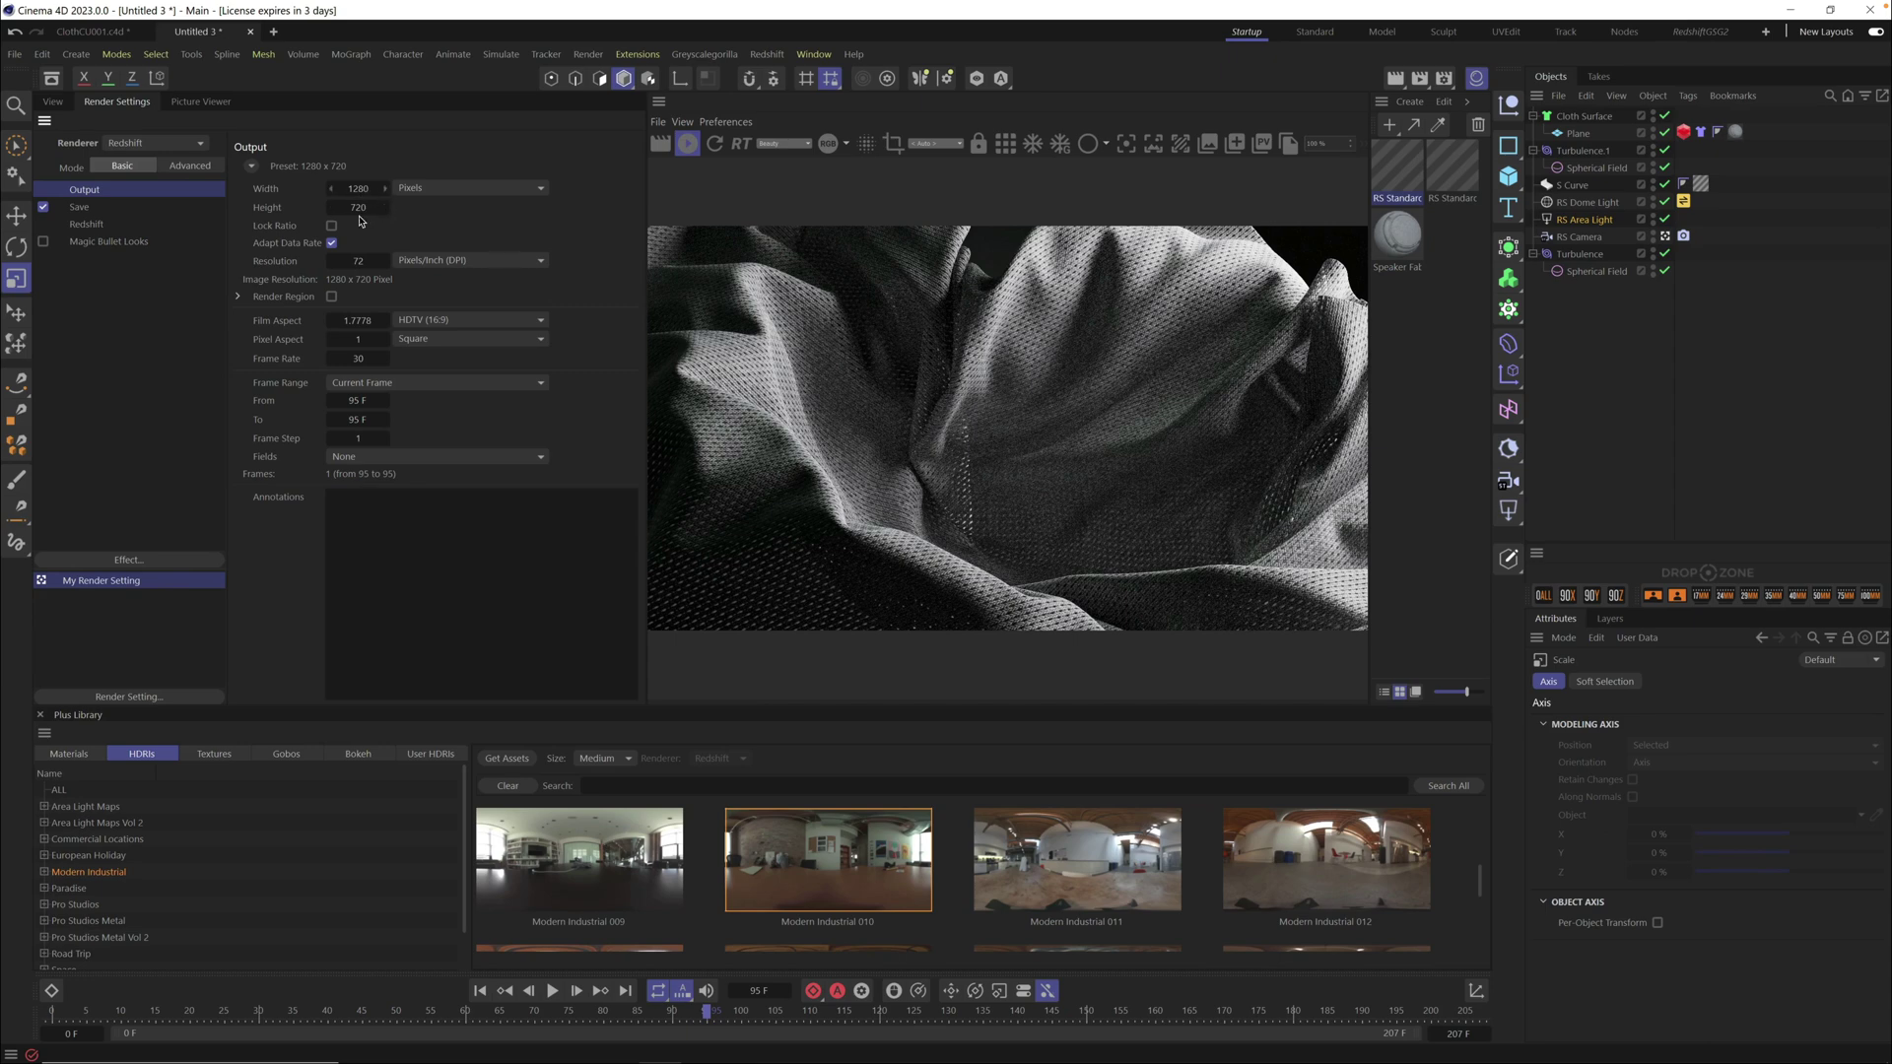
pyautogui.click(404, 385)
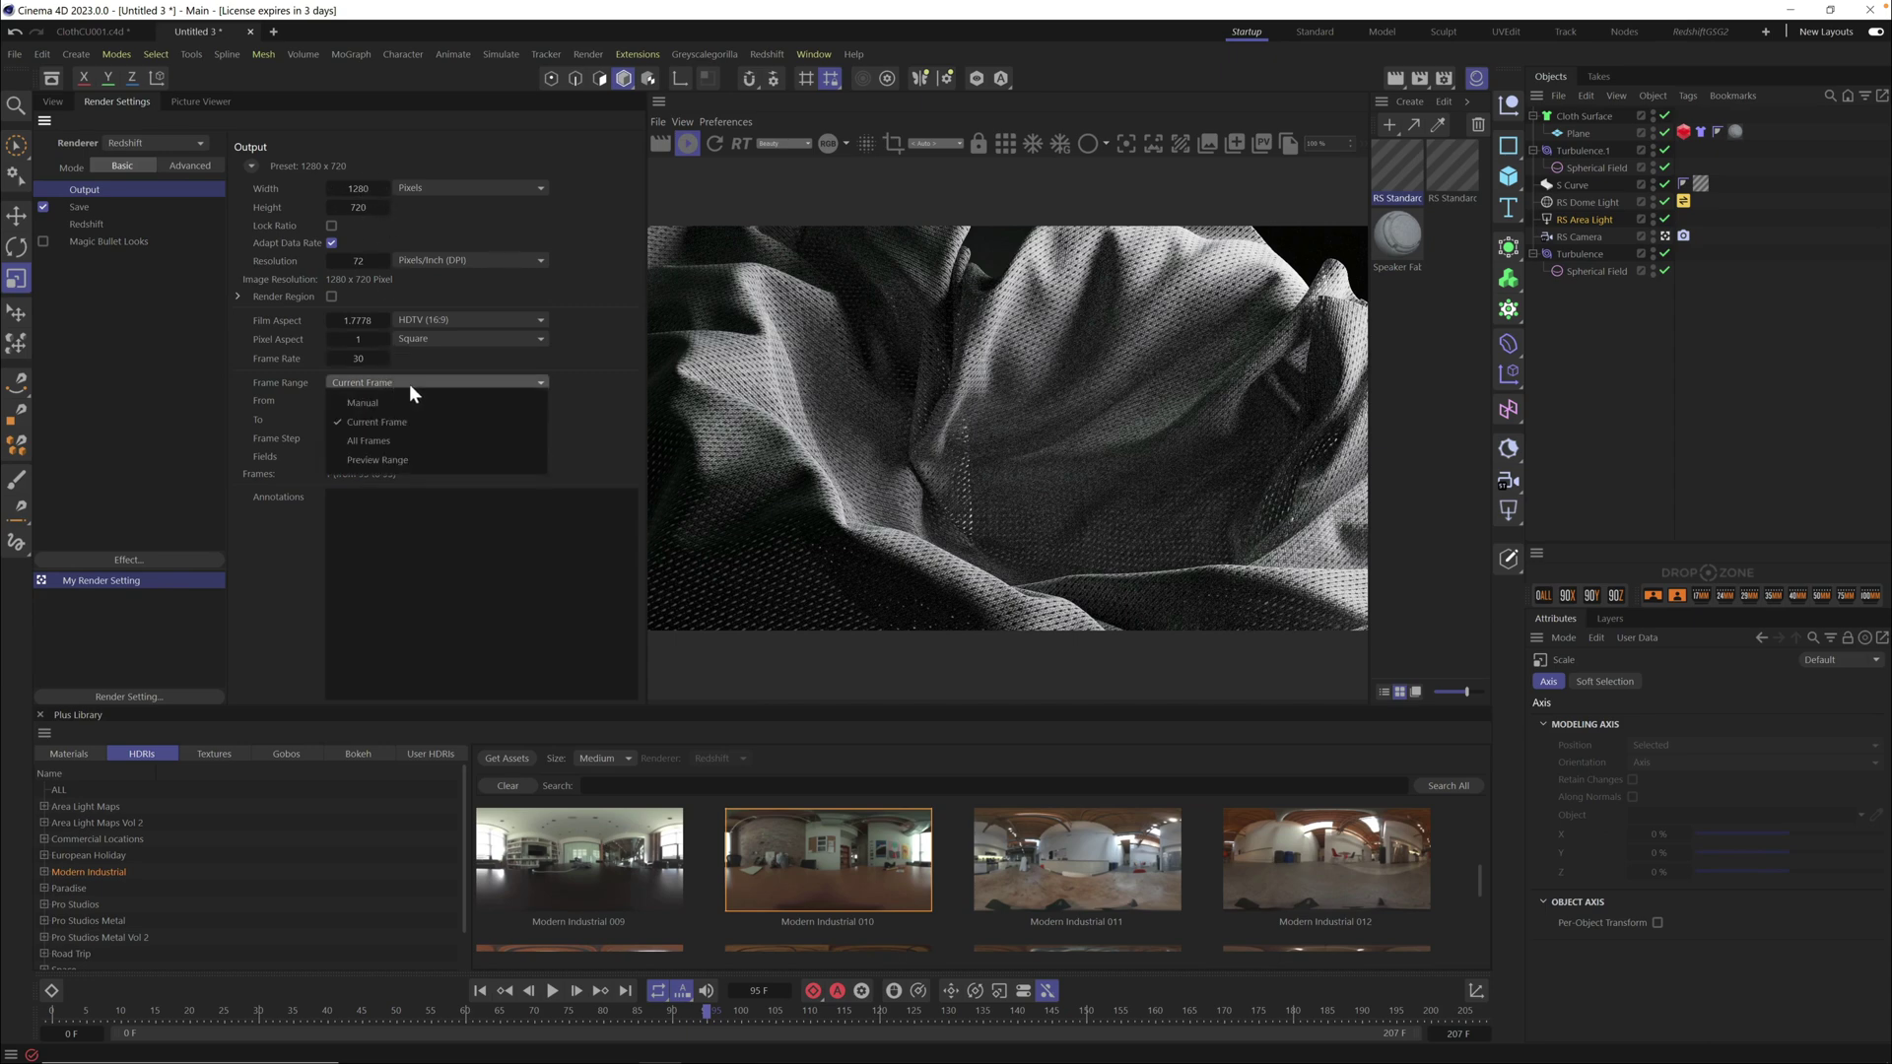
pyautogui.click(430, 441)
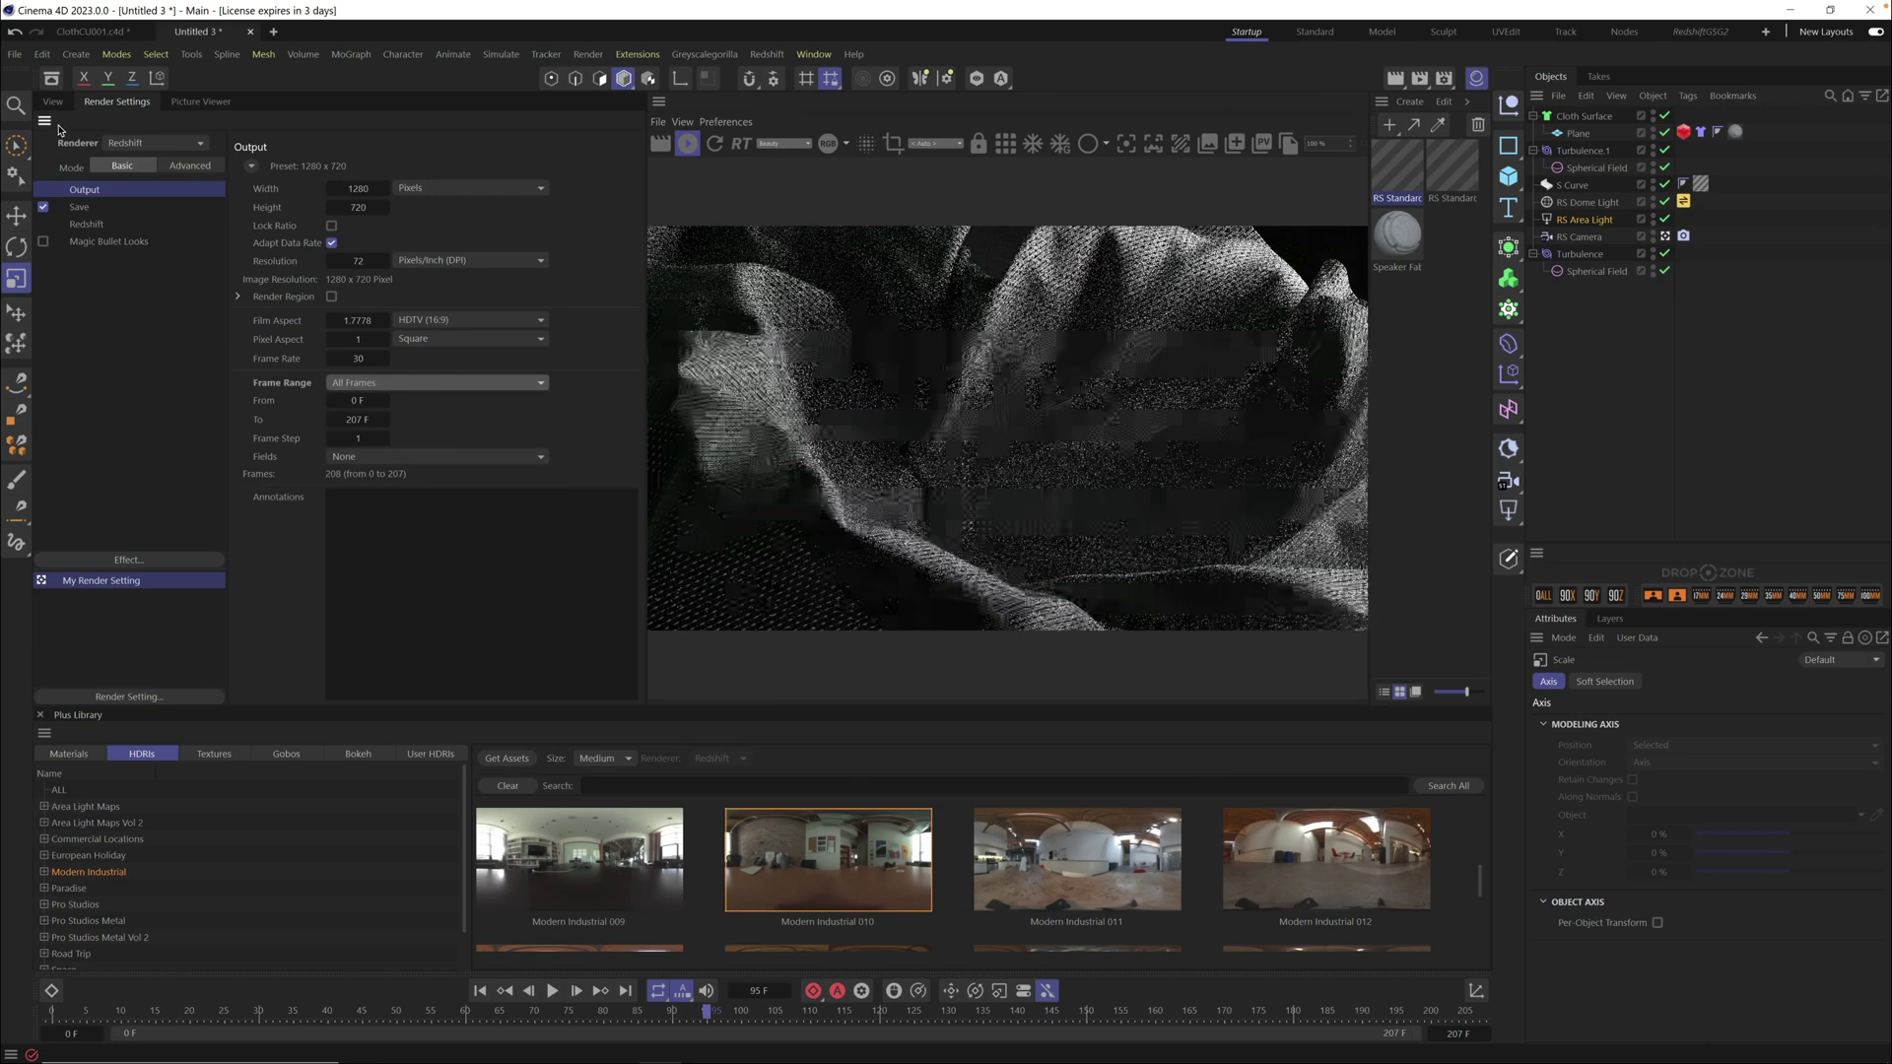
pyautogui.click(138, 225)
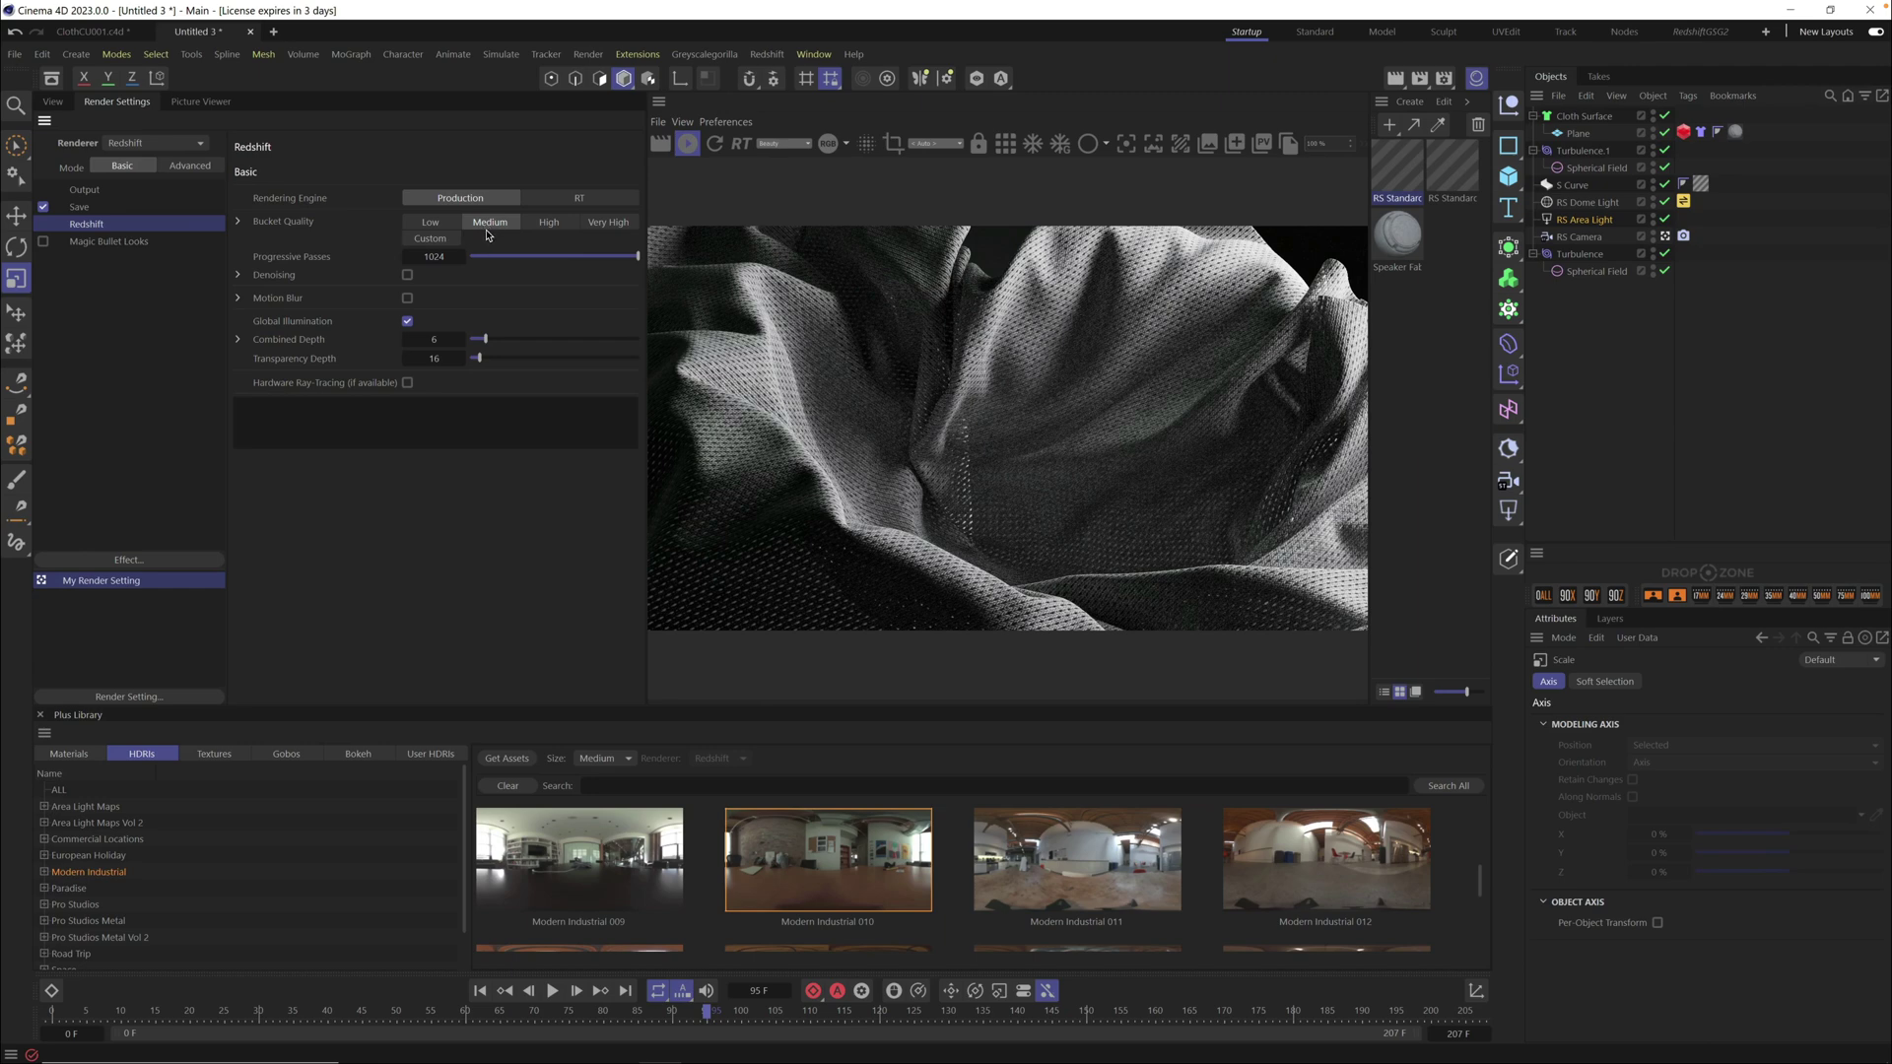
pyautogui.click(55, 102)
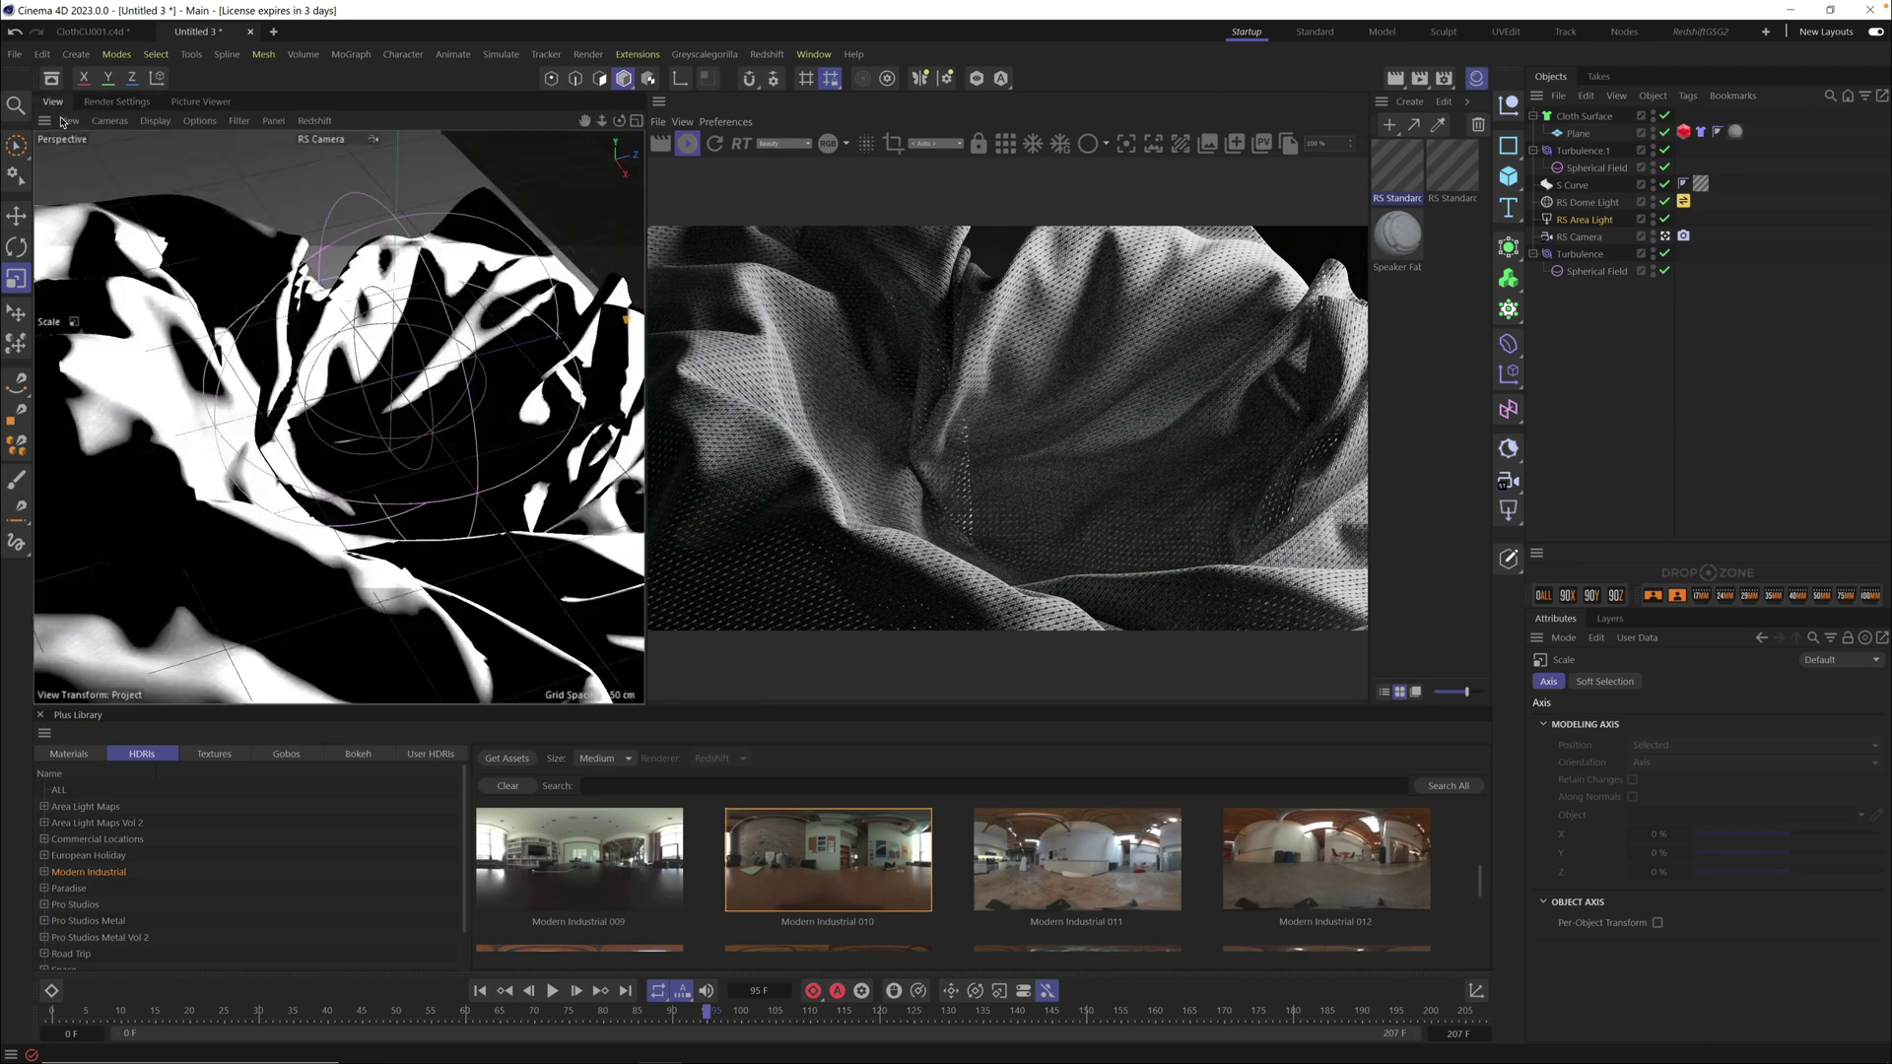